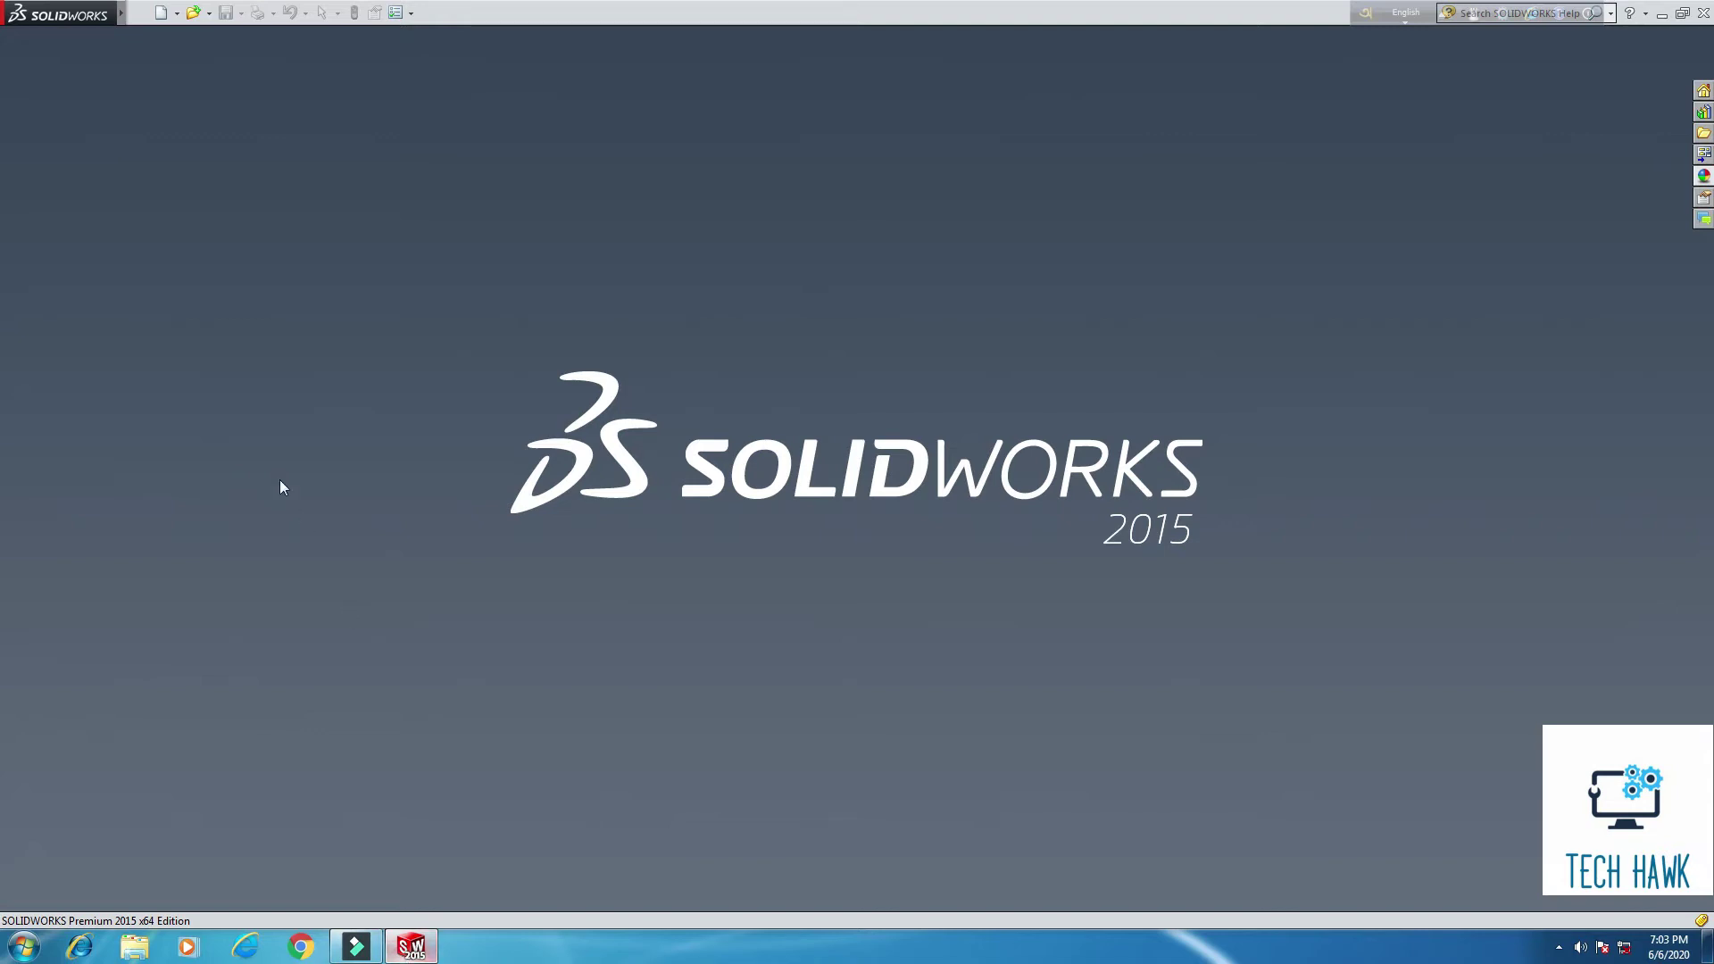
Step: Create a new blank Part document, Part1, from the New SOLIDWORKS Document dialog
click(164, 15)
double_click(350, 329)
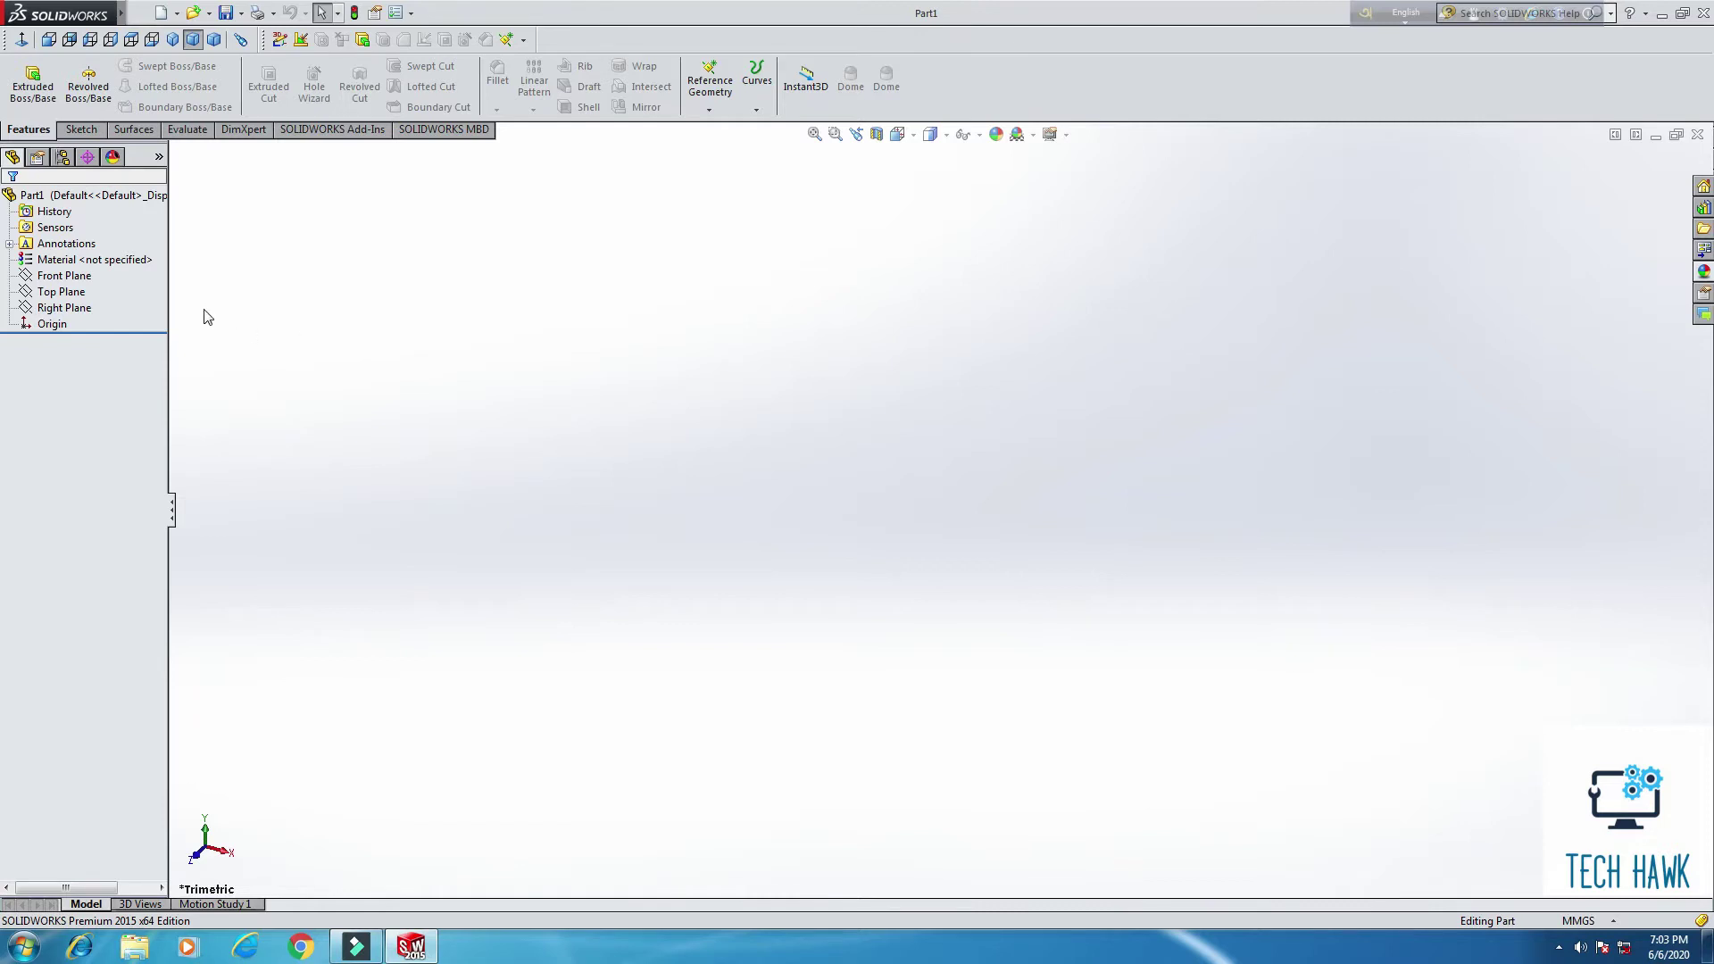
Step: Start a sketch on the Top Plane and draw a circle centred on the origin
click(73, 294)
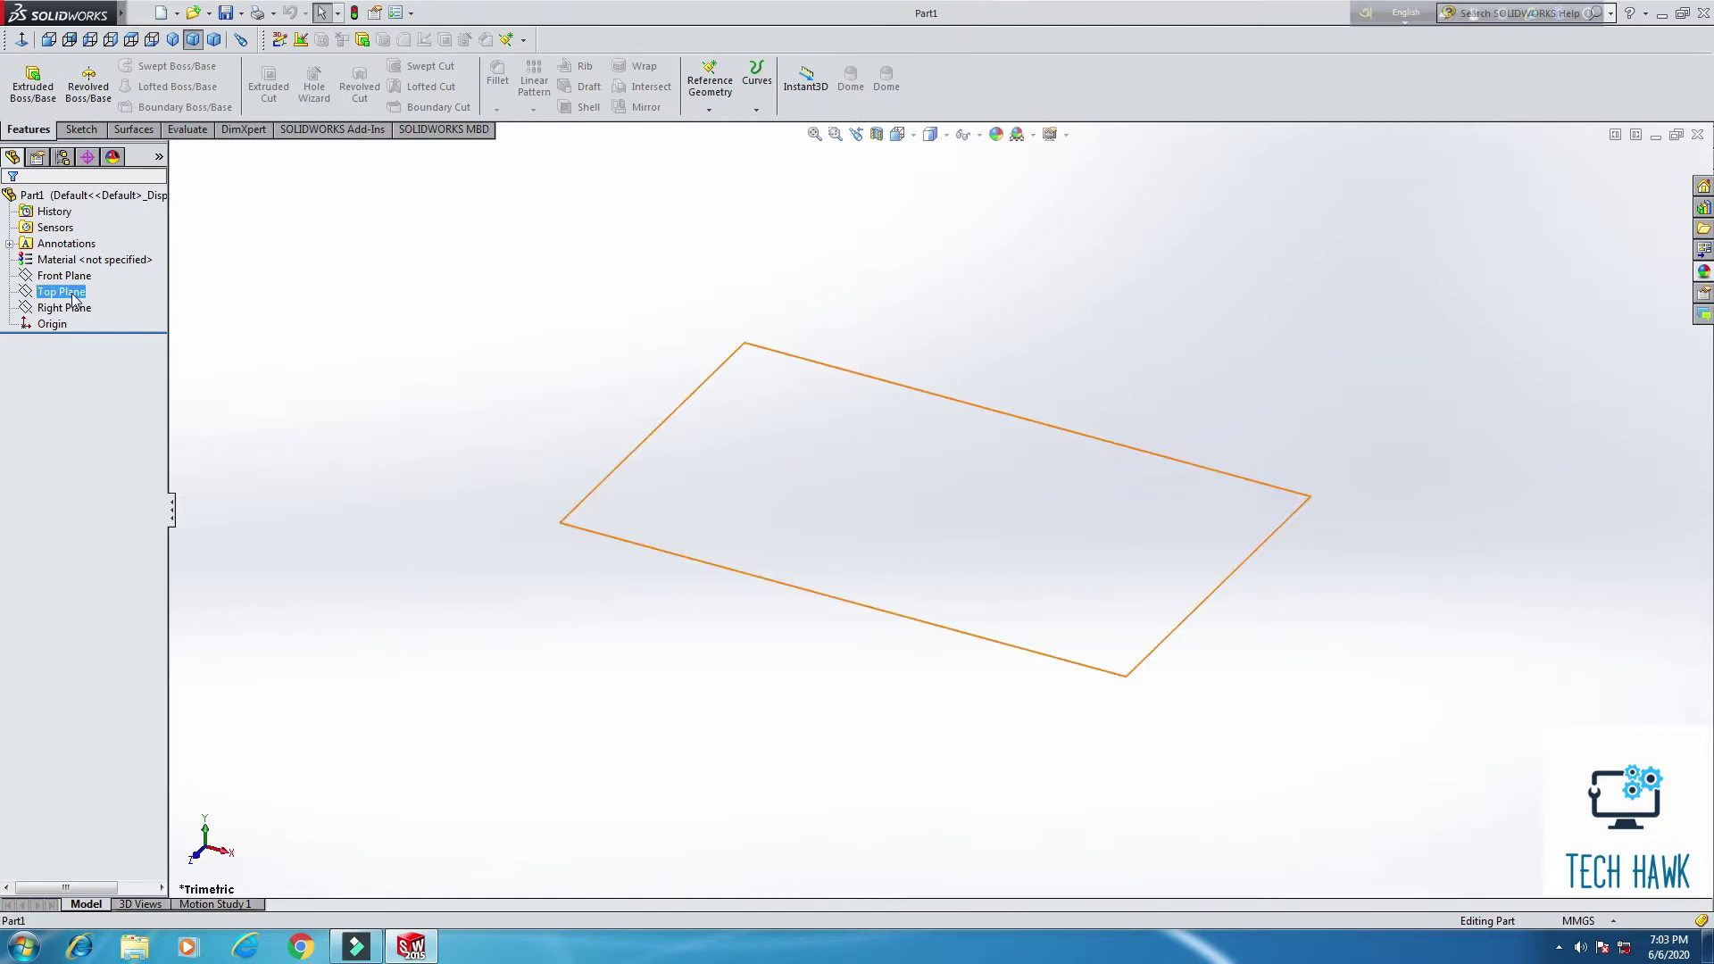
right_click(73, 294)
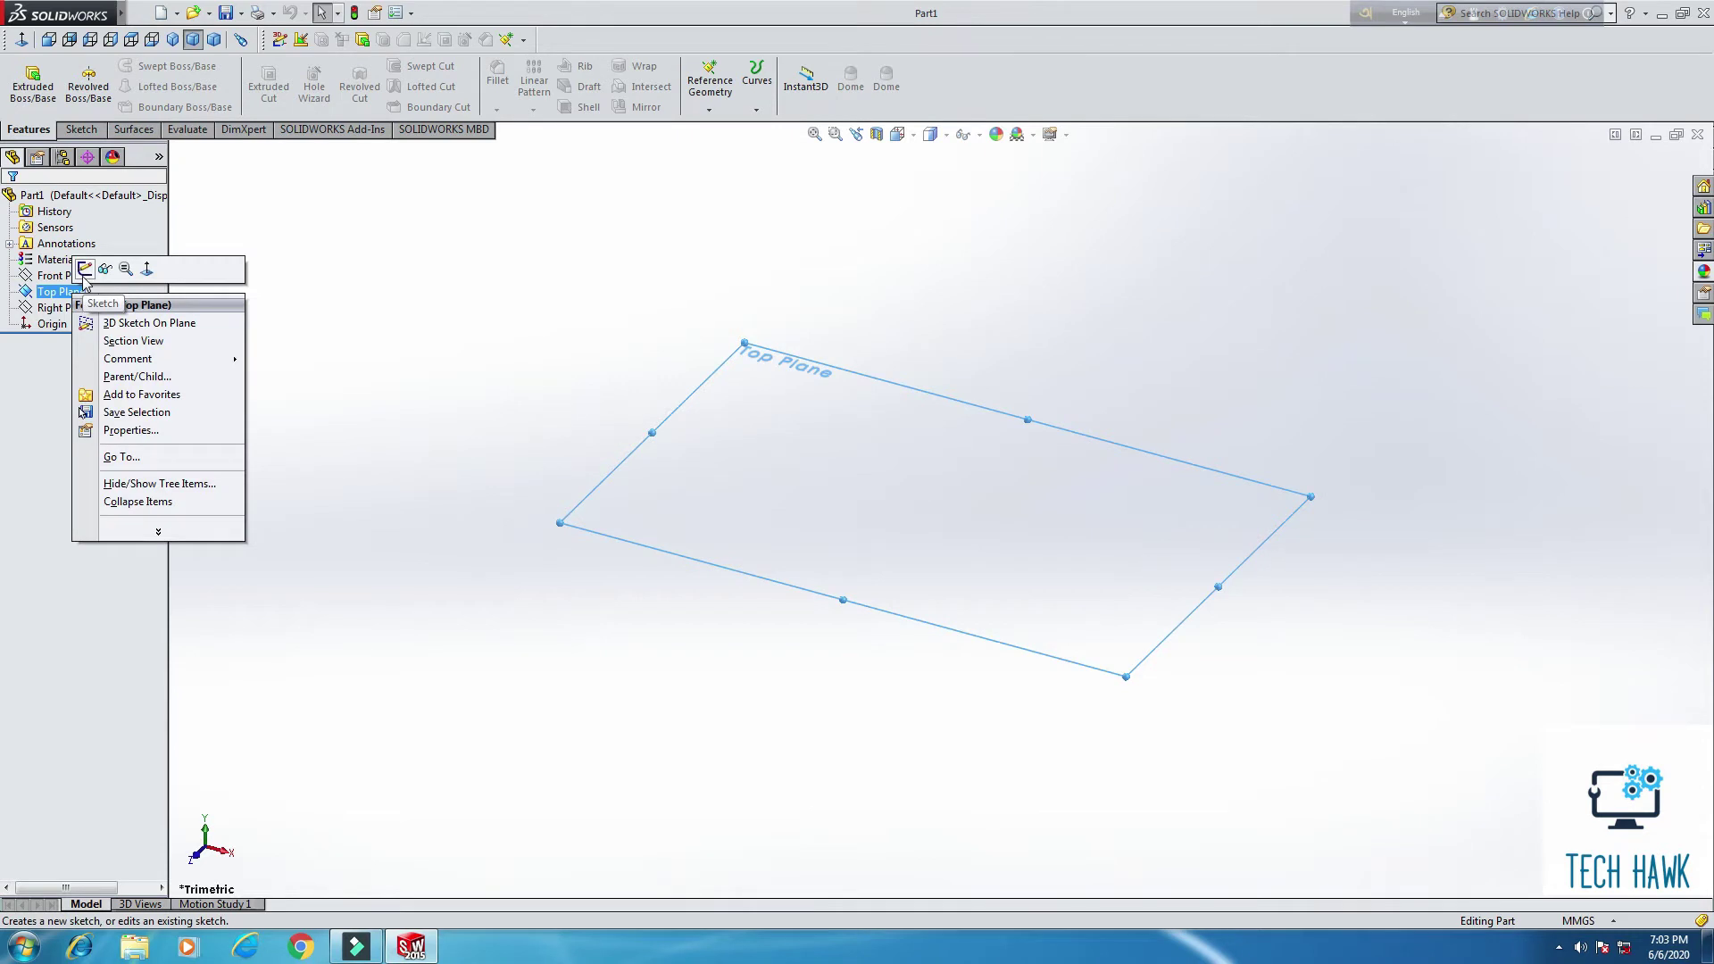
click(85, 268)
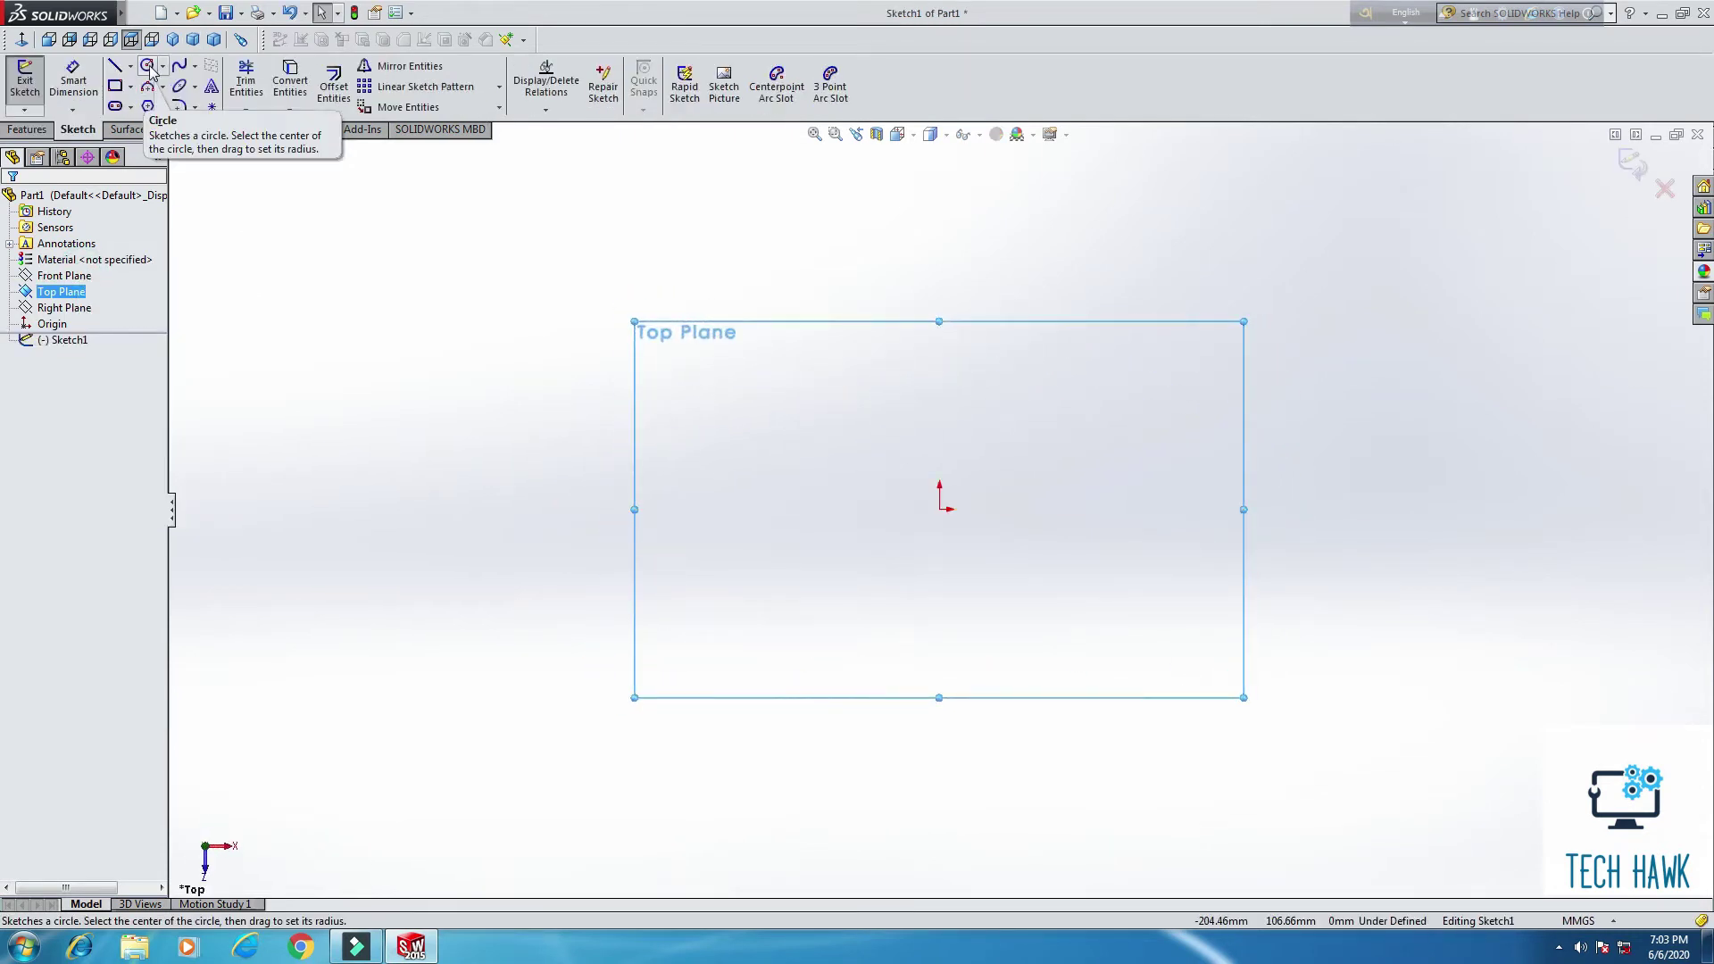
click(148, 67)
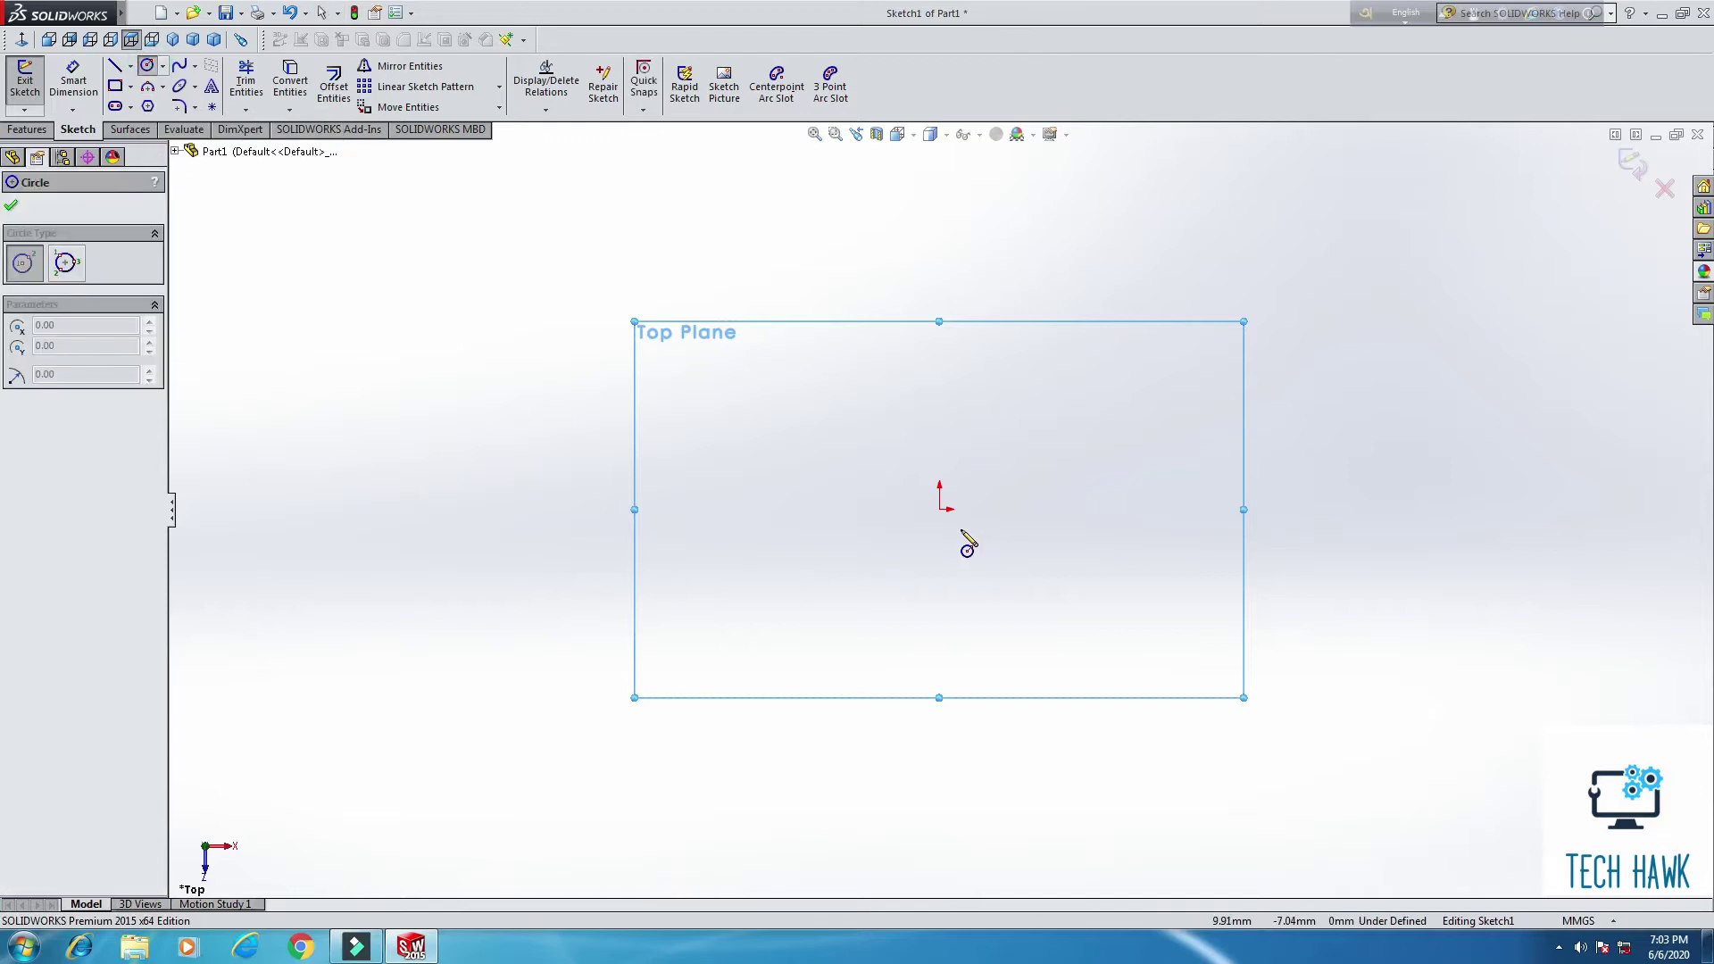
click(939, 509)
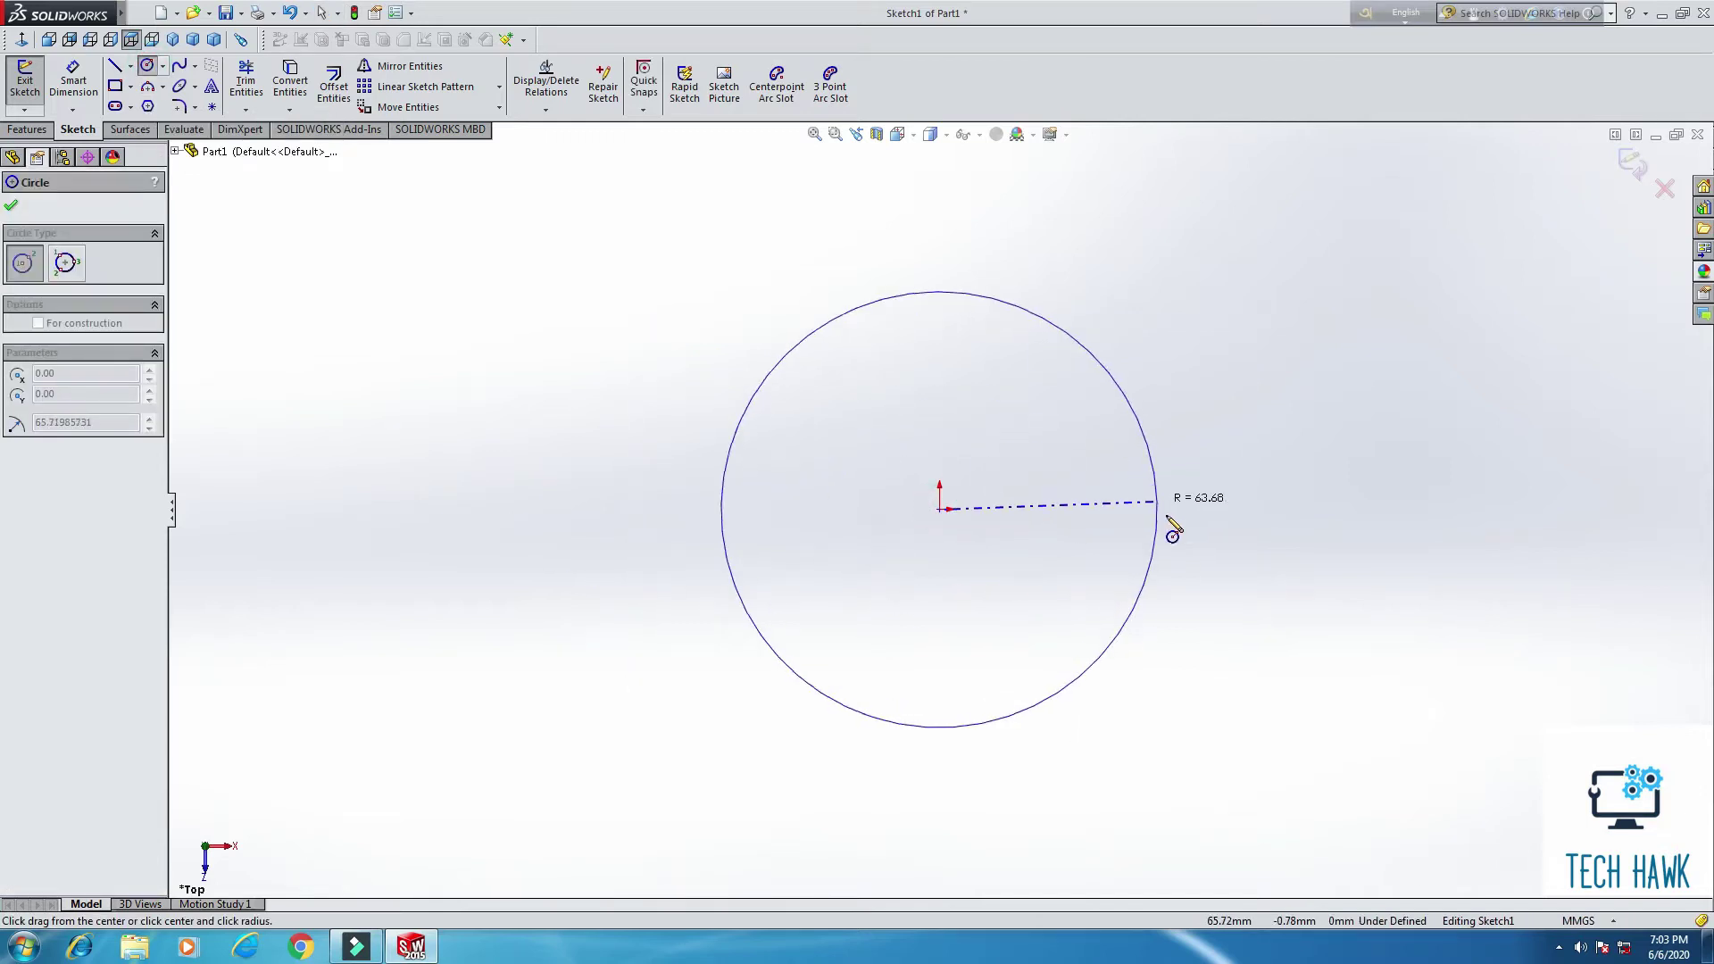
click(1166, 514)
right_click(1253, 436)
click(1272, 449)
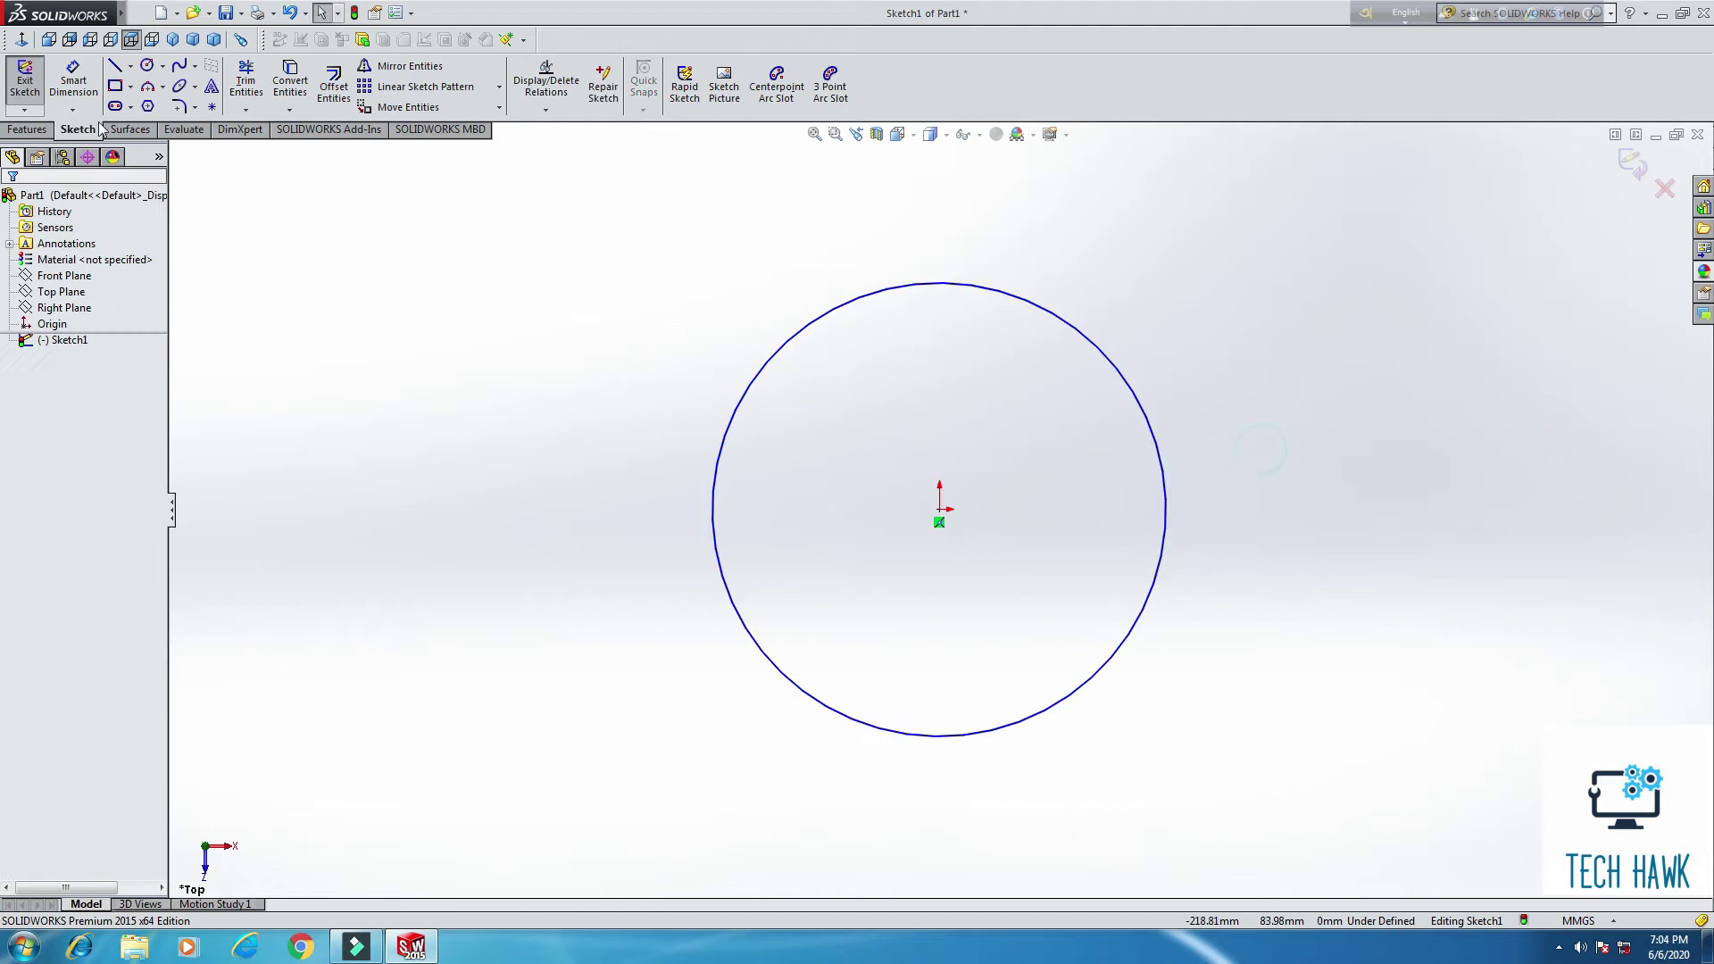
Step: Dimension the circle's diameter to 10 mm
click(74, 87)
click(714, 490)
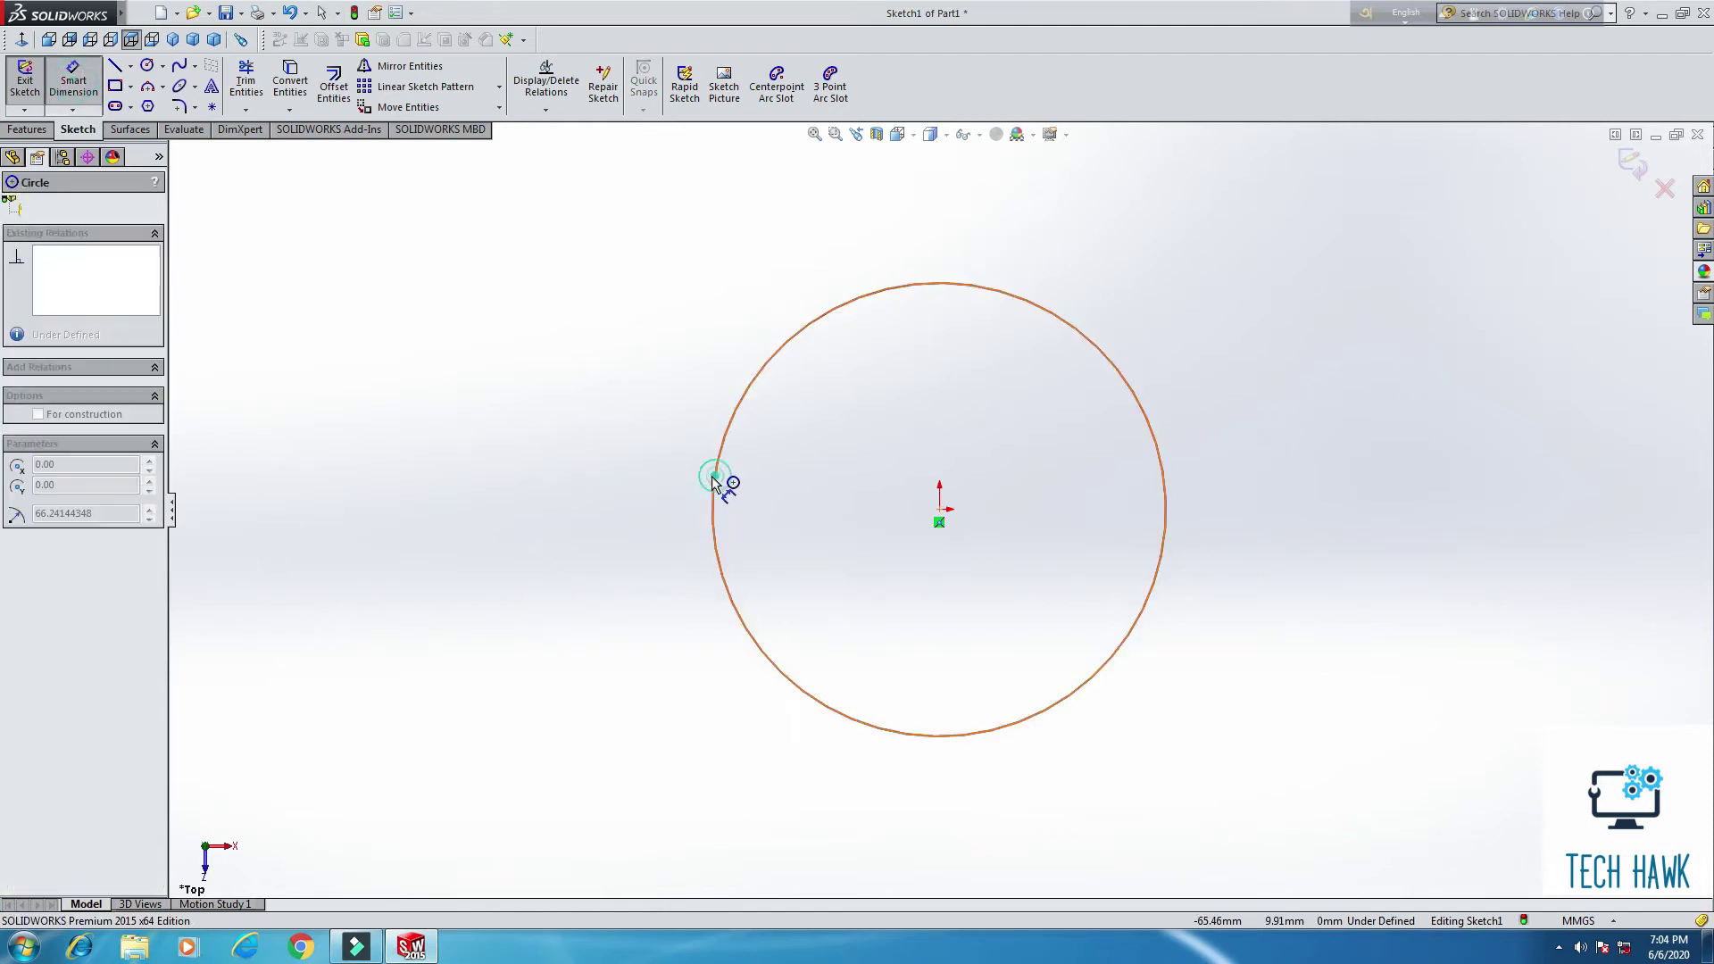
click(576, 491)
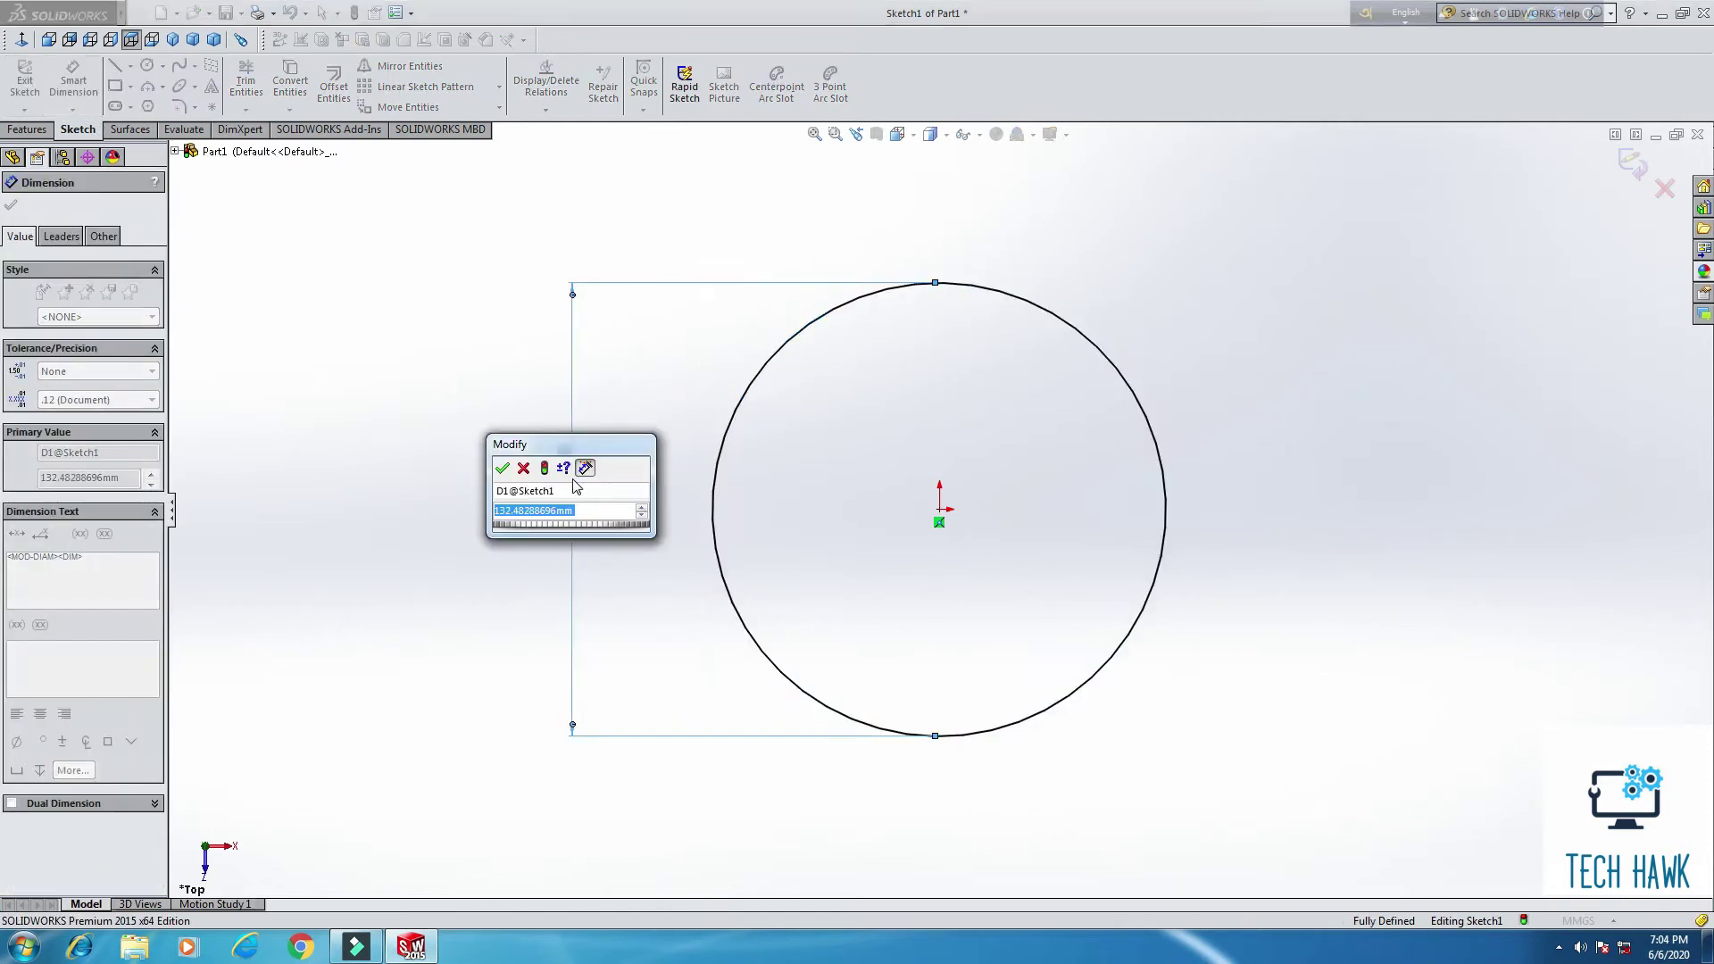
text(10)
key(Return)
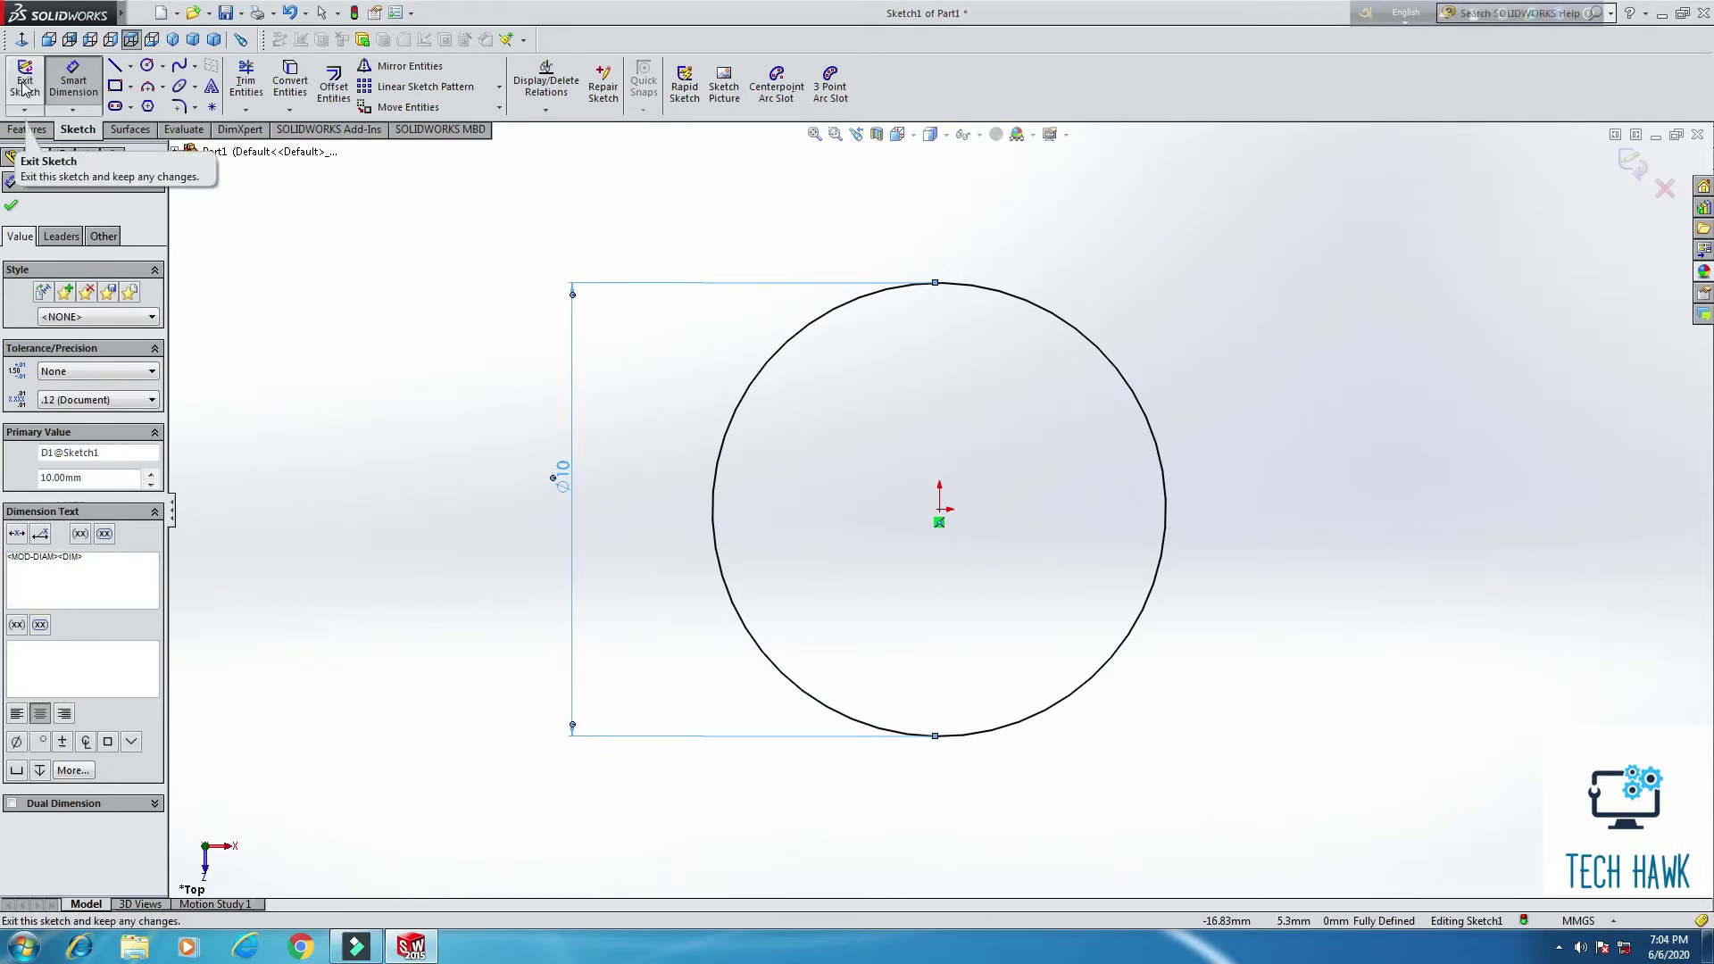
middle_drag(815, 673, 812, 405)
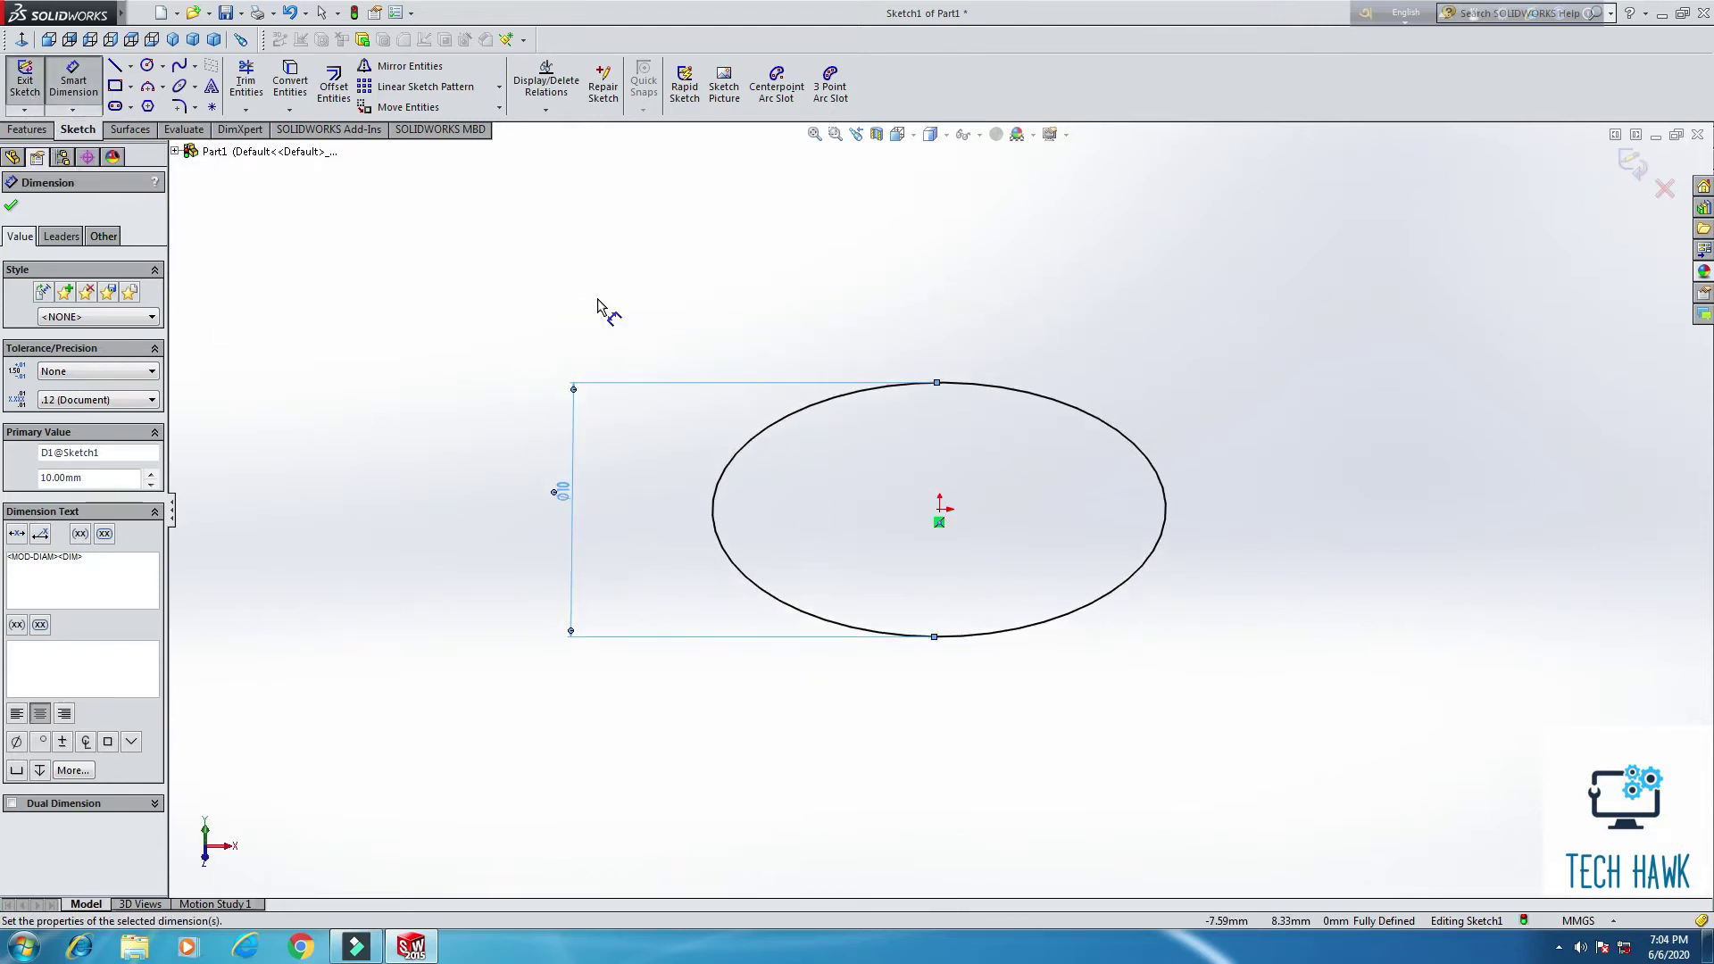
Step: Exit the circle sketch and start a new reference plane based on the Top Plane
click(29, 132)
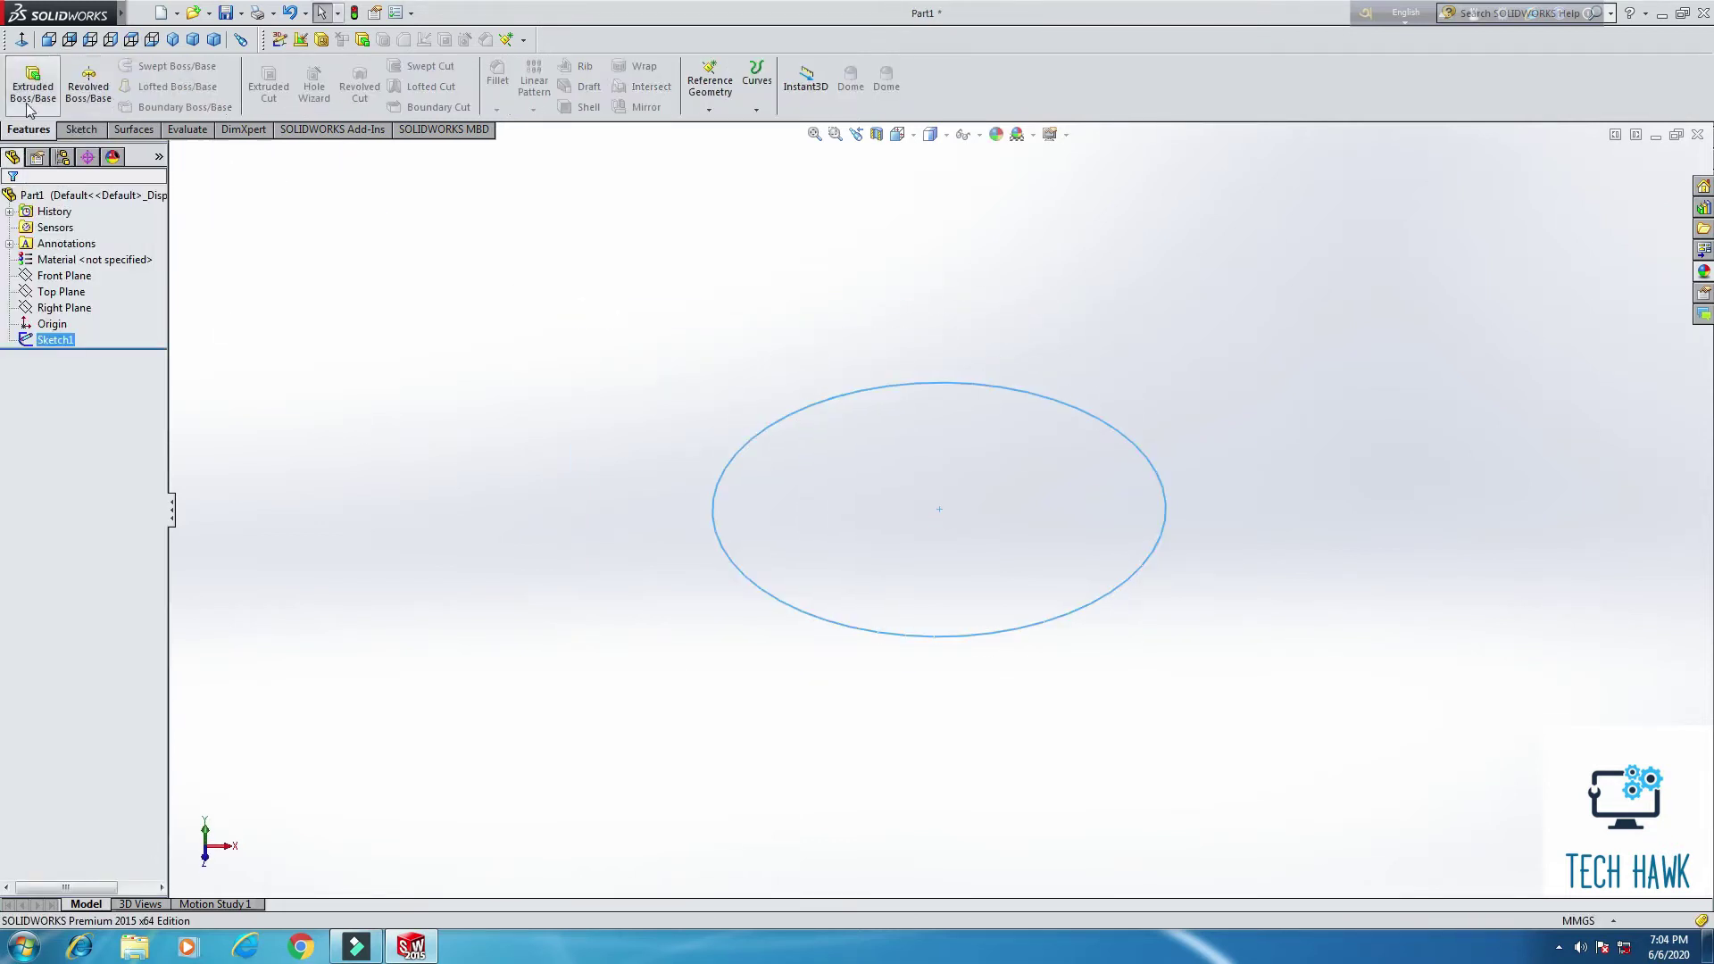
click(711, 109)
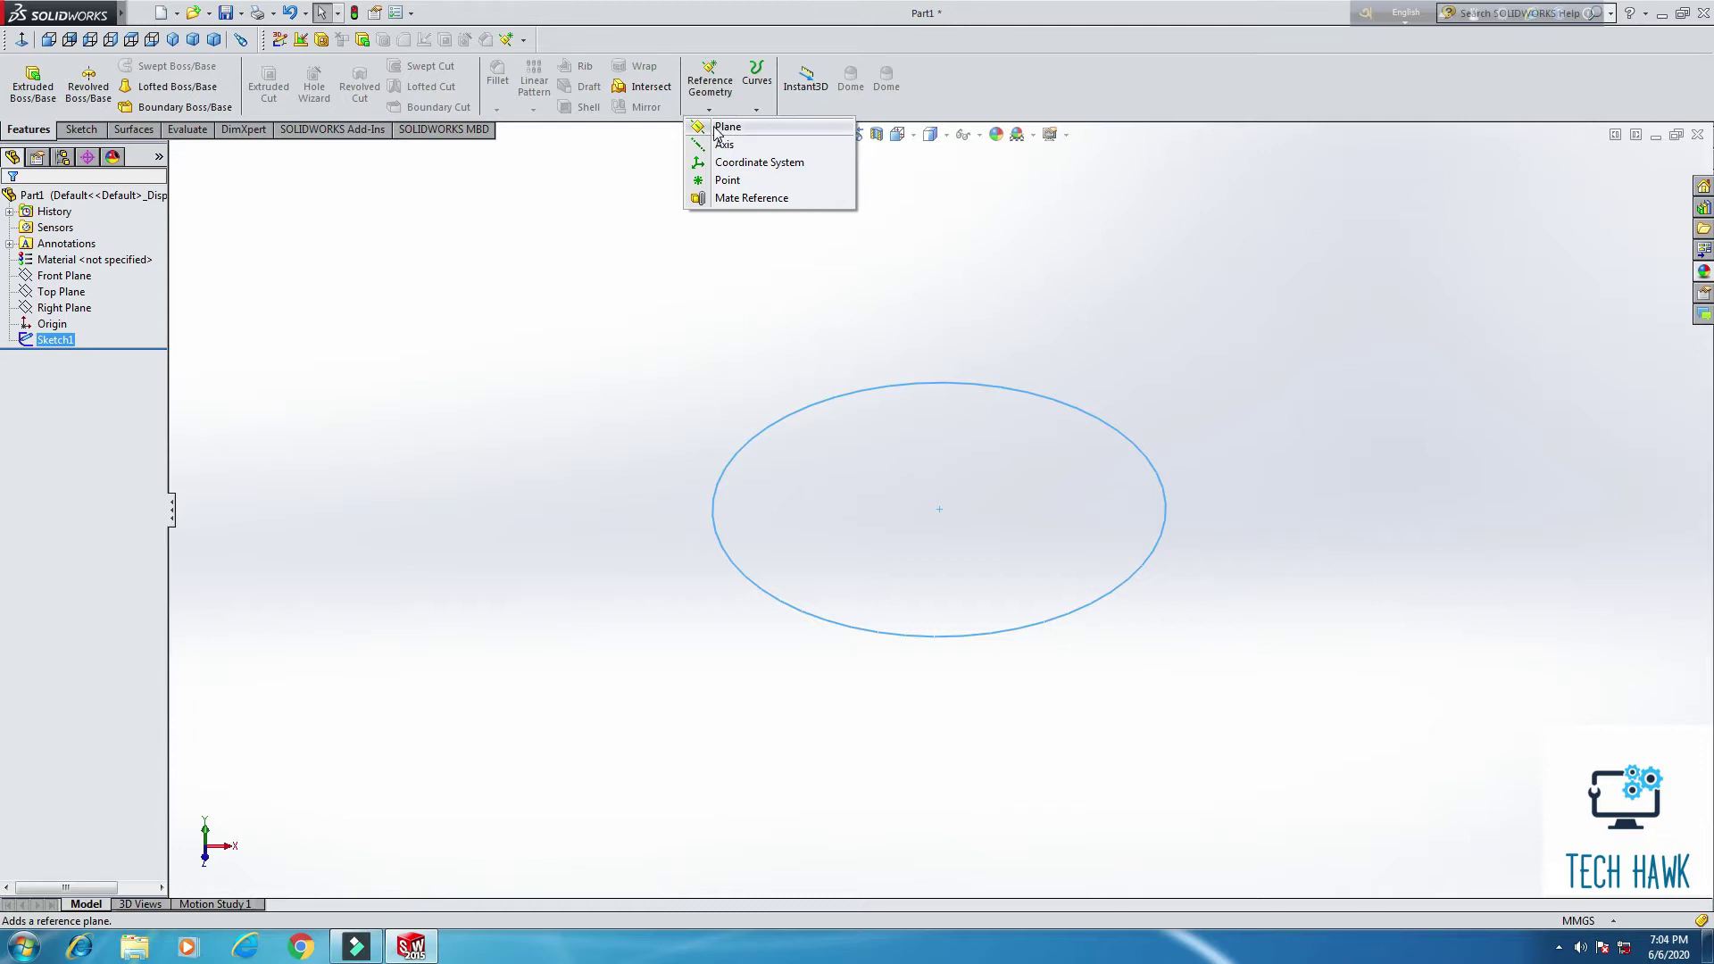
click(715, 127)
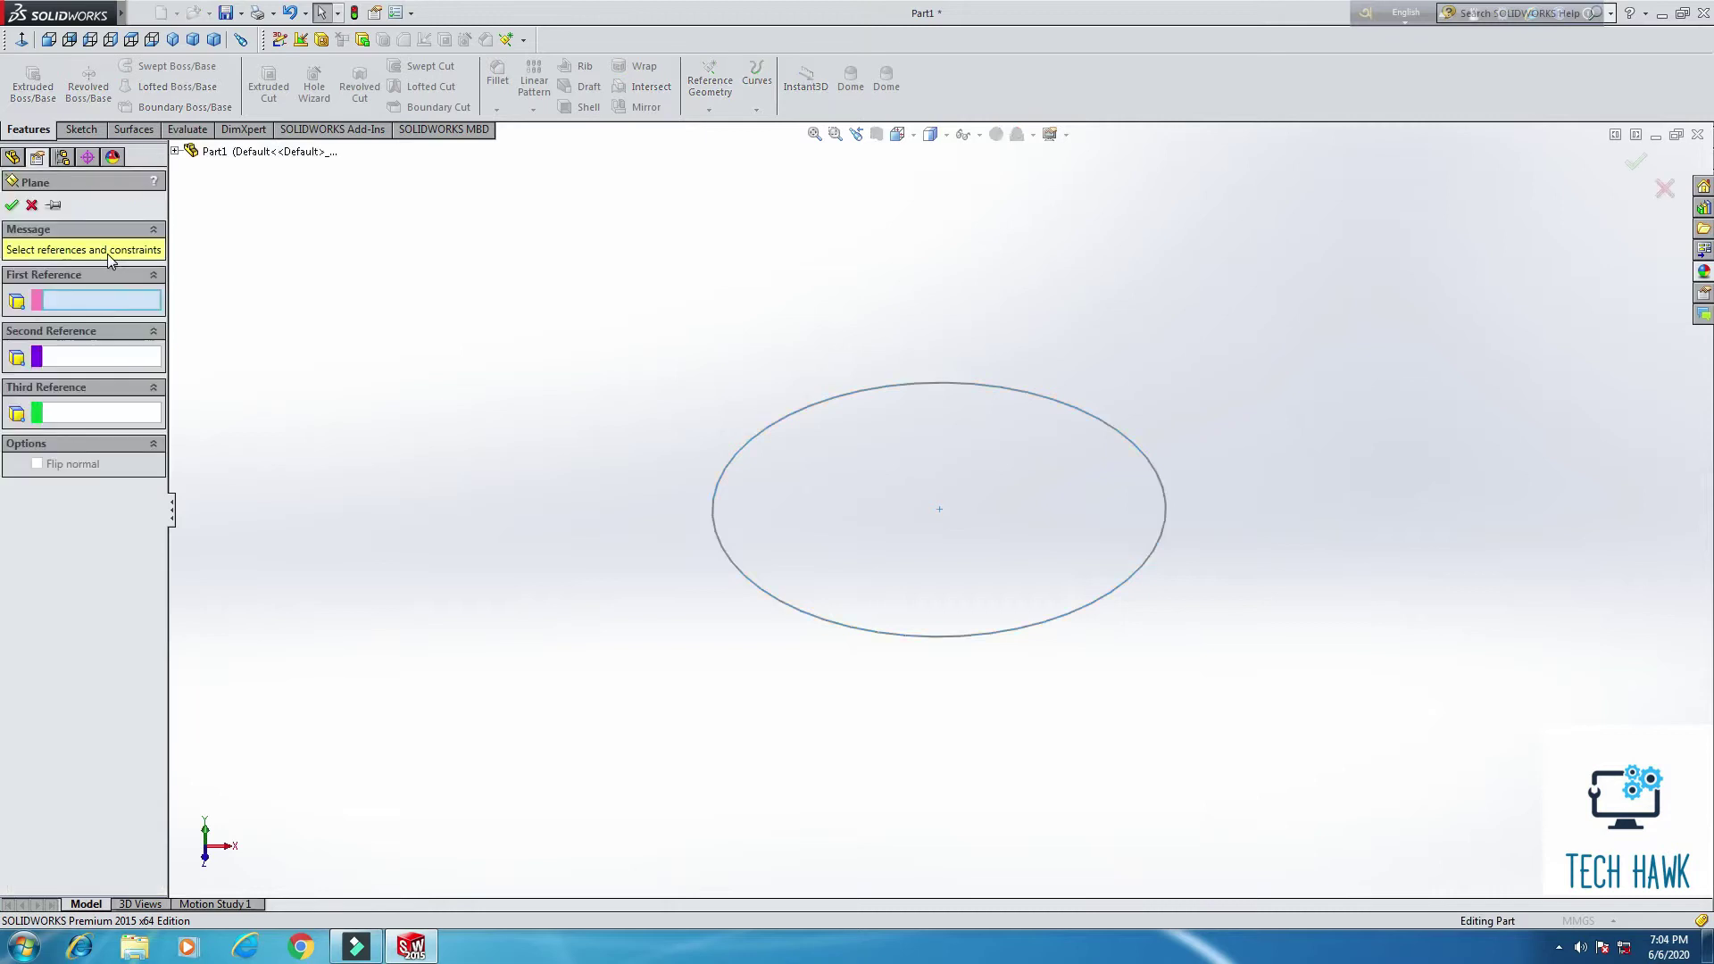
click(176, 152)
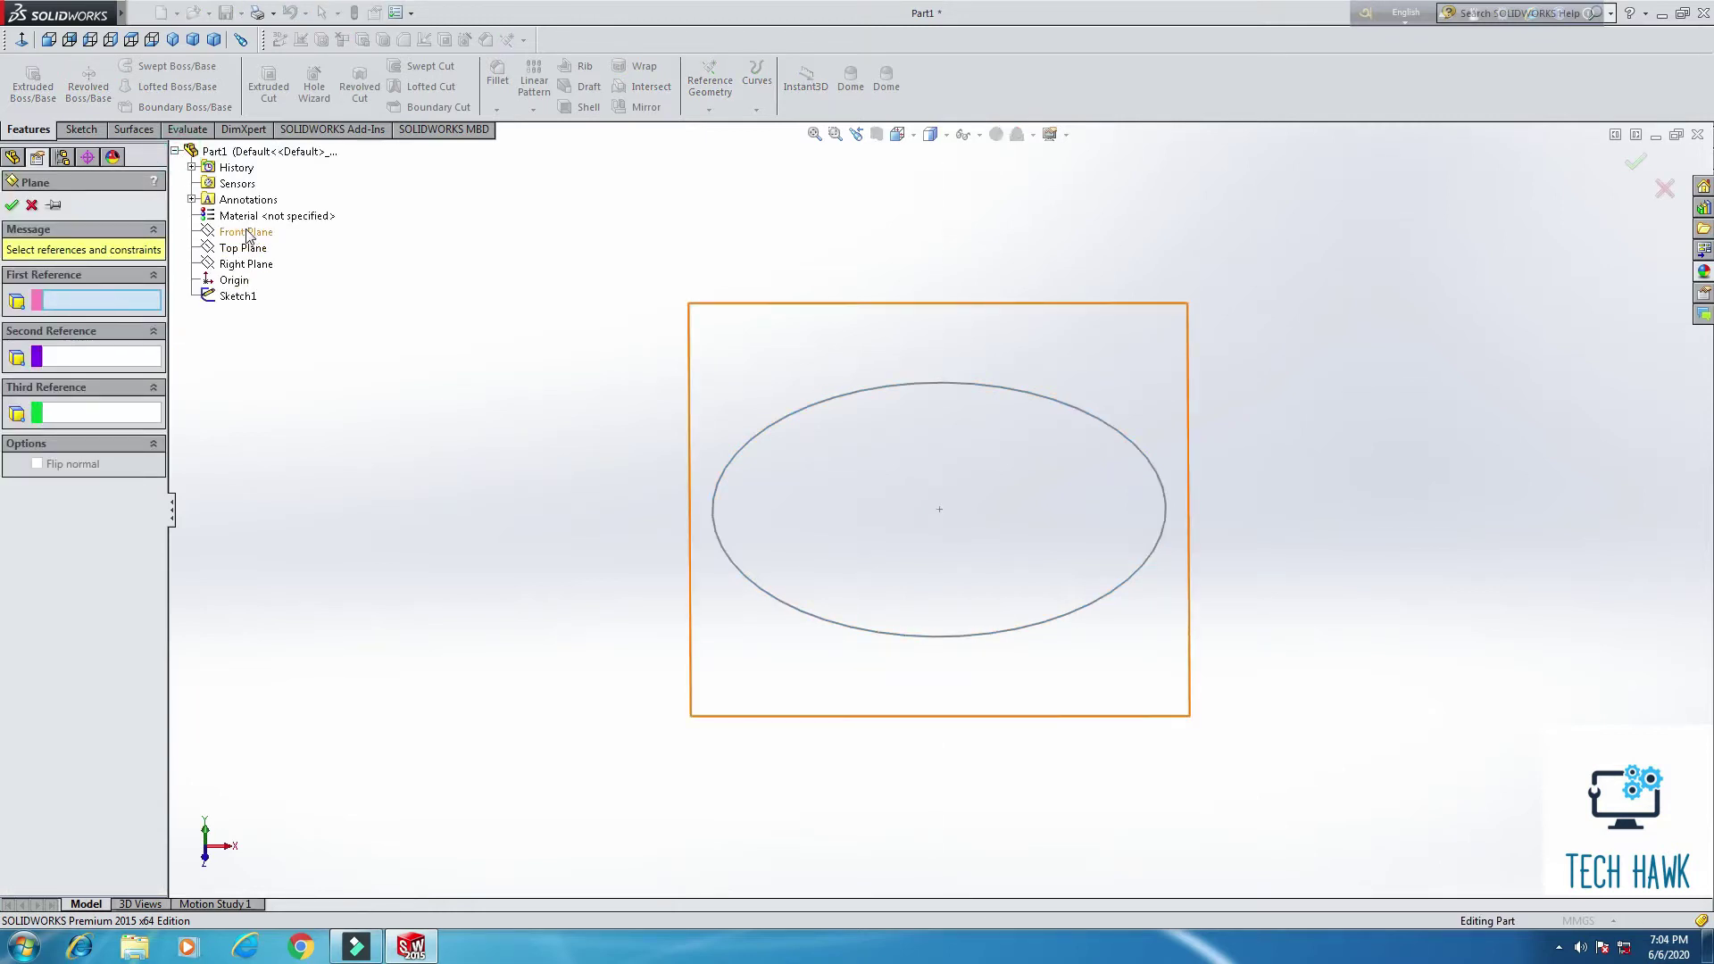
click(239, 249)
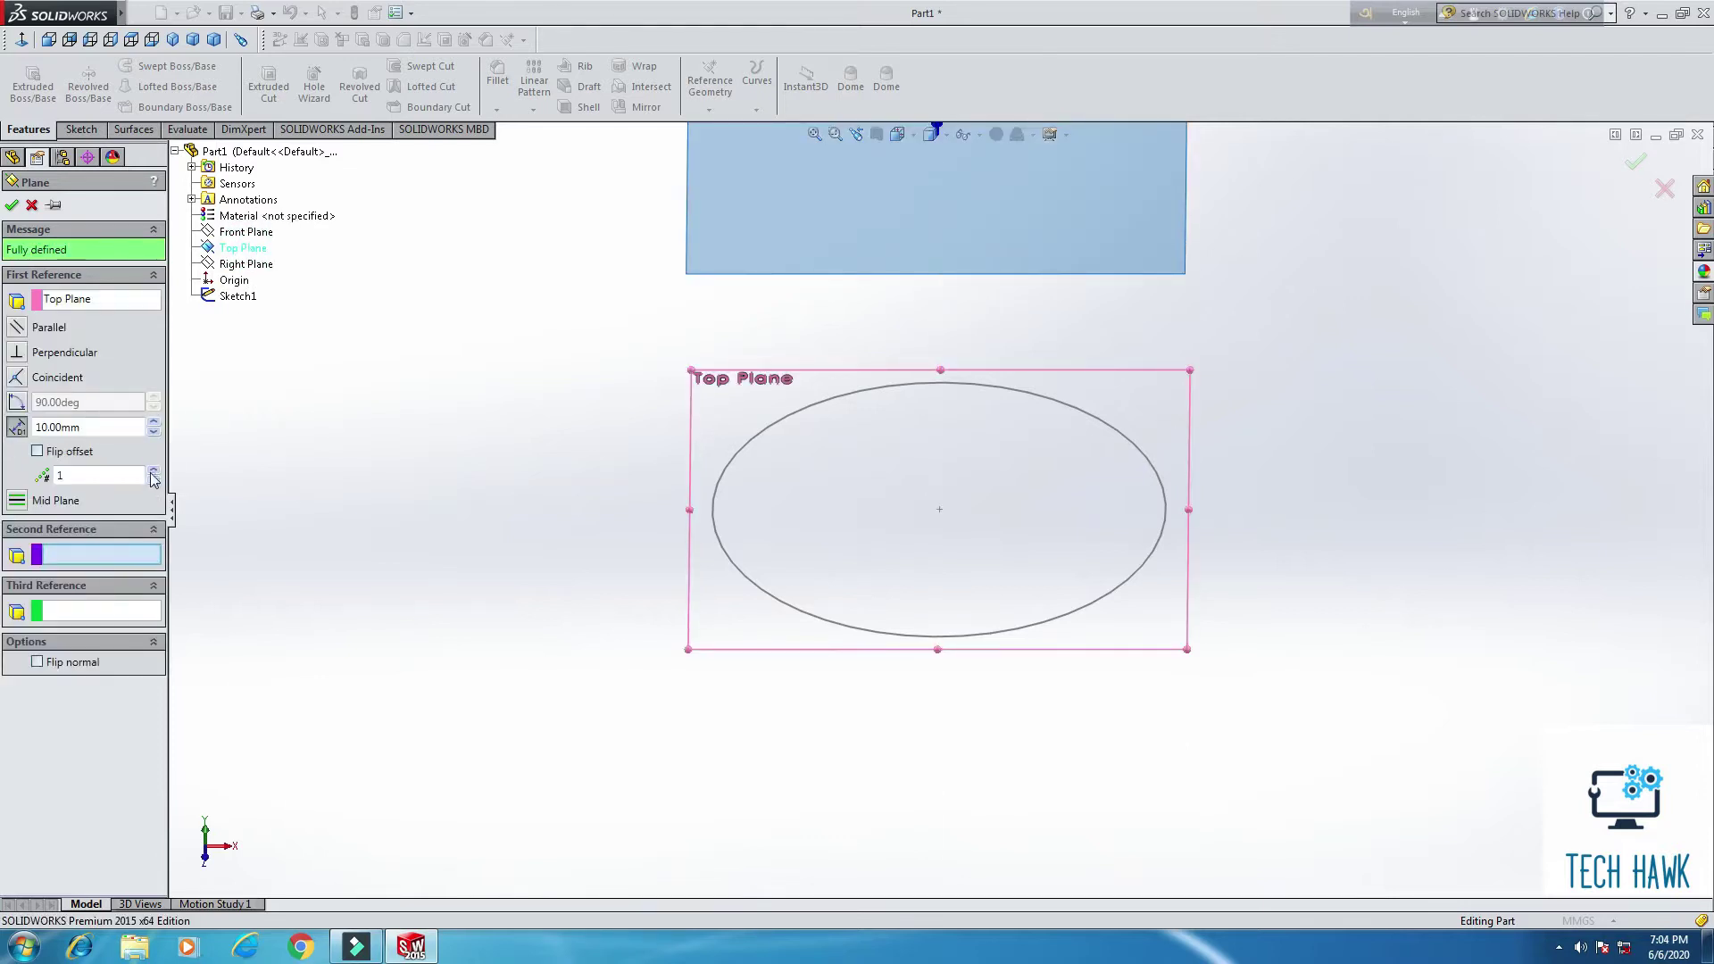
Step: Offset the plane 12 mm from the Top Plane, replacing a first 15 mm try, and accept Plane1
mouse_move(509, 451)
middle_down()
mouse_move(550, 296)
mouse_move(482, 366)
middle_up()
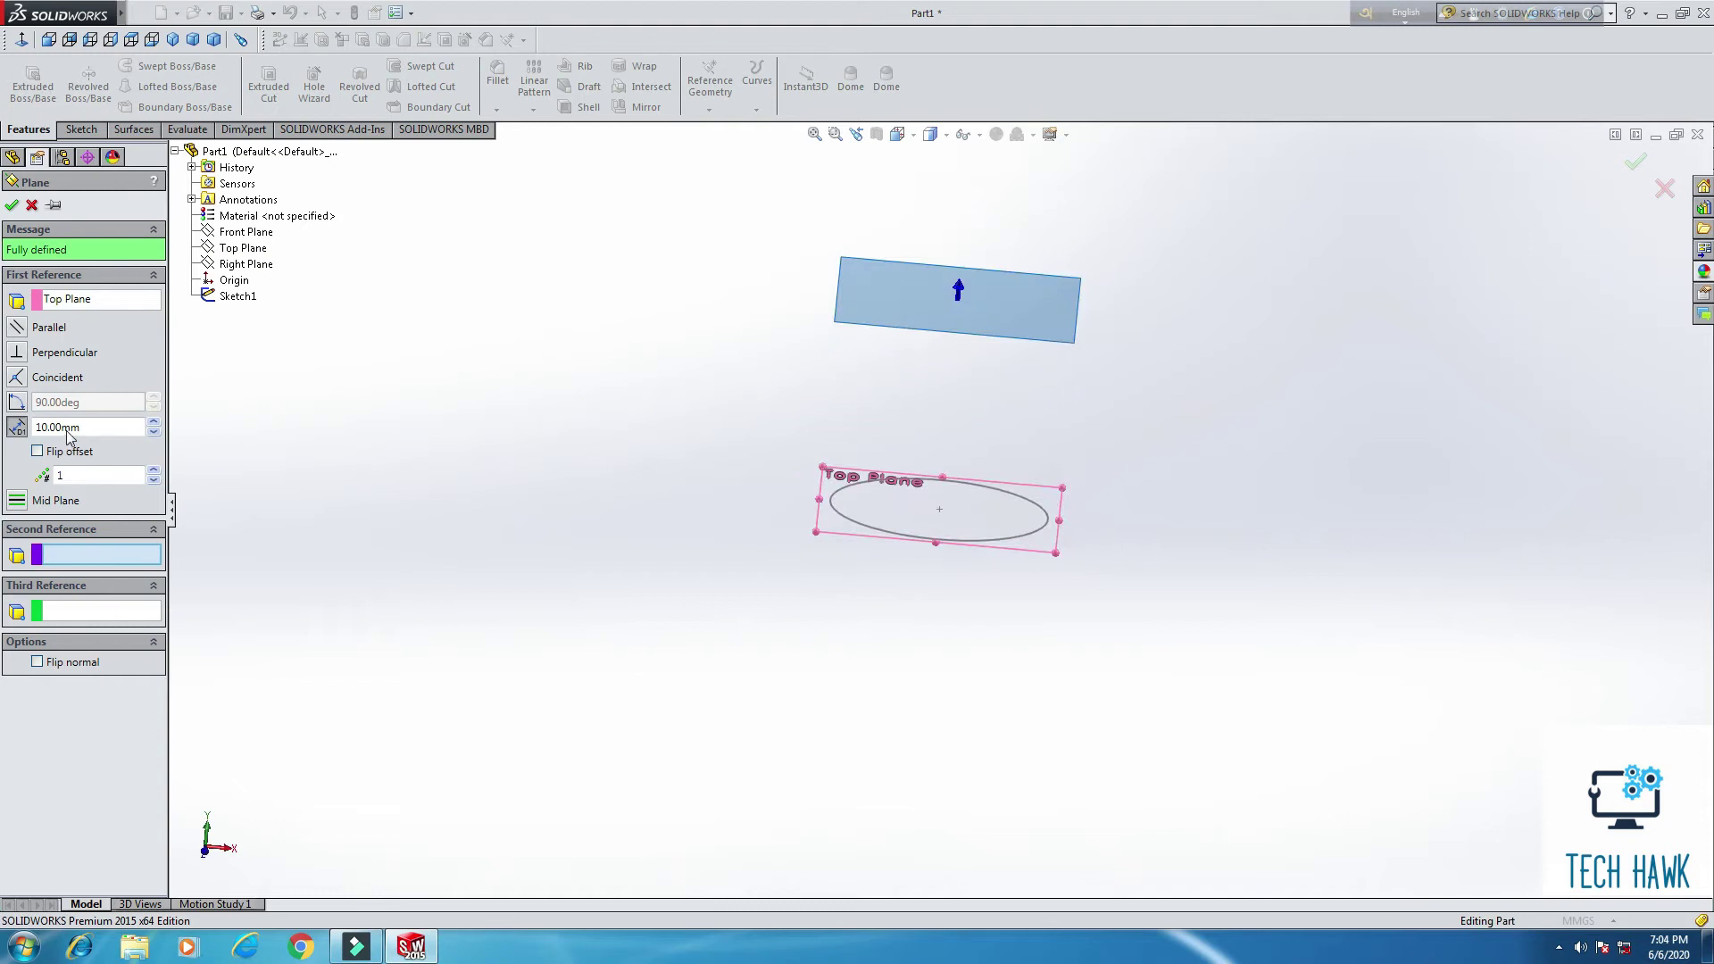
double_click(89, 427)
text(15)
key(Return)
mouse_move(755, 585)
middle_down()
mouse_move(834, 410)
mouse_move(849, 482)
mouse_move(834, 484)
middle_up()
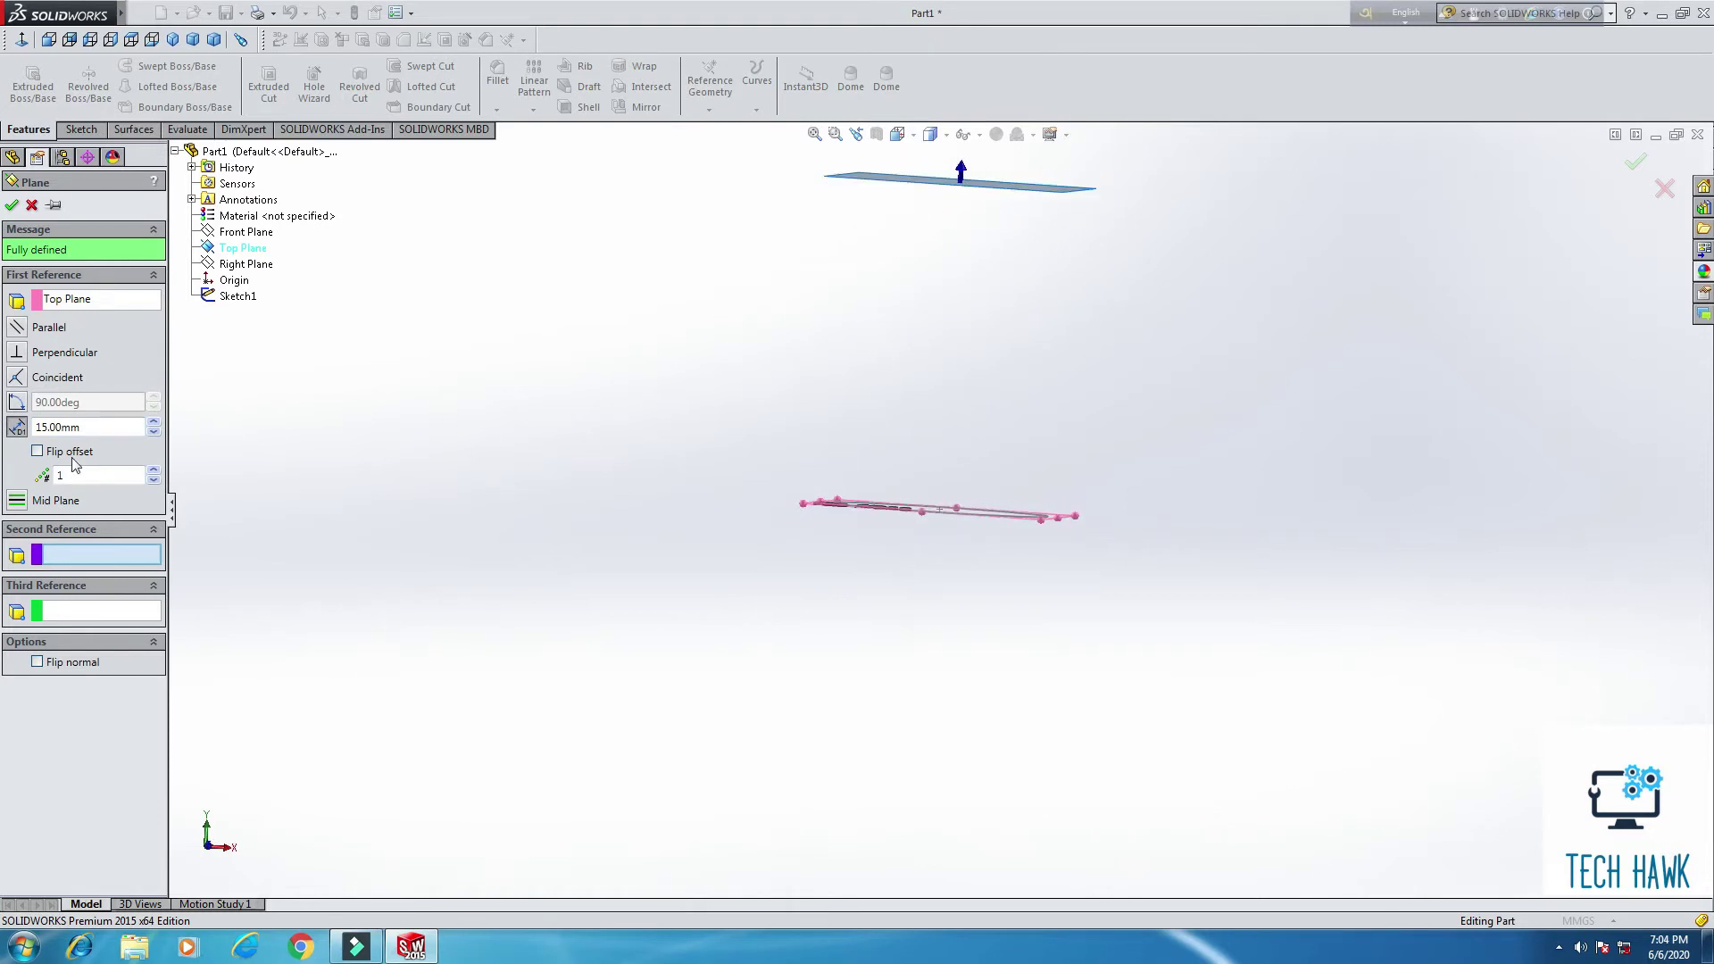
click(93, 425)
text(12)
key(Return)
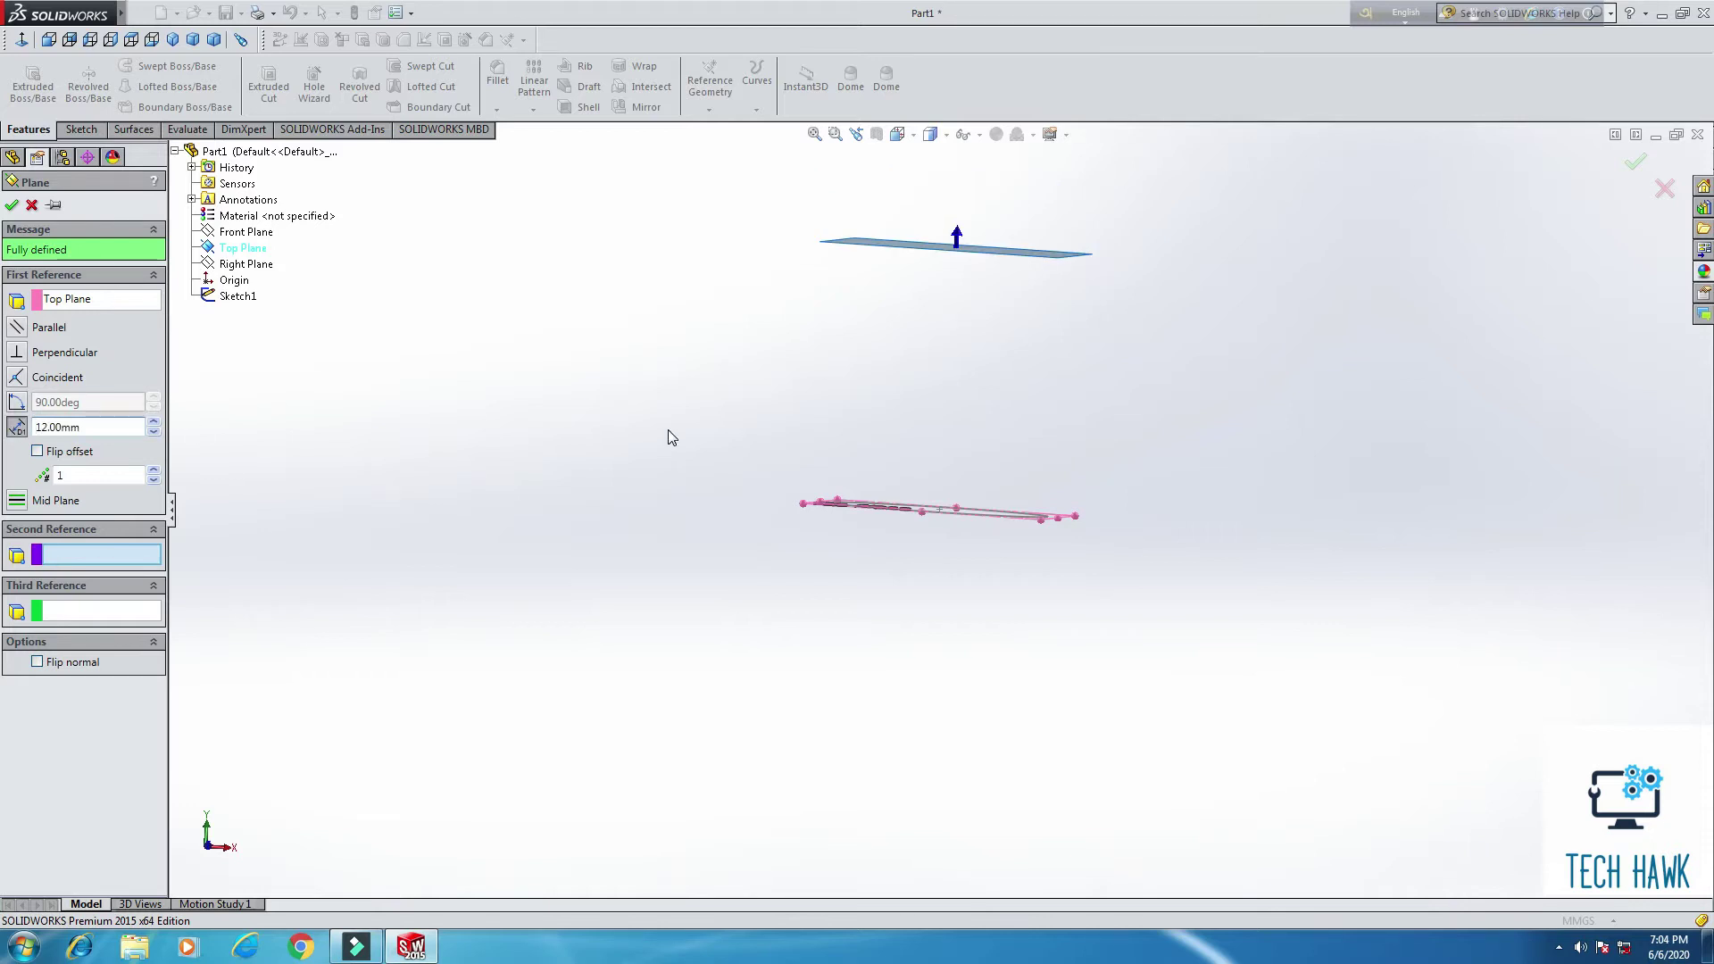
mouse_move(672, 438)
middle_down()
mouse_move(631, 651)
mouse_move(639, 440)
mouse_move(520, 421)
mouse_move(514, 586)
mouse_move(715, 500)
middle_up()
click(109, 423)
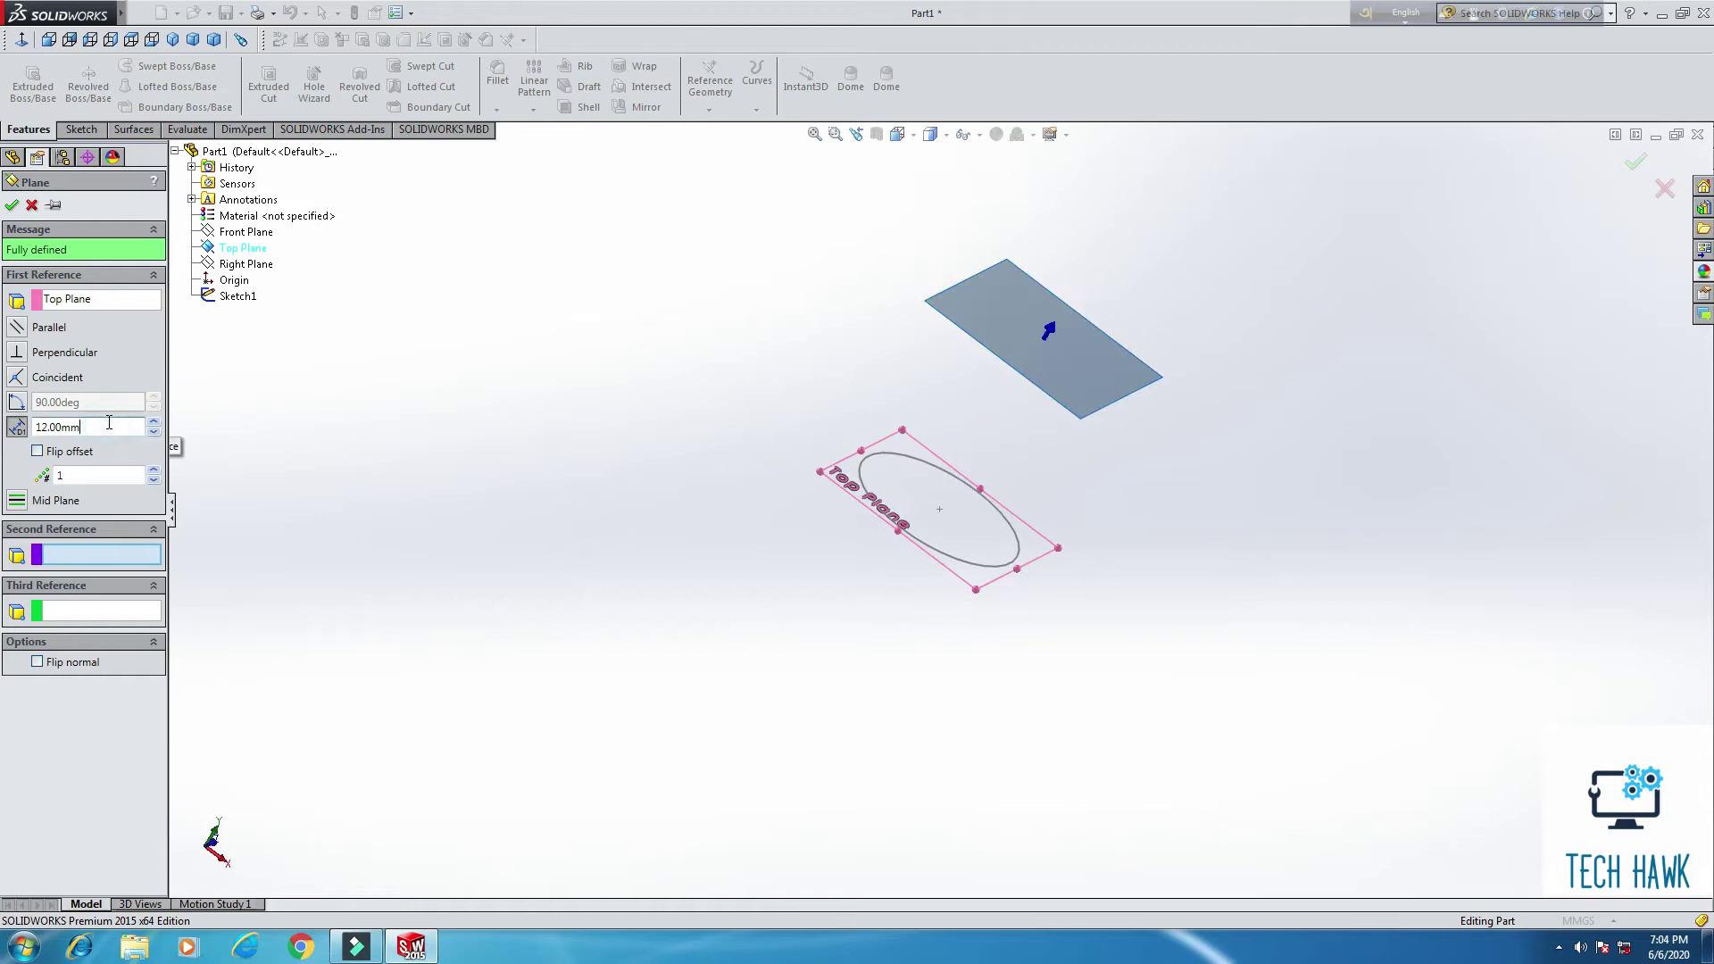
click(12, 206)
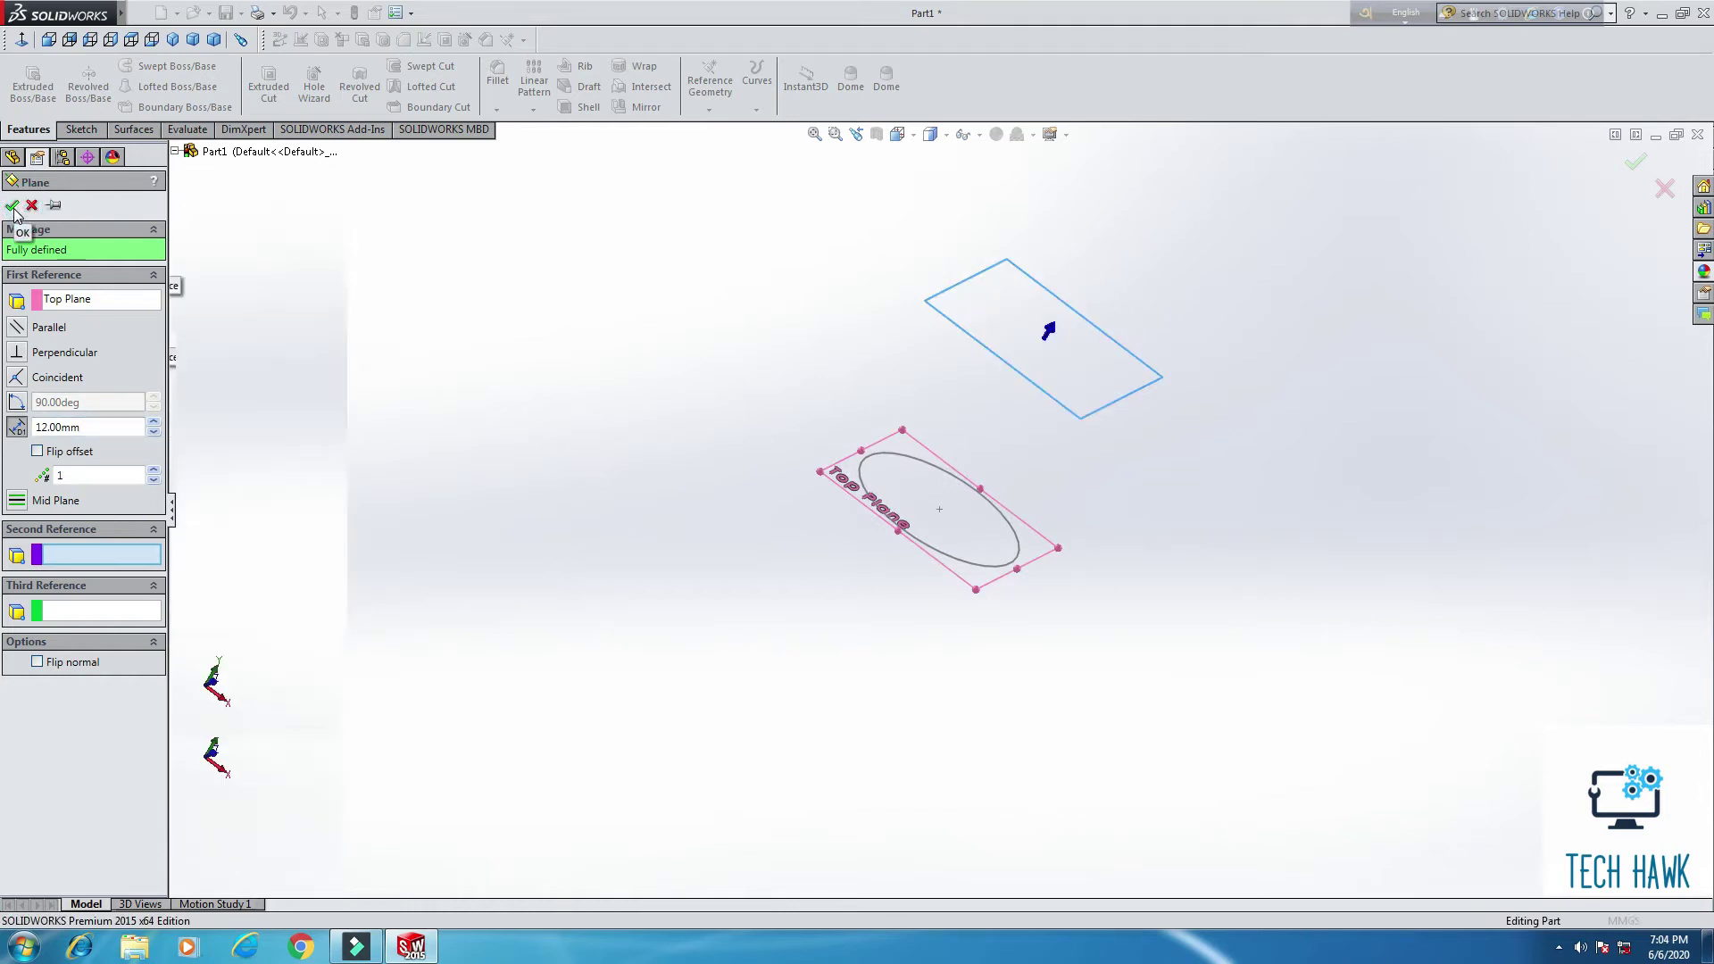
mouse_move(875, 388)
middle_down()
mouse_move(899, 236)
mouse_move(1086, 205)
mouse_move(1121, 348)
mouse_move(853, 362)
middle_up()
Step: Start a sketch on Plane1, viewed straight on, with a circle centred on the origin
right_click(51, 357)
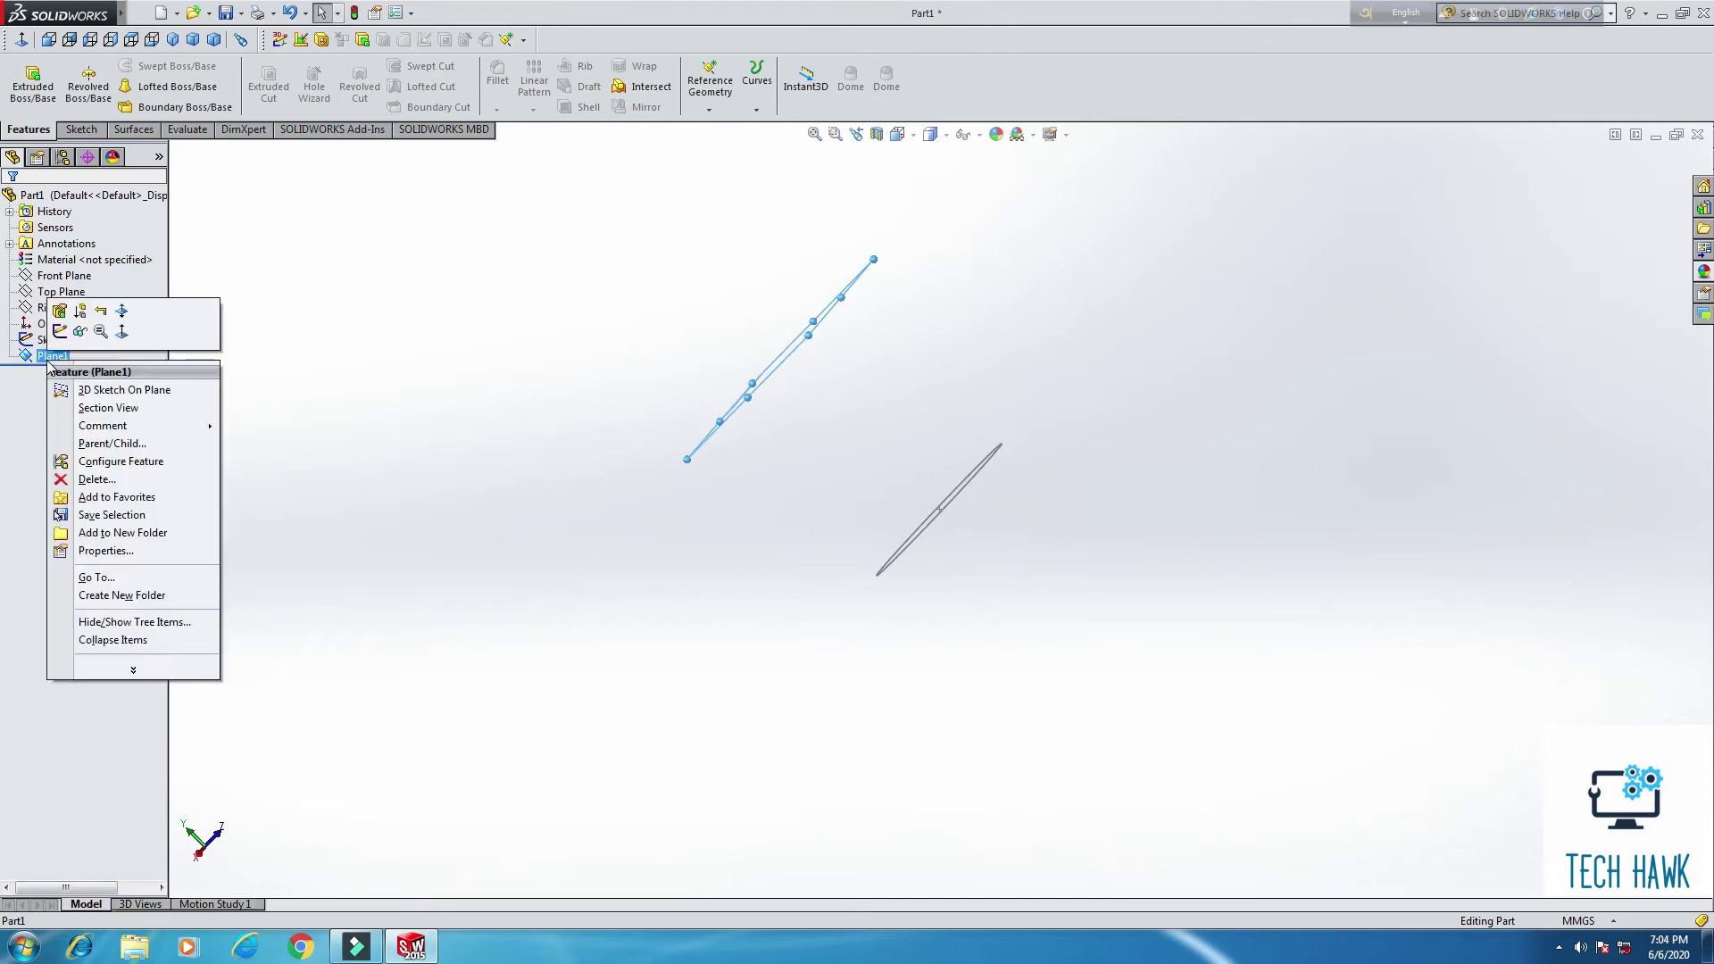
click(60, 331)
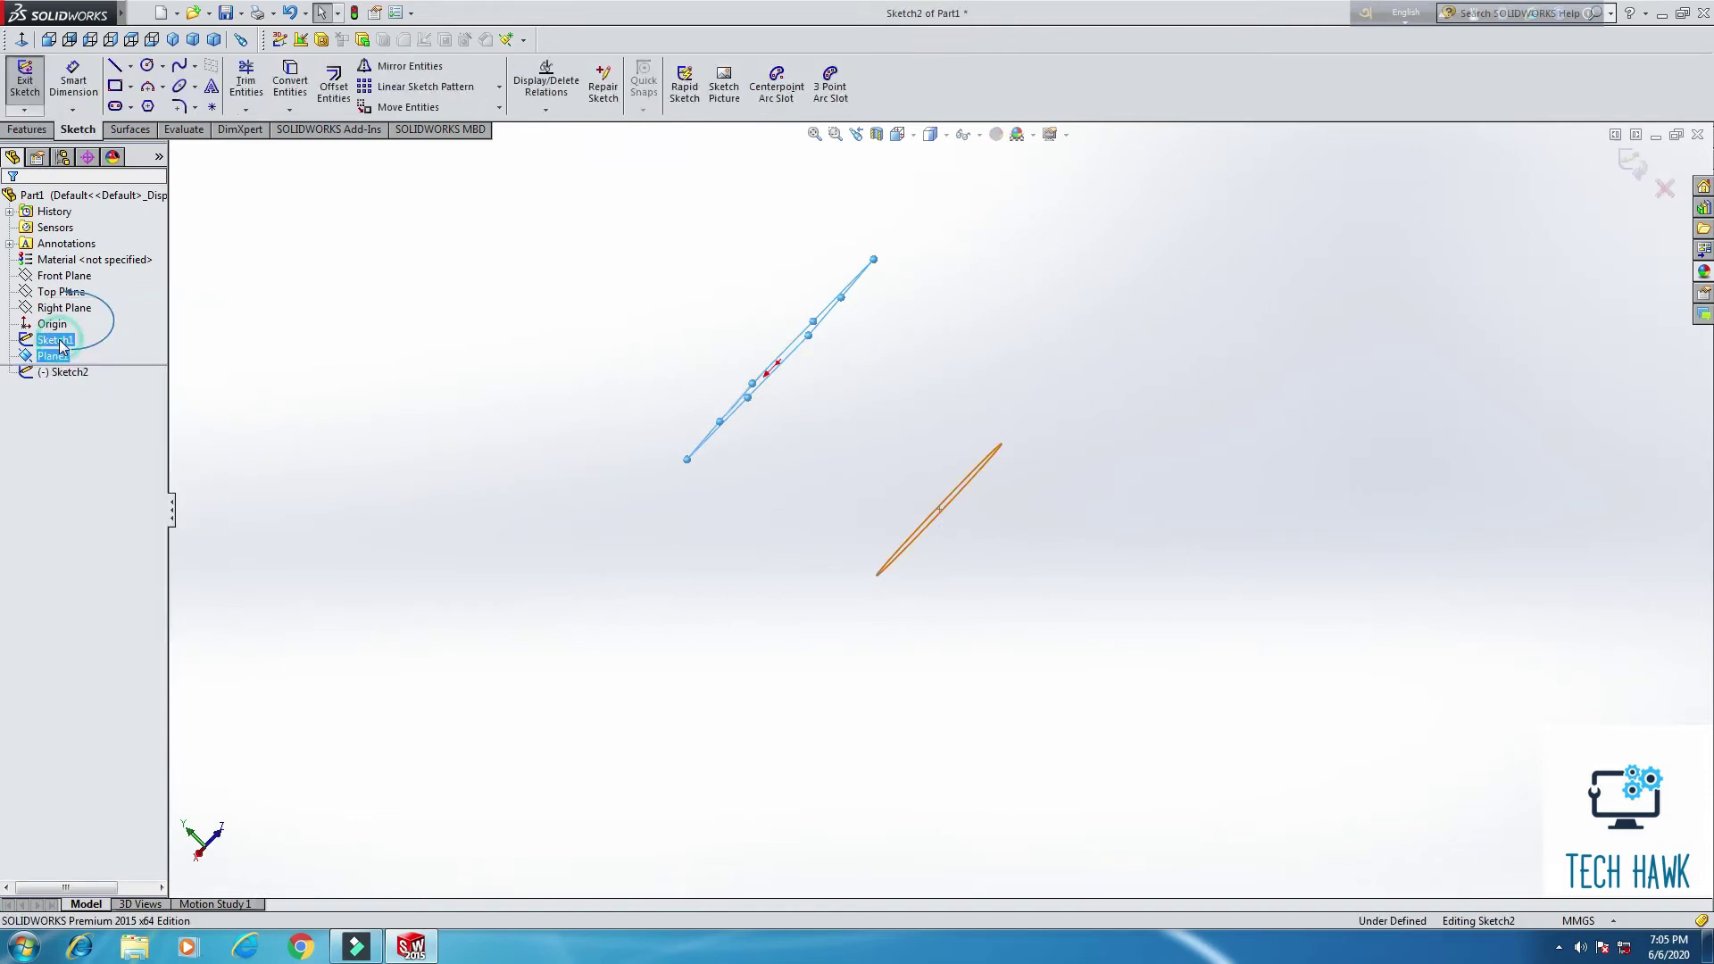
click(69, 40)
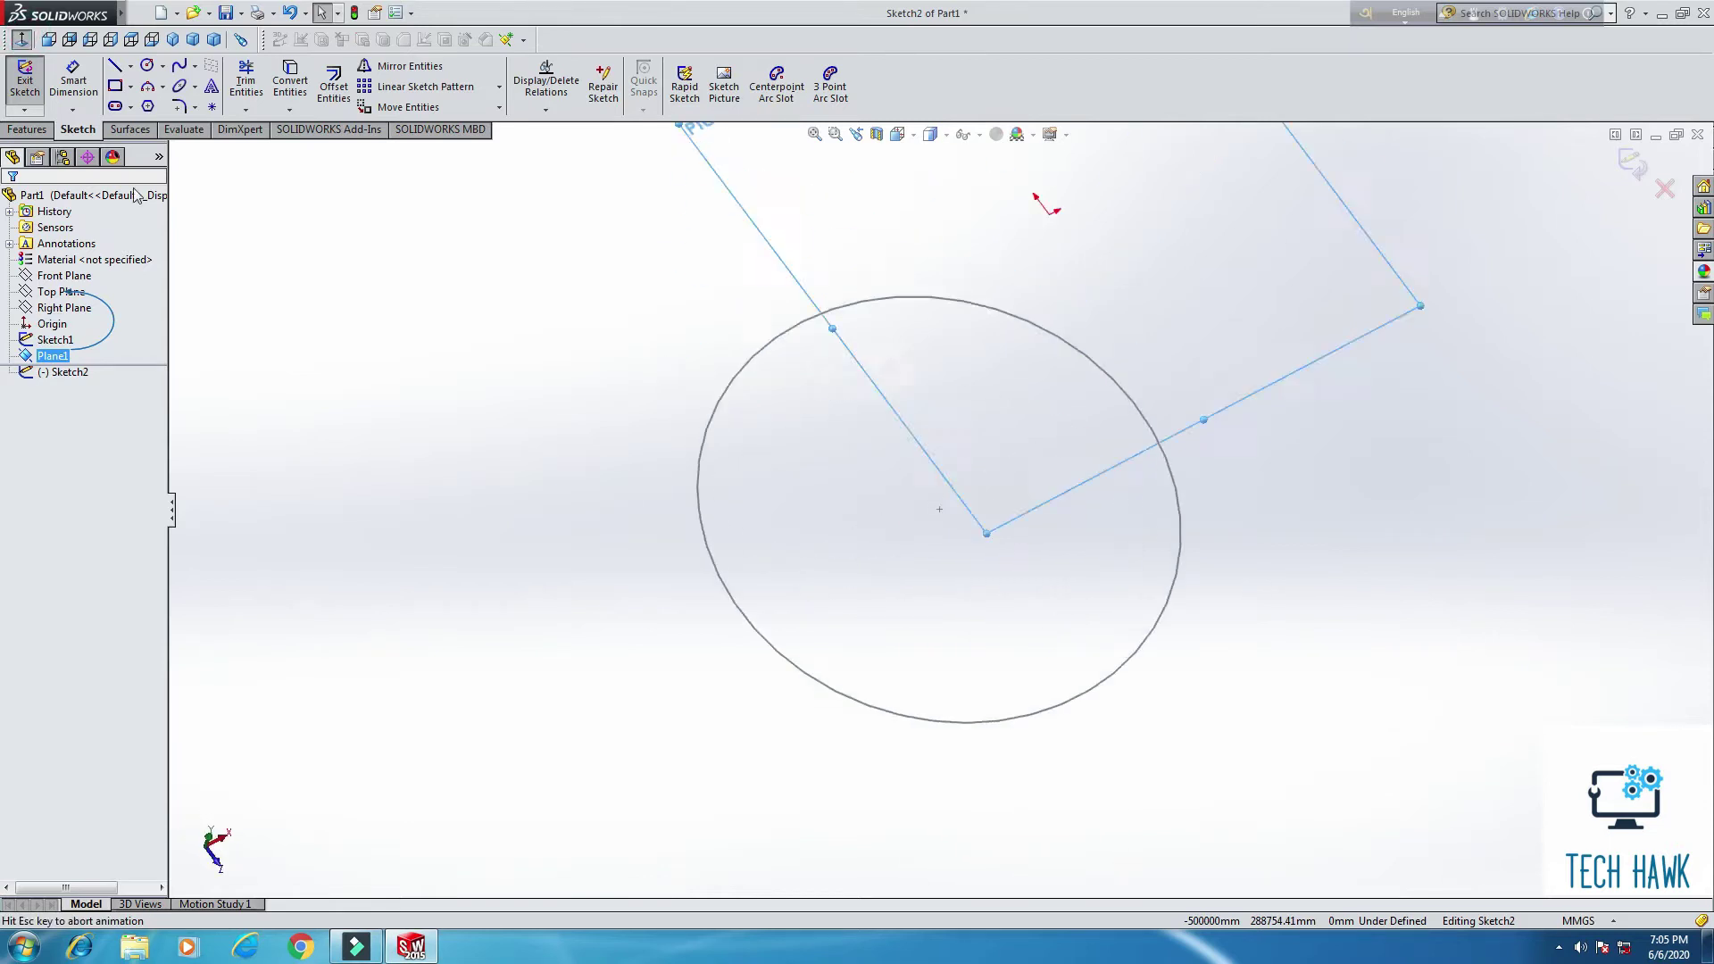
click(147, 65)
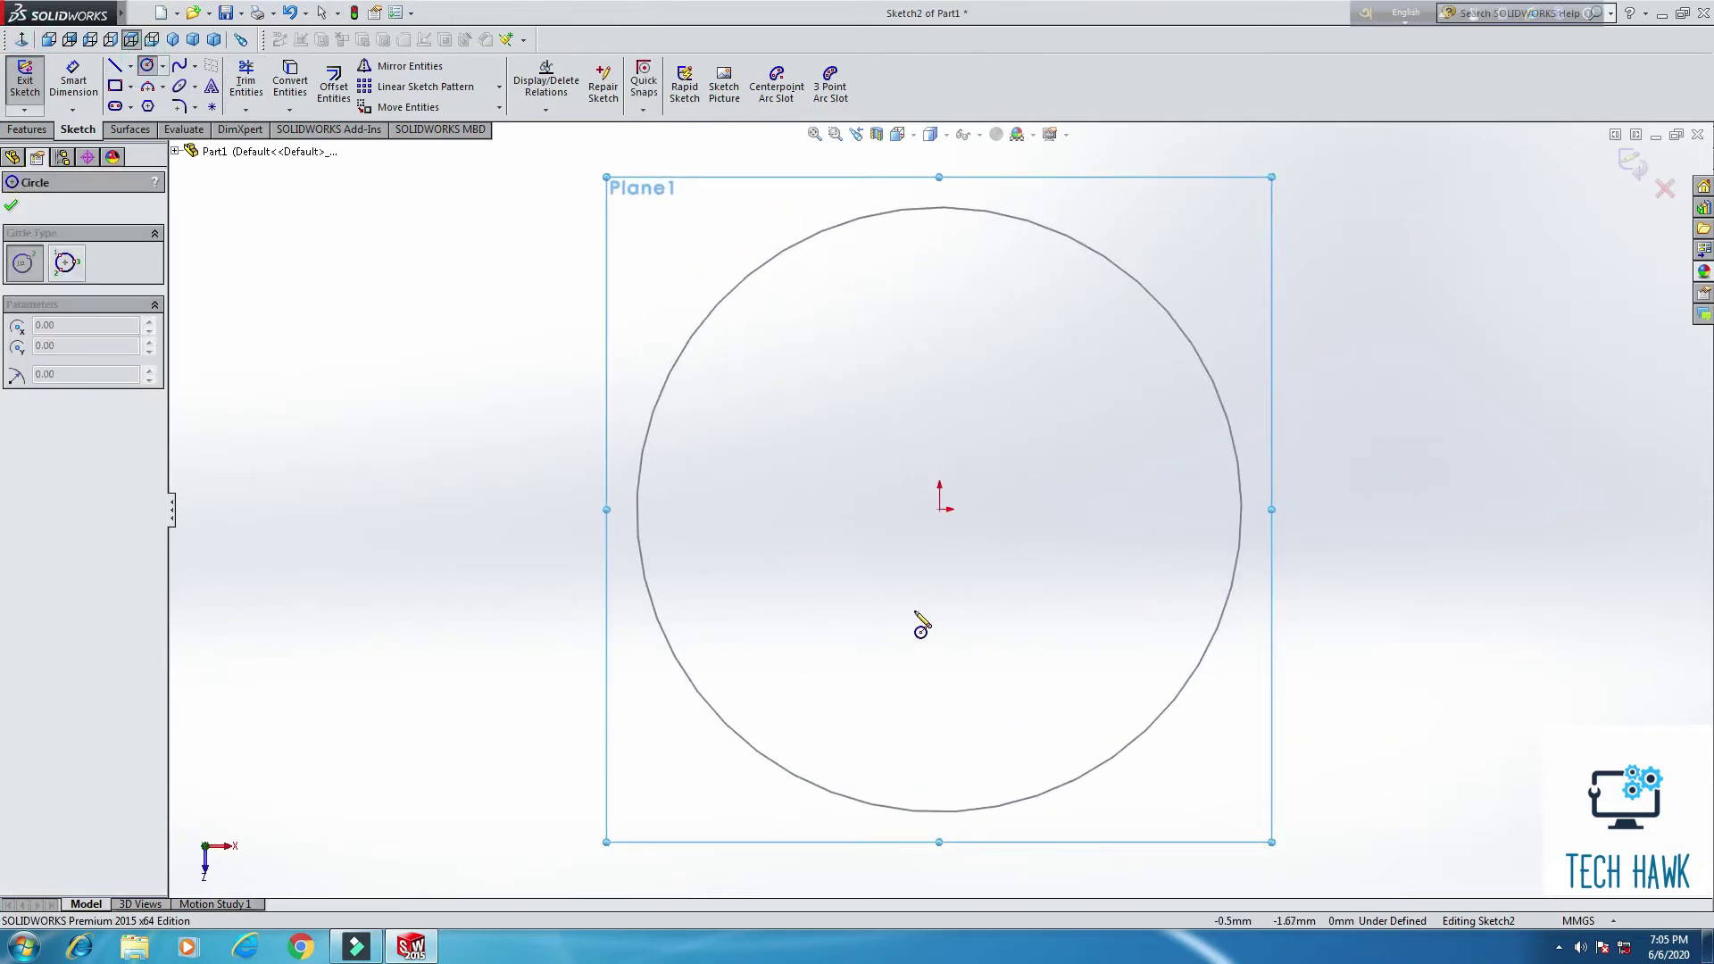
click(939, 509)
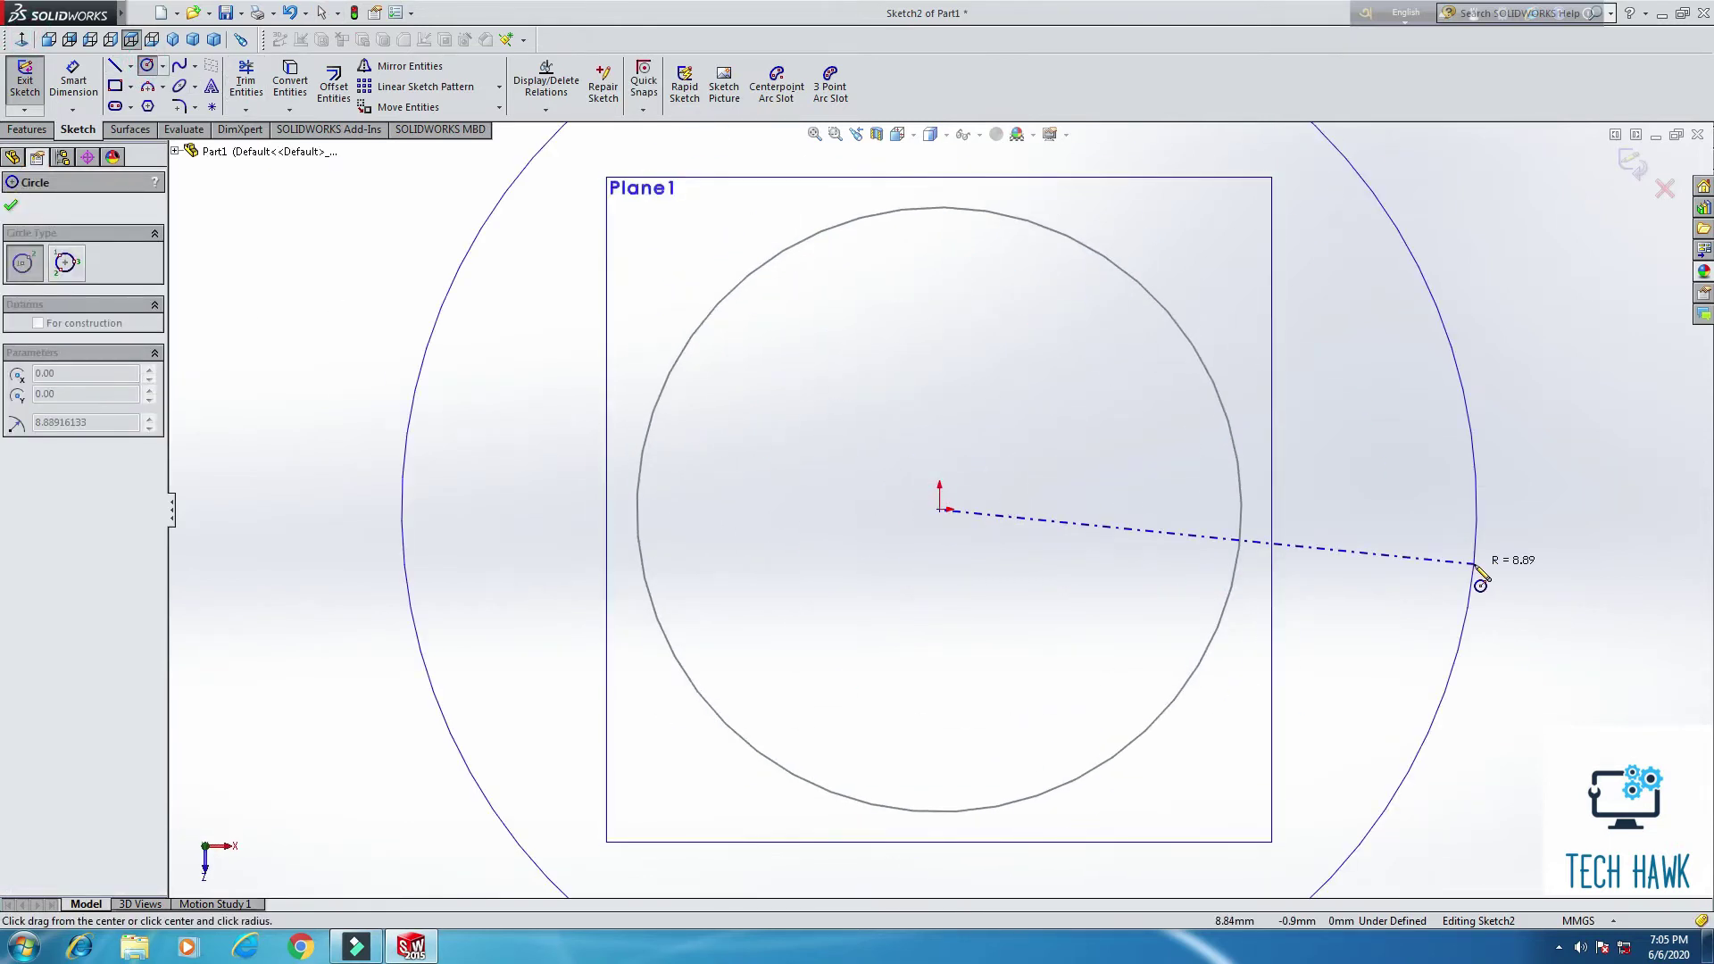
click(1338, 563)
key(f)
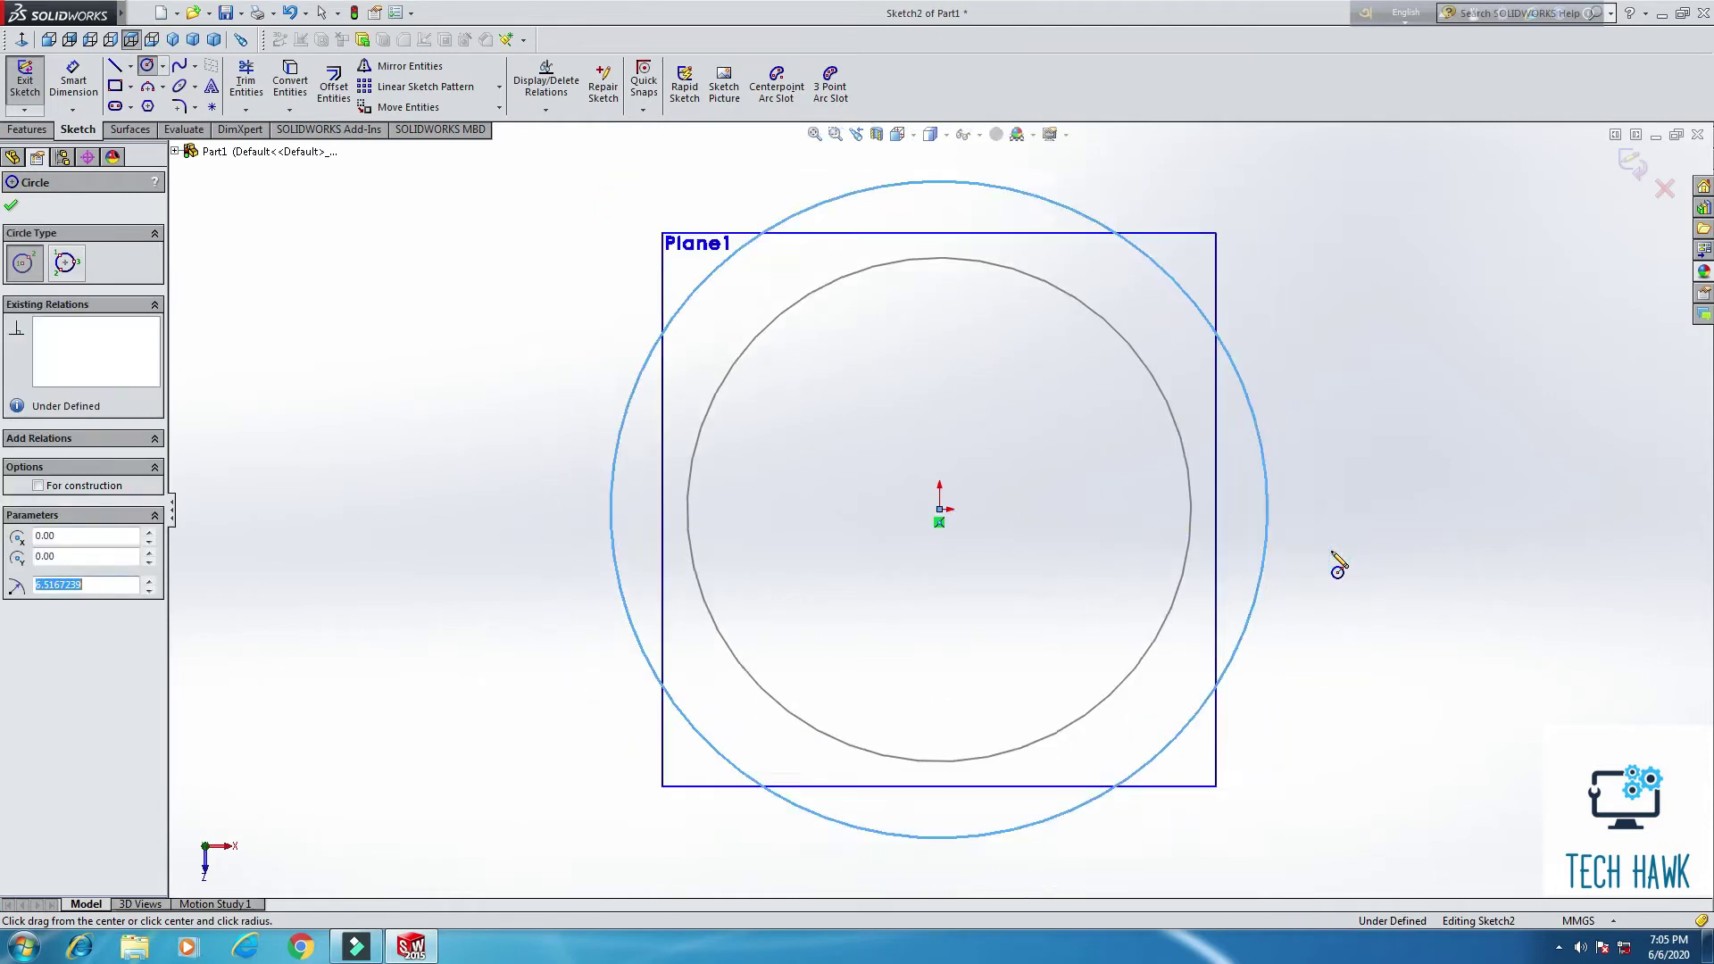
Step: Dimension the circle's diameter to 15 mm
click(73, 80)
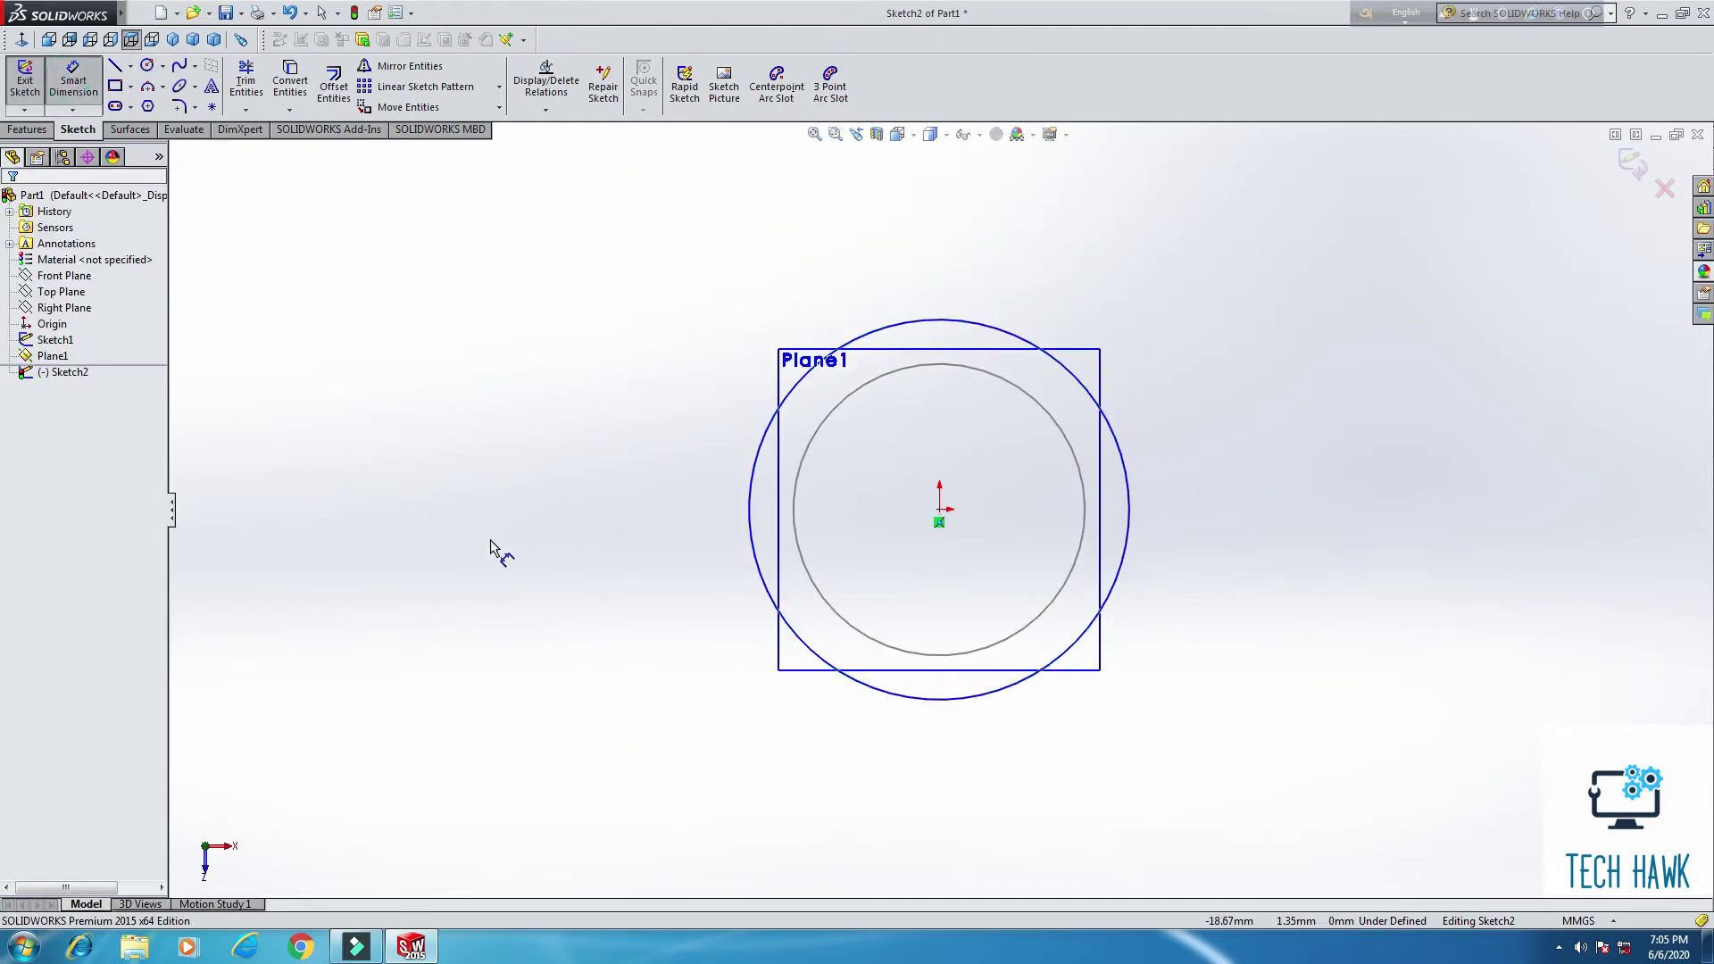
click(751, 530)
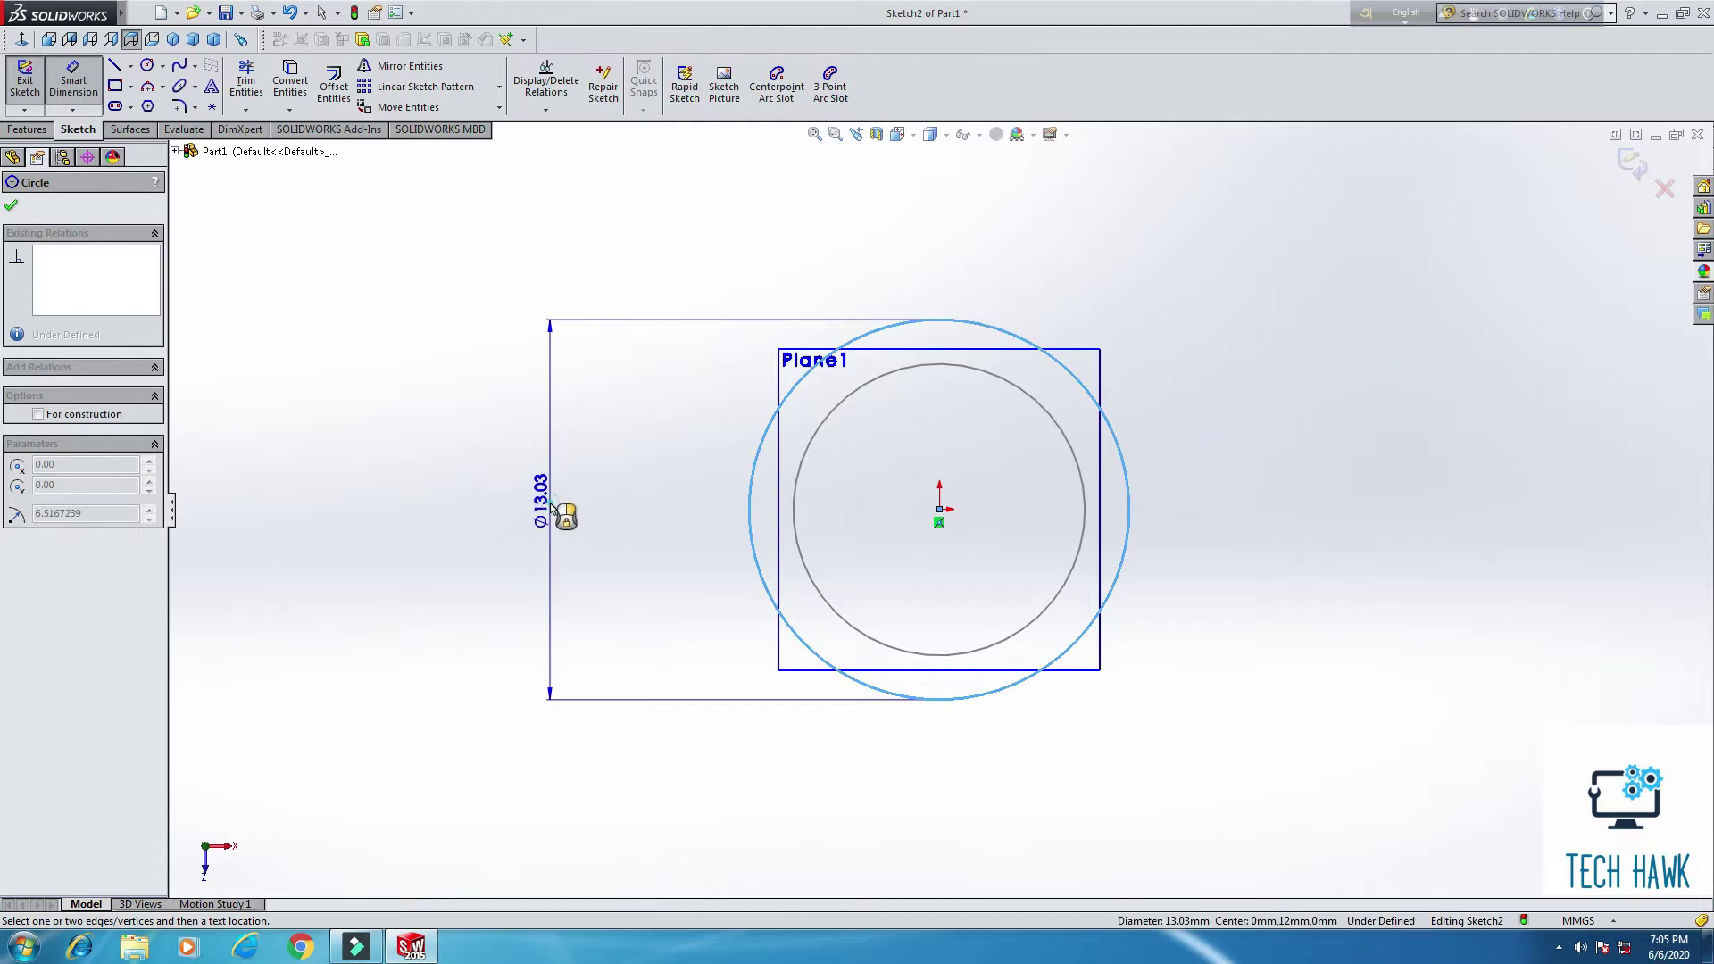
click(550, 505)
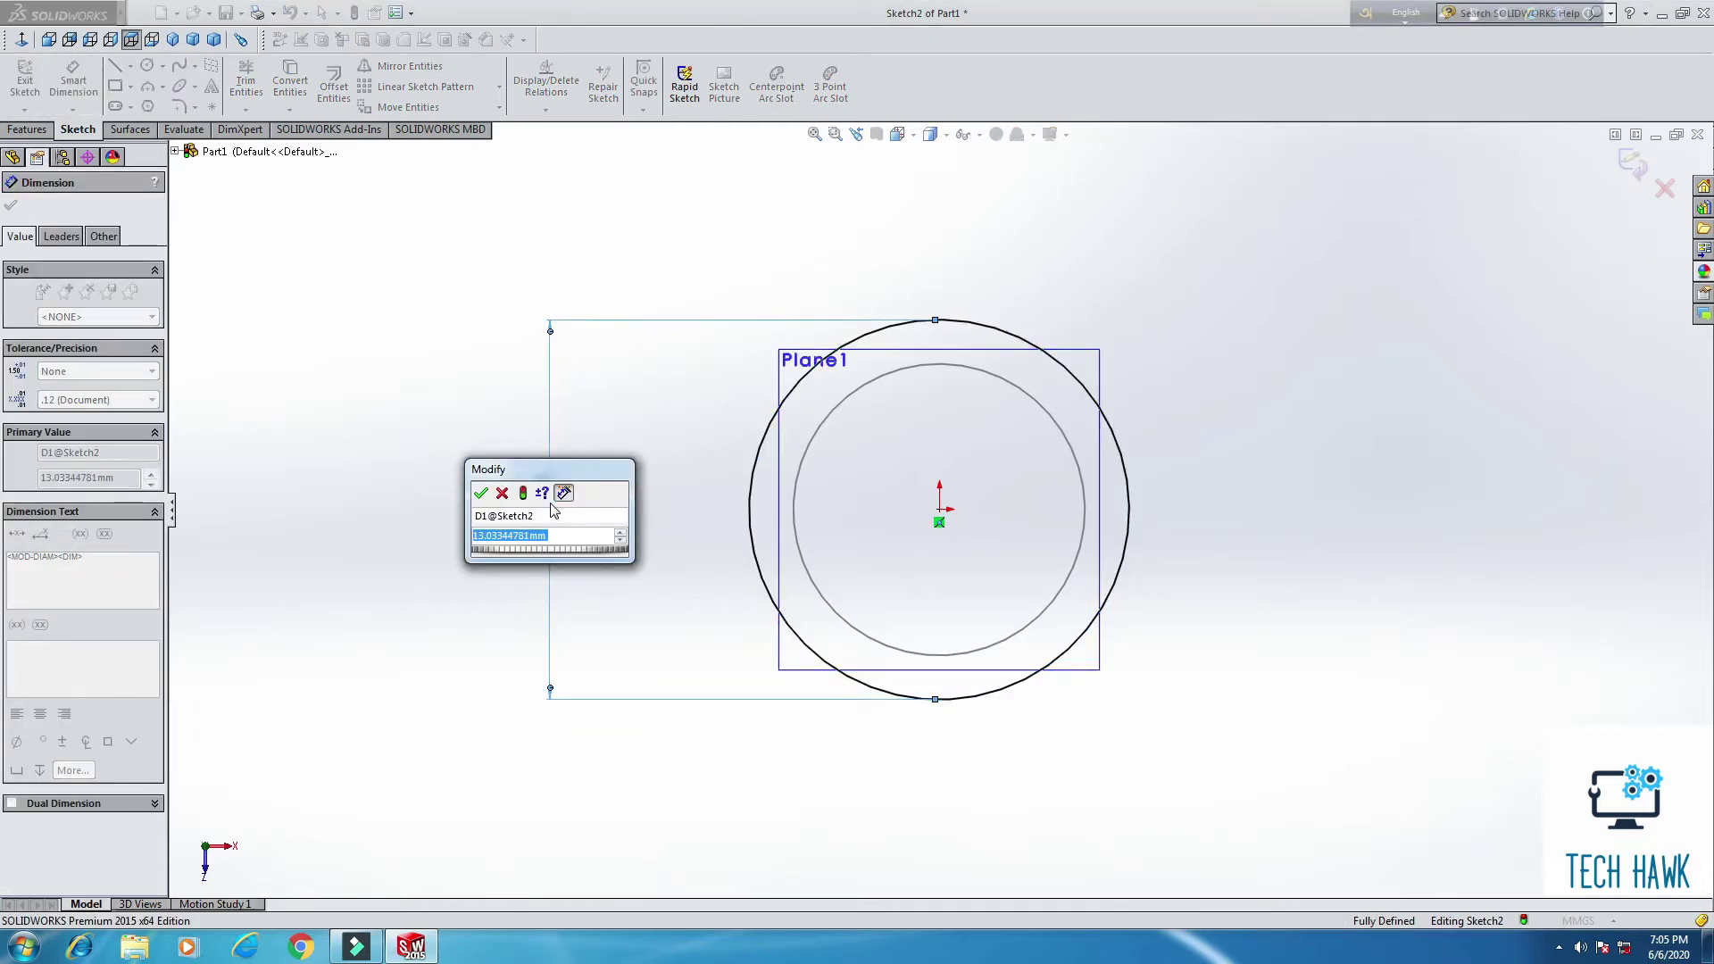
text(15)
key(Return)
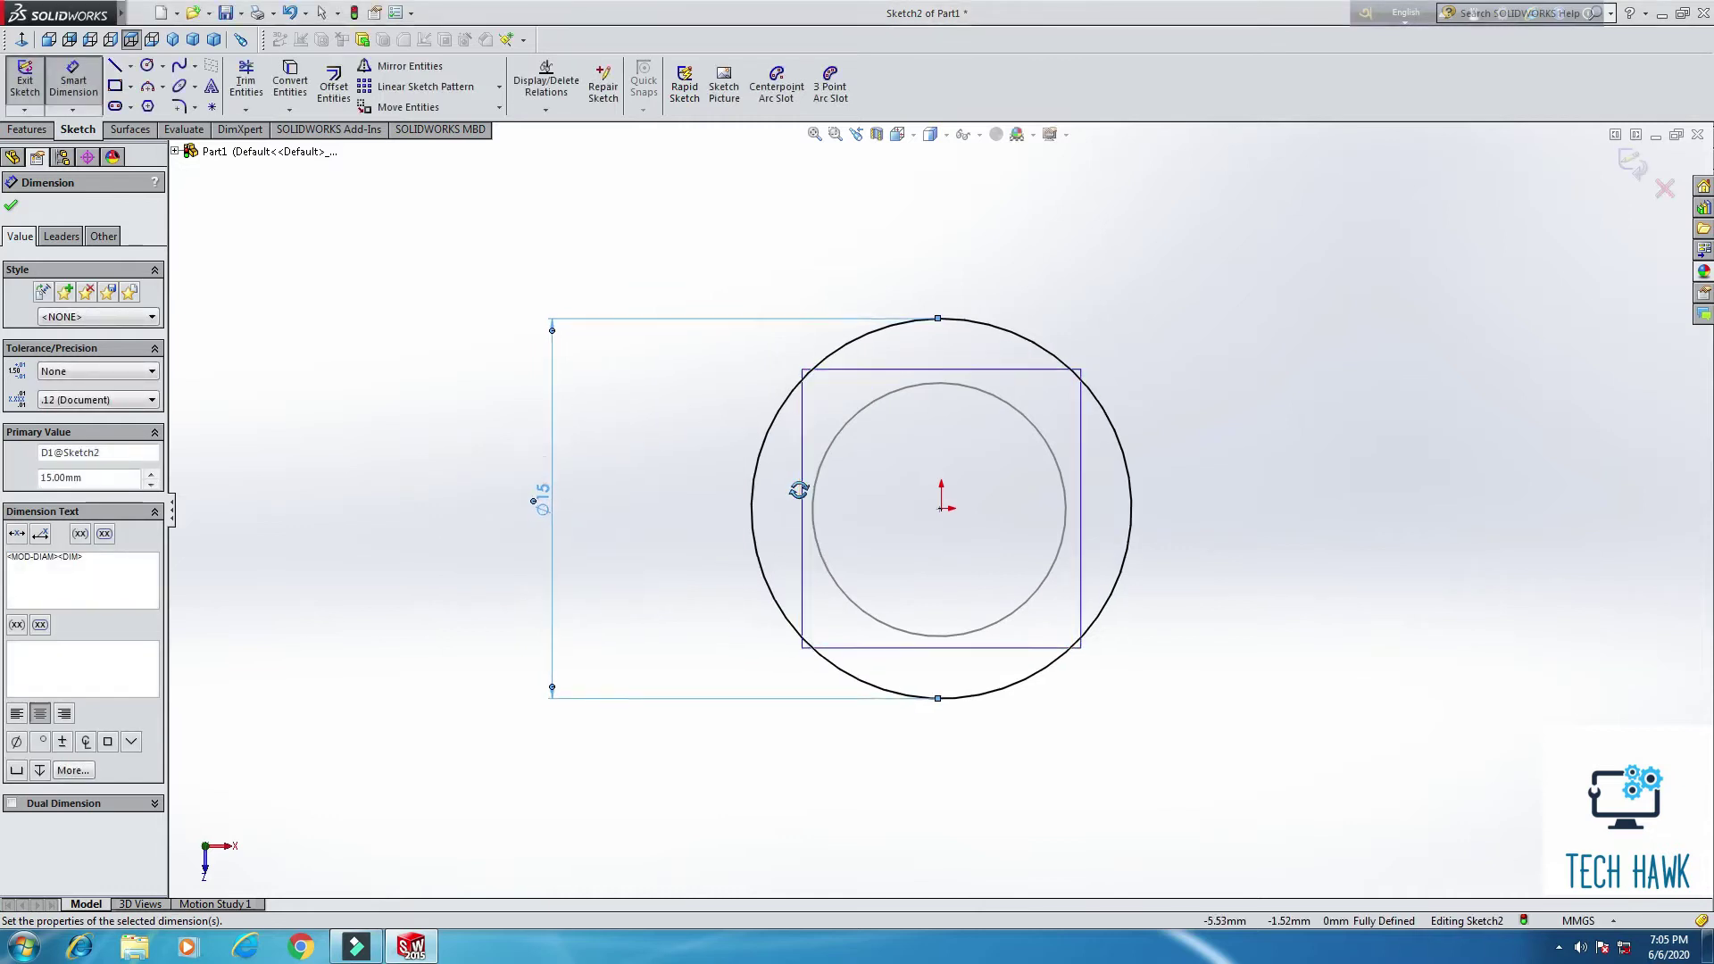
mouse_move(799, 490)
middle_down()
mouse_move(812, 298)
mouse_move(1041, 566)
mouse_move(1033, 287)
mouse_move(1021, 409)
mouse_move(1043, 326)
mouse_move(1026, 398)
mouse_move(1048, 383)
mouse_move(723, 484)
middle_up()
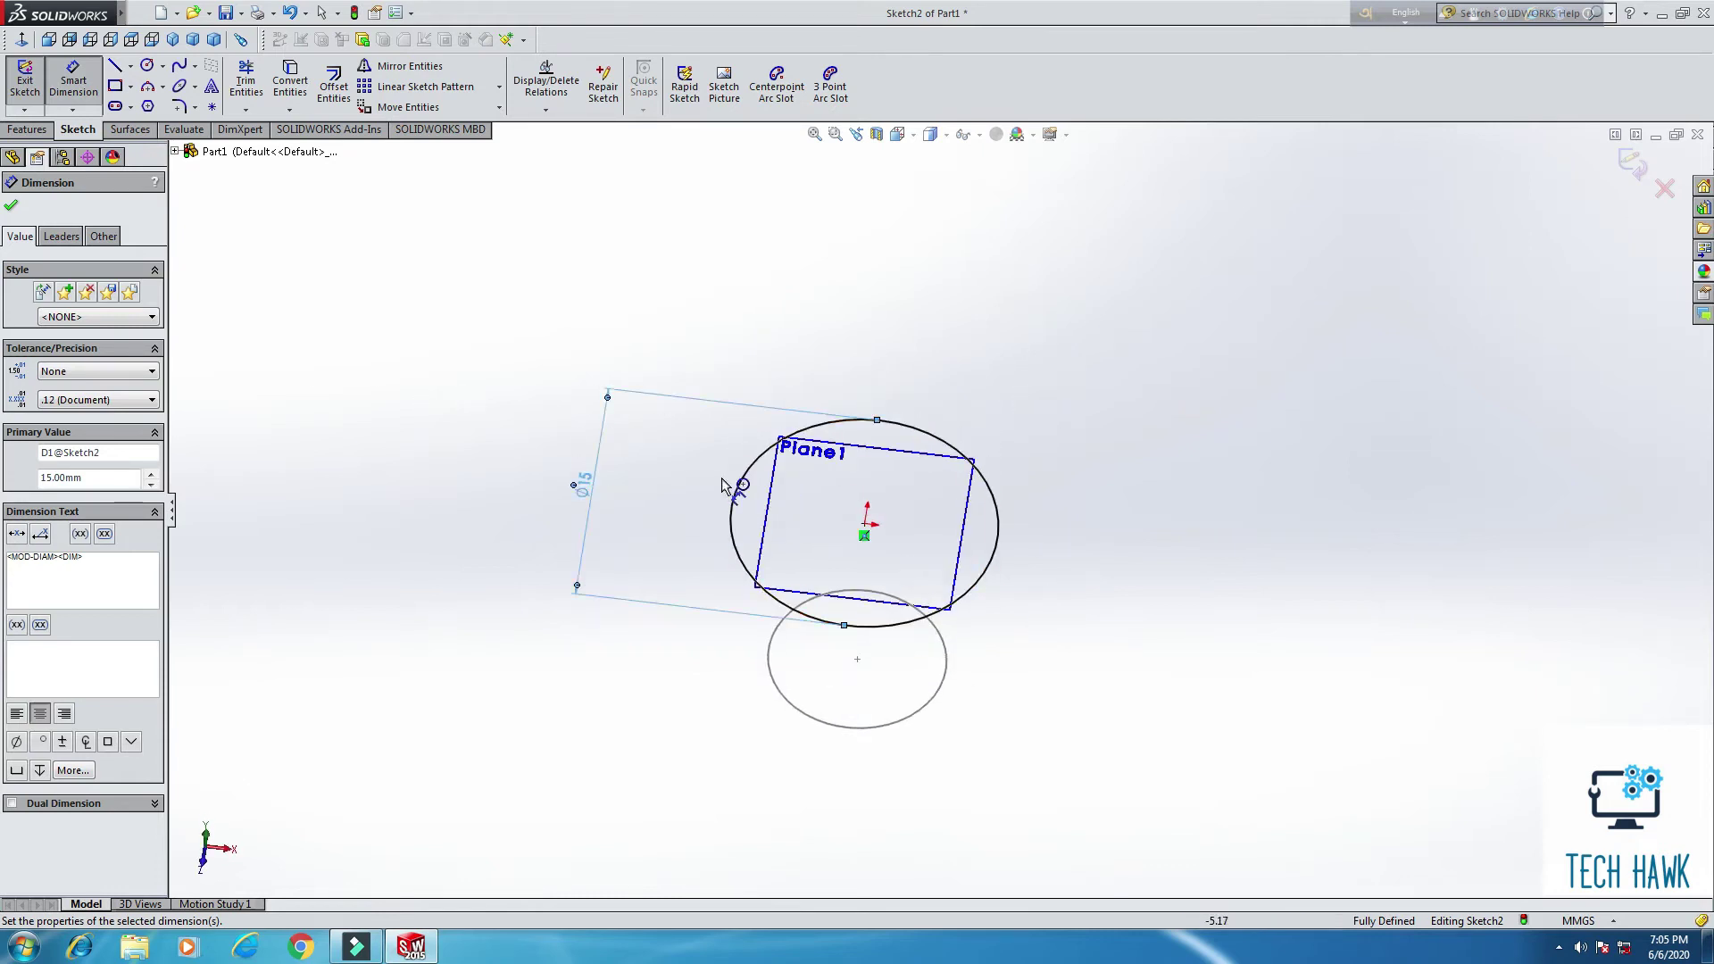
Step: Change the circle's diameter to 13 mm and exit the sketch
double_click(584, 483)
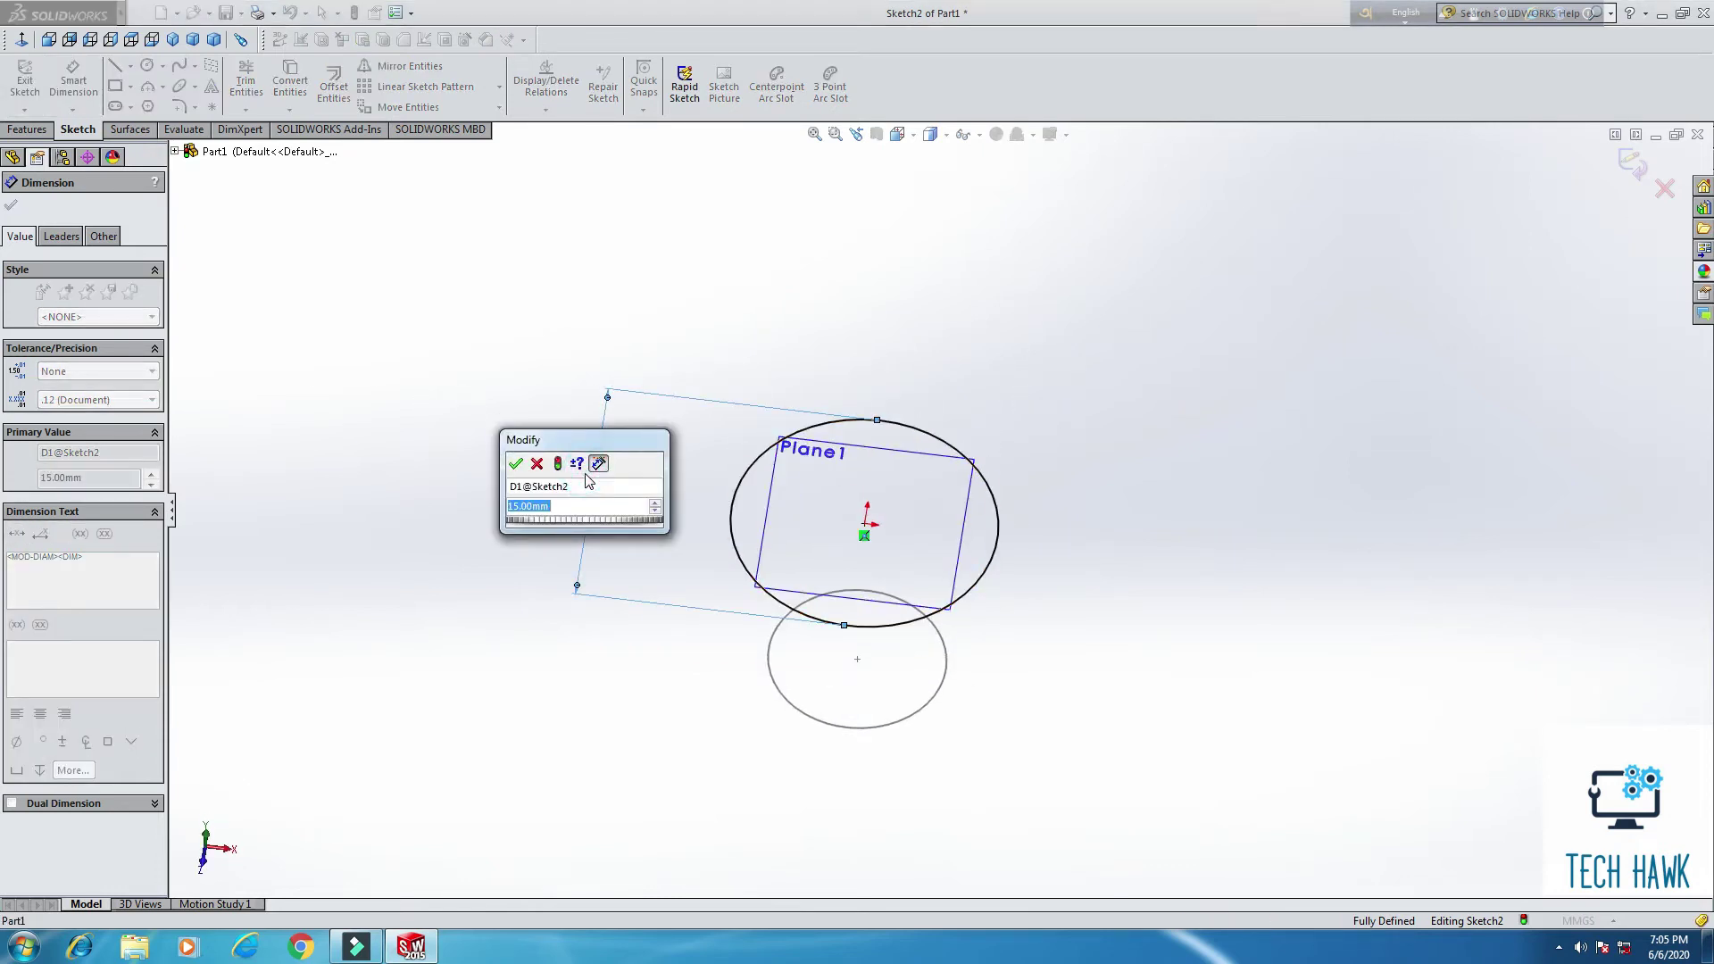
text(13)
key(Return)
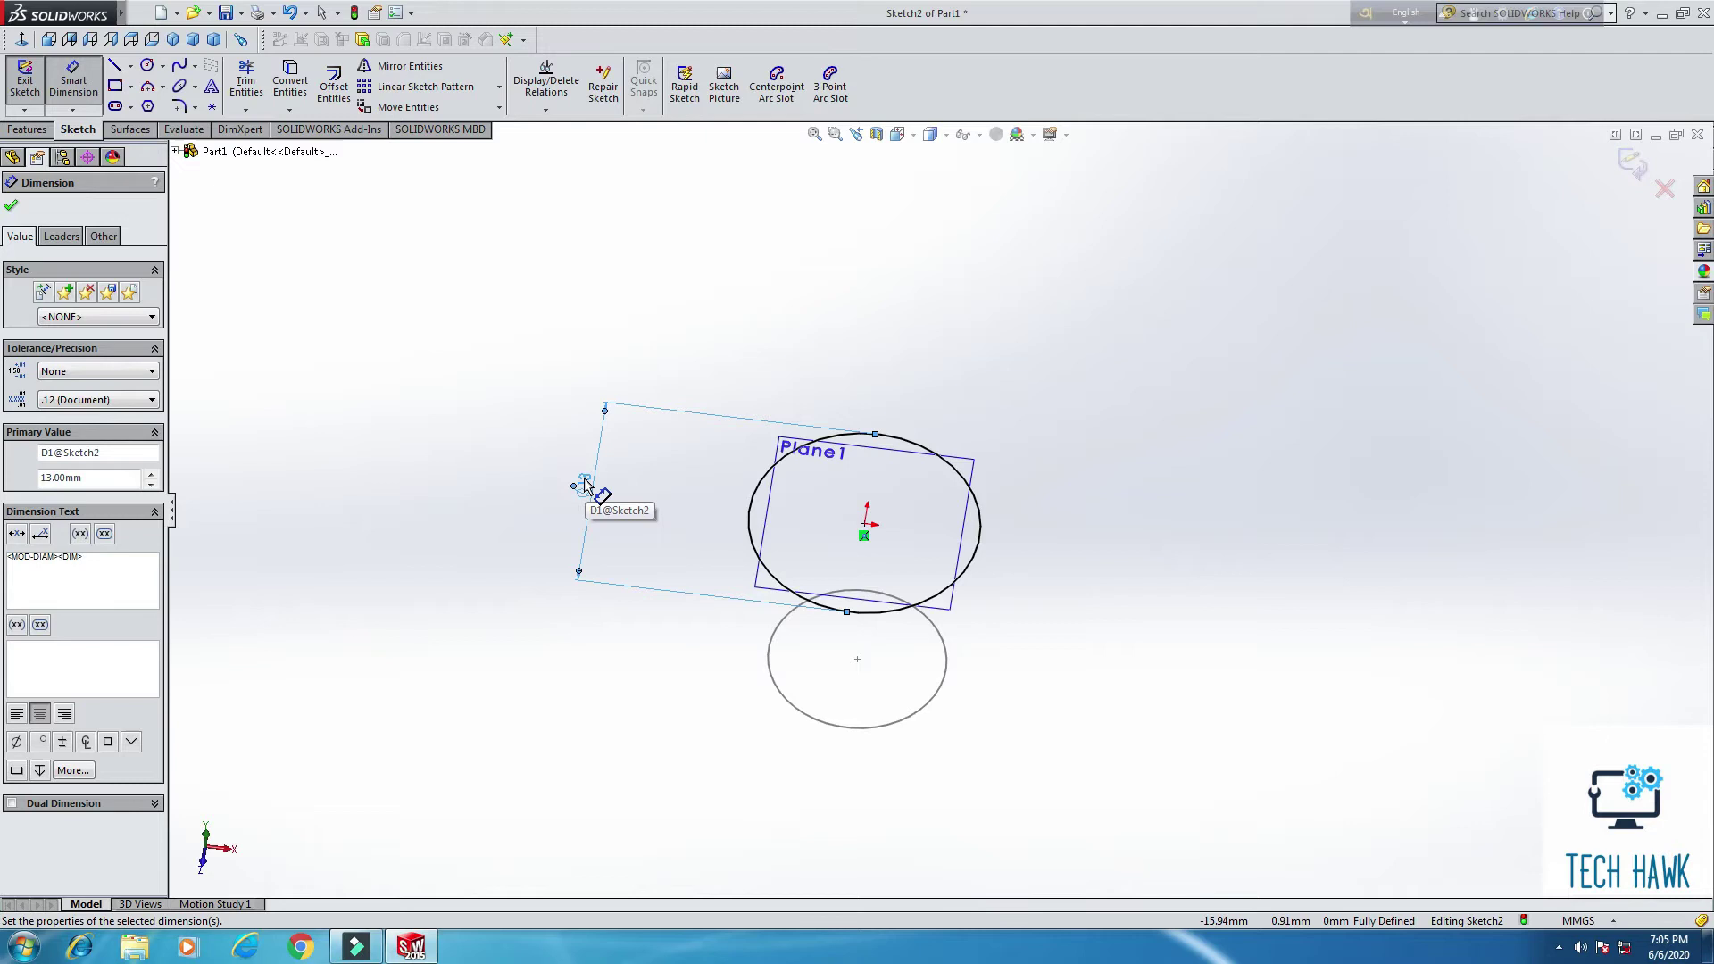
click(10, 205)
click(25, 85)
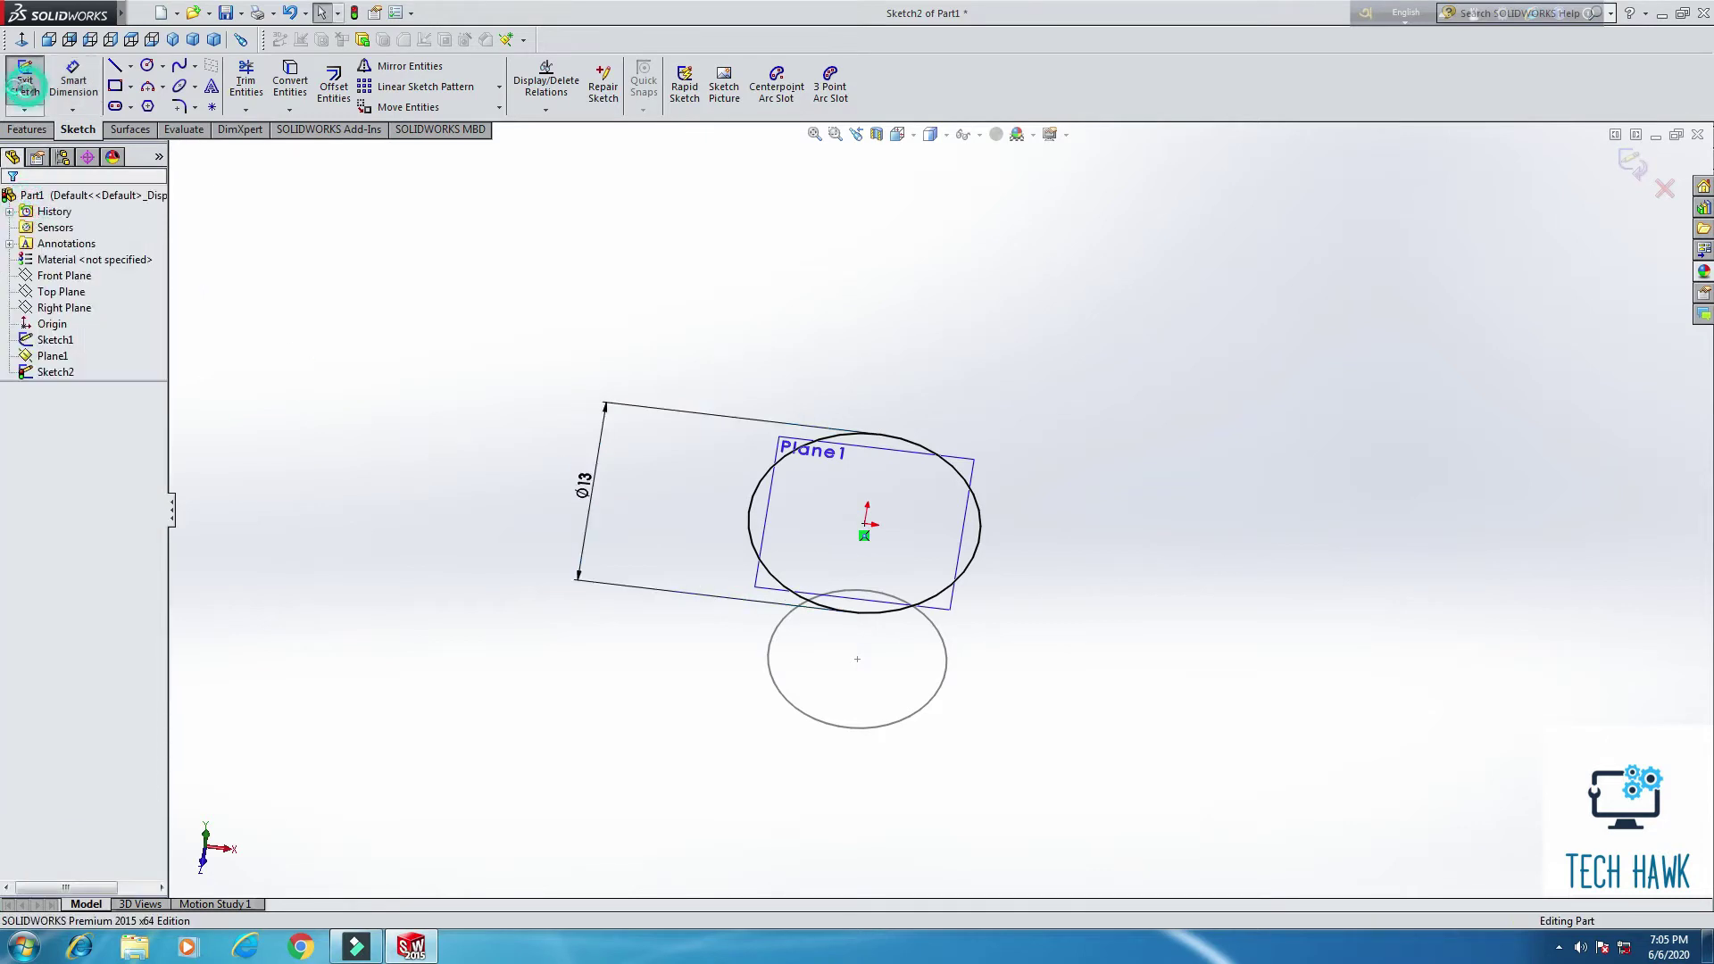
mouse_move(601, 410)
middle_down()
mouse_move(647, 157)
mouse_move(651, 249)
middle_up()
Step: Sketch on Front Plane, viewed straight on, a left slanted line joining the circles' left ends
scroll(817, 528, down, 3)
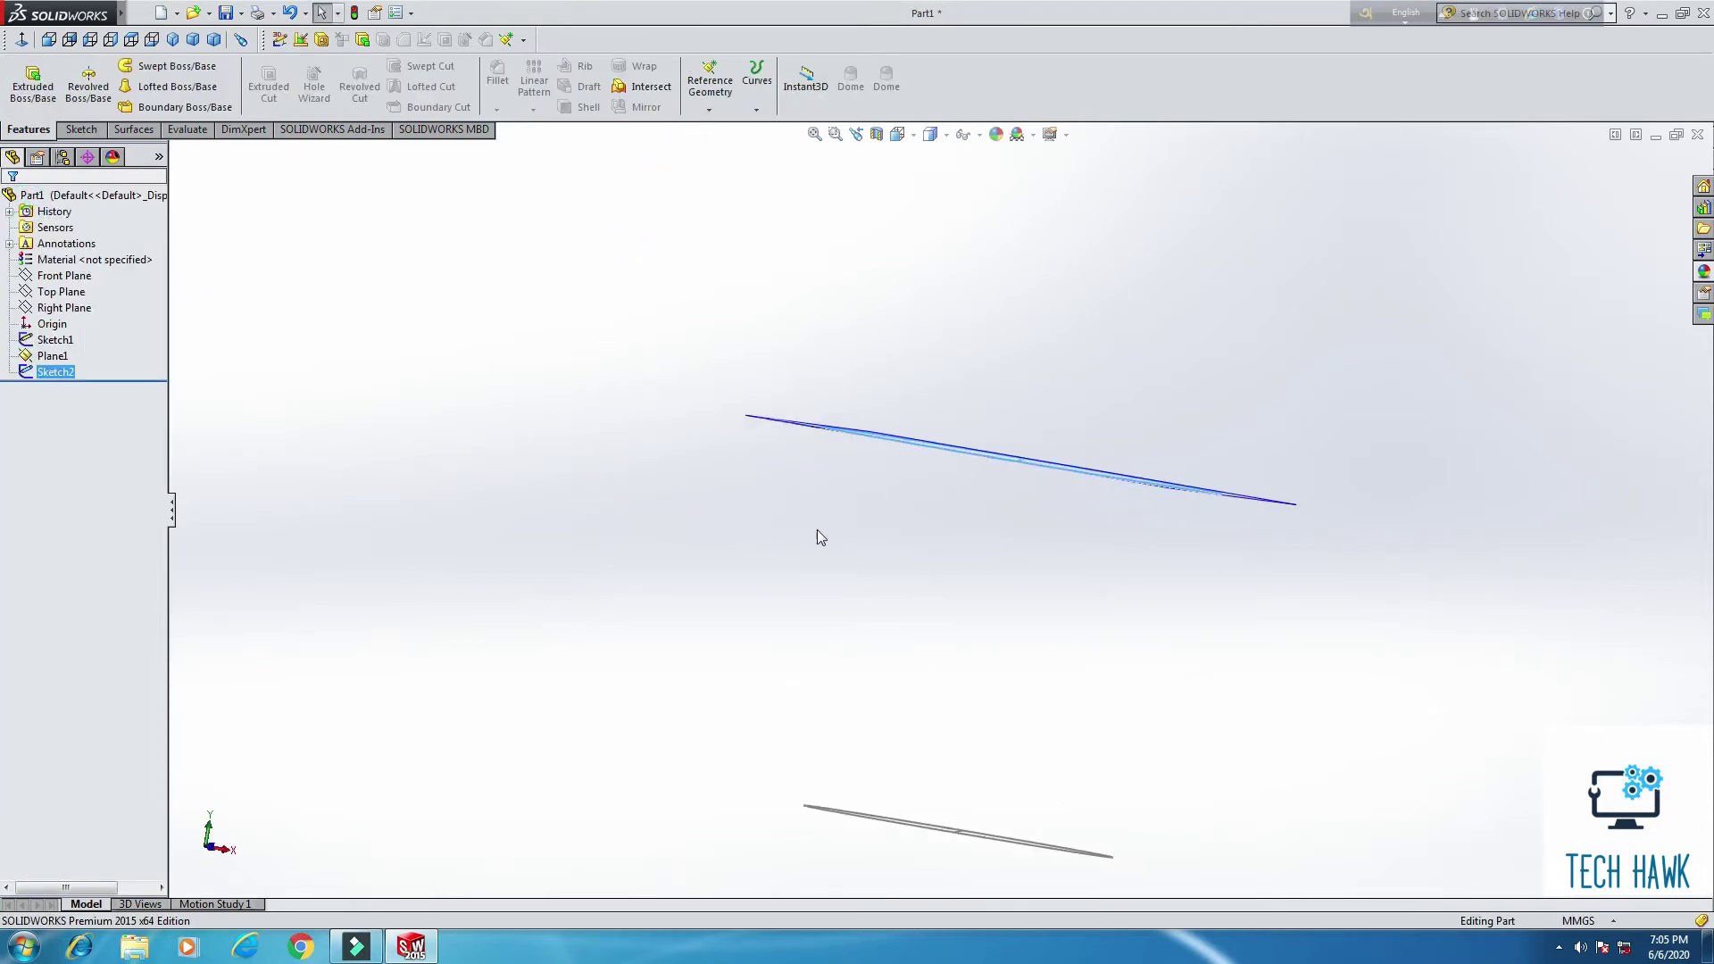
right_click(61, 276)
click(56, 265)
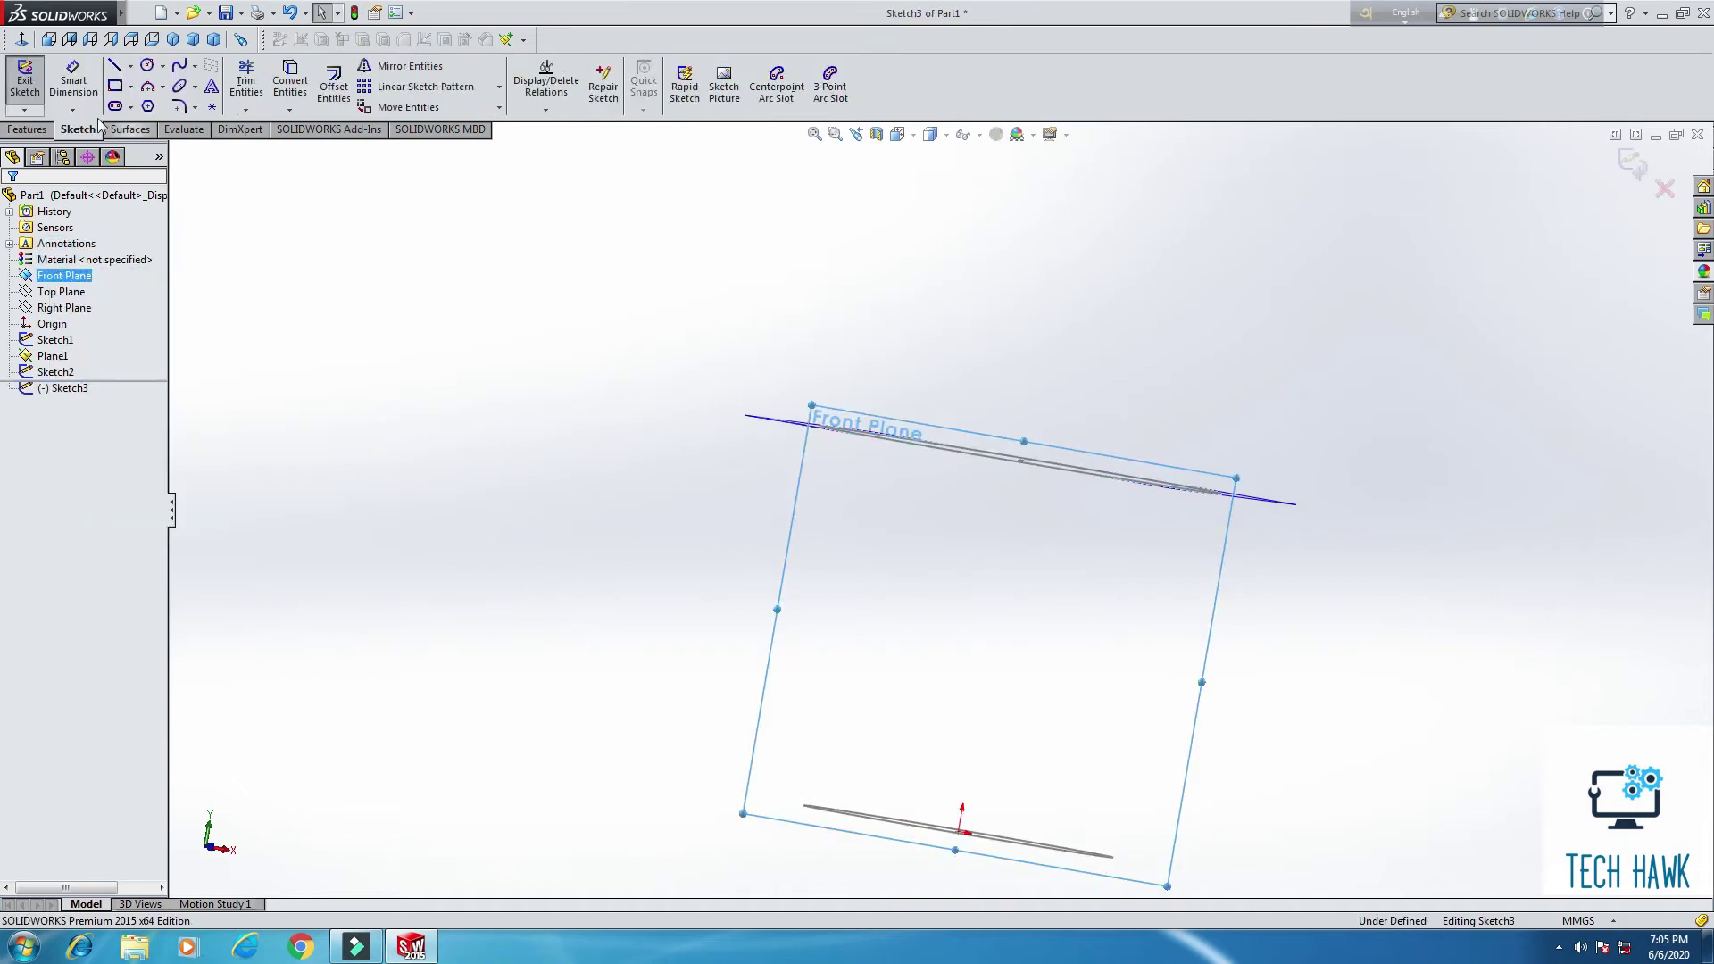
click(31, 40)
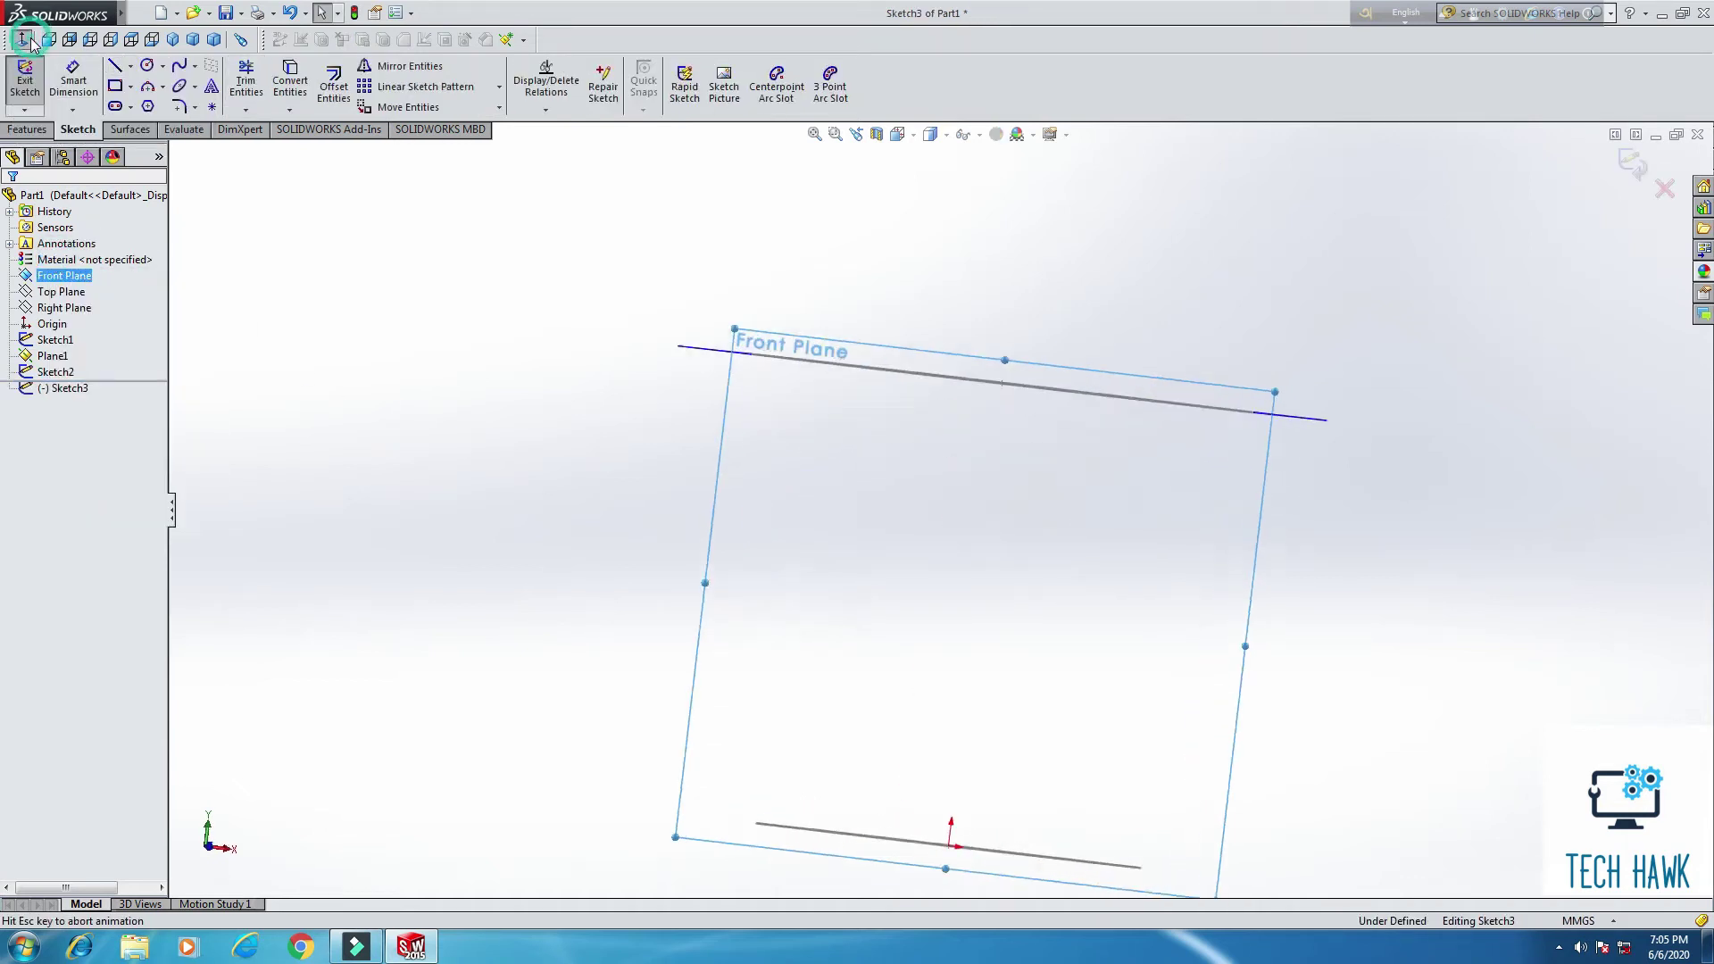
click(114, 68)
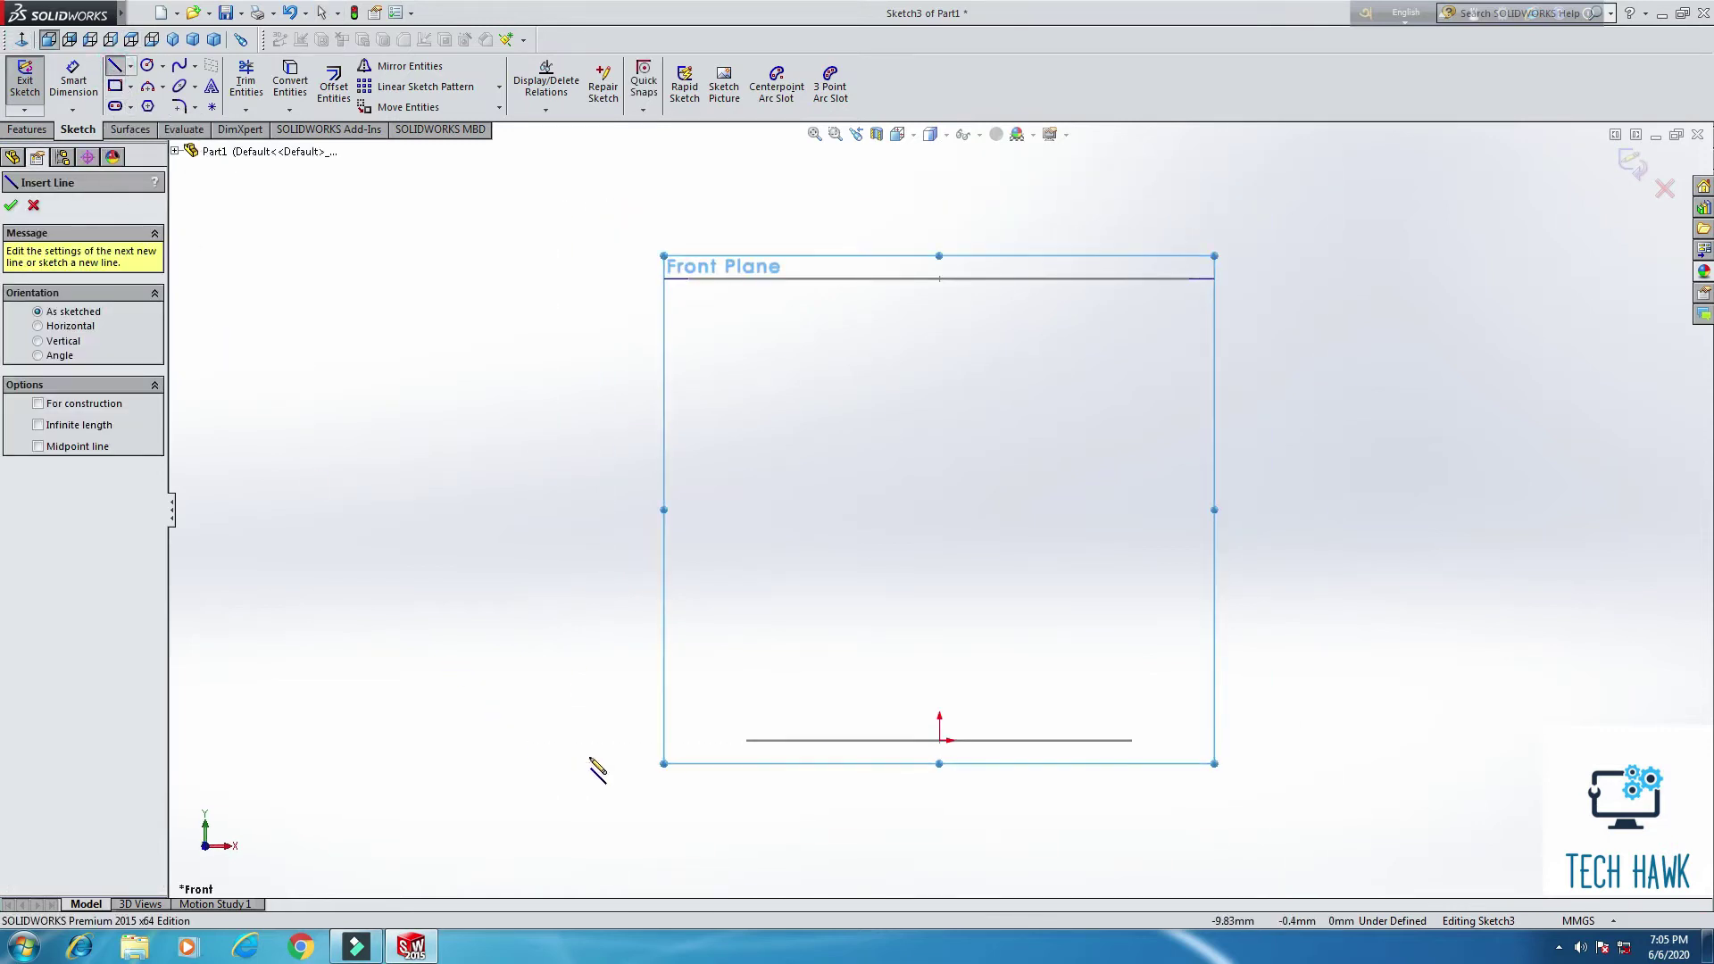
click(747, 740)
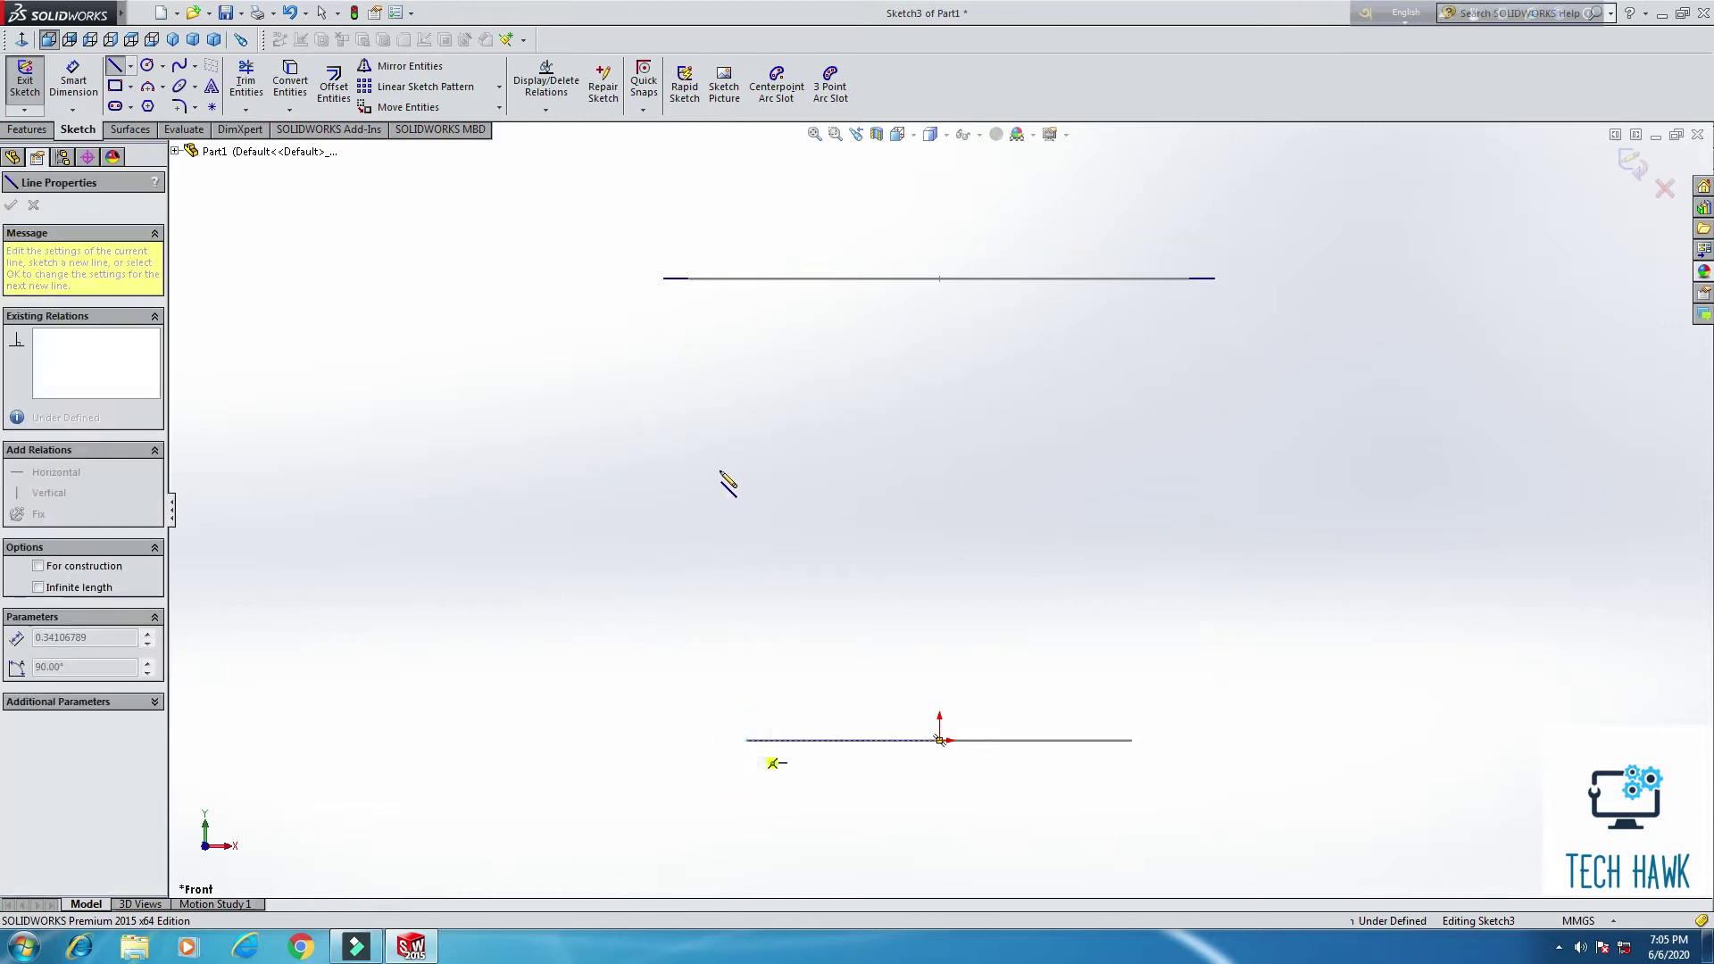
click(690, 280)
right_click(628, 435)
click(662, 439)
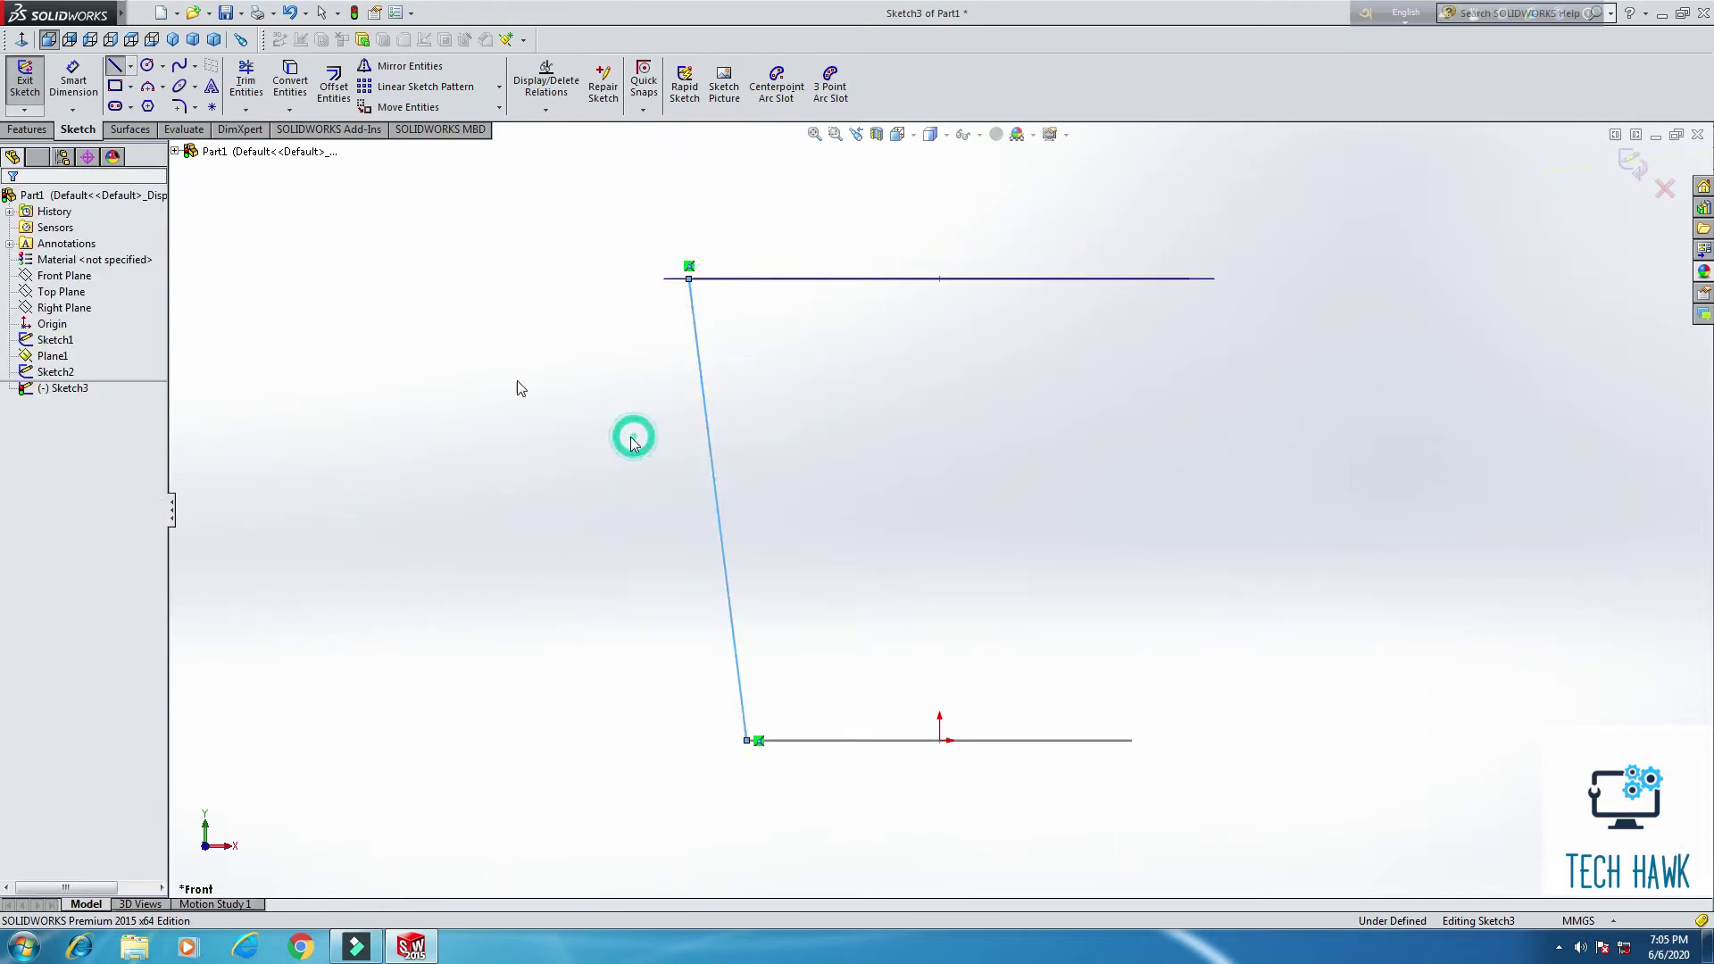
Step: Draw the right slanted line joining the lower and upper circles' right ends
click(115, 65)
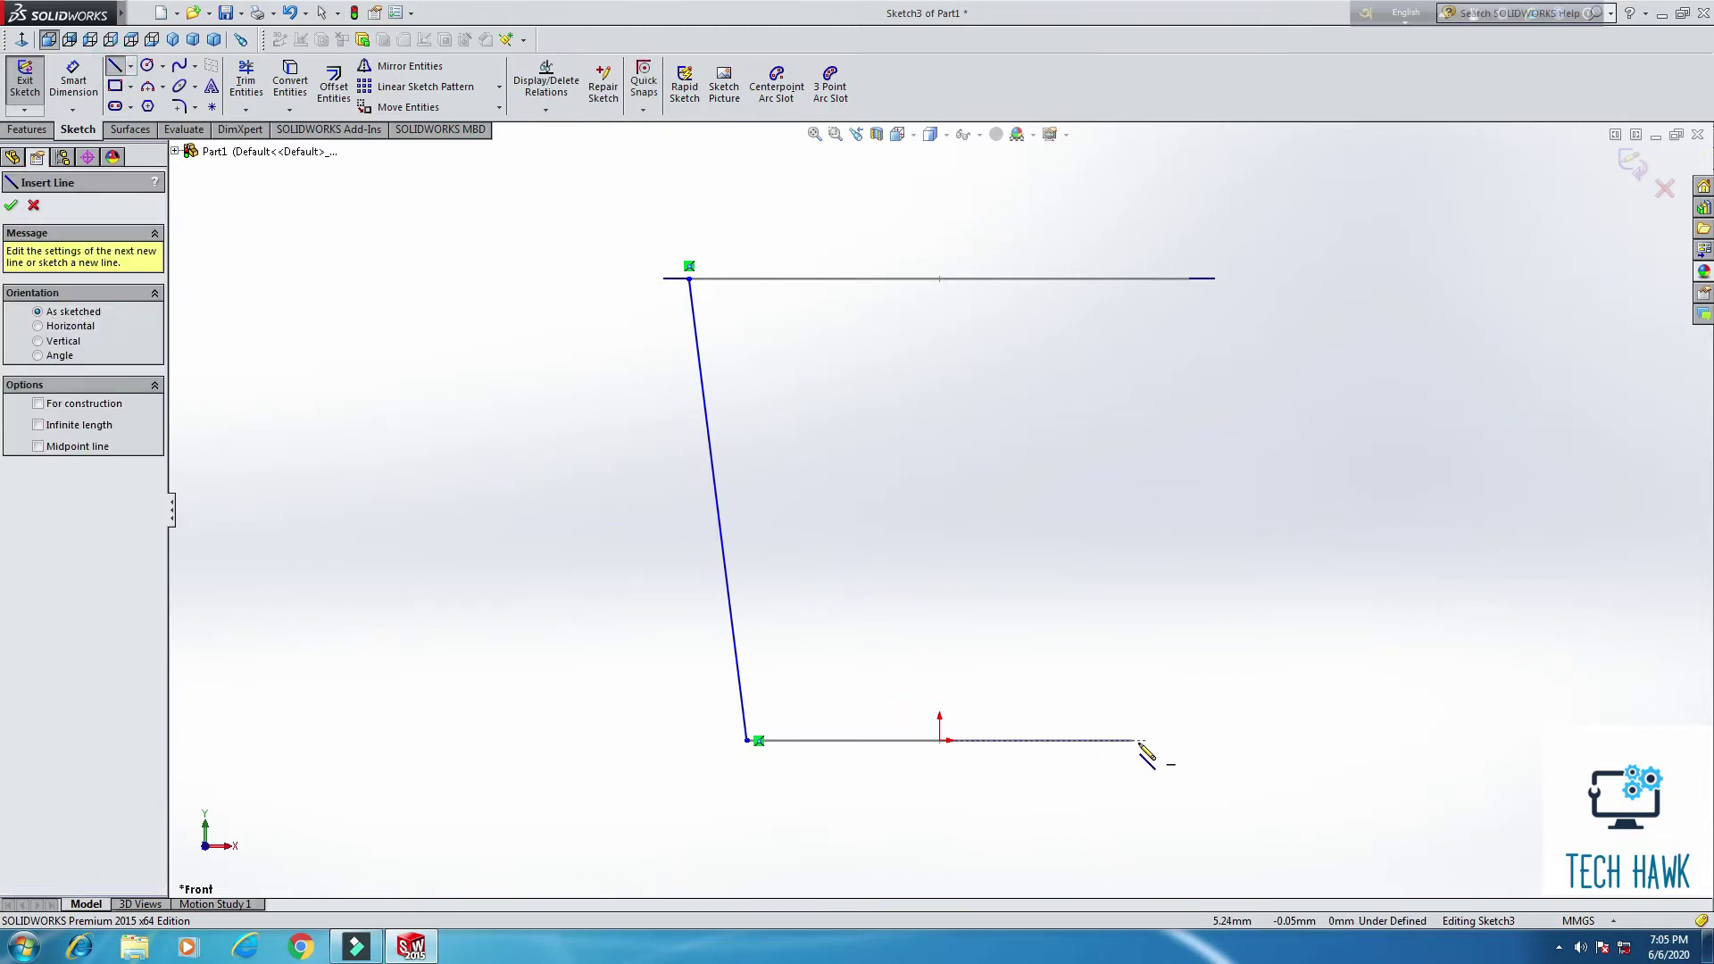
click(1132, 740)
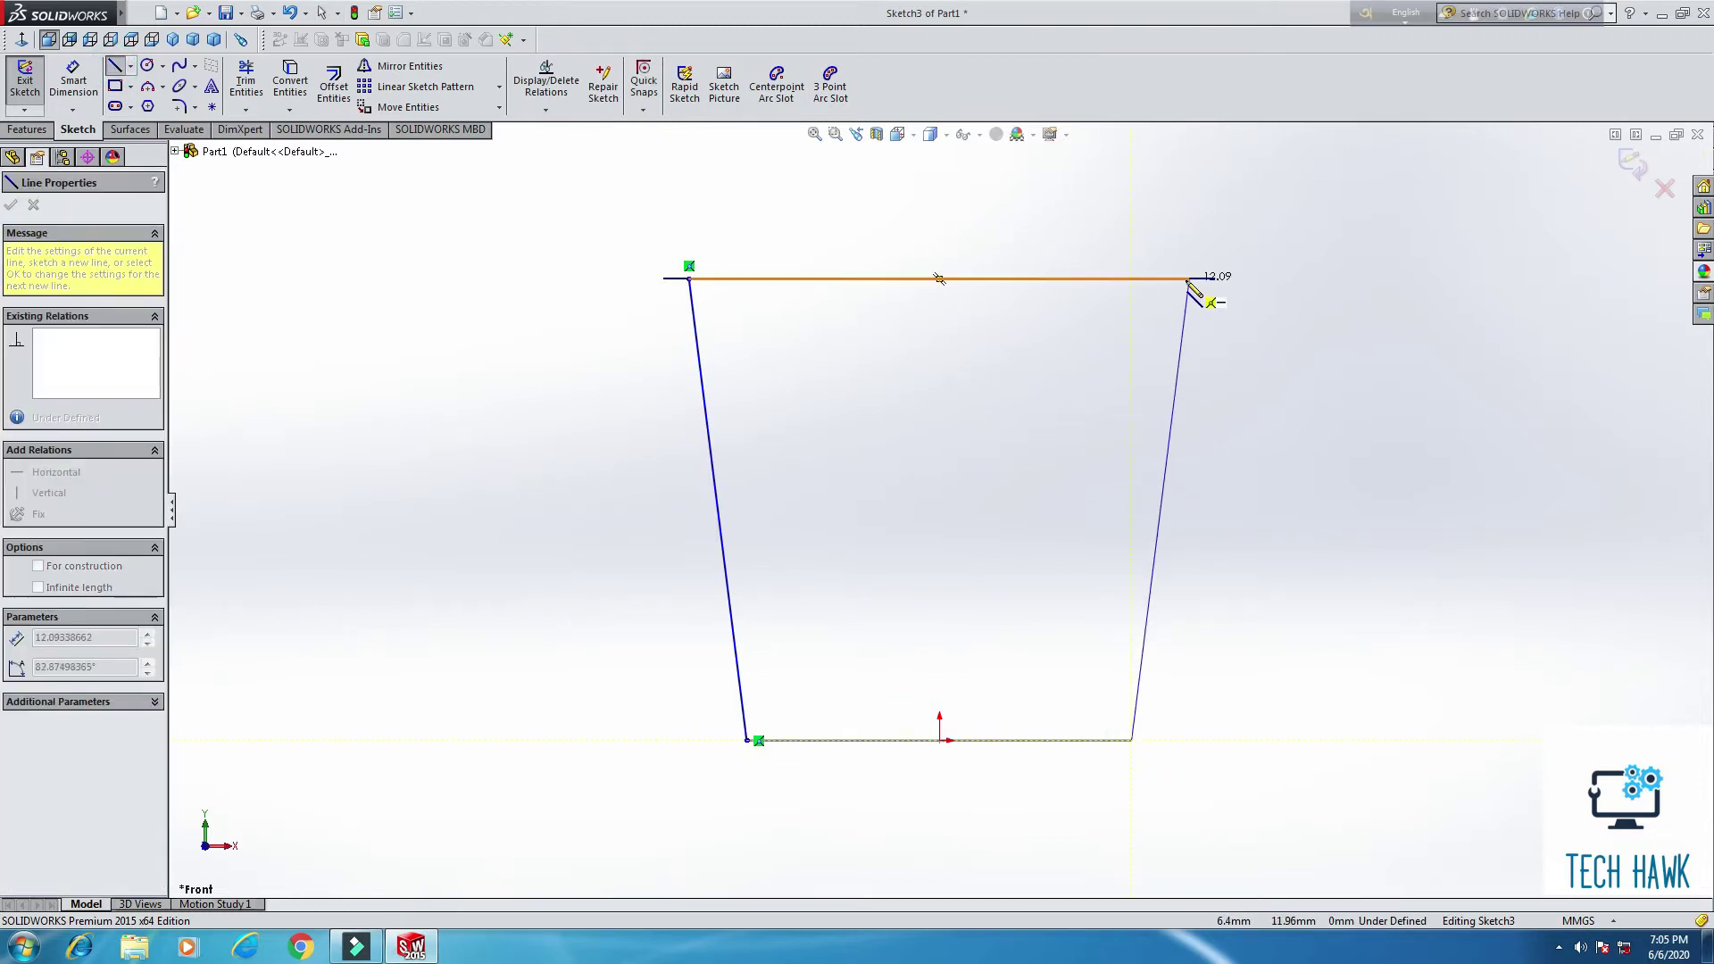
click(1188, 280)
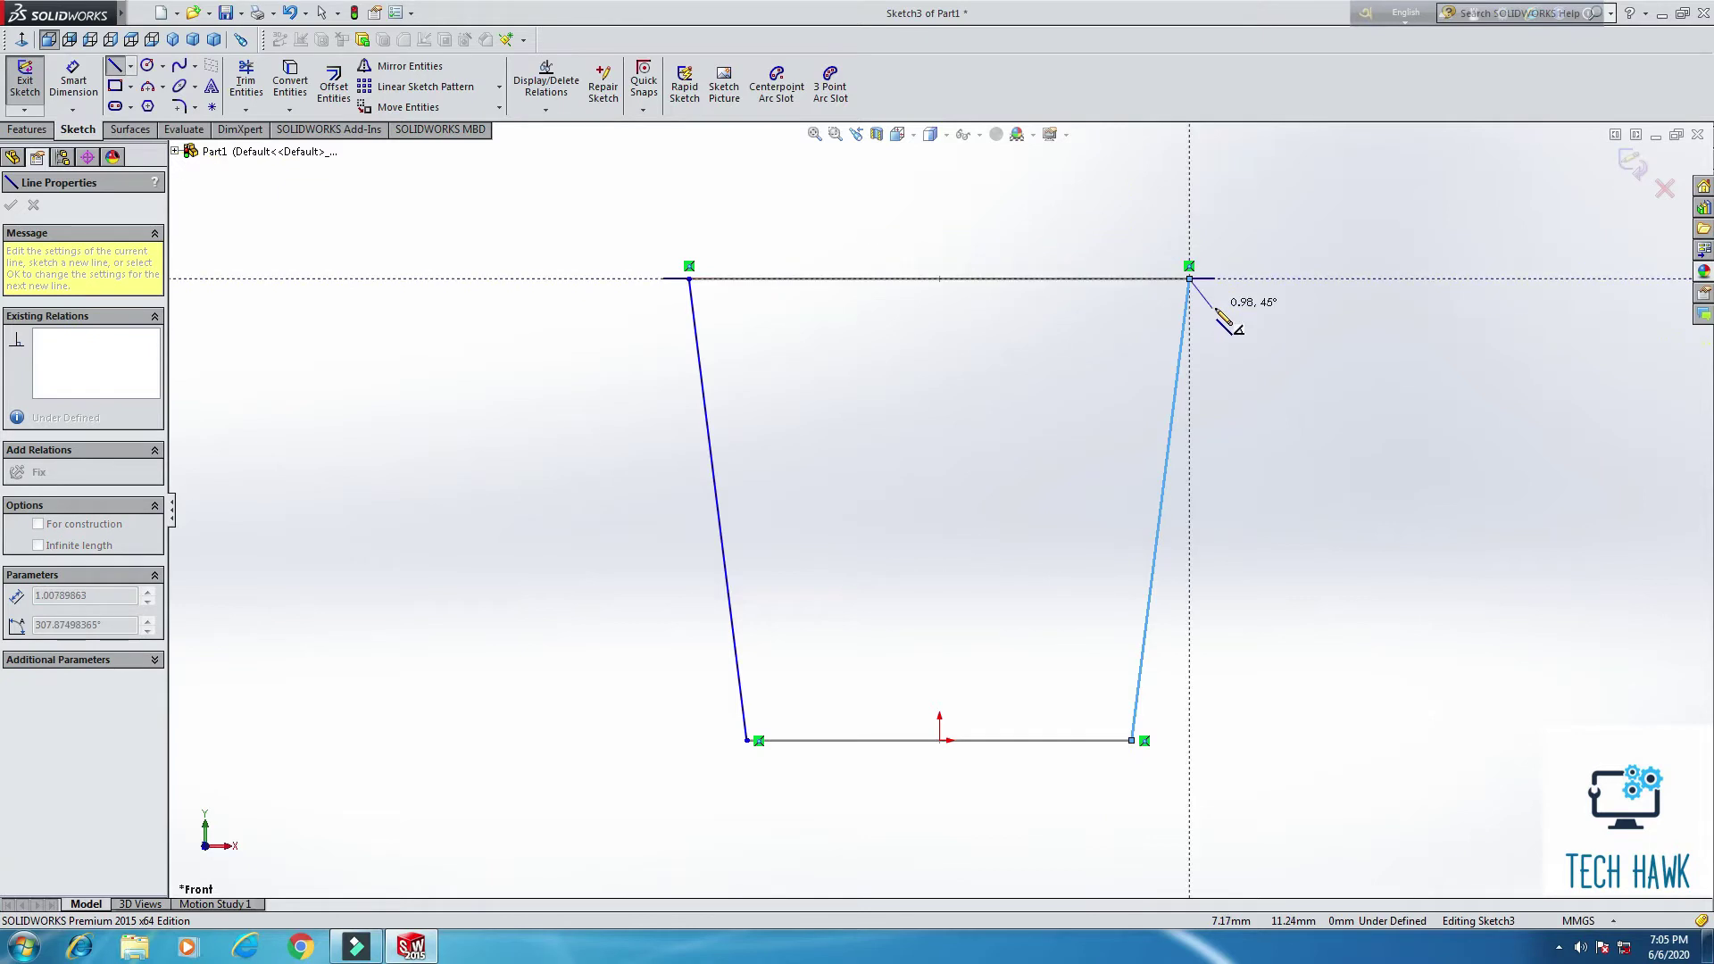
middle_drag(1224, 314, 1207, 343)
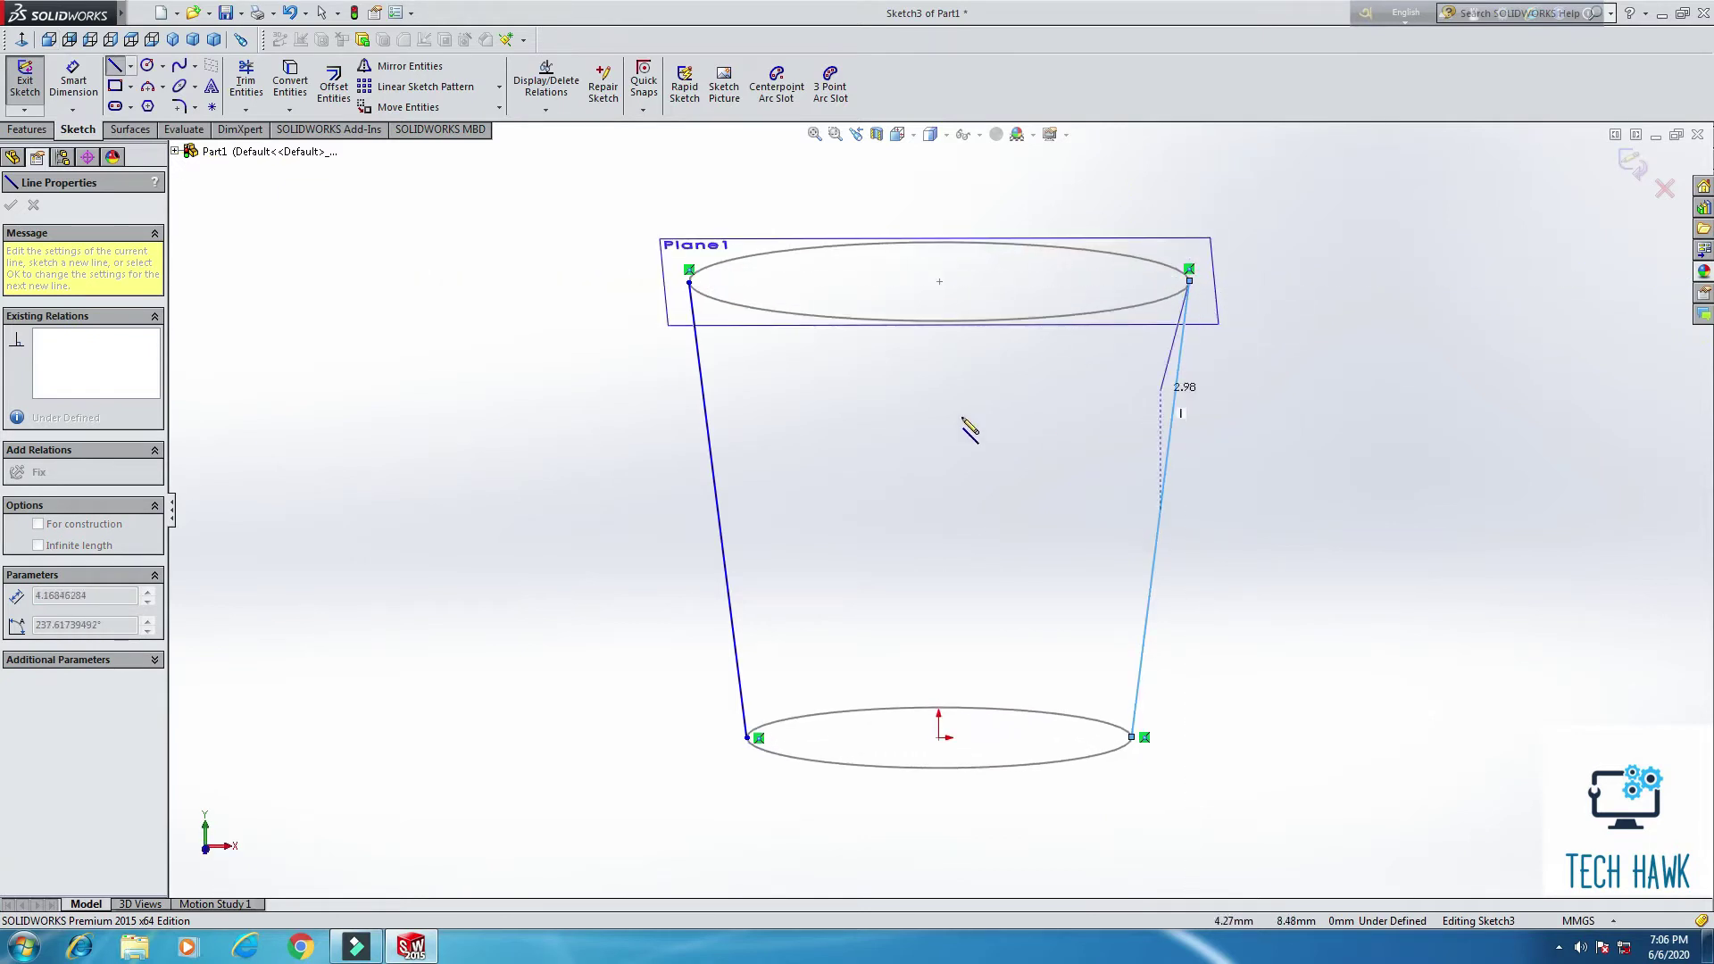
right_click(386, 347)
click(416, 351)
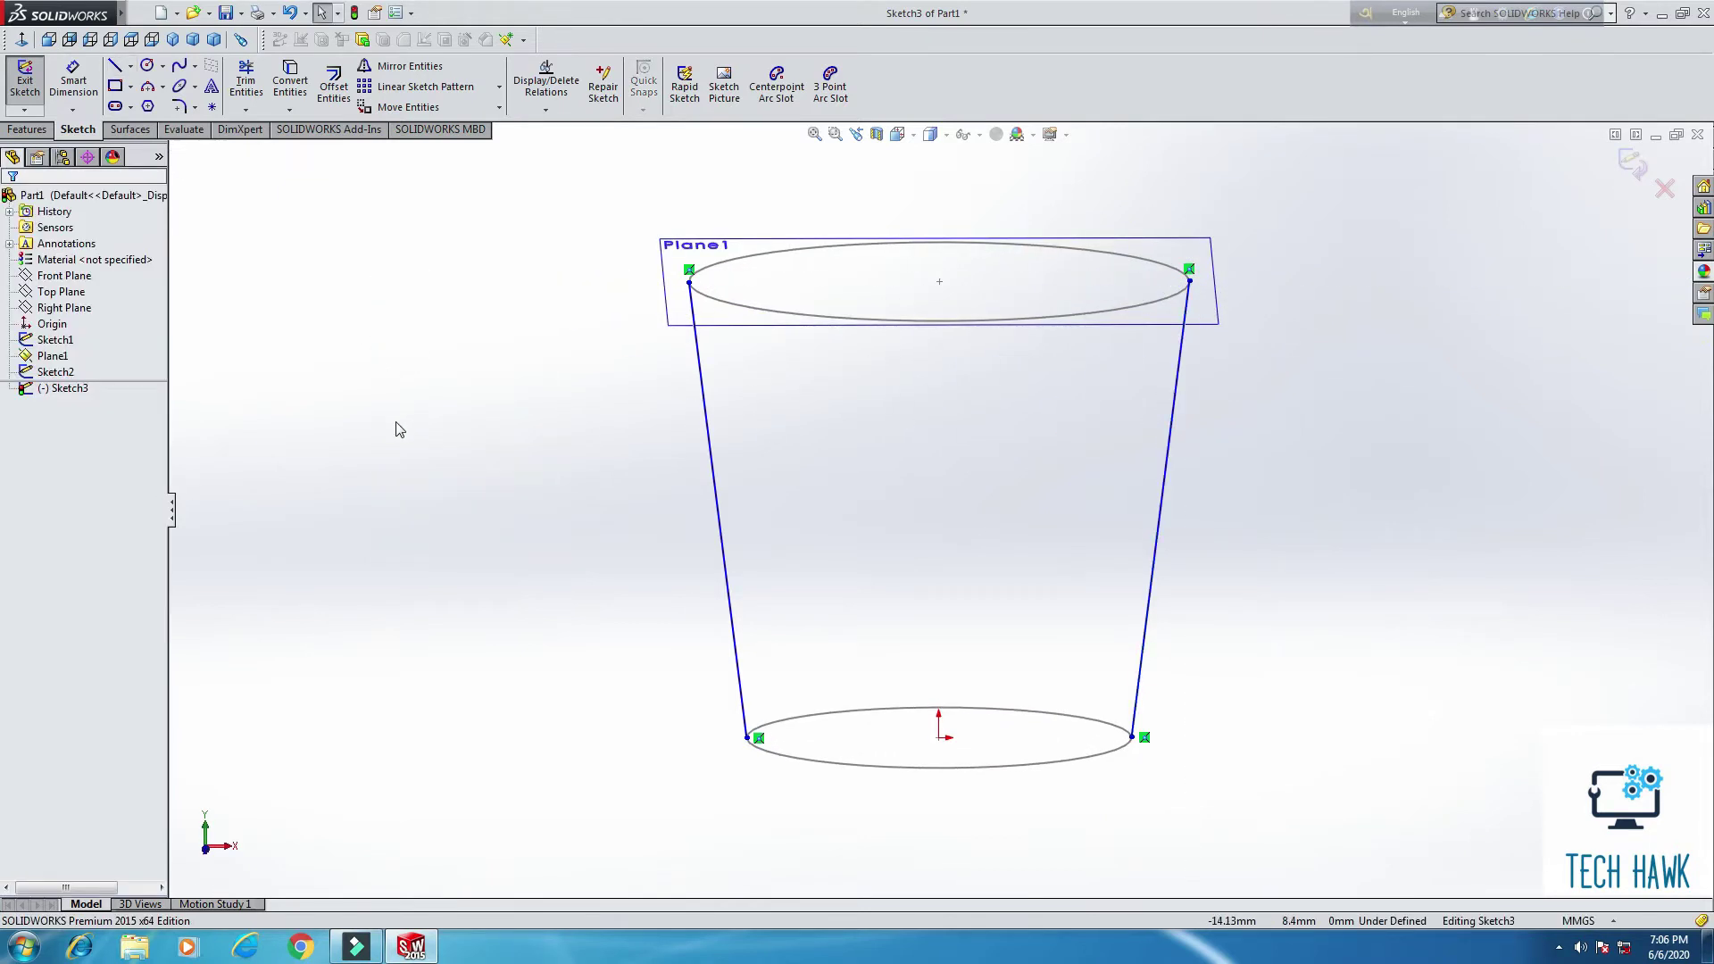
Step: Exit the line sketch, start a loft, and pick the bottom and top circles as profiles
mouse_move(398, 425)
middle_down()
mouse_move(513, 382)
mouse_move(543, 584)
middle_up()
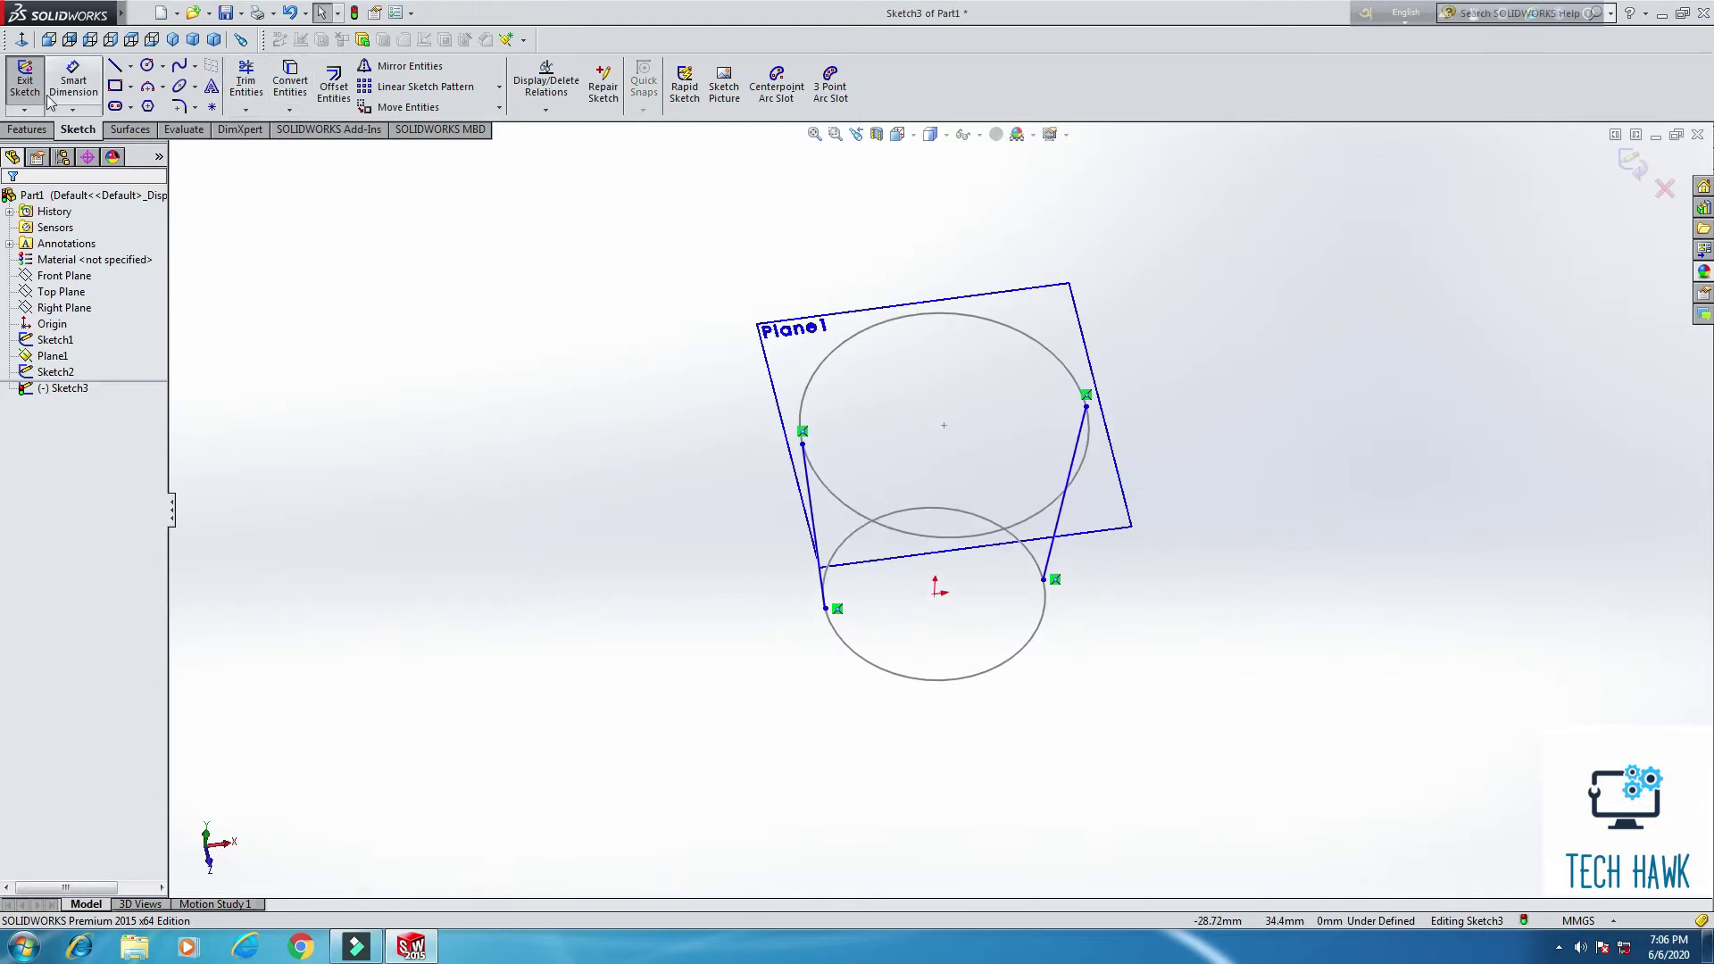
click(25, 79)
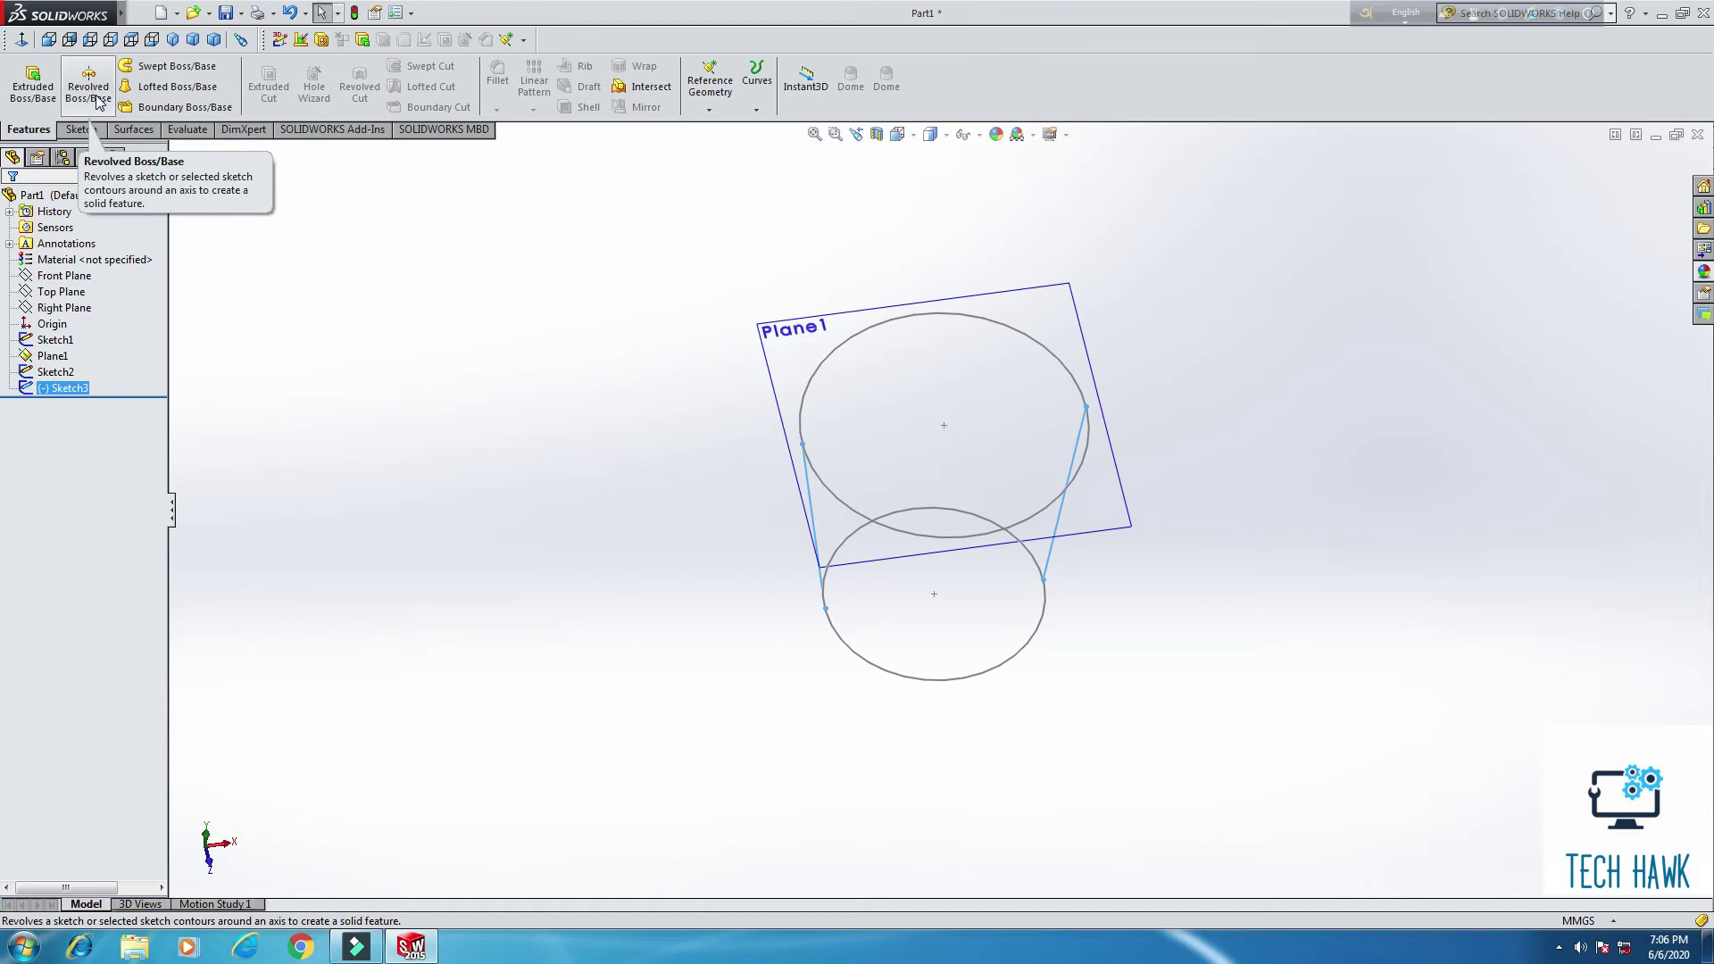
click(170, 98)
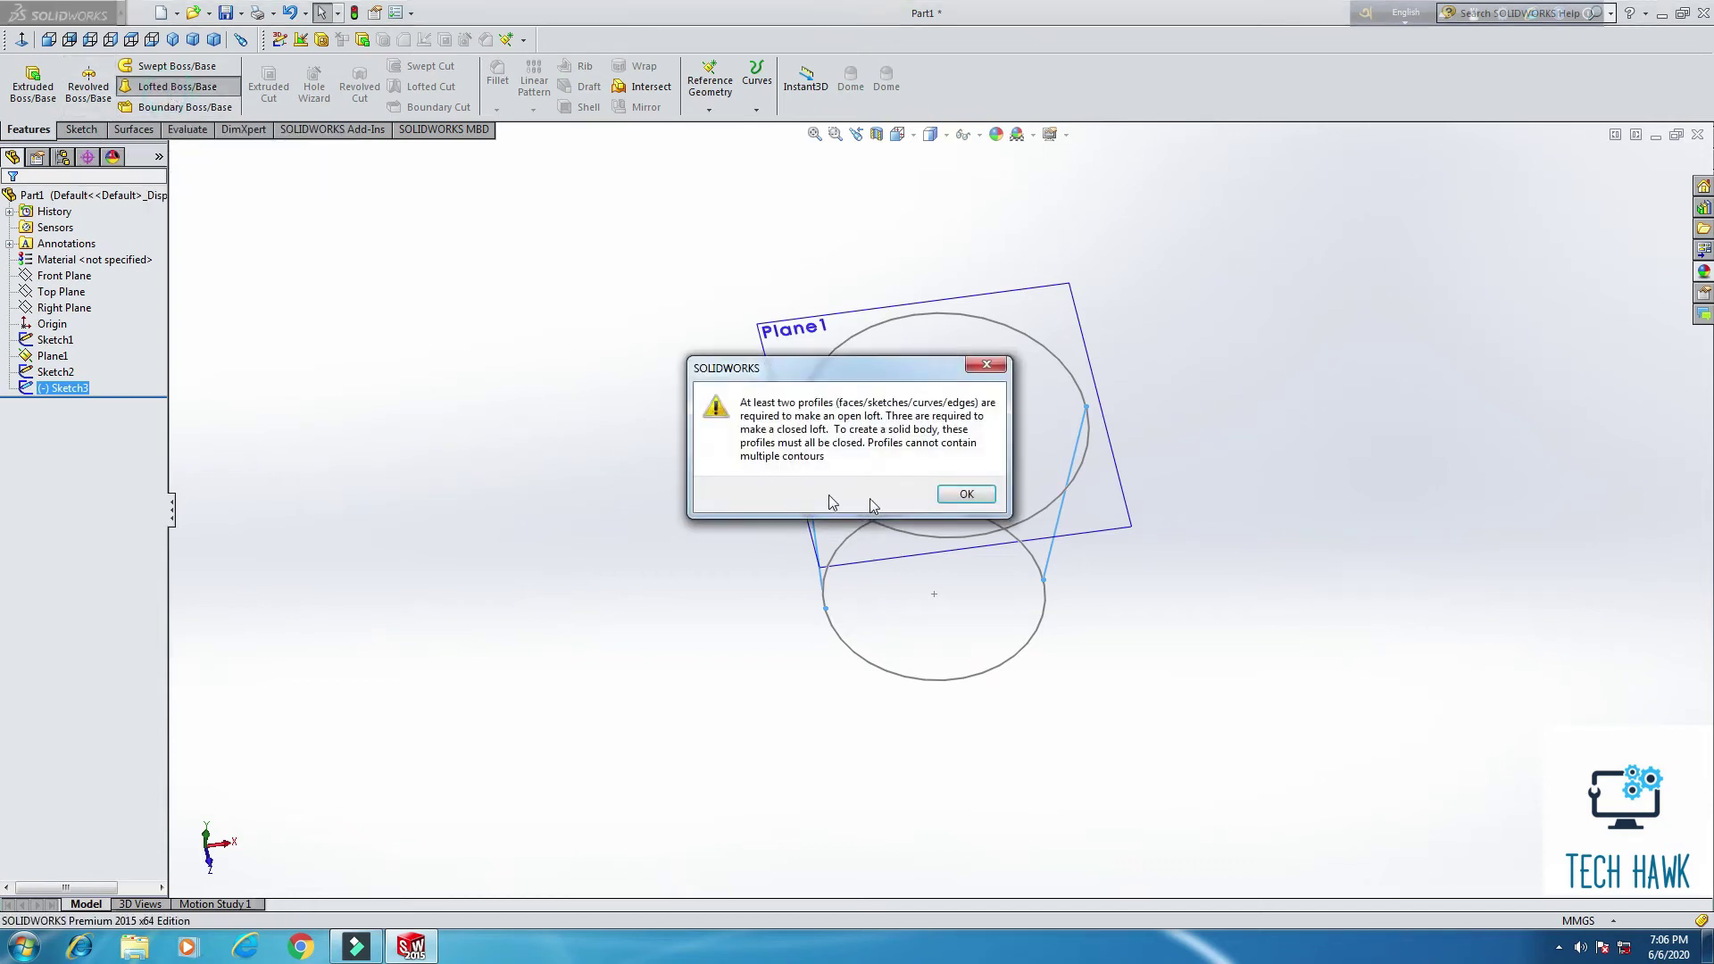
click(963, 494)
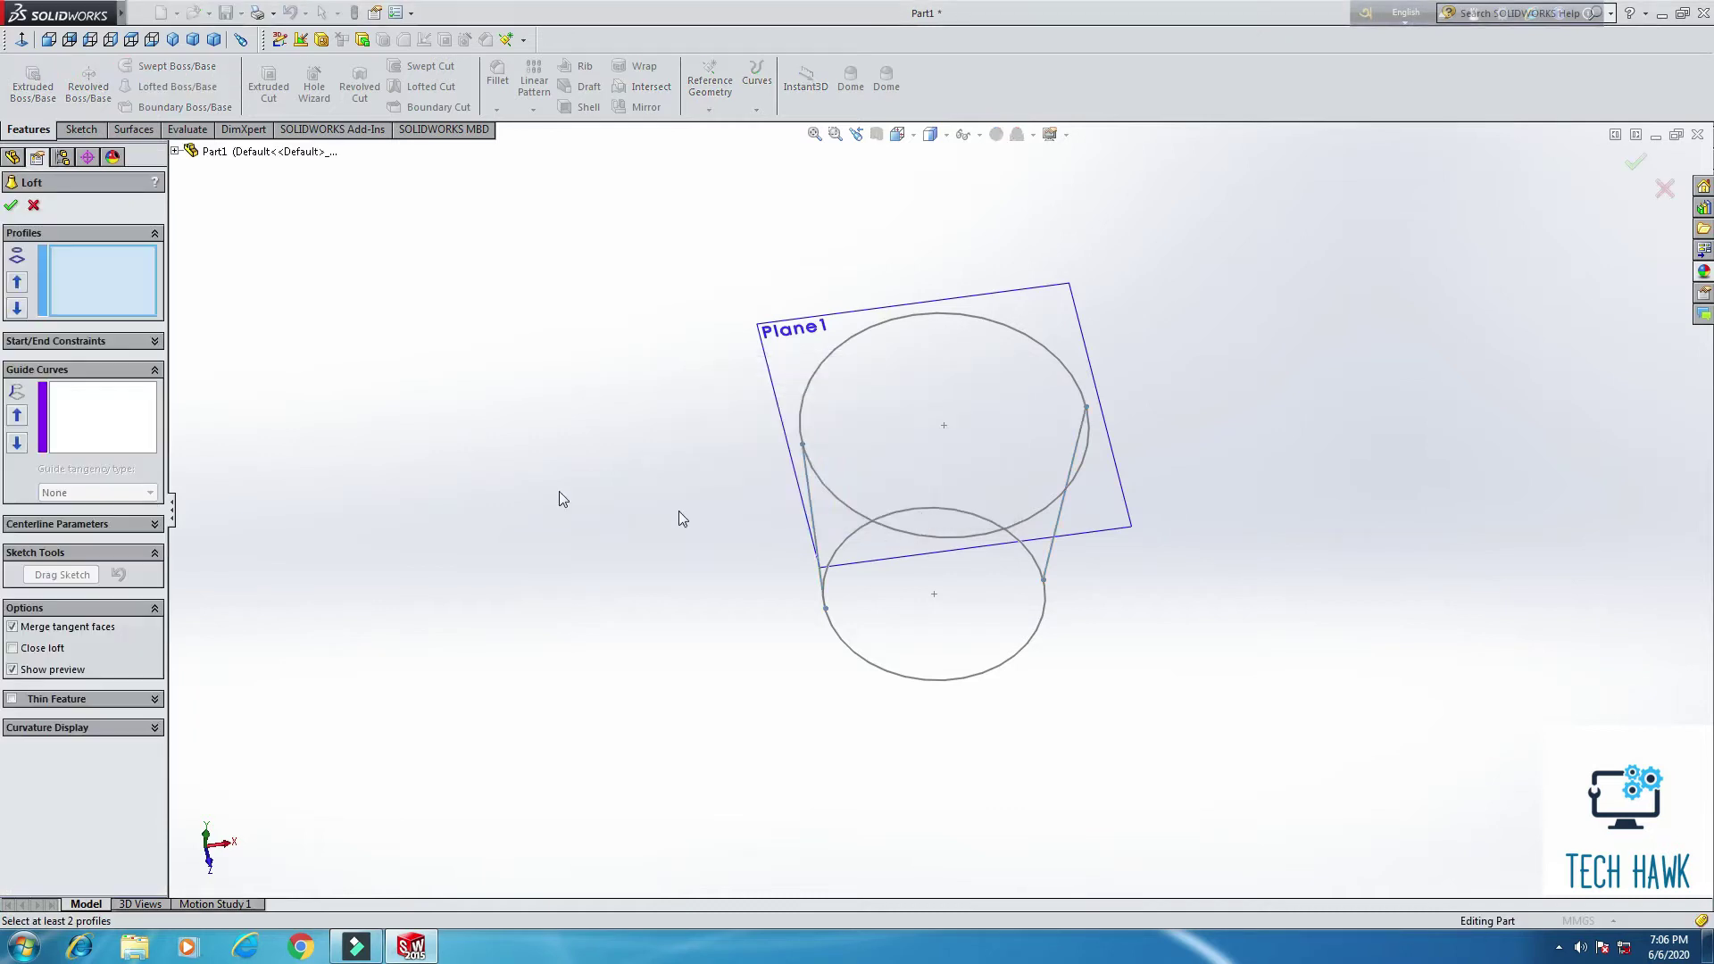
middle_drag(377, 408, 178, 292)
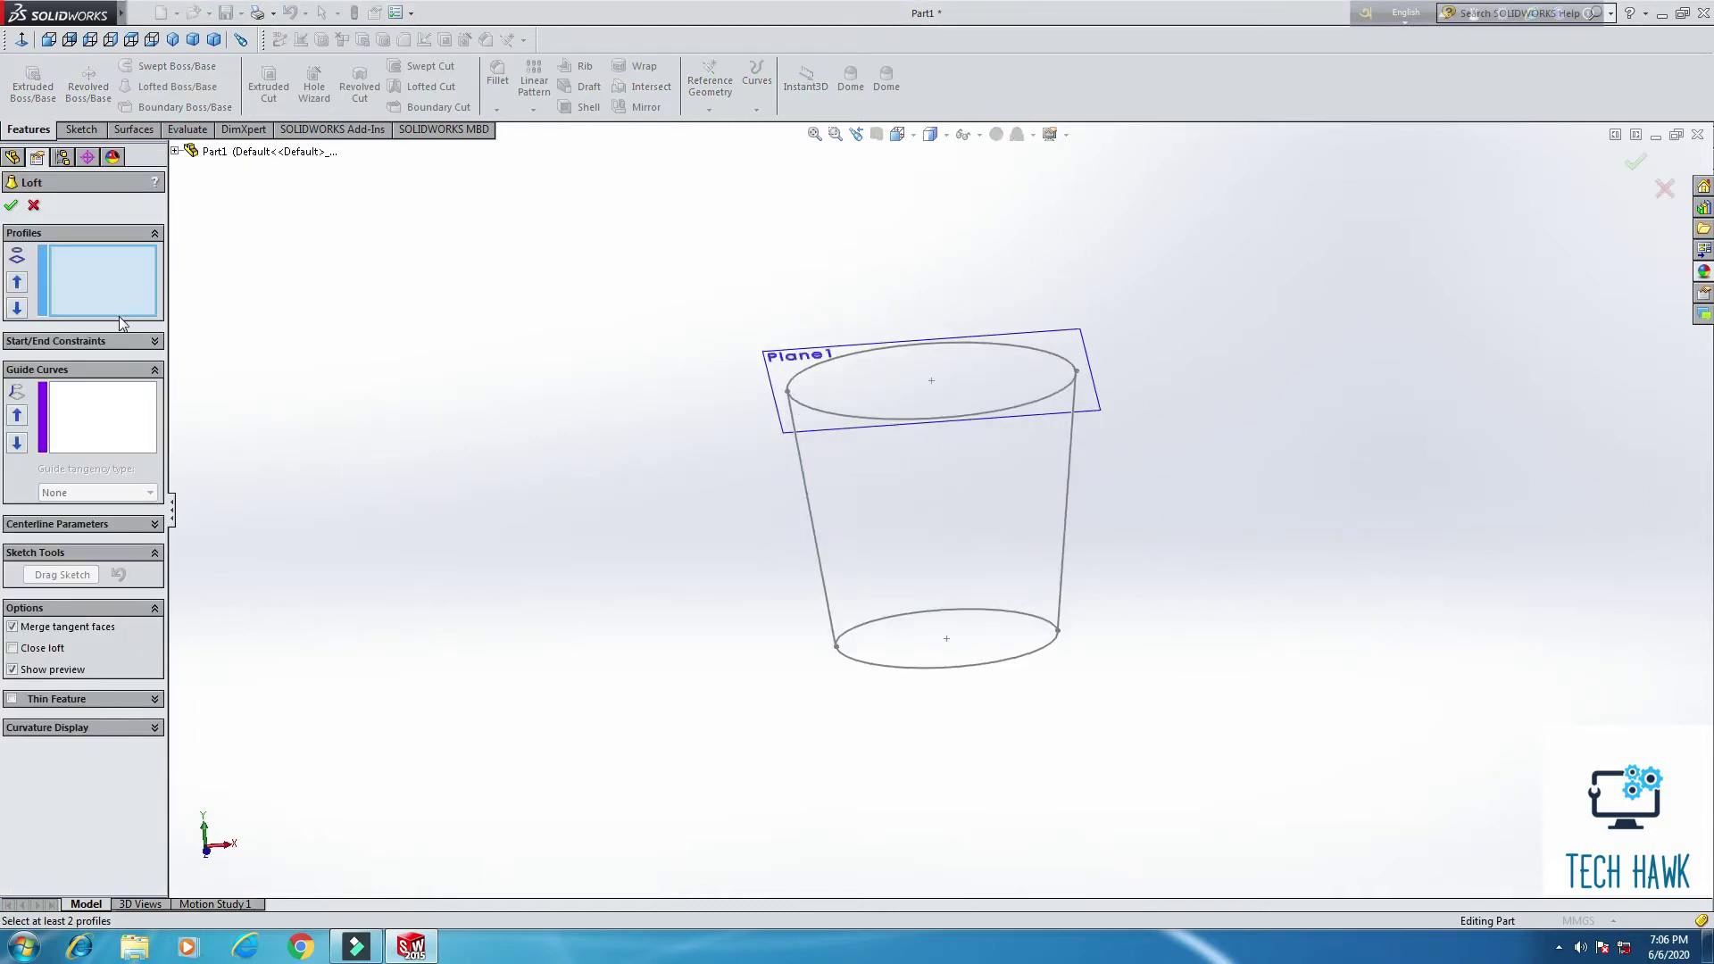
click(882, 664)
click(852, 416)
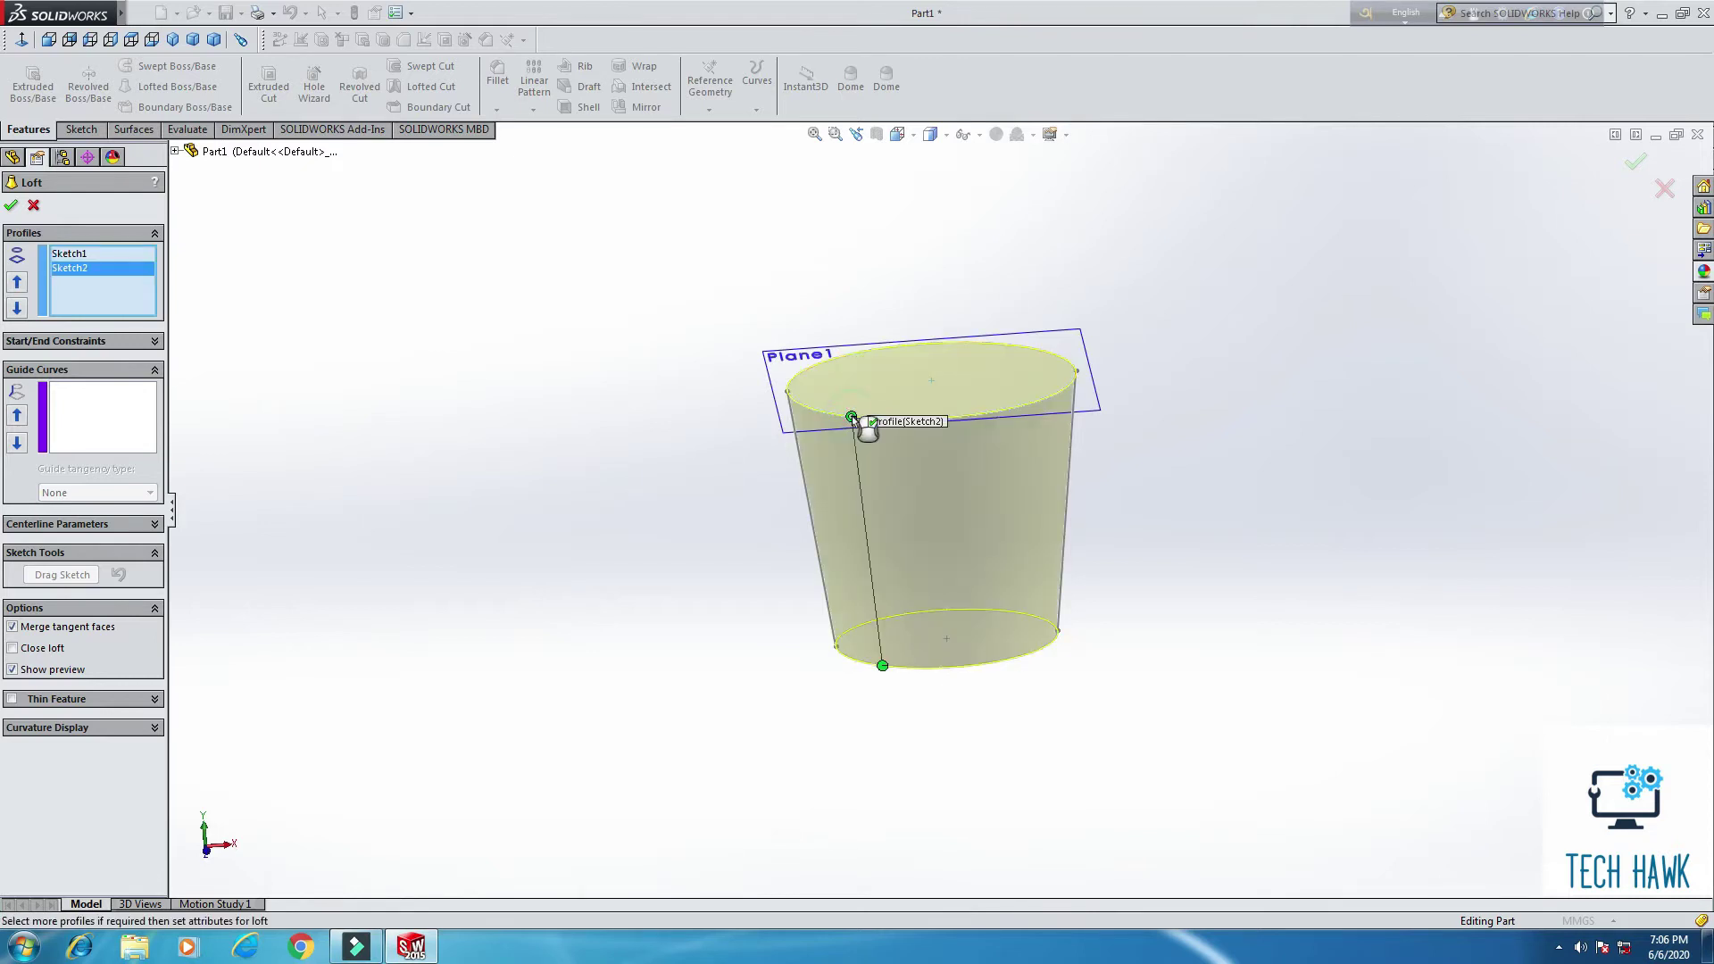
Step: Add the left and right slanted lines as guide curves and create Loft1
click(106, 436)
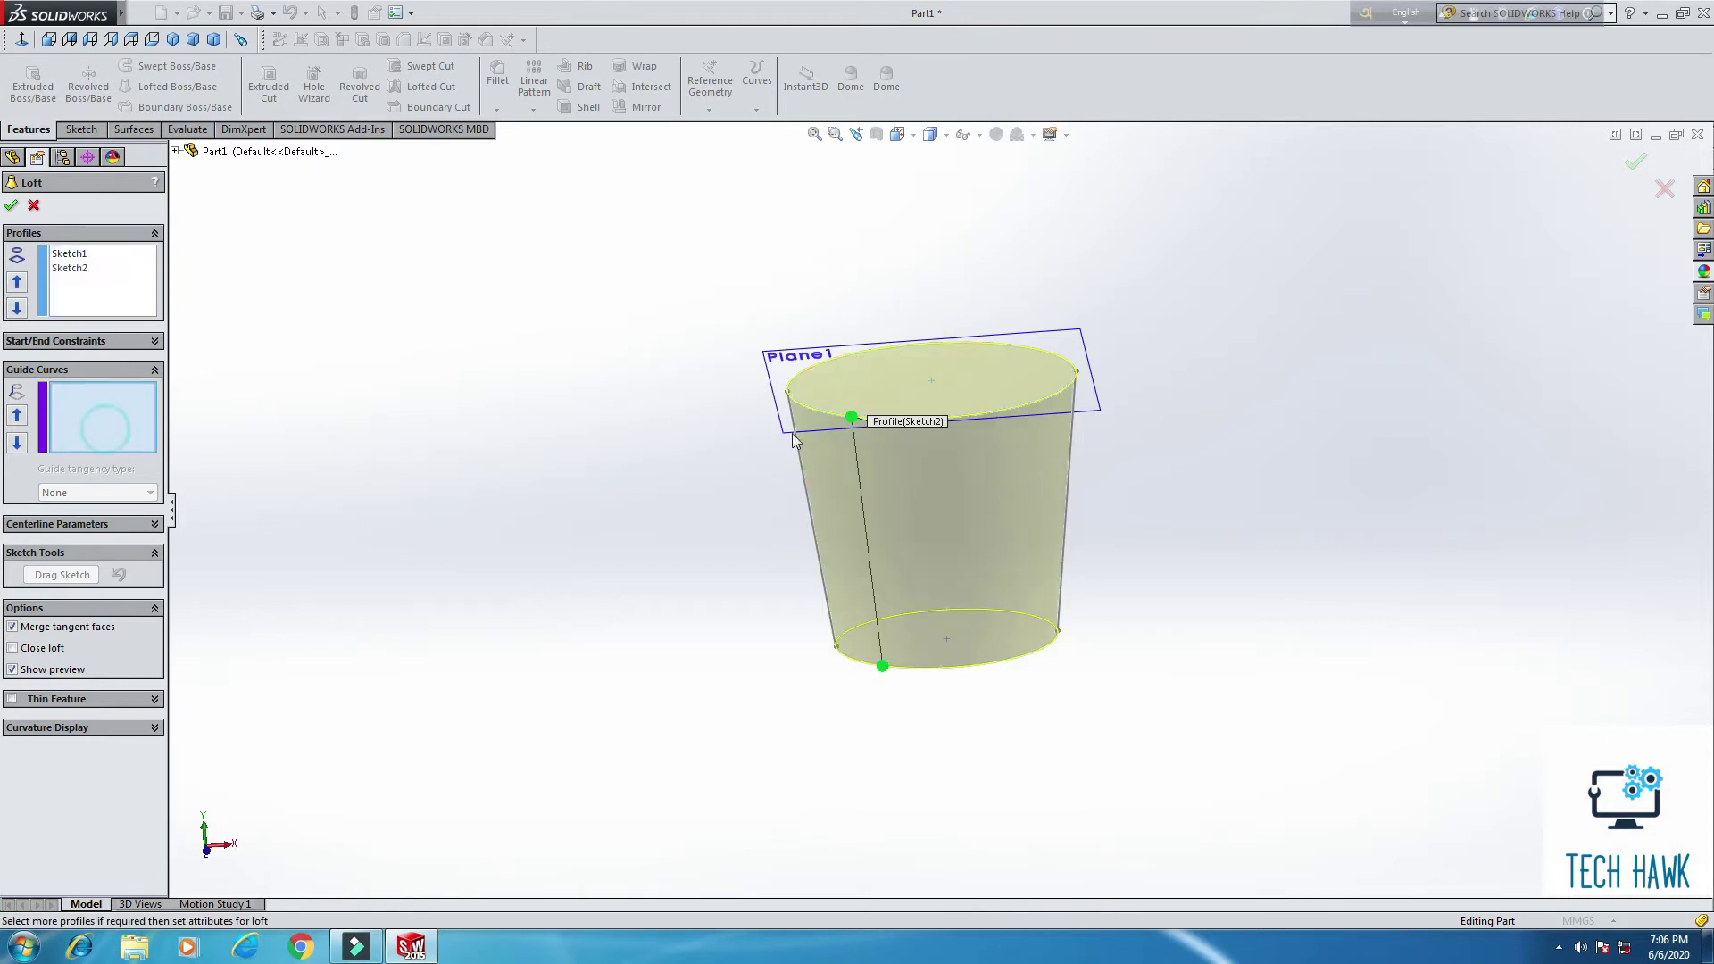
click(806, 491)
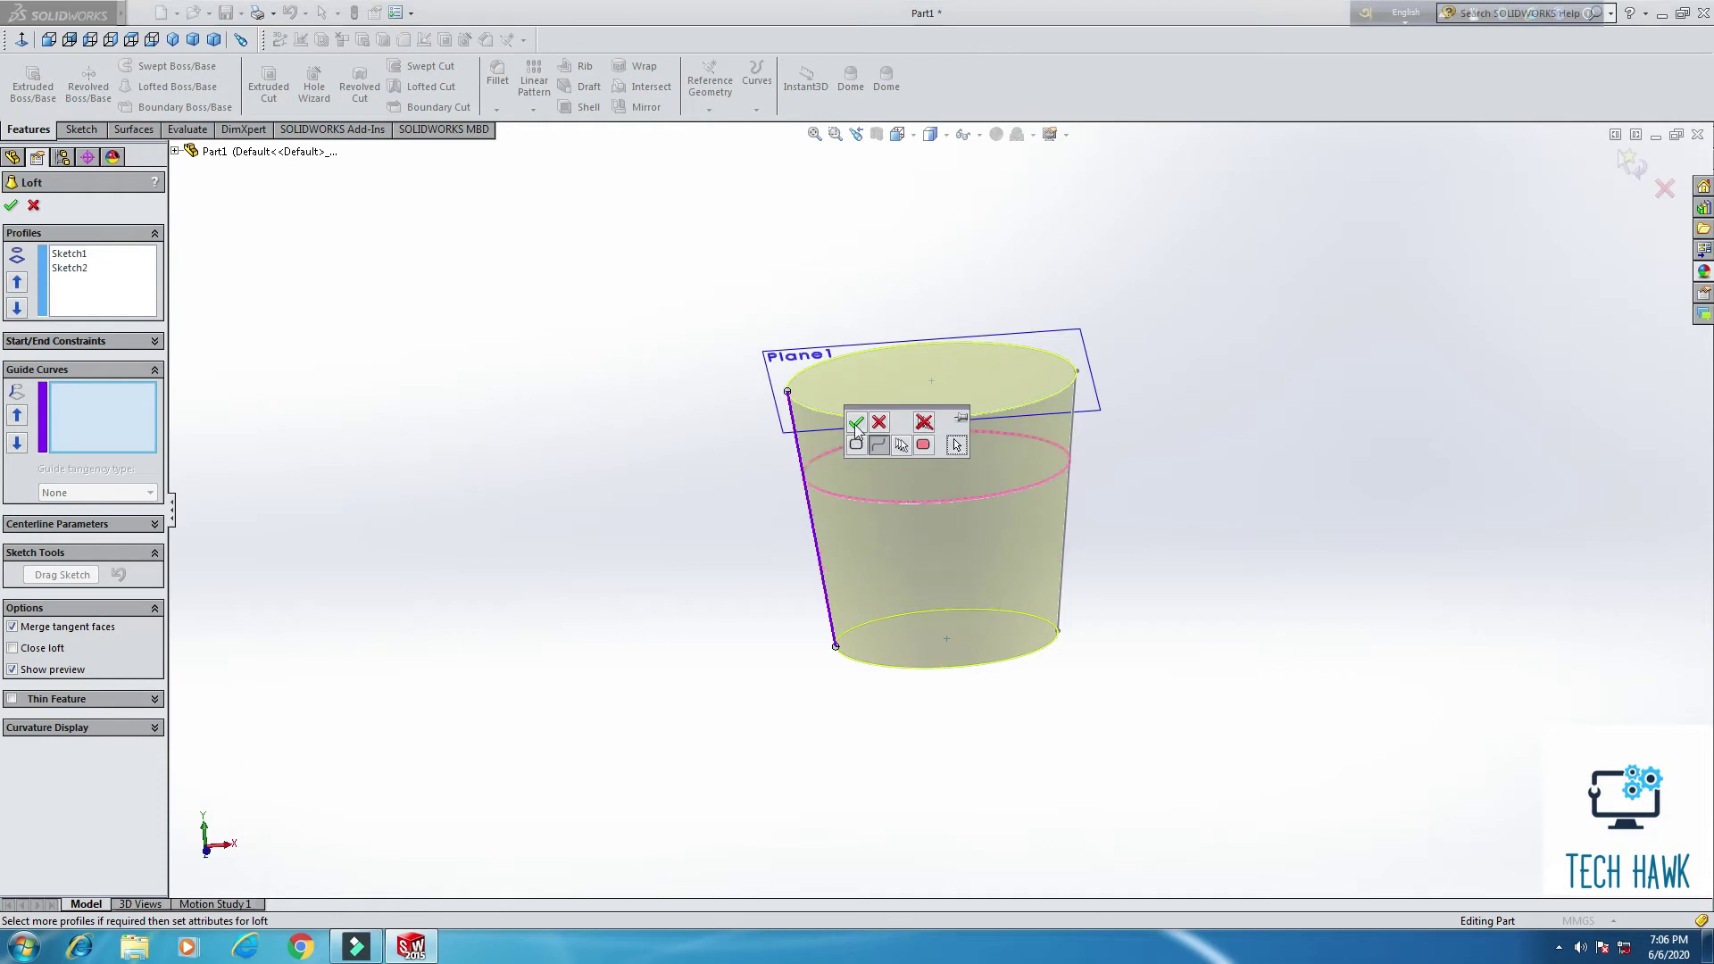
click(855, 422)
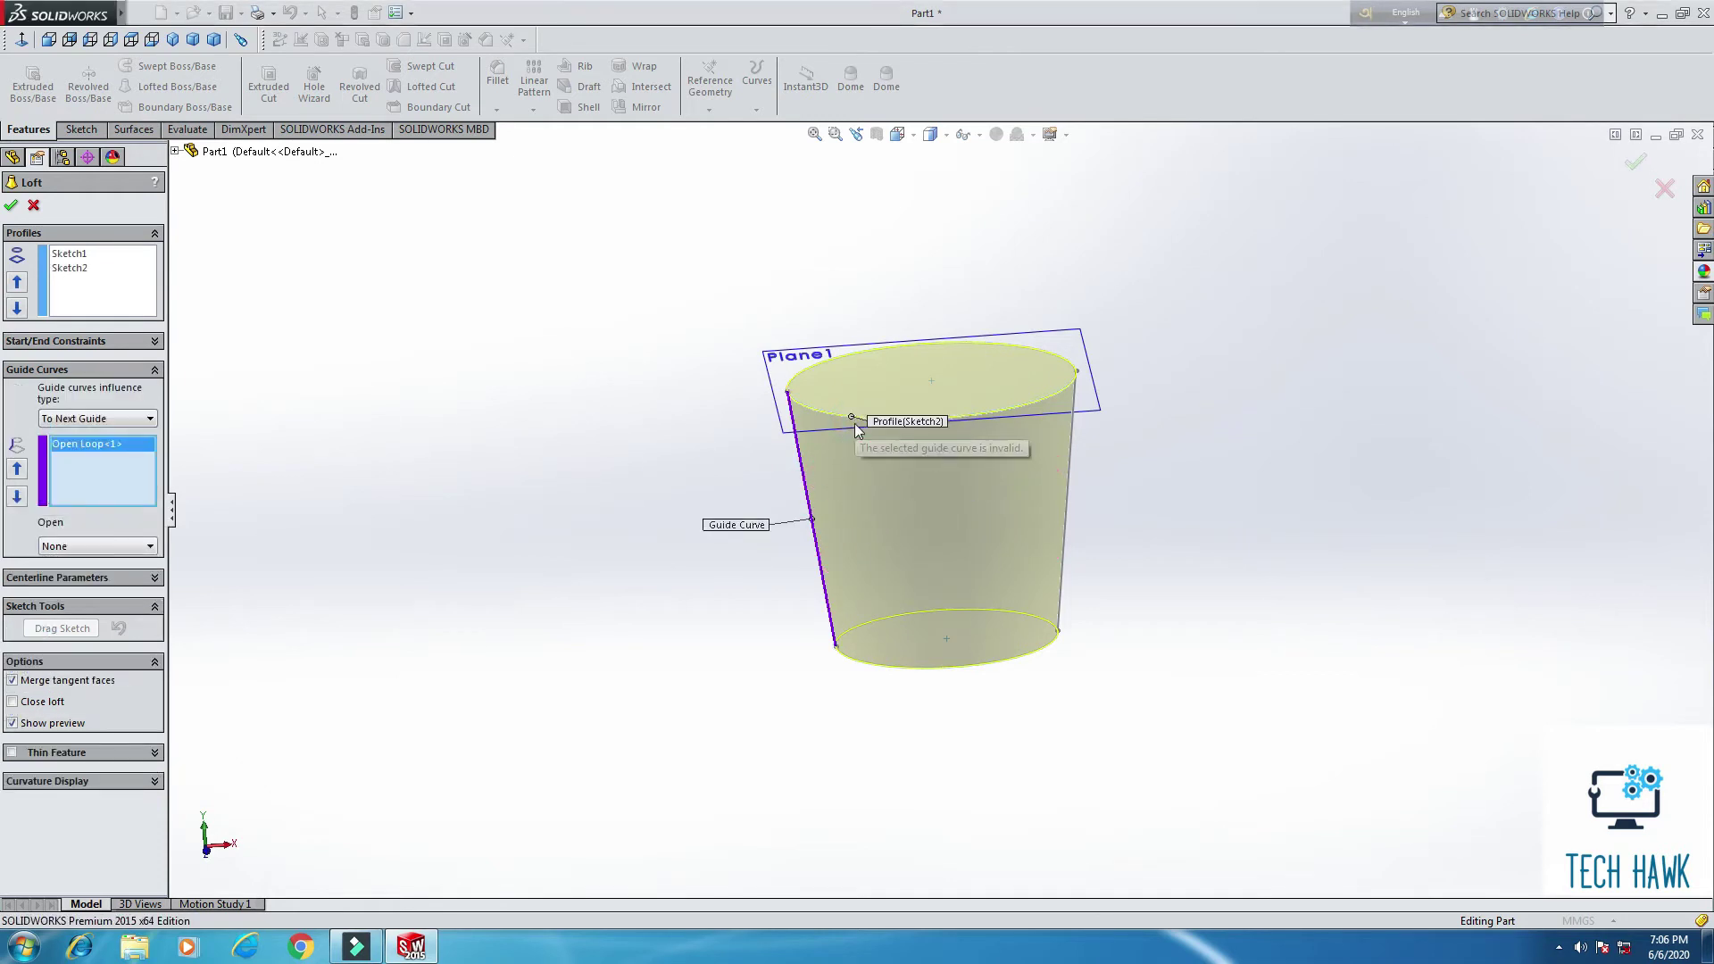
click(1075, 486)
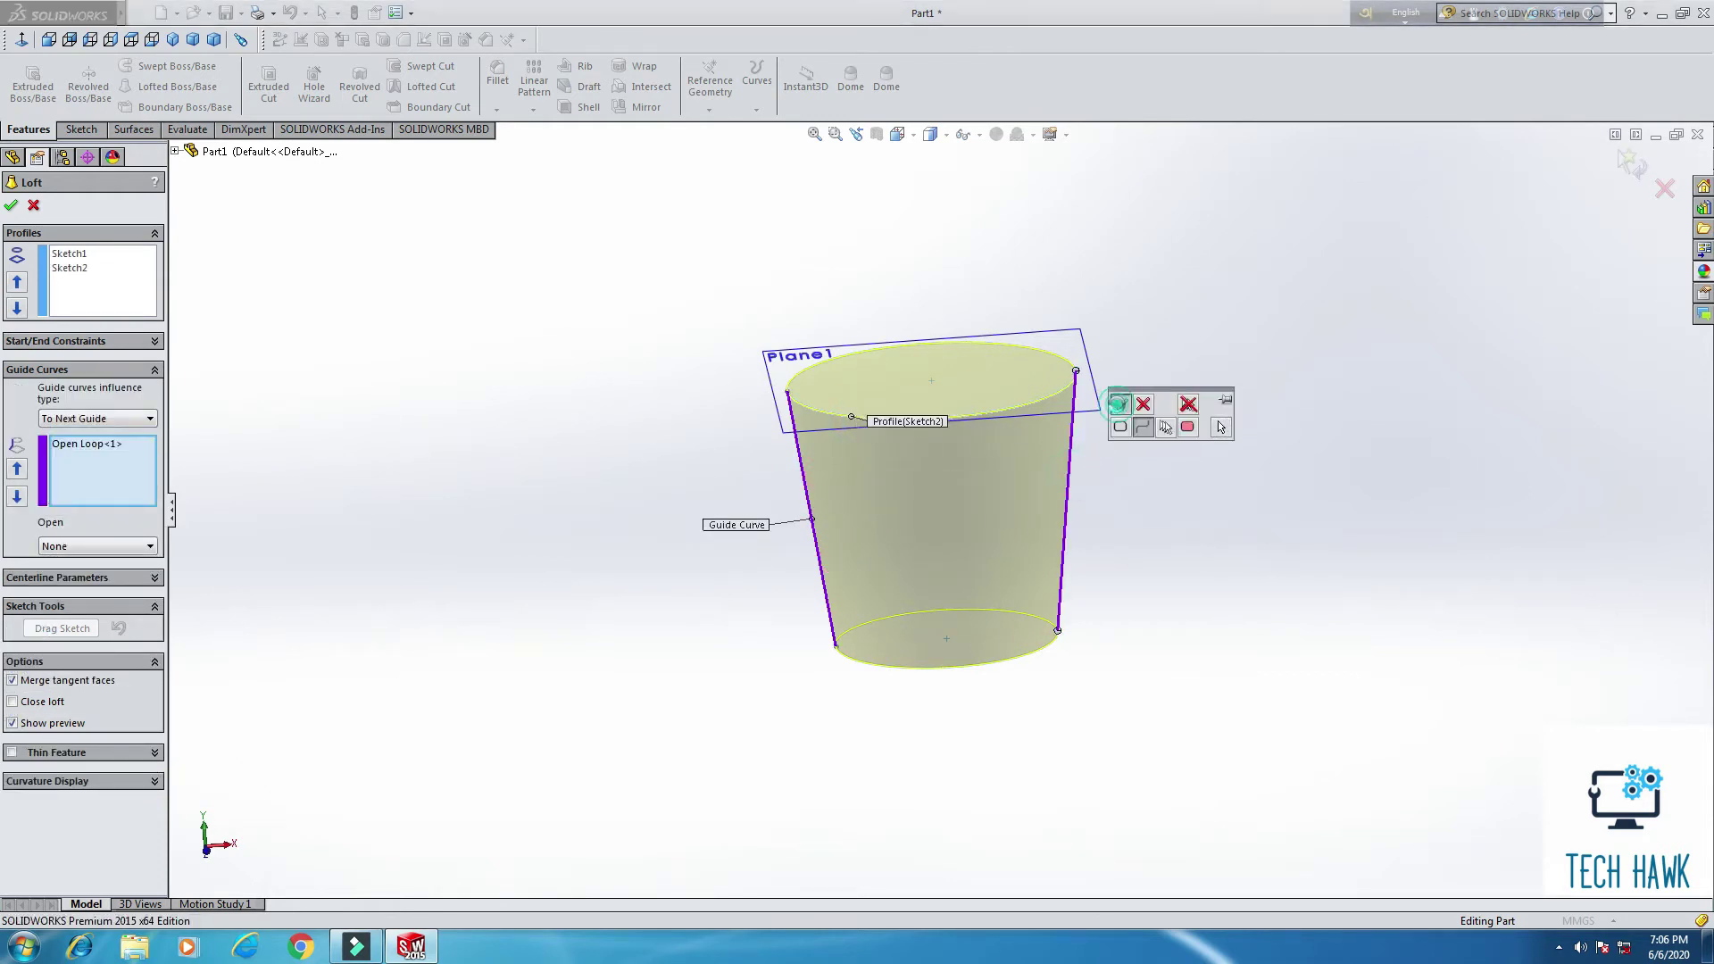
click(1120, 410)
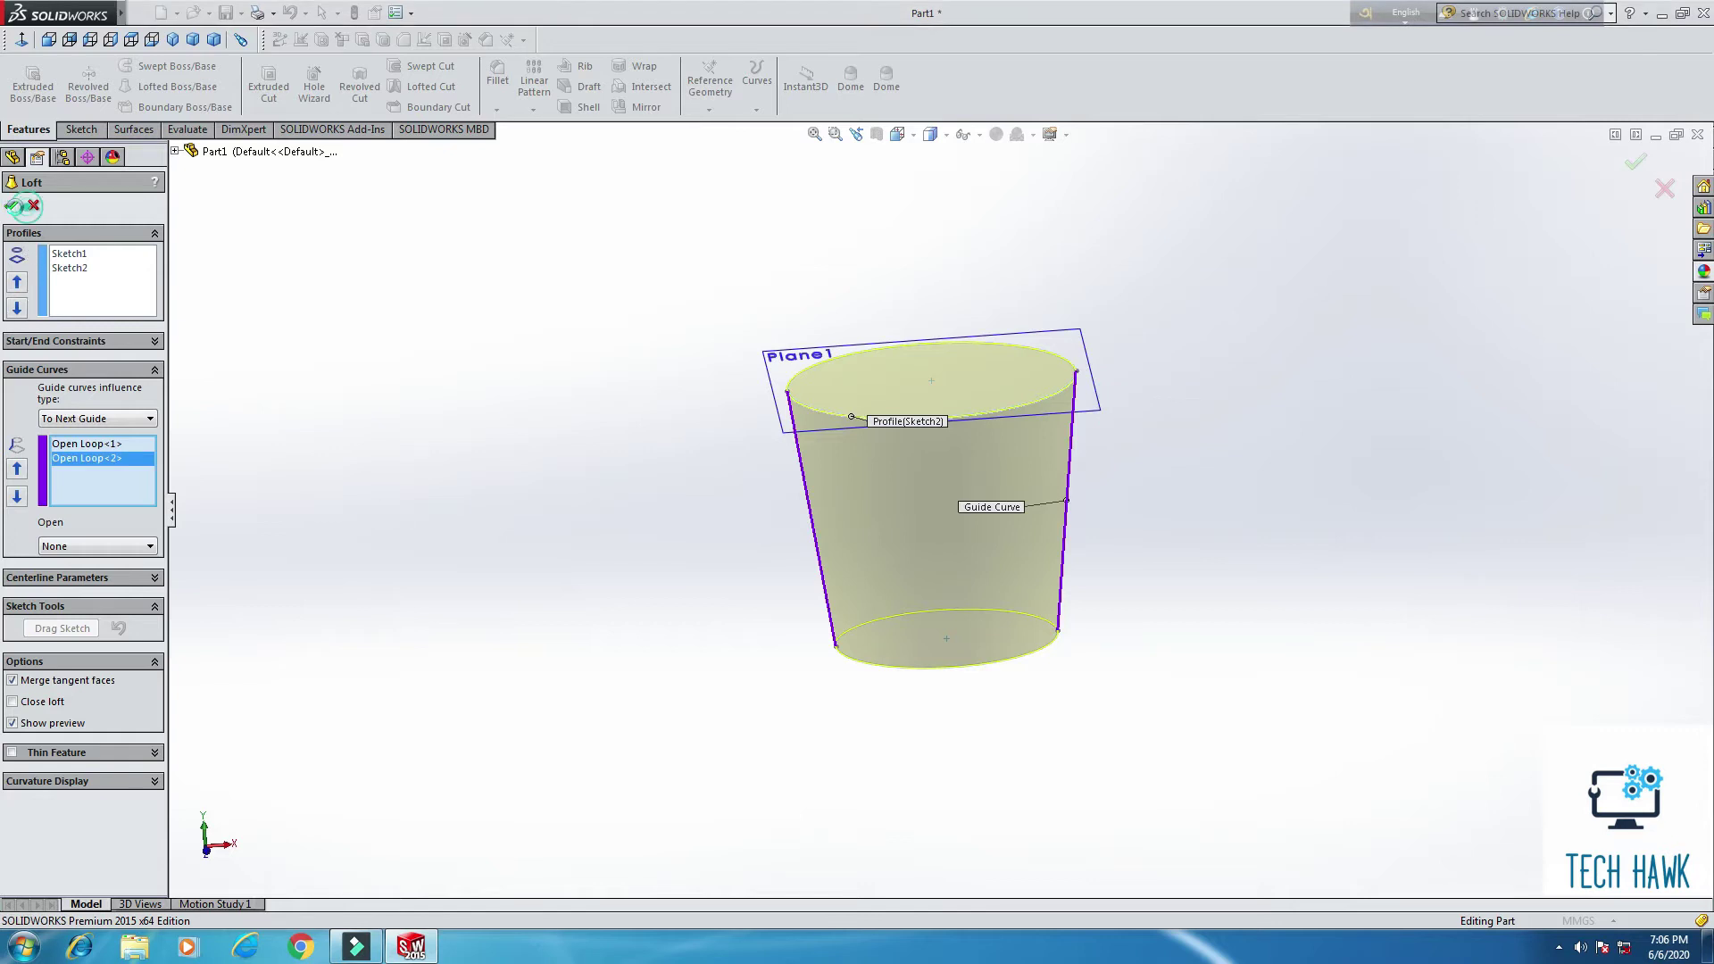
click(15, 207)
middle_drag(539, 490, 901, 389)
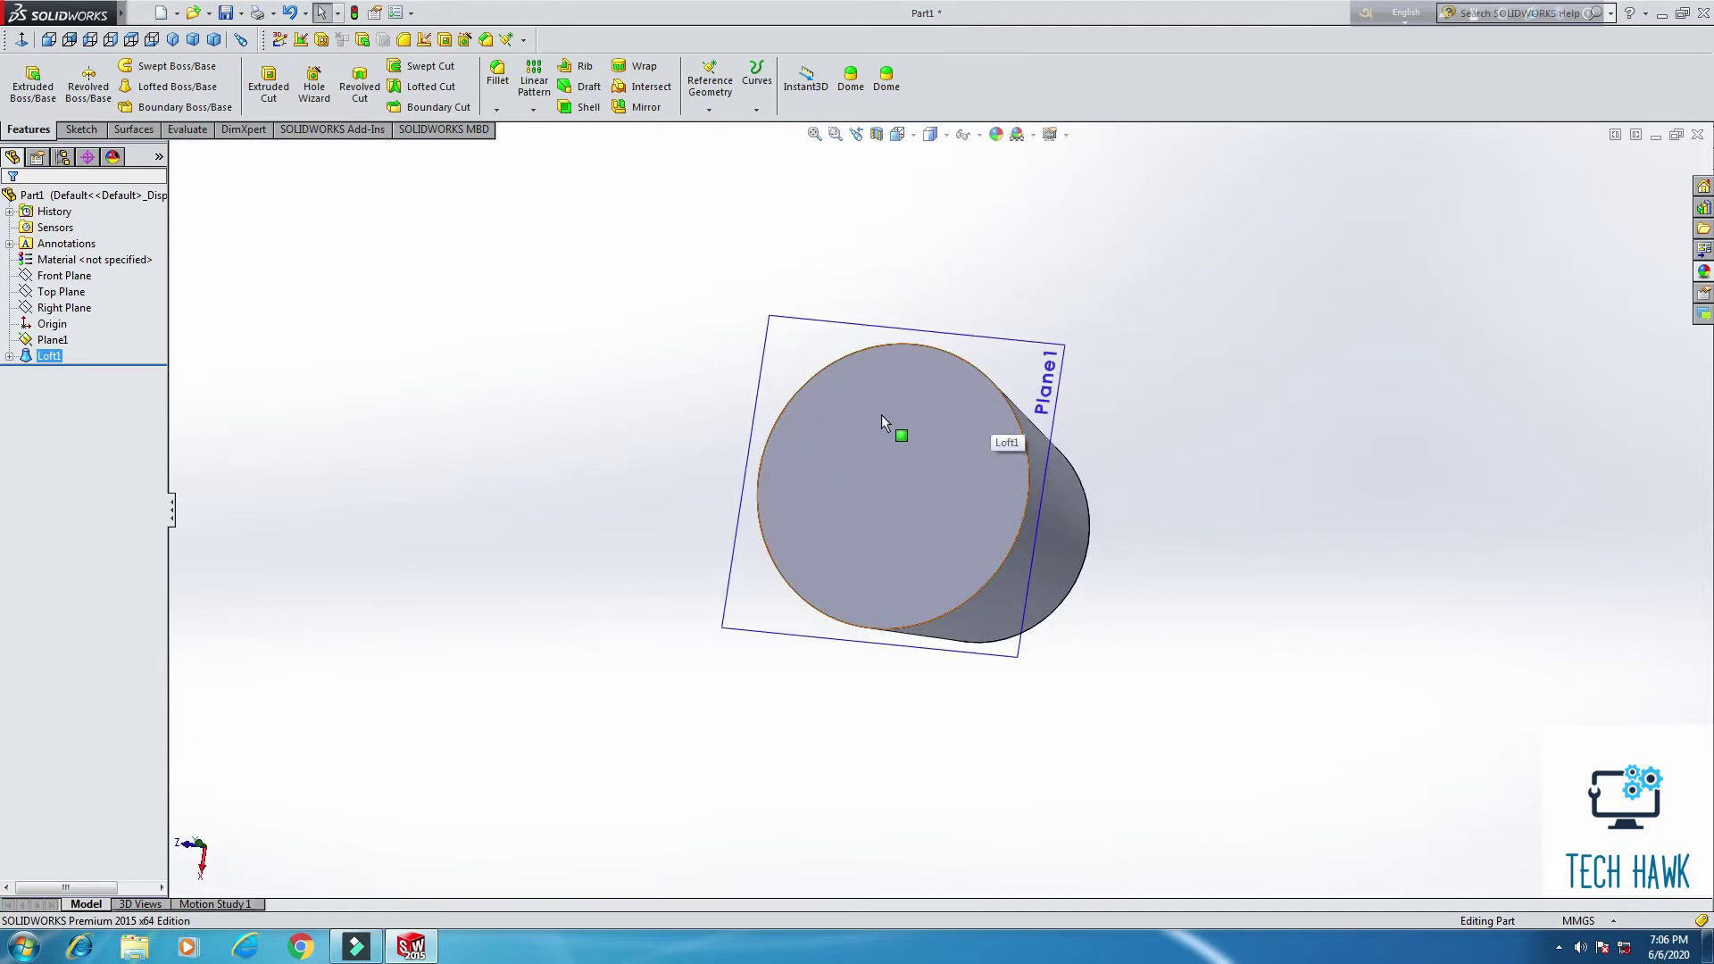
middle_drag(953, 588, 980, 416)
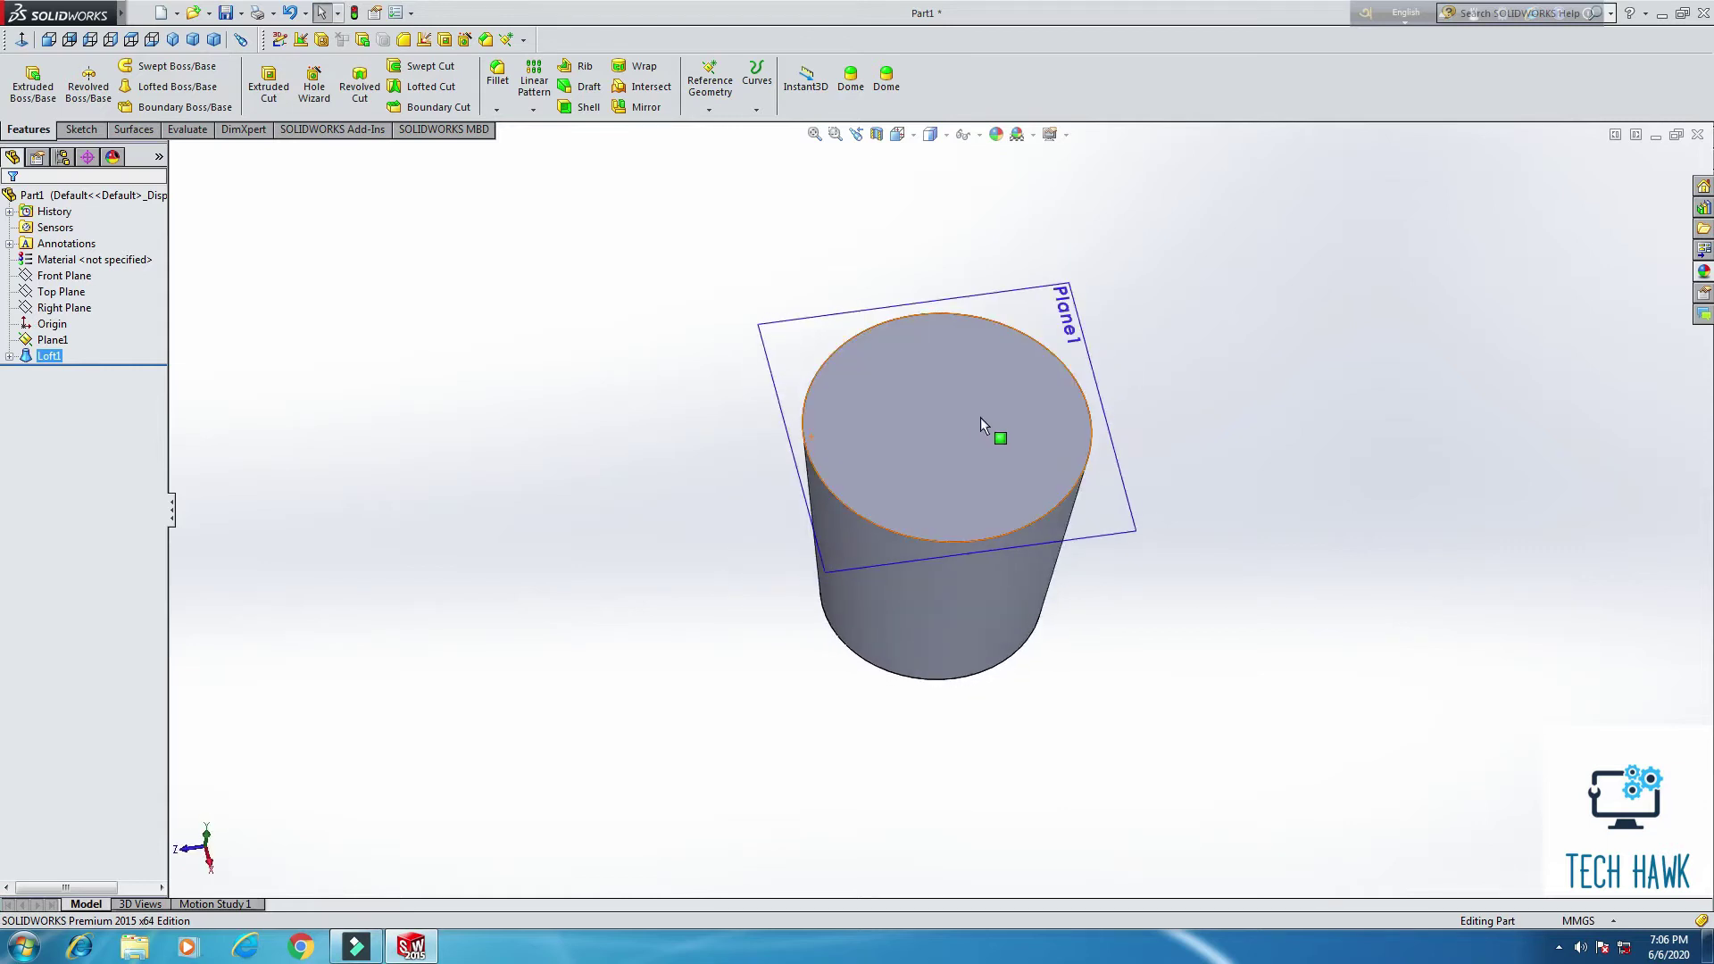
click(701, 234)
Step: Start a shell removing the top face, with 1 mm wall thickness and preview on
click(584, 107)
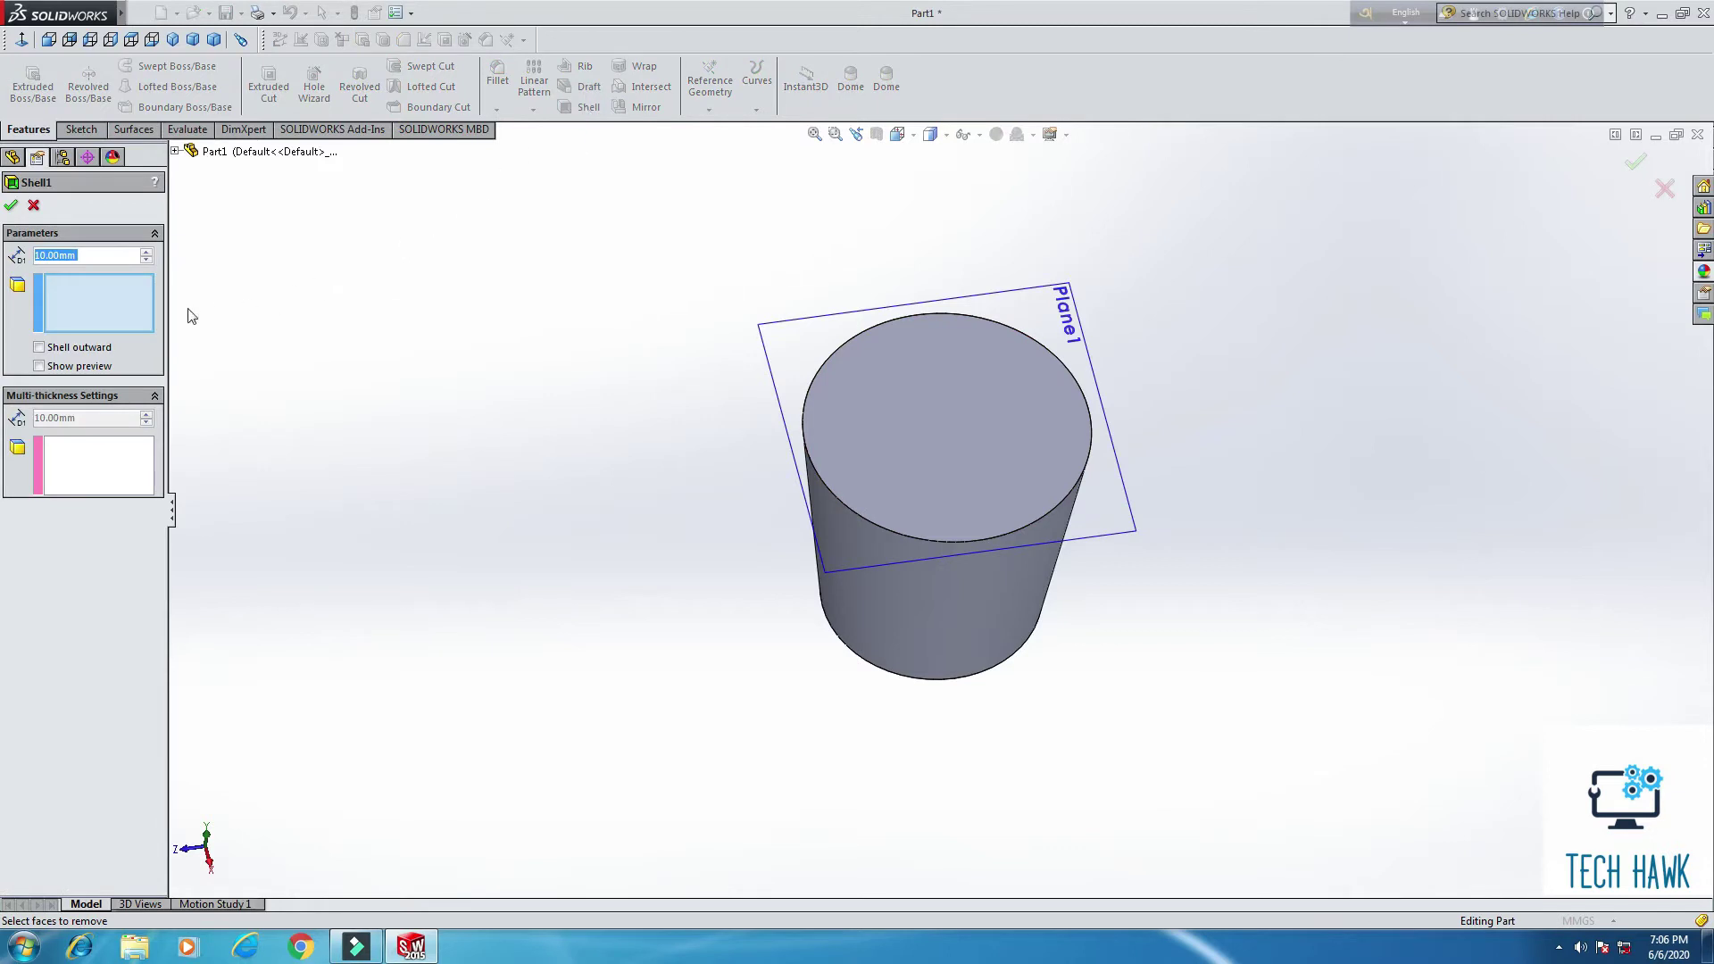
click(940, 430)
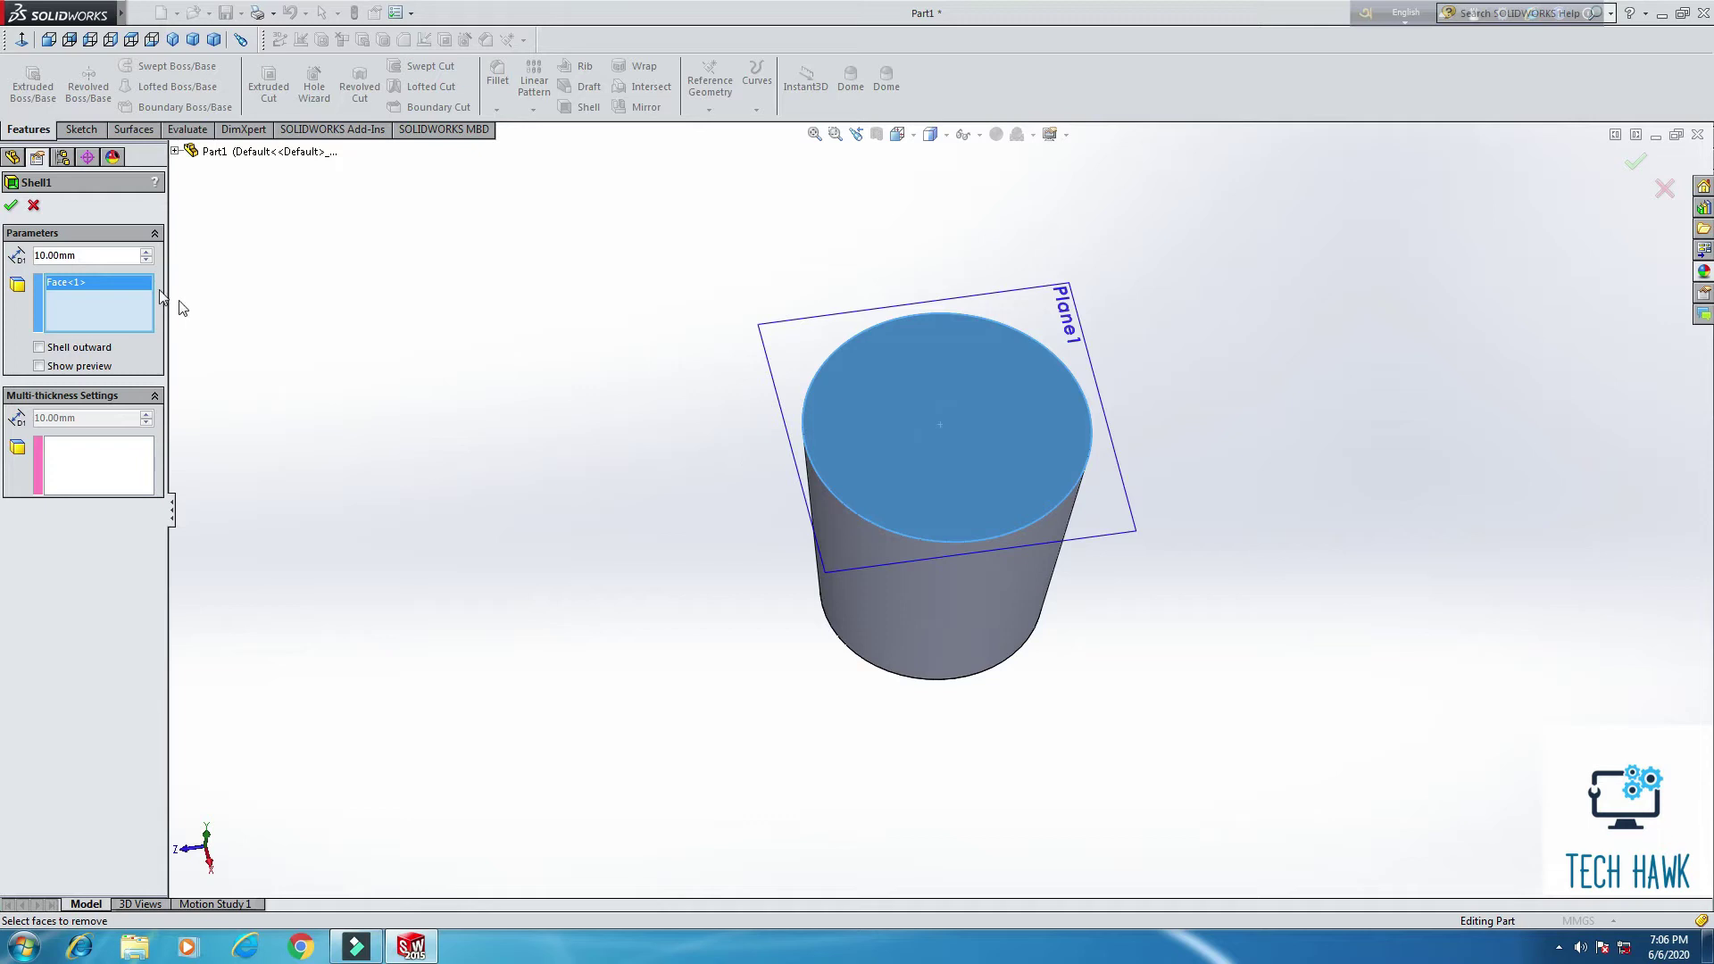
drag(83, 253, 5, 243)
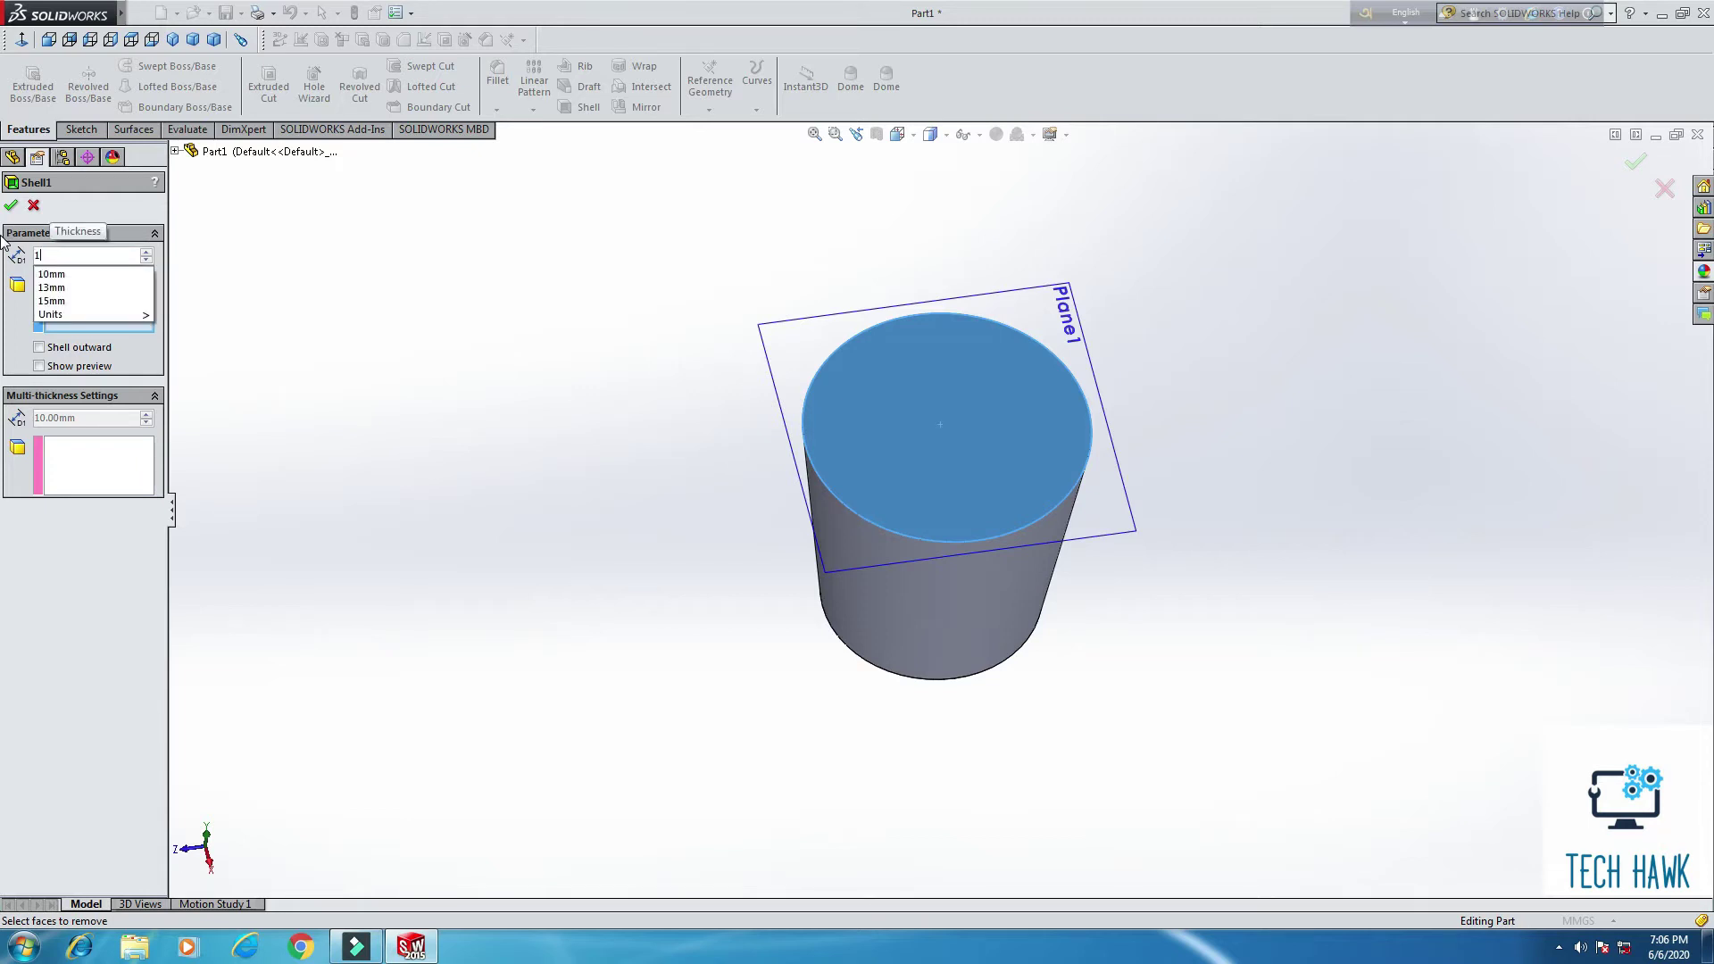
text(1)
key(Return)
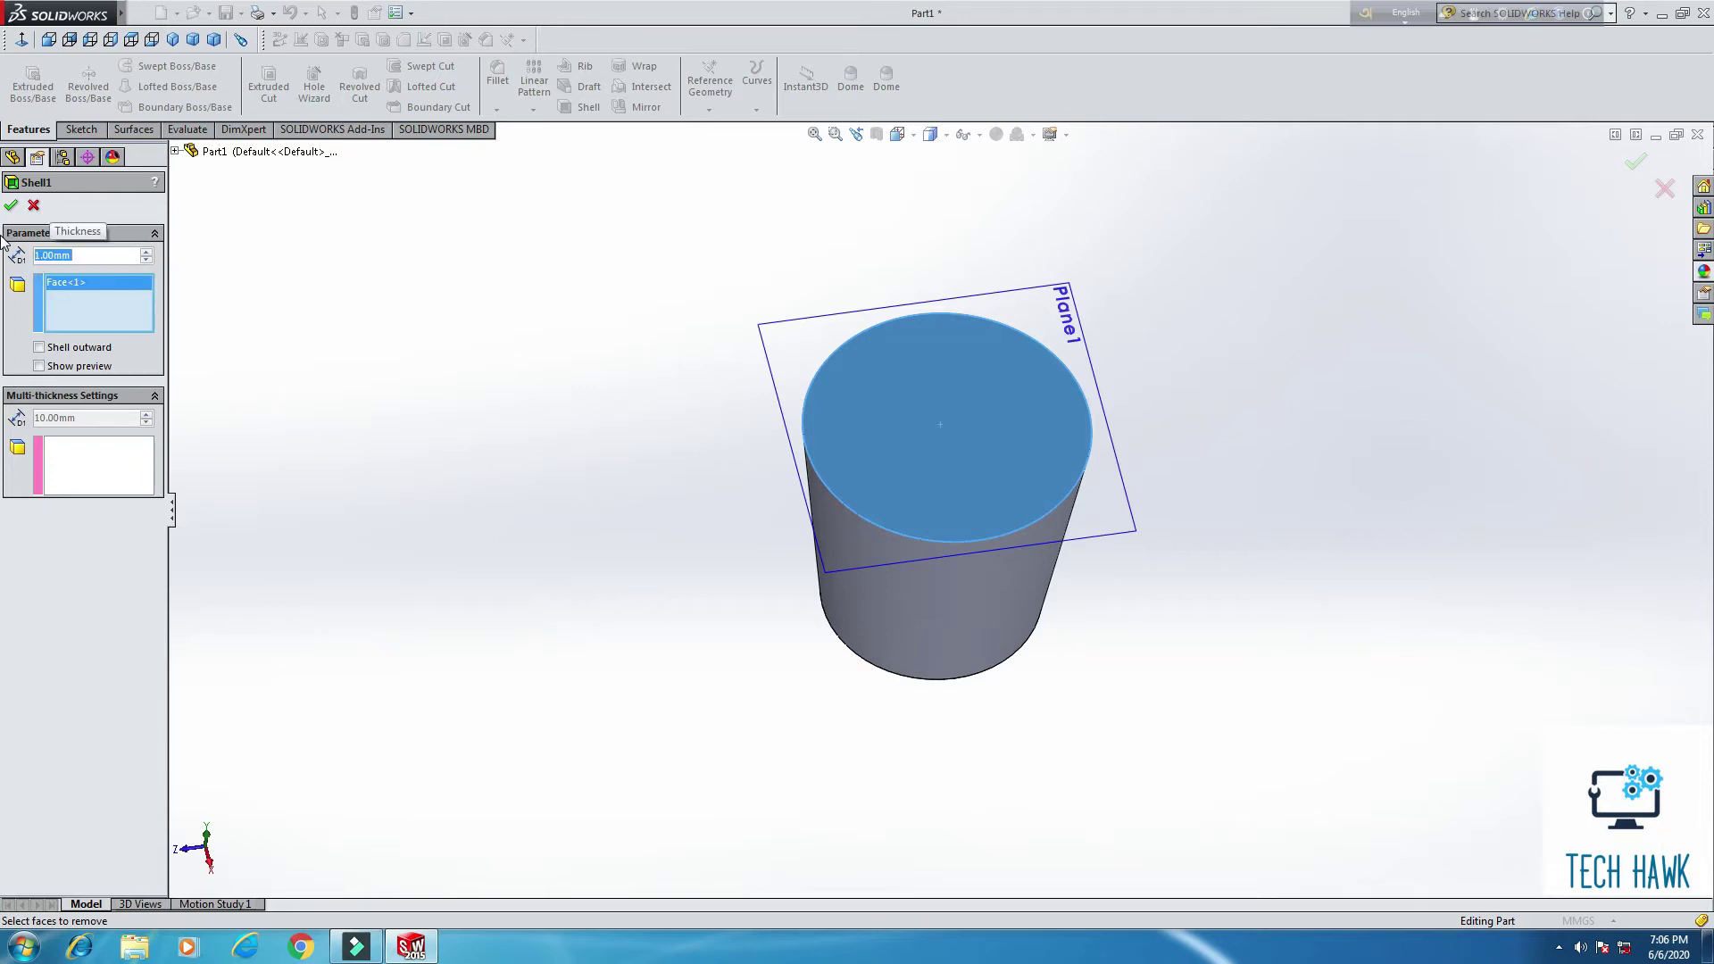
click(39, 367)
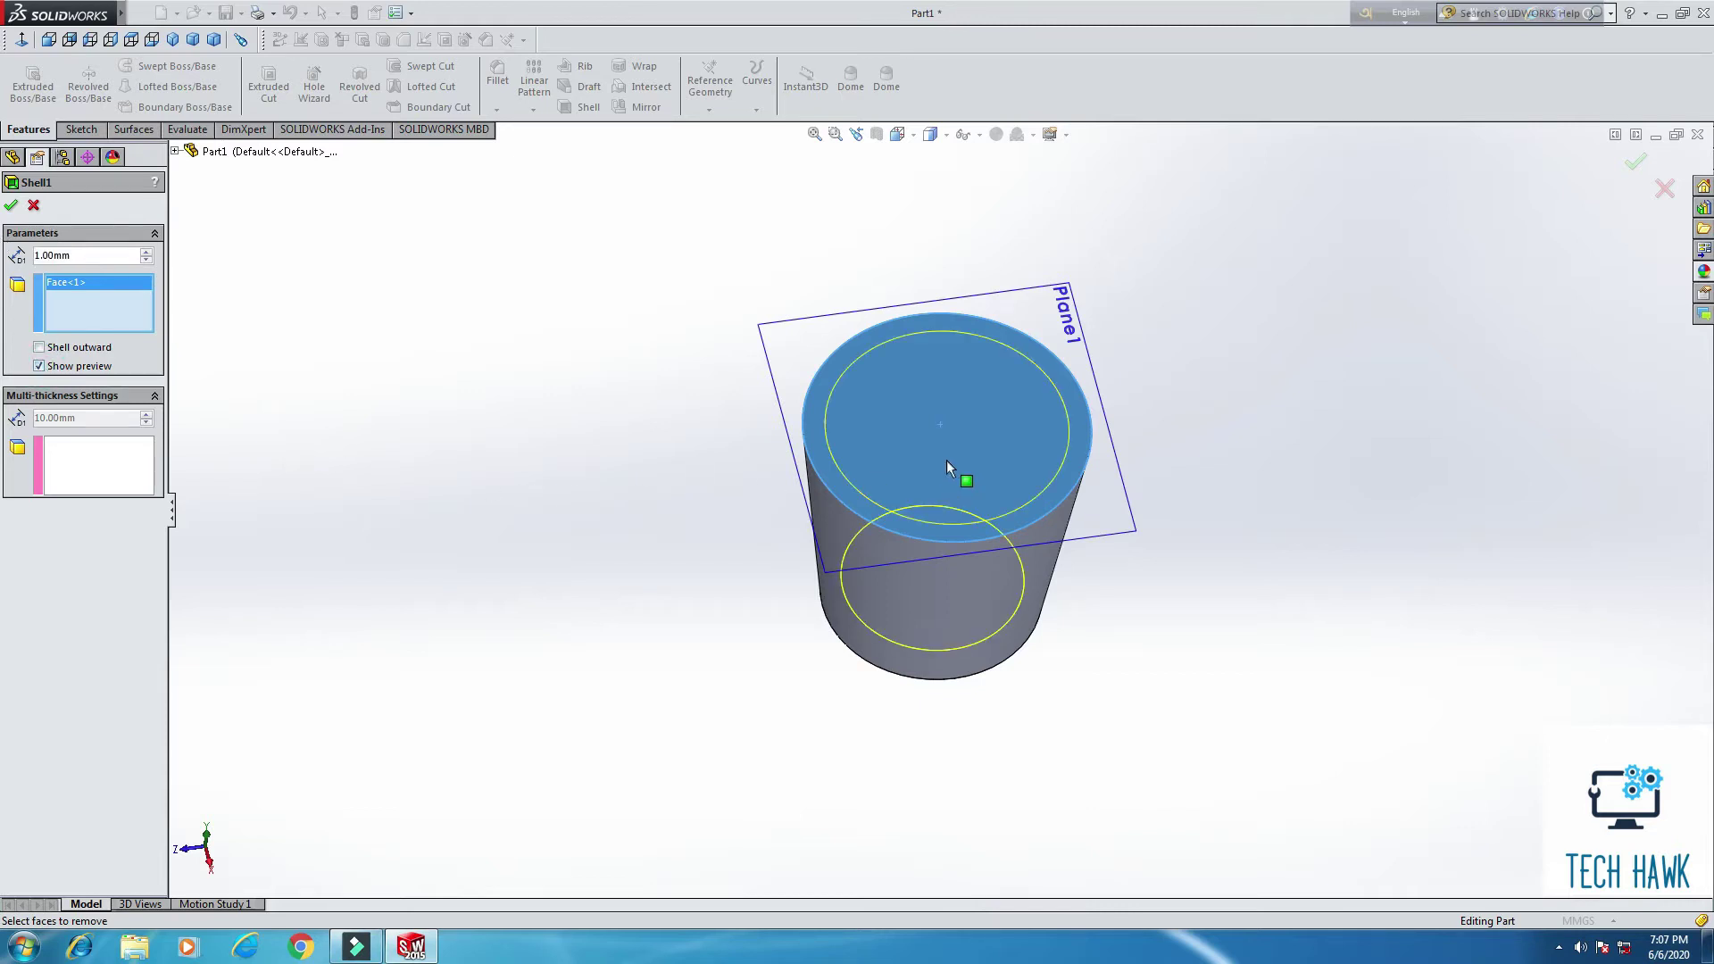
middle_drag(947, 459, 962, 457)
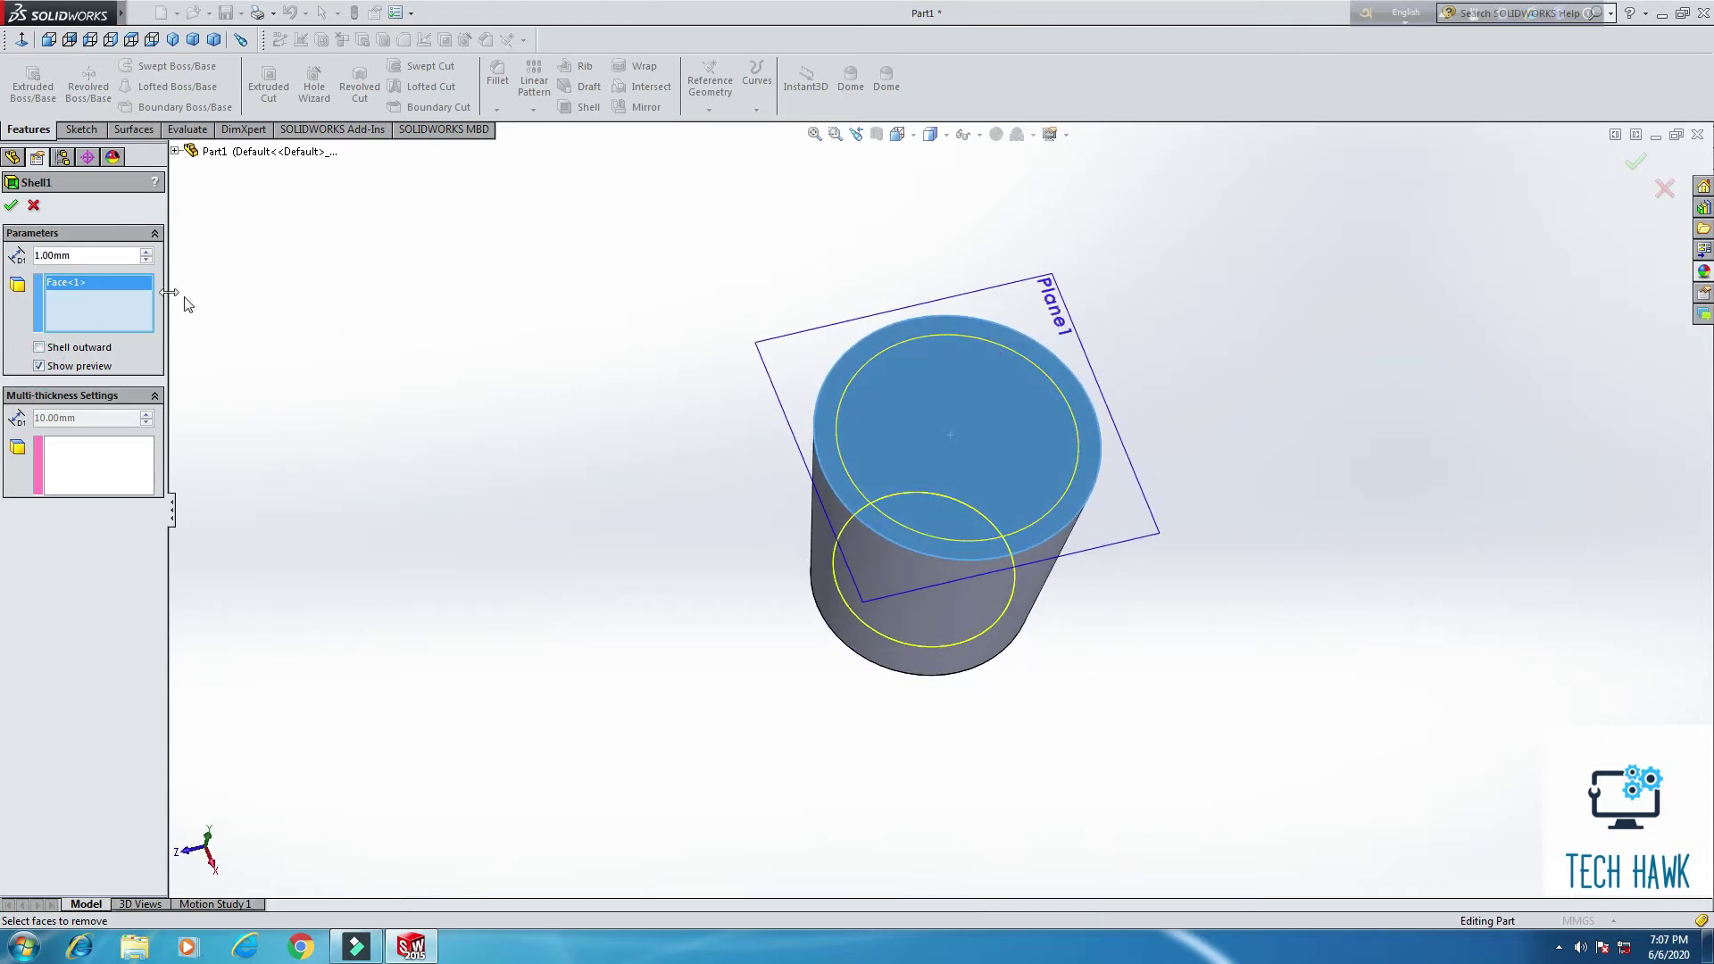
Step: Reduce the wall thickness to 0.20 mm, then 0.10 mm, and confirm Shell1
click(89, 255)
text(.2)
key(Return)
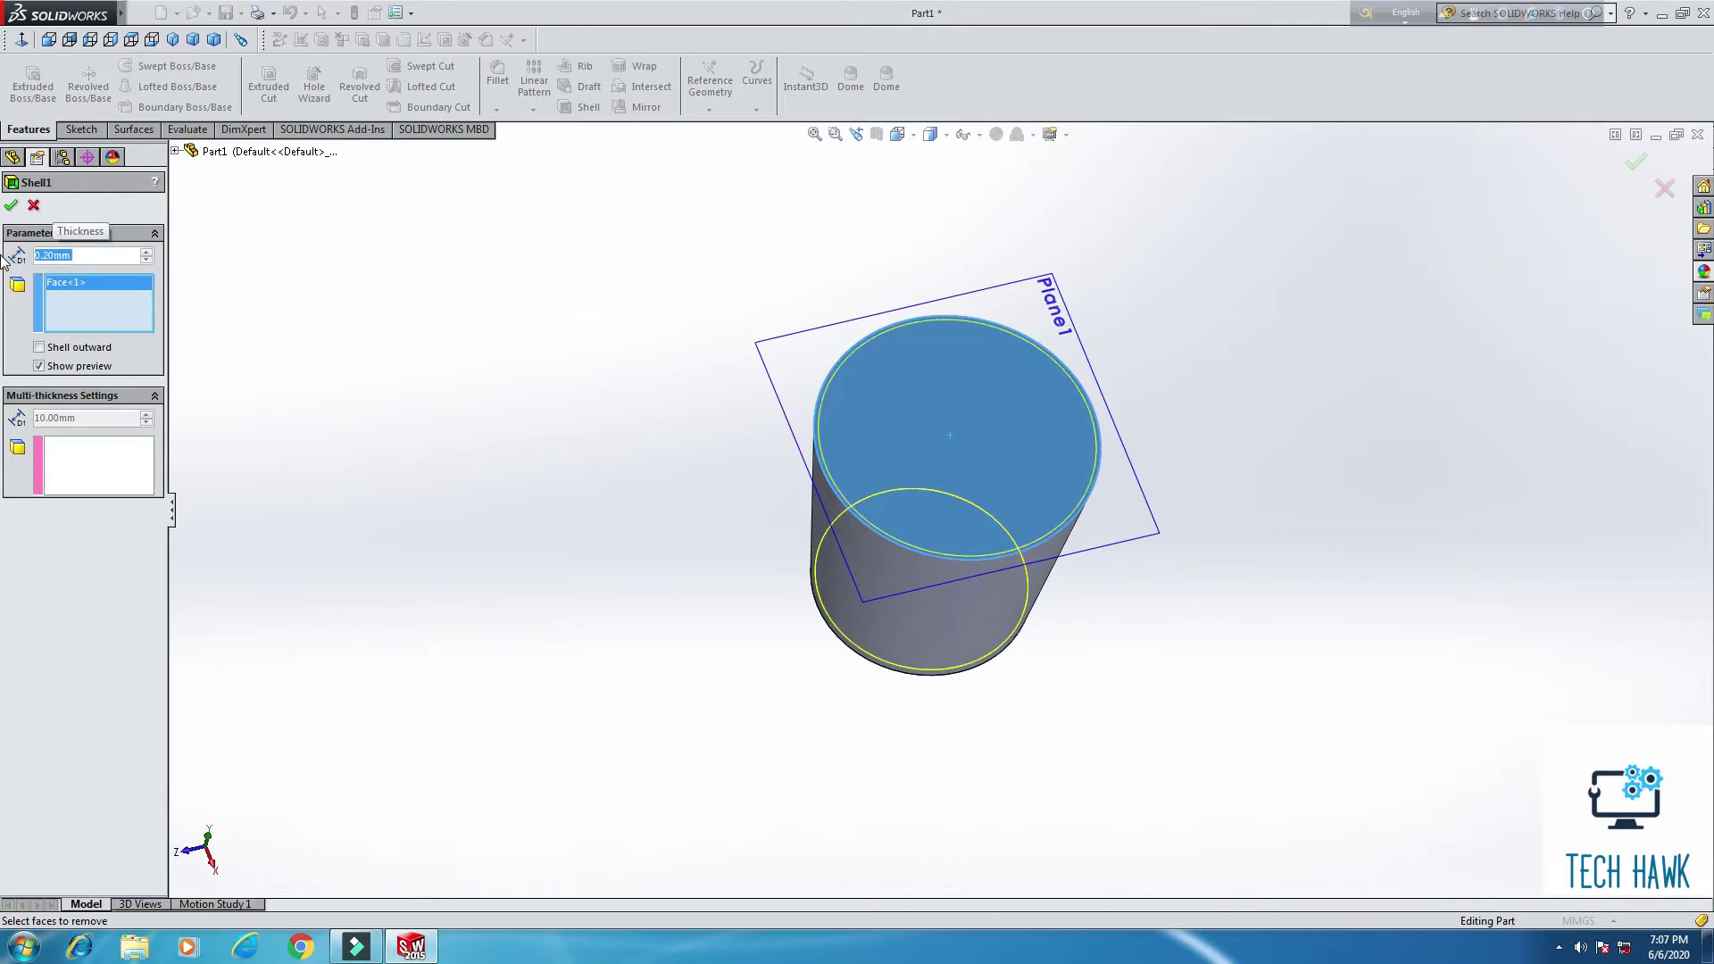
scroll(821, 396, down, 5)
scroll(1036, 457, up, 1)
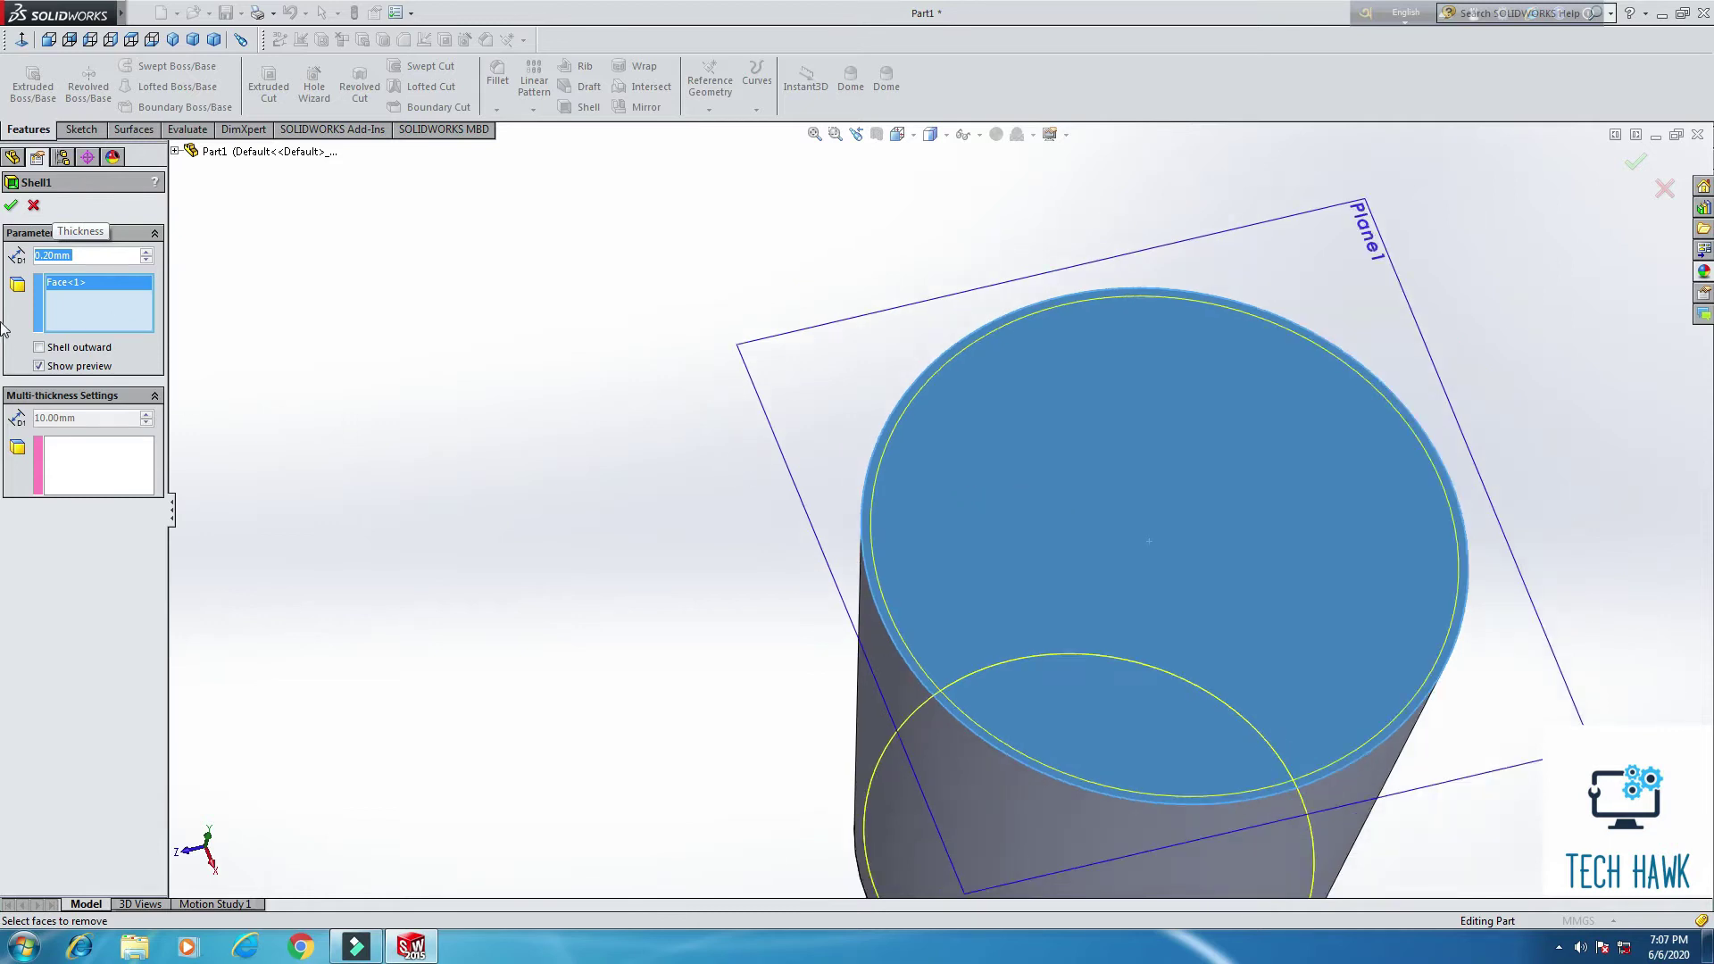
text(.1)
key(Return)
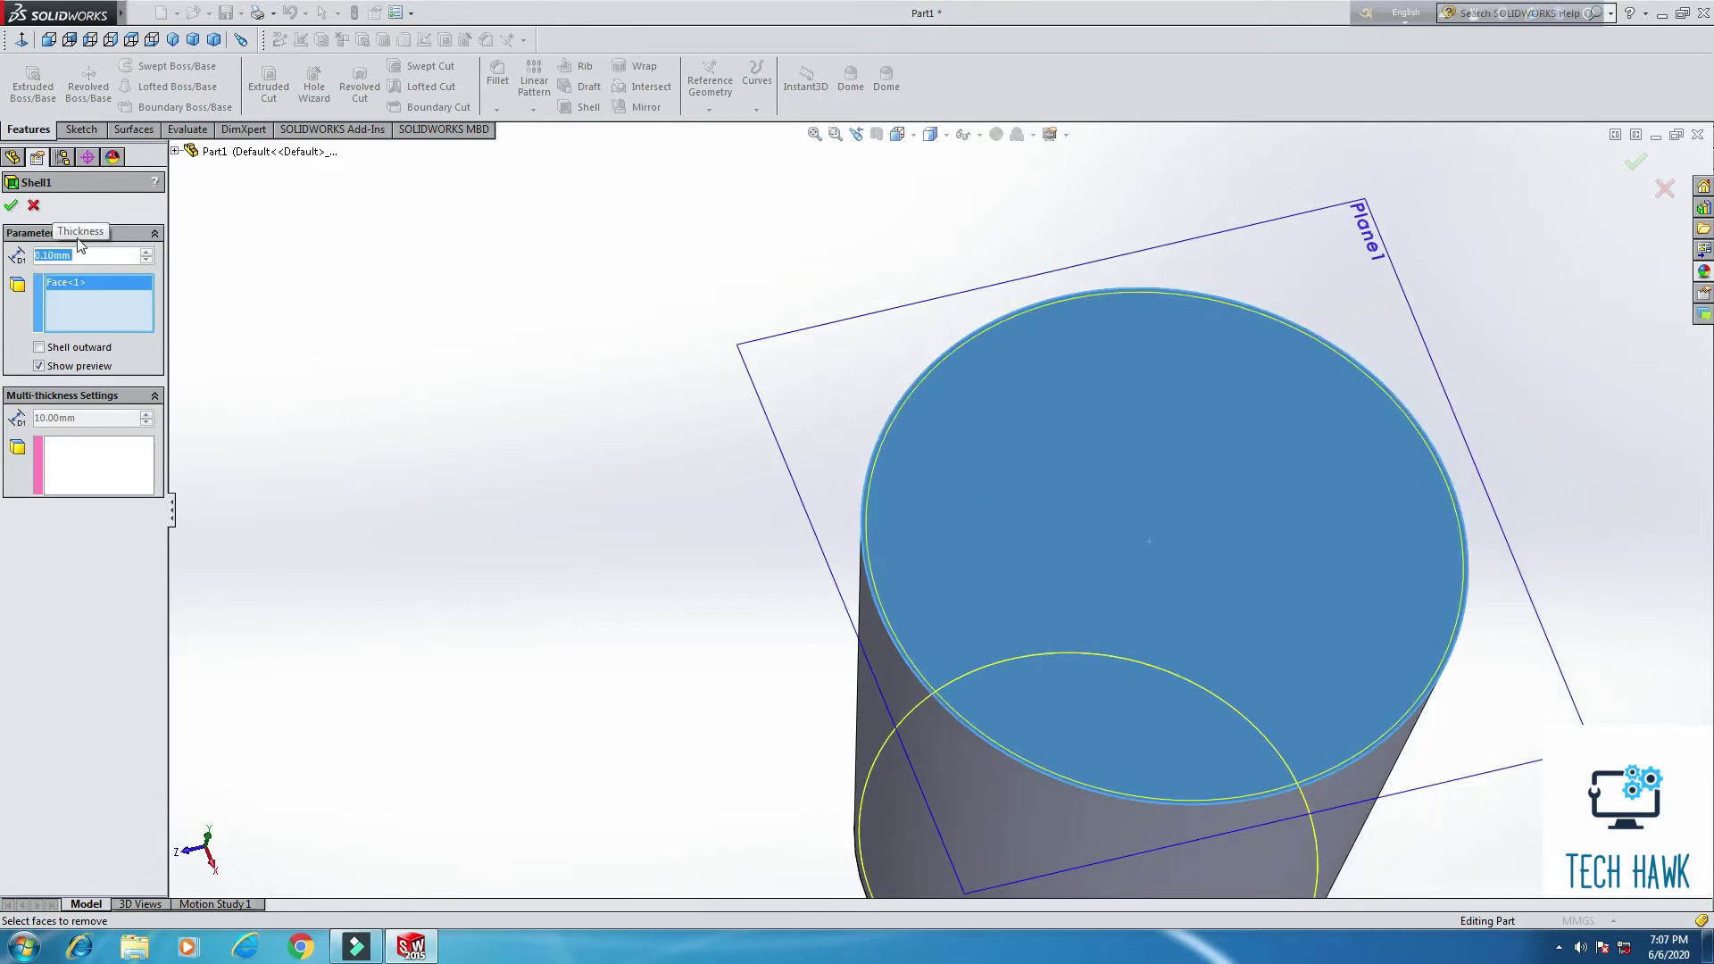
click(11, 205)
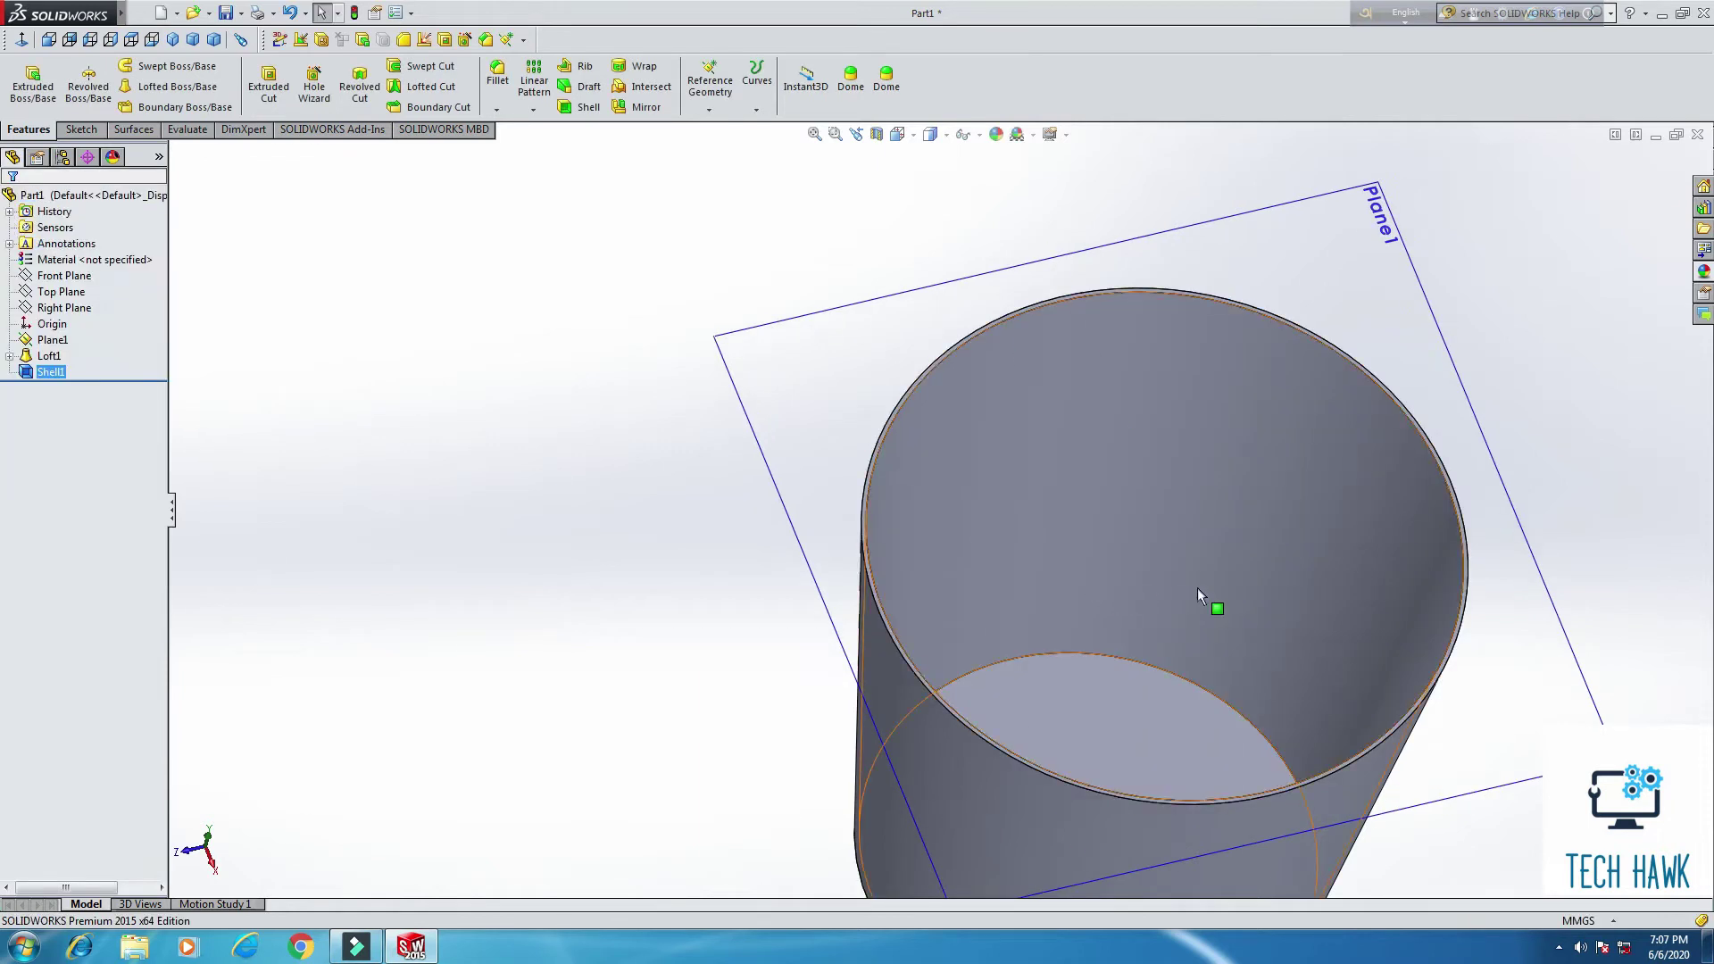
scroll(1199, 596, up, 3)
middle_drag(1217, 574, 1157, 491)
right_click(1193, 452)
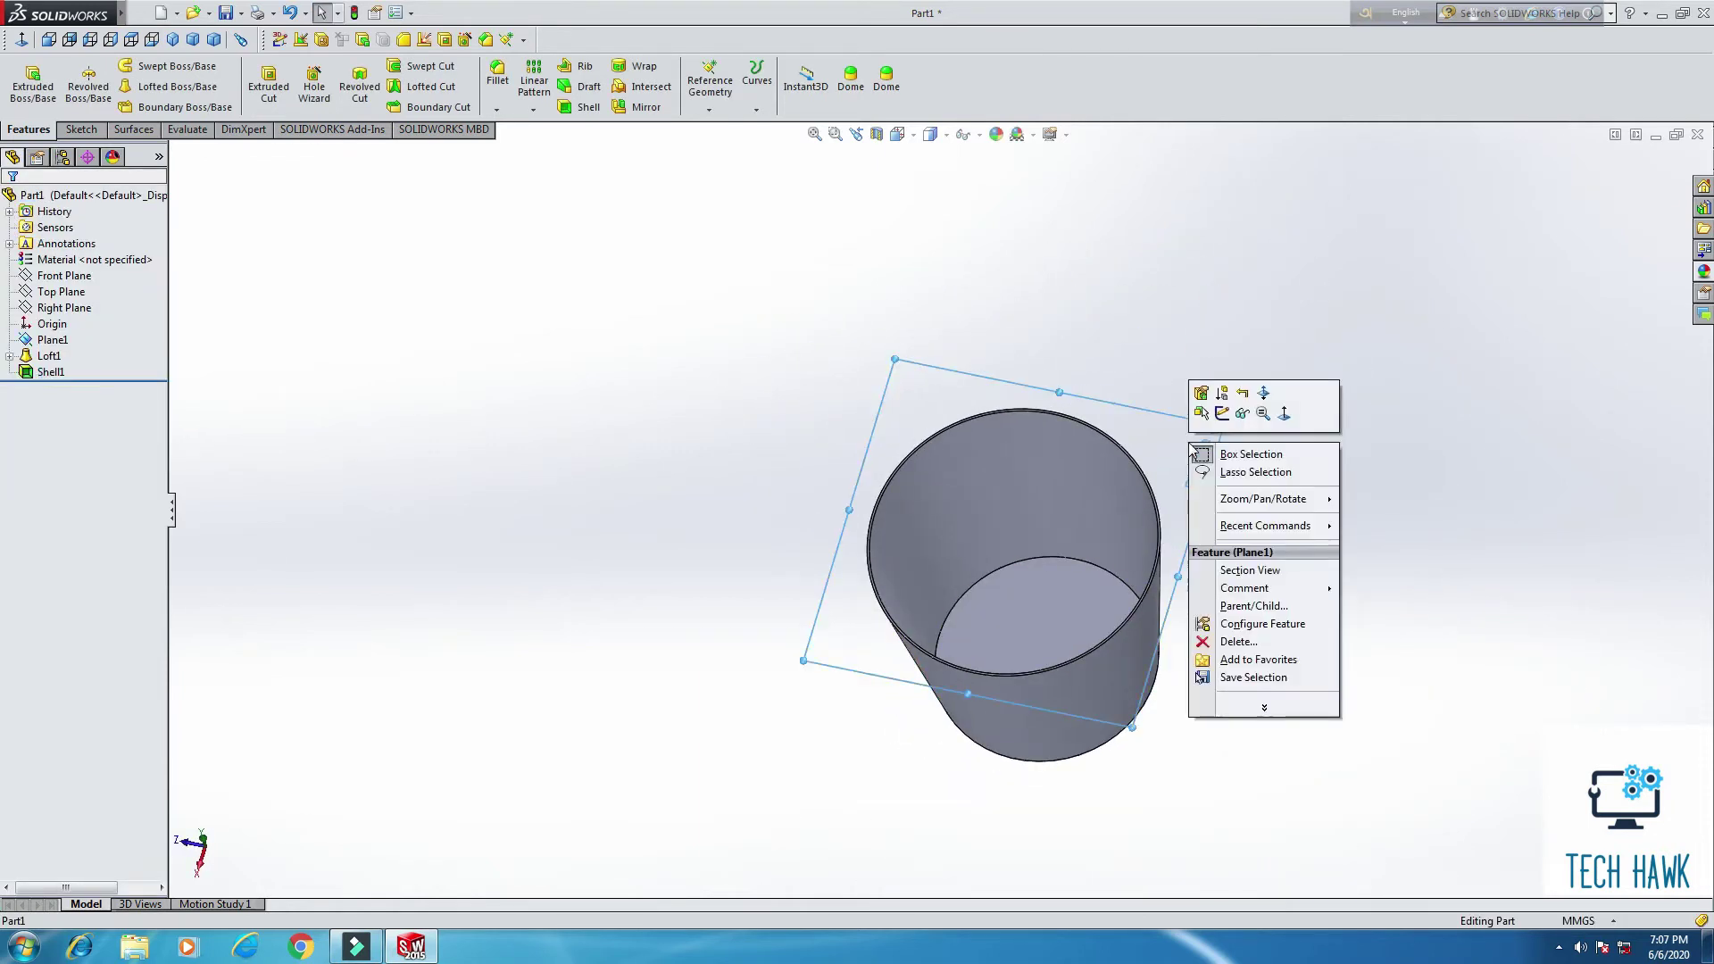
right_click(917, 401)
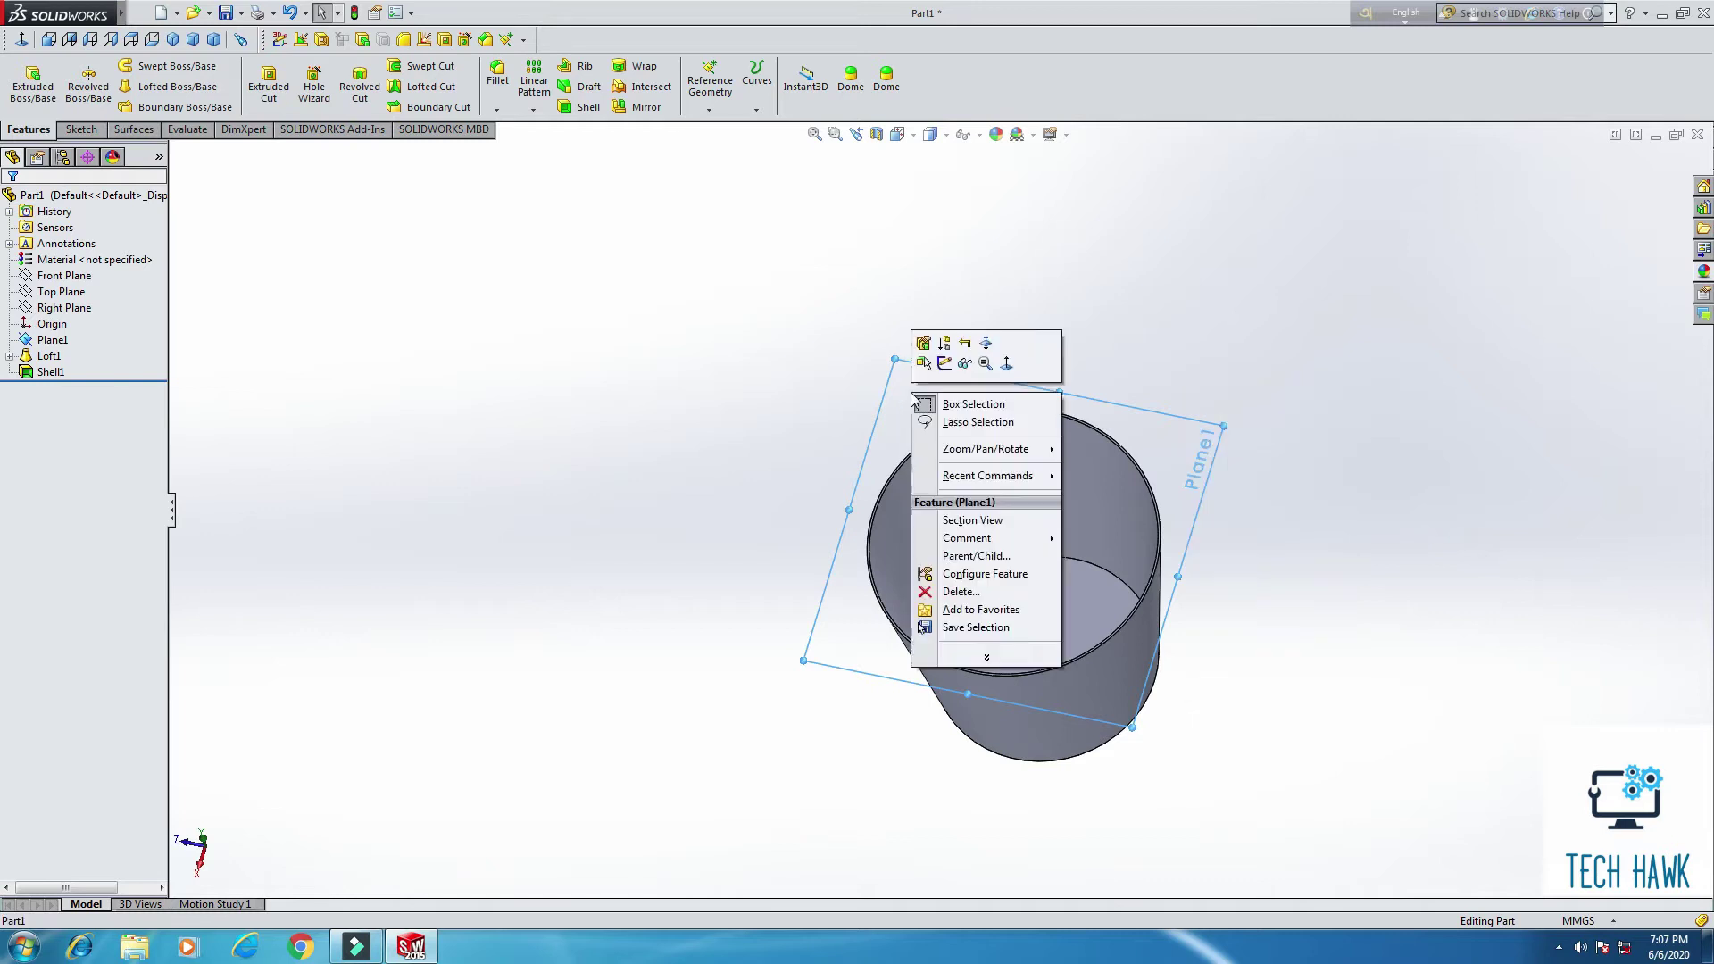
click(966, 364)
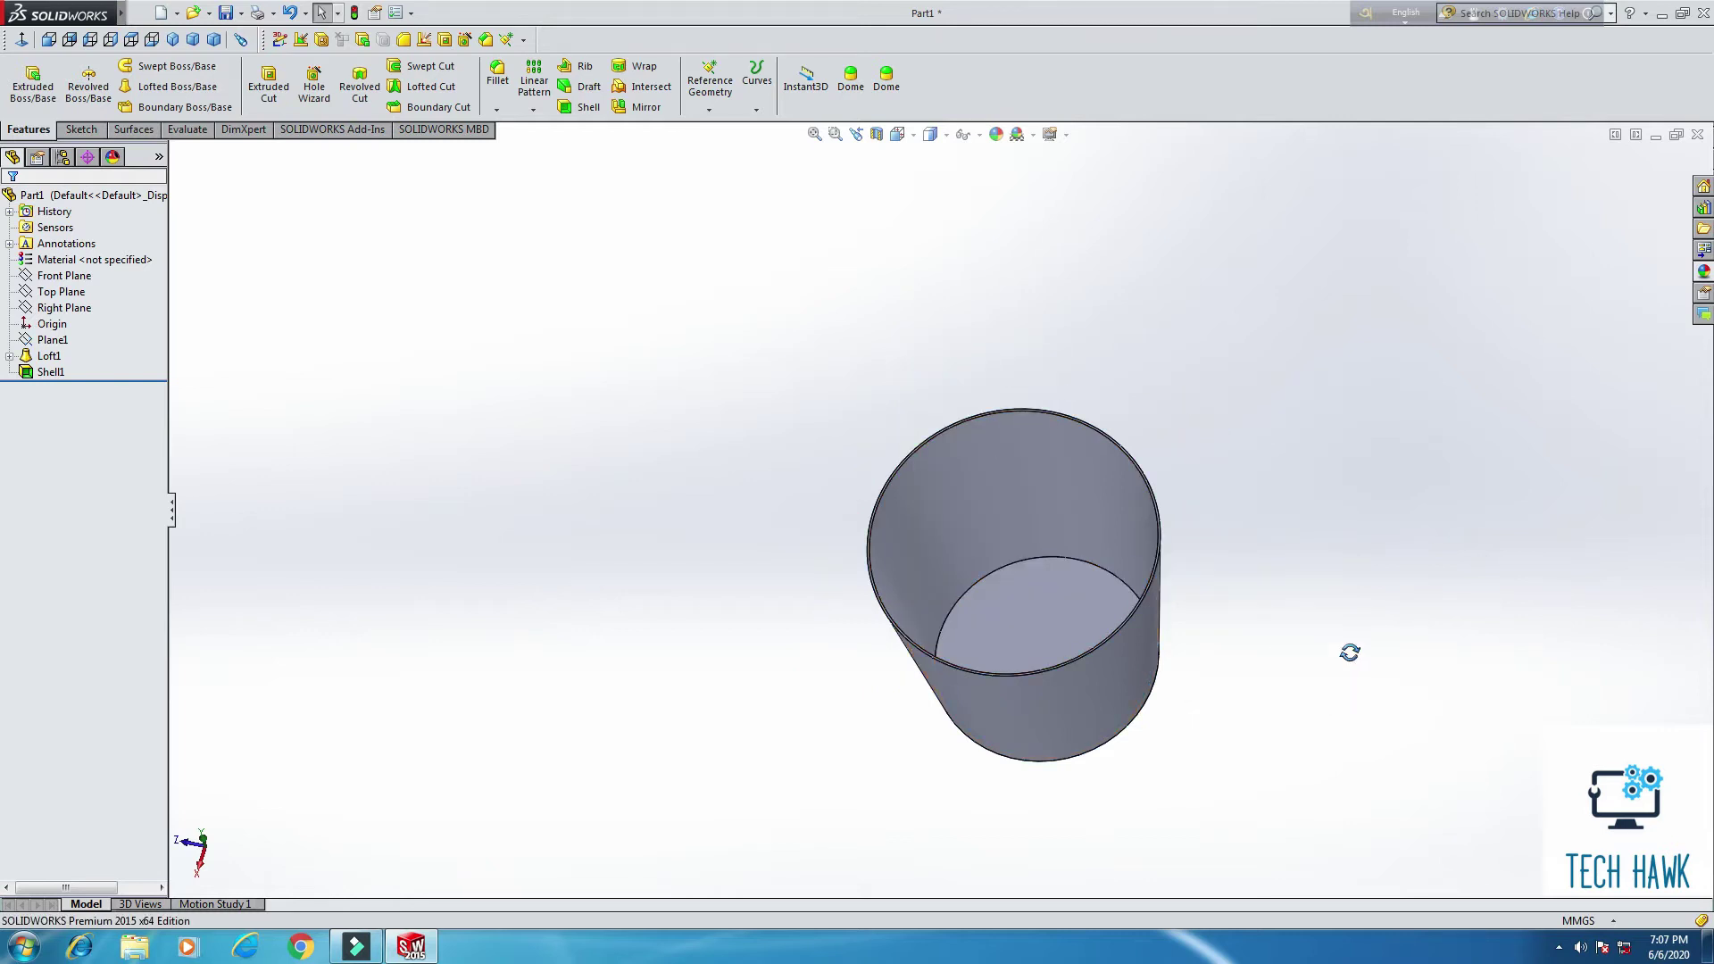
drag(1347, 651, 1030, 659)
key(Escape)
scroll(1155, 750, down, 3)
middle_drag(1077, 676, 1152, 565)
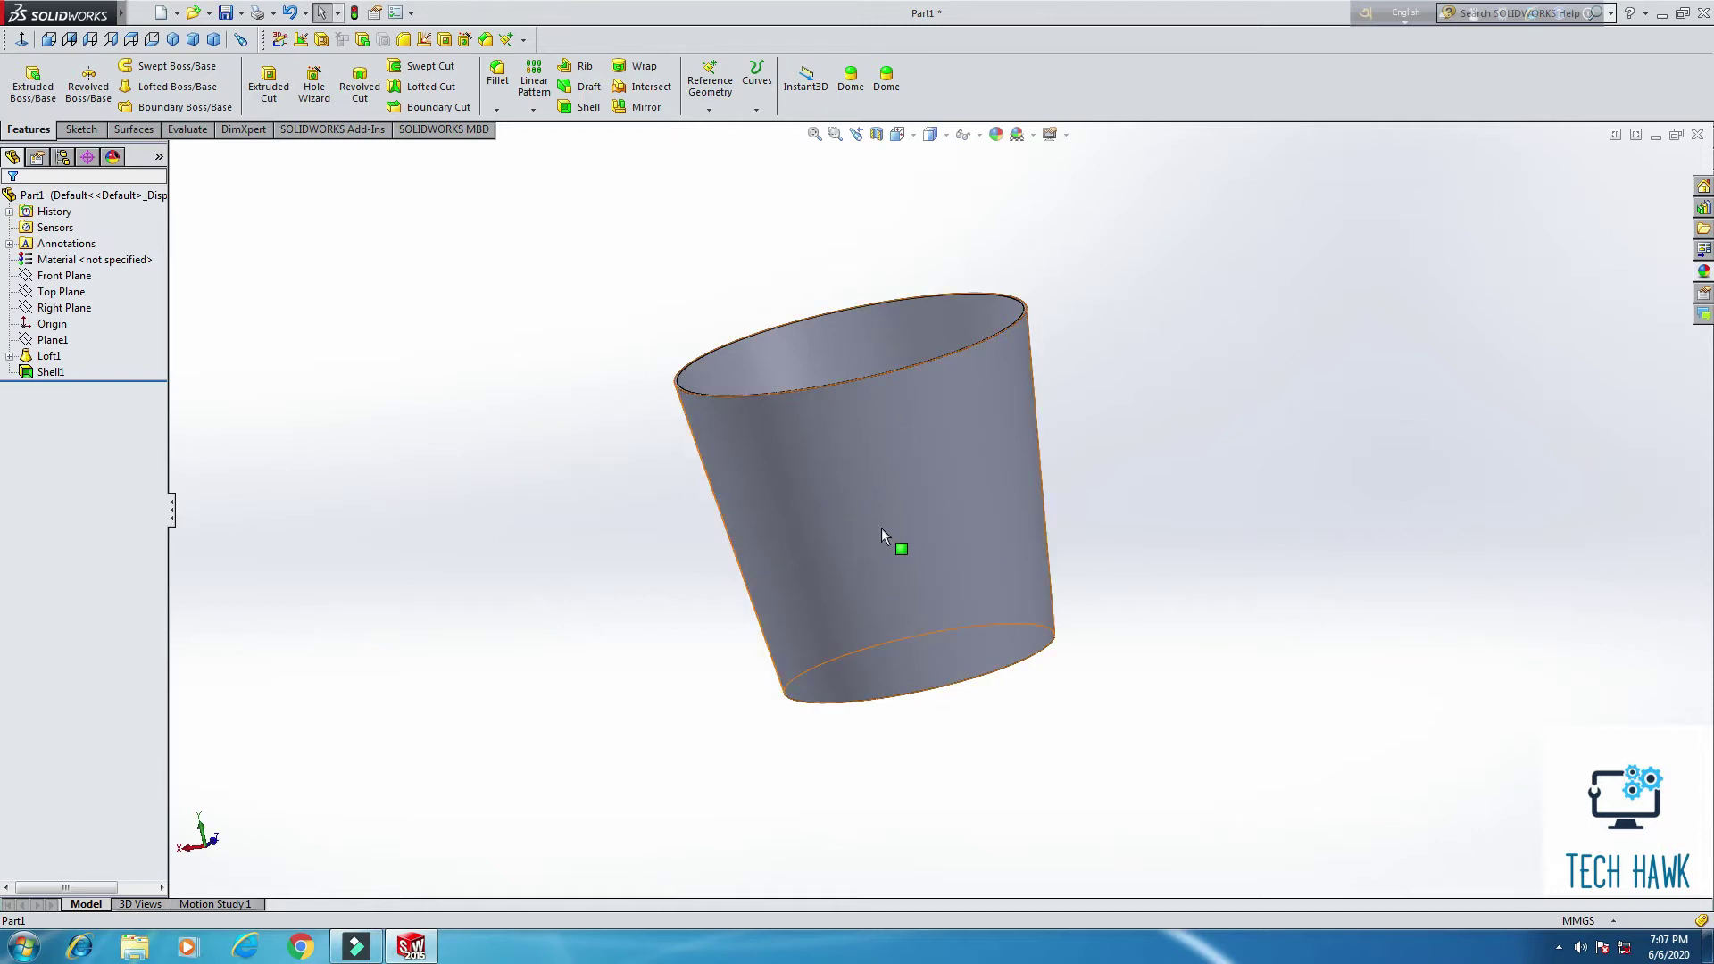
Step: Start a new sketch on Front Plane, viewed straight on
click(59, 276)
right_click(45, 280)
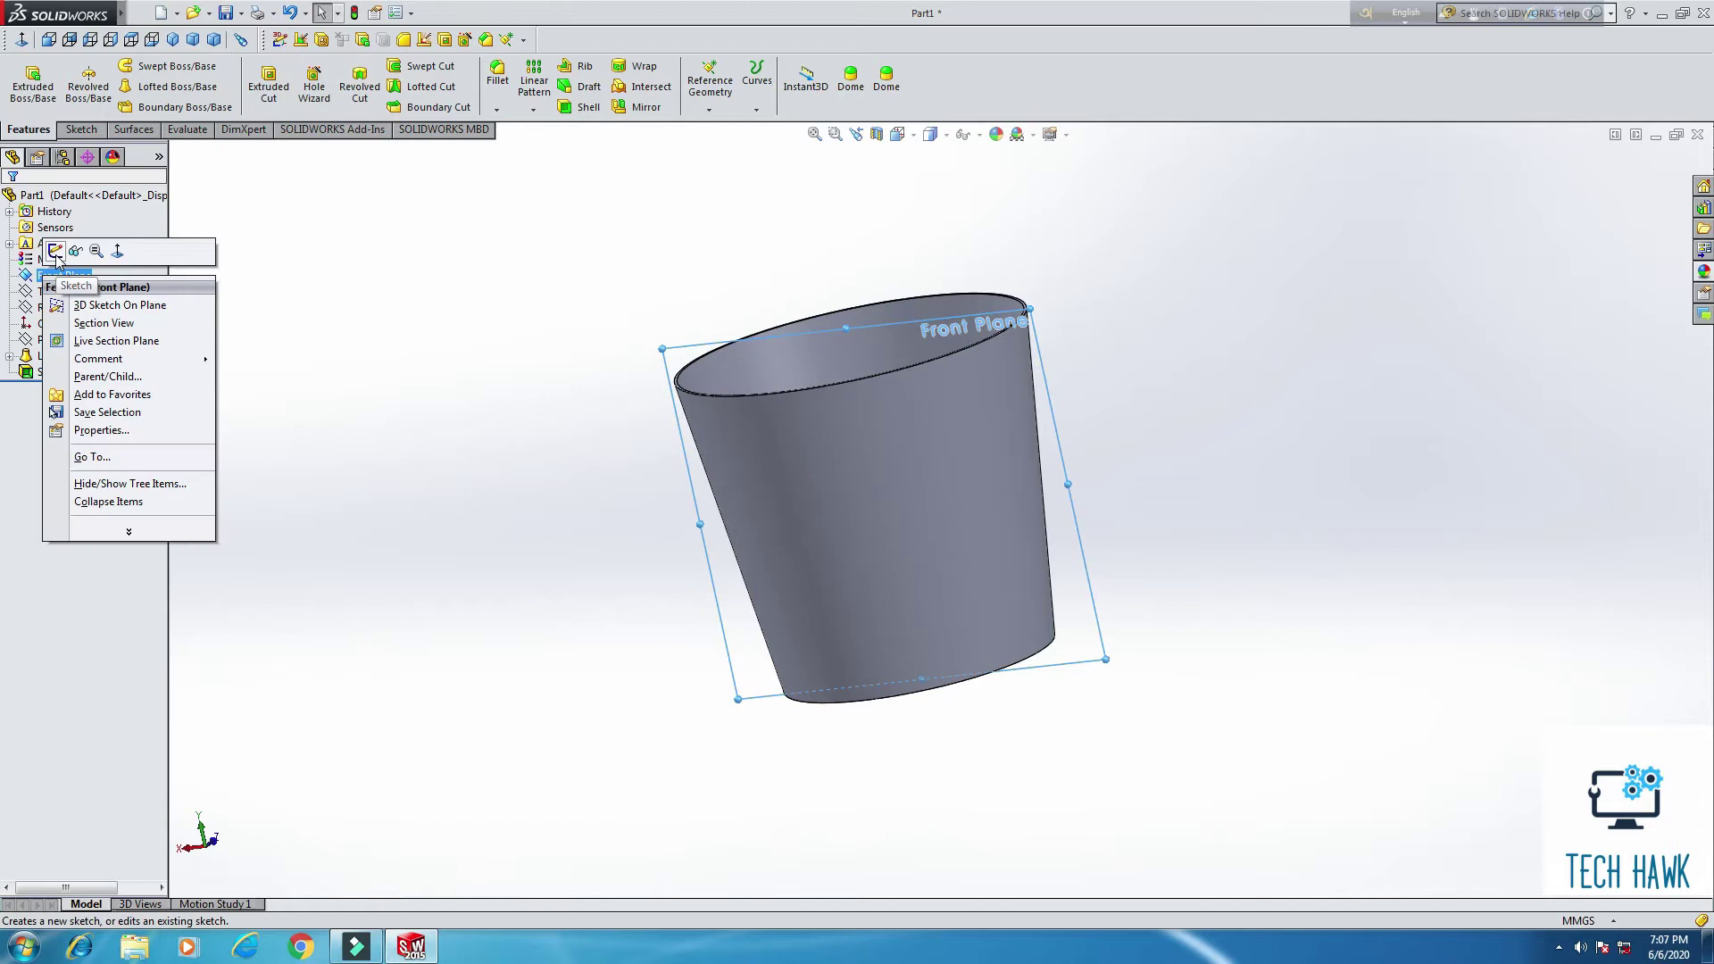
click(117, 251)
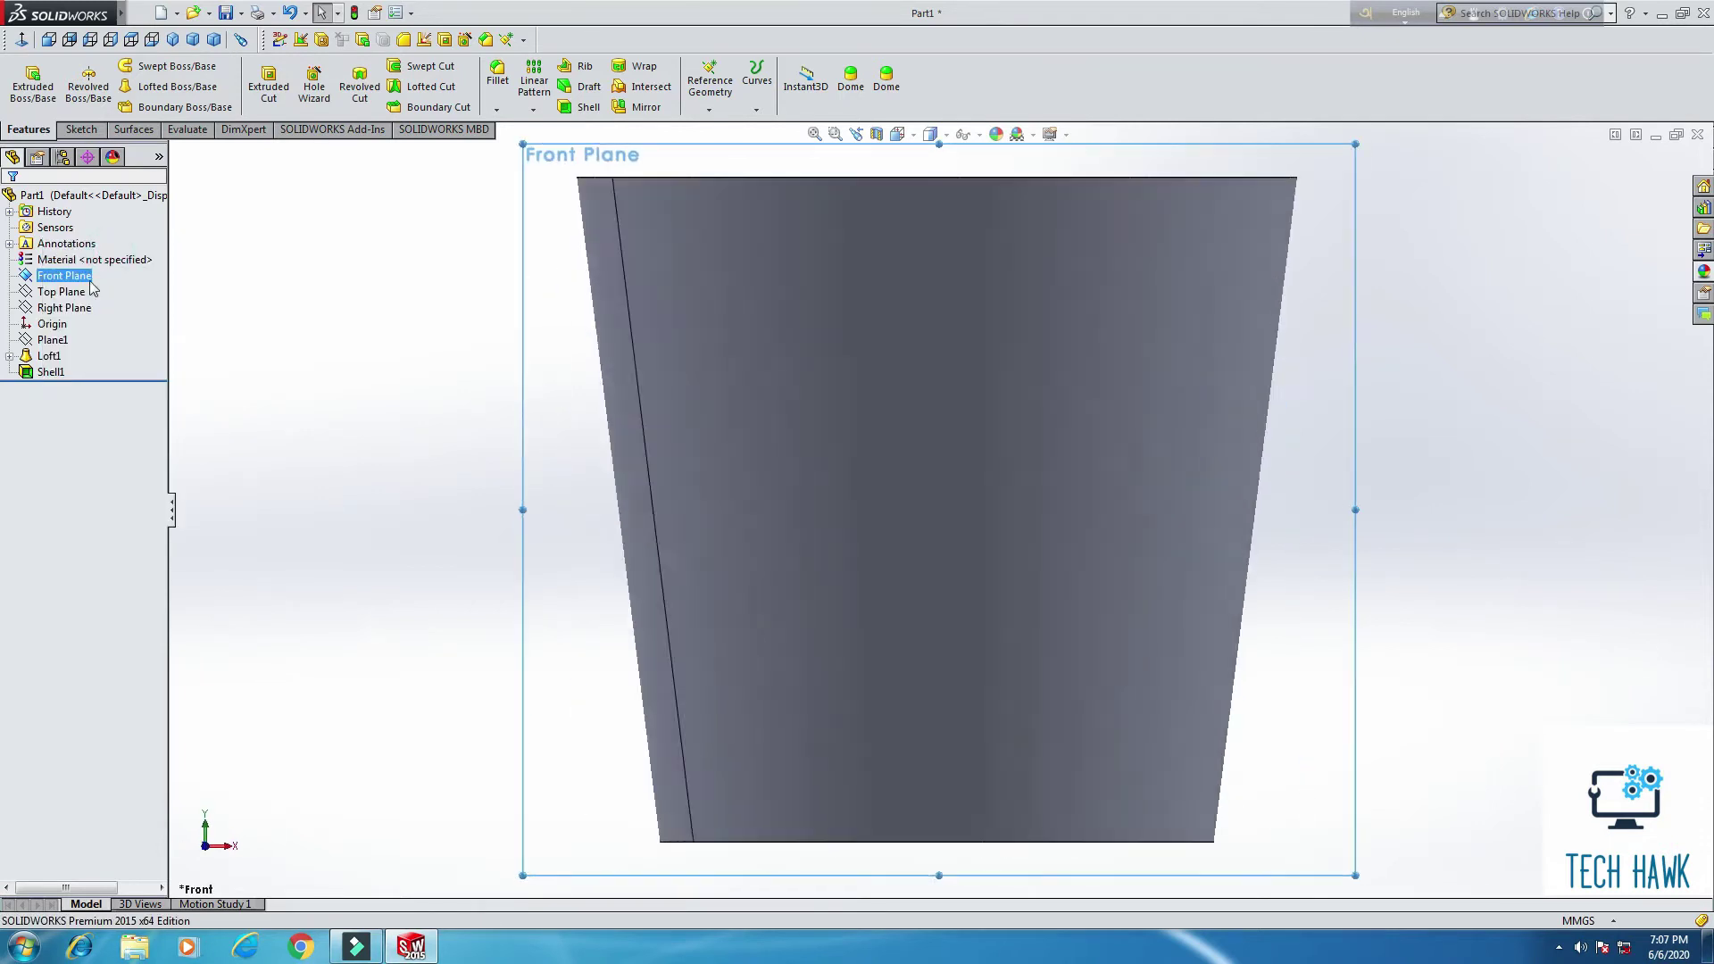
right_click(83, 282)
click(105, 249)
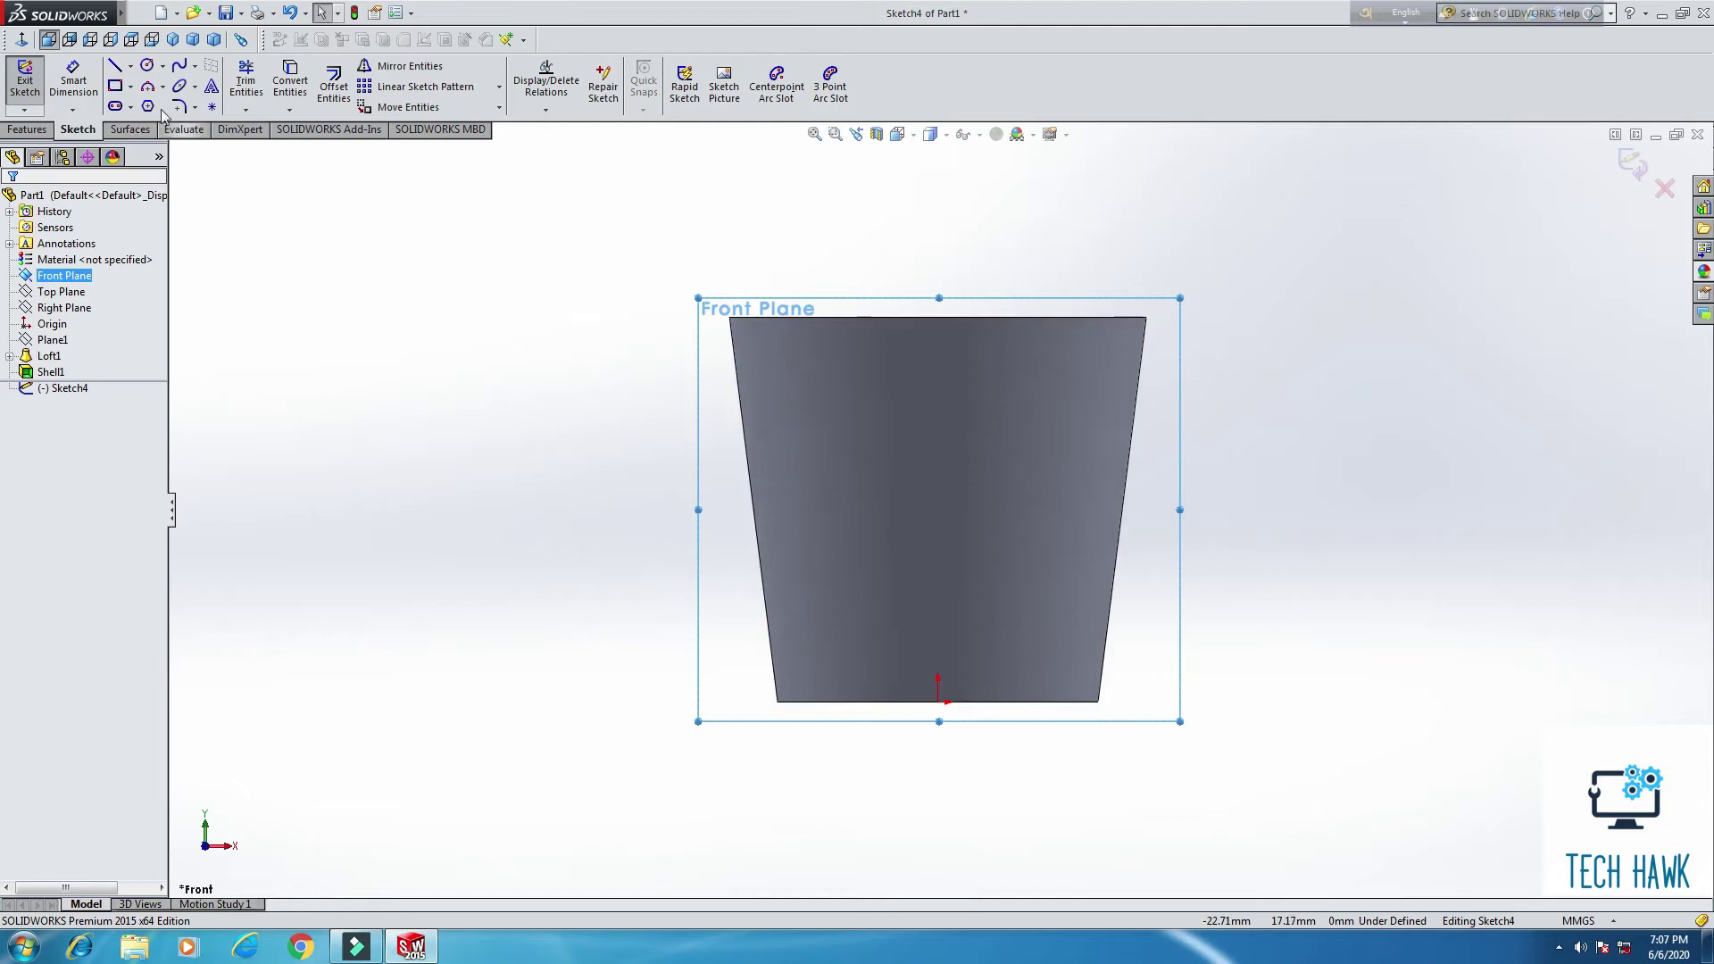
Step: Draw a small circle near the centre of the cup face
click(148, 67)
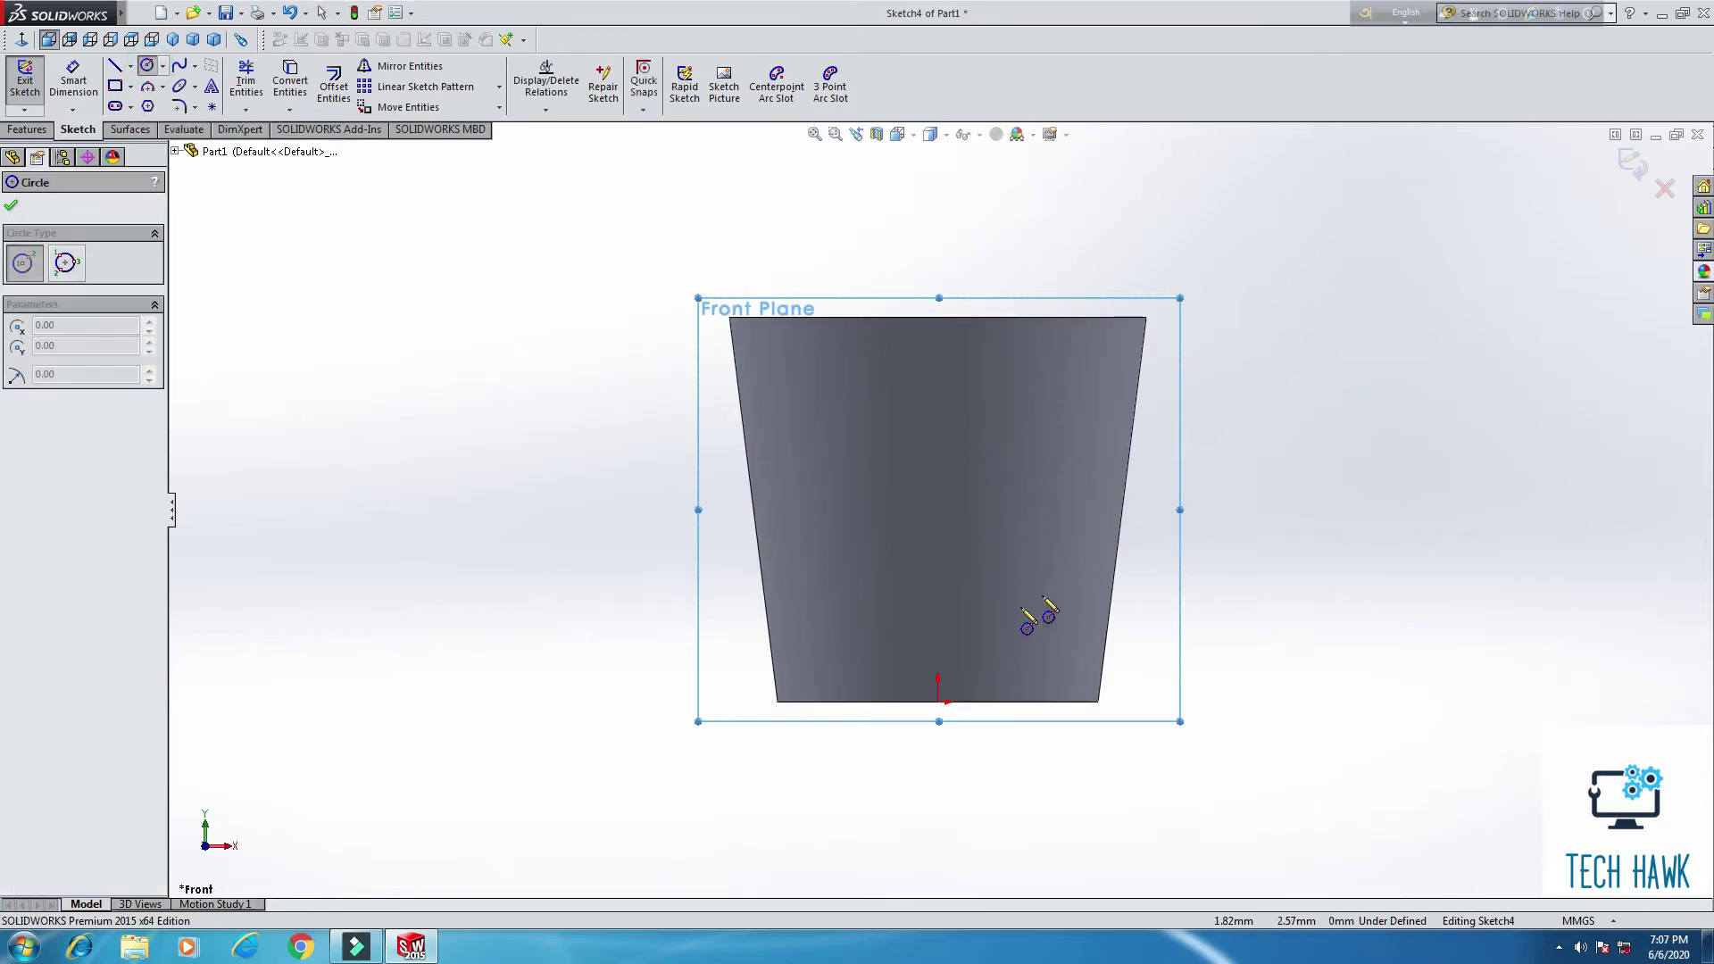
click(937, 496)
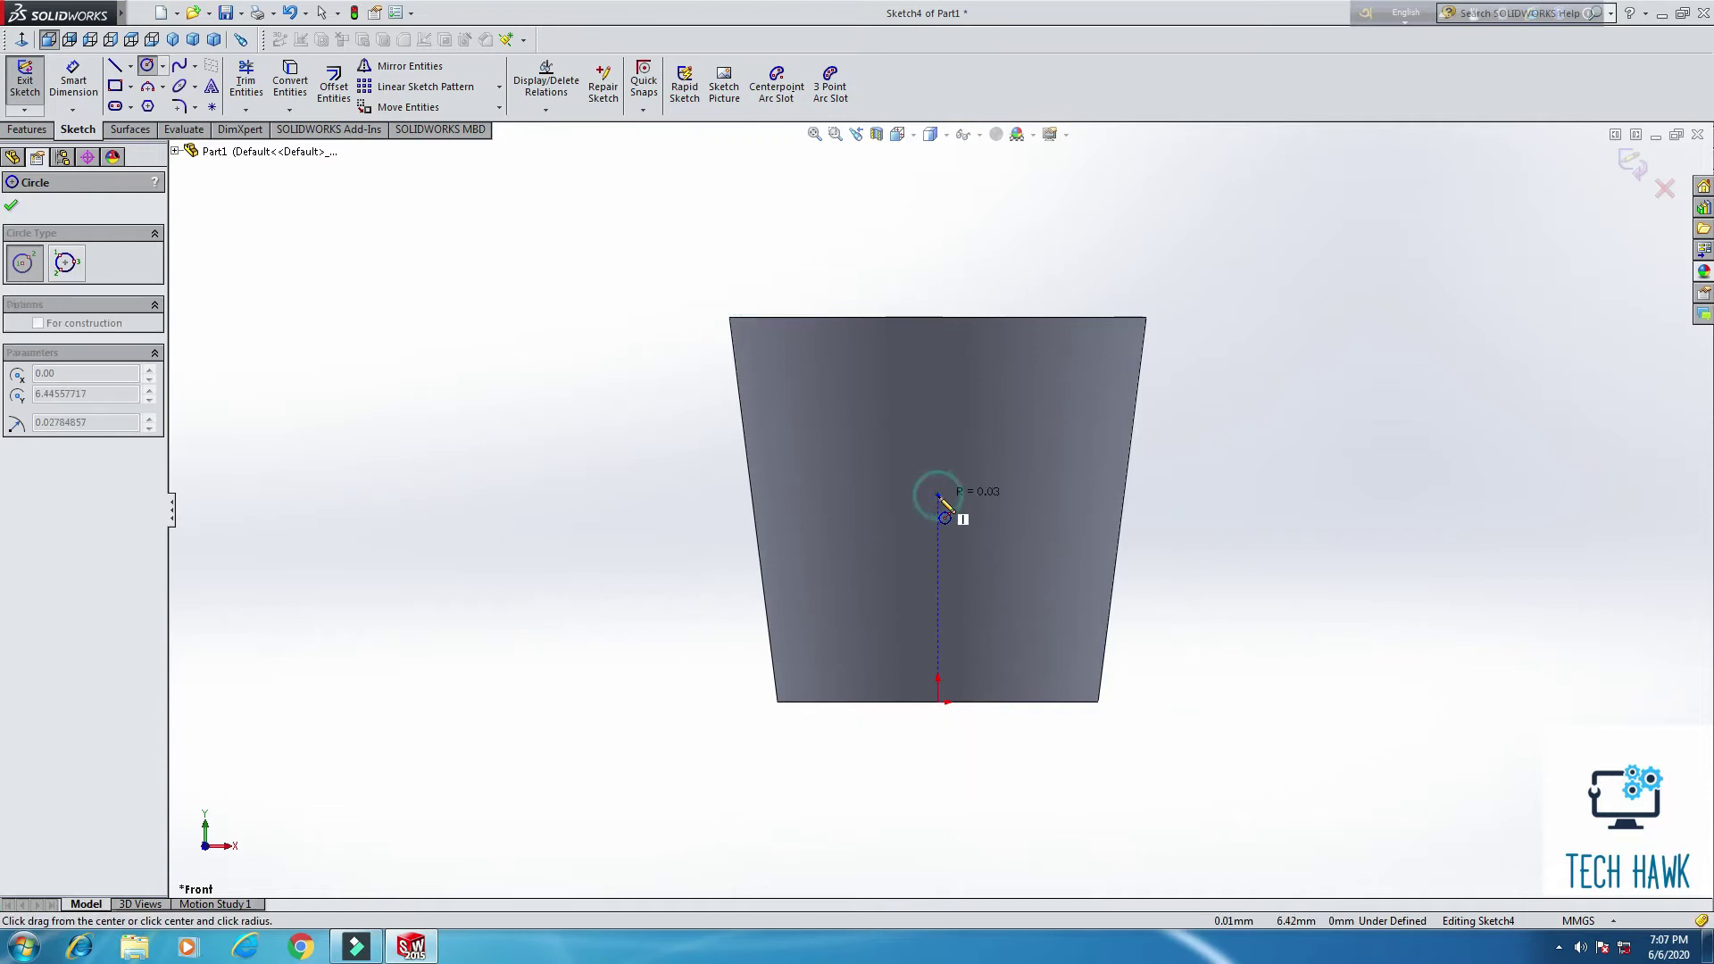
click(978, 498)
right_click(1078, 471)
click(1107, 473)
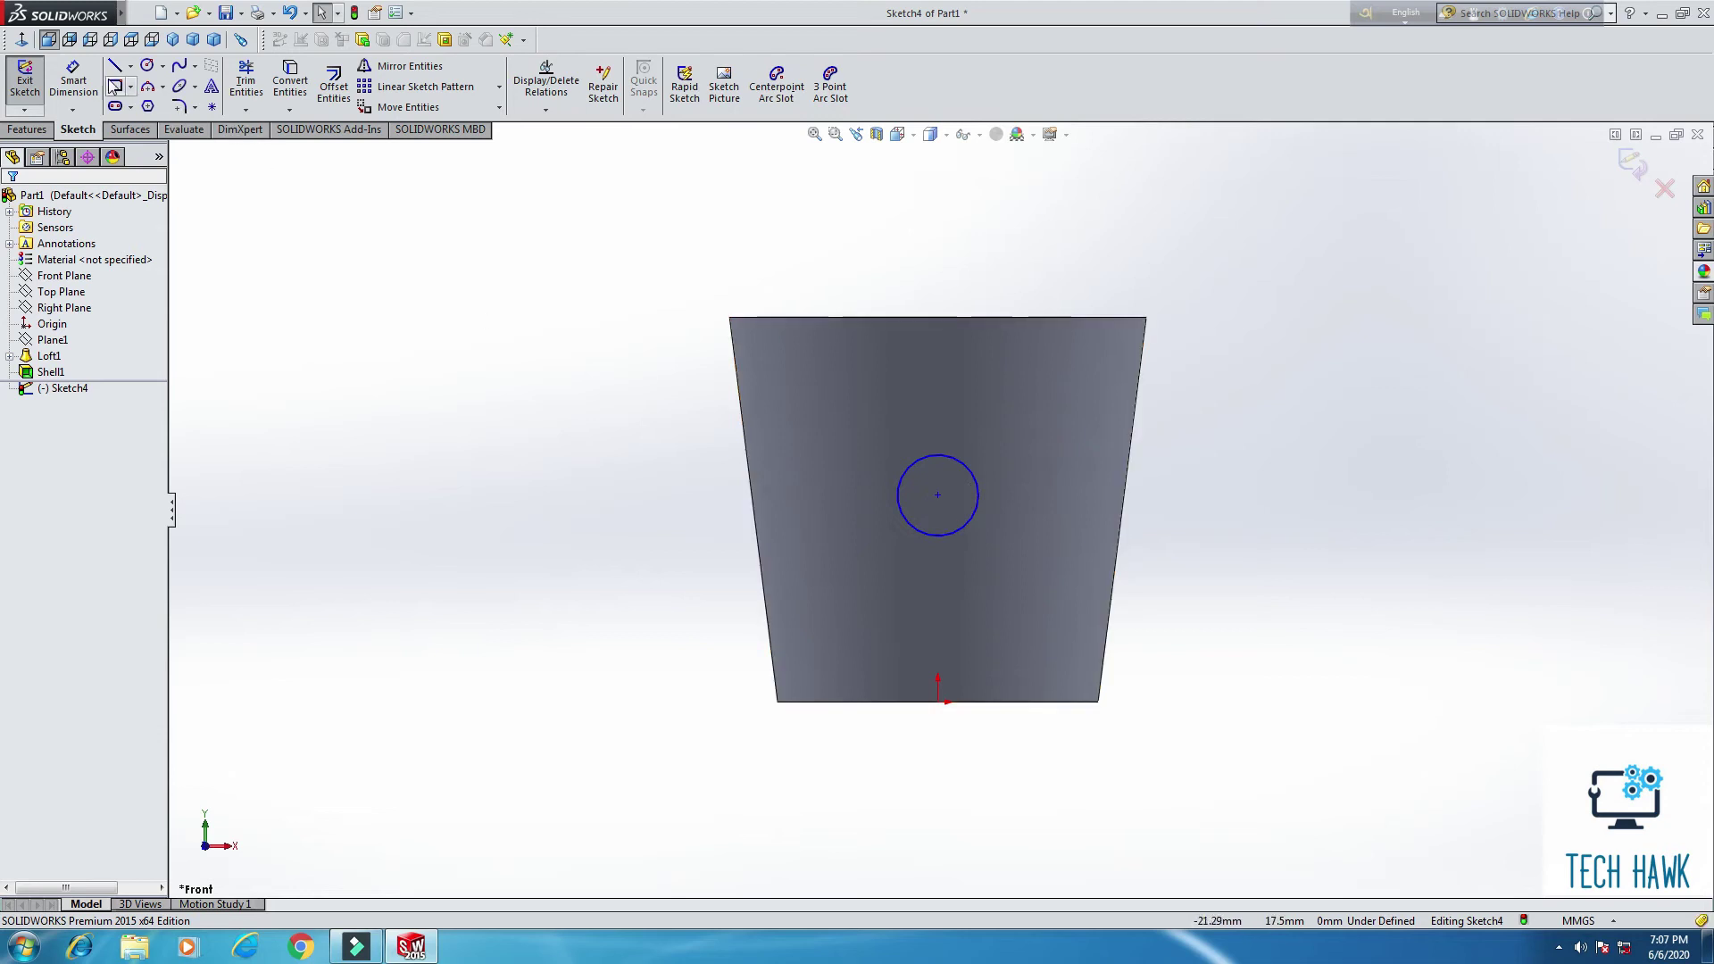
click(73, 81)
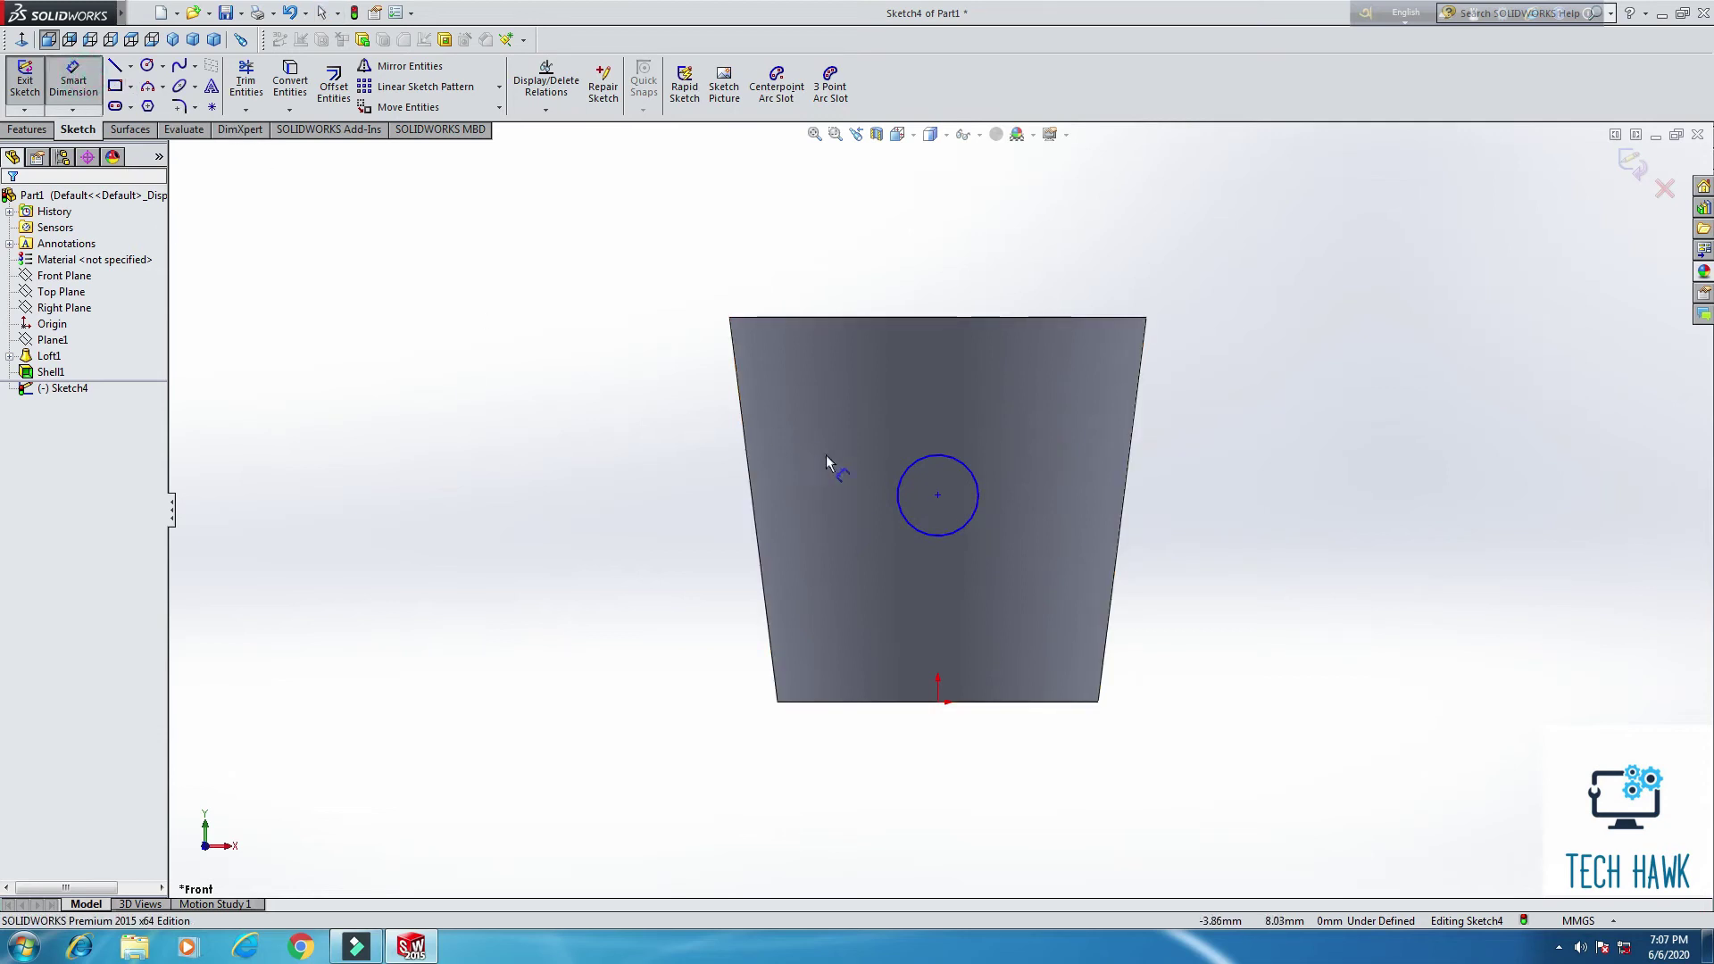
Step: Dimension the small circle's diameter, entering 0.50 mm then 0.25 mm
click(897, 493)
click(864, 497)
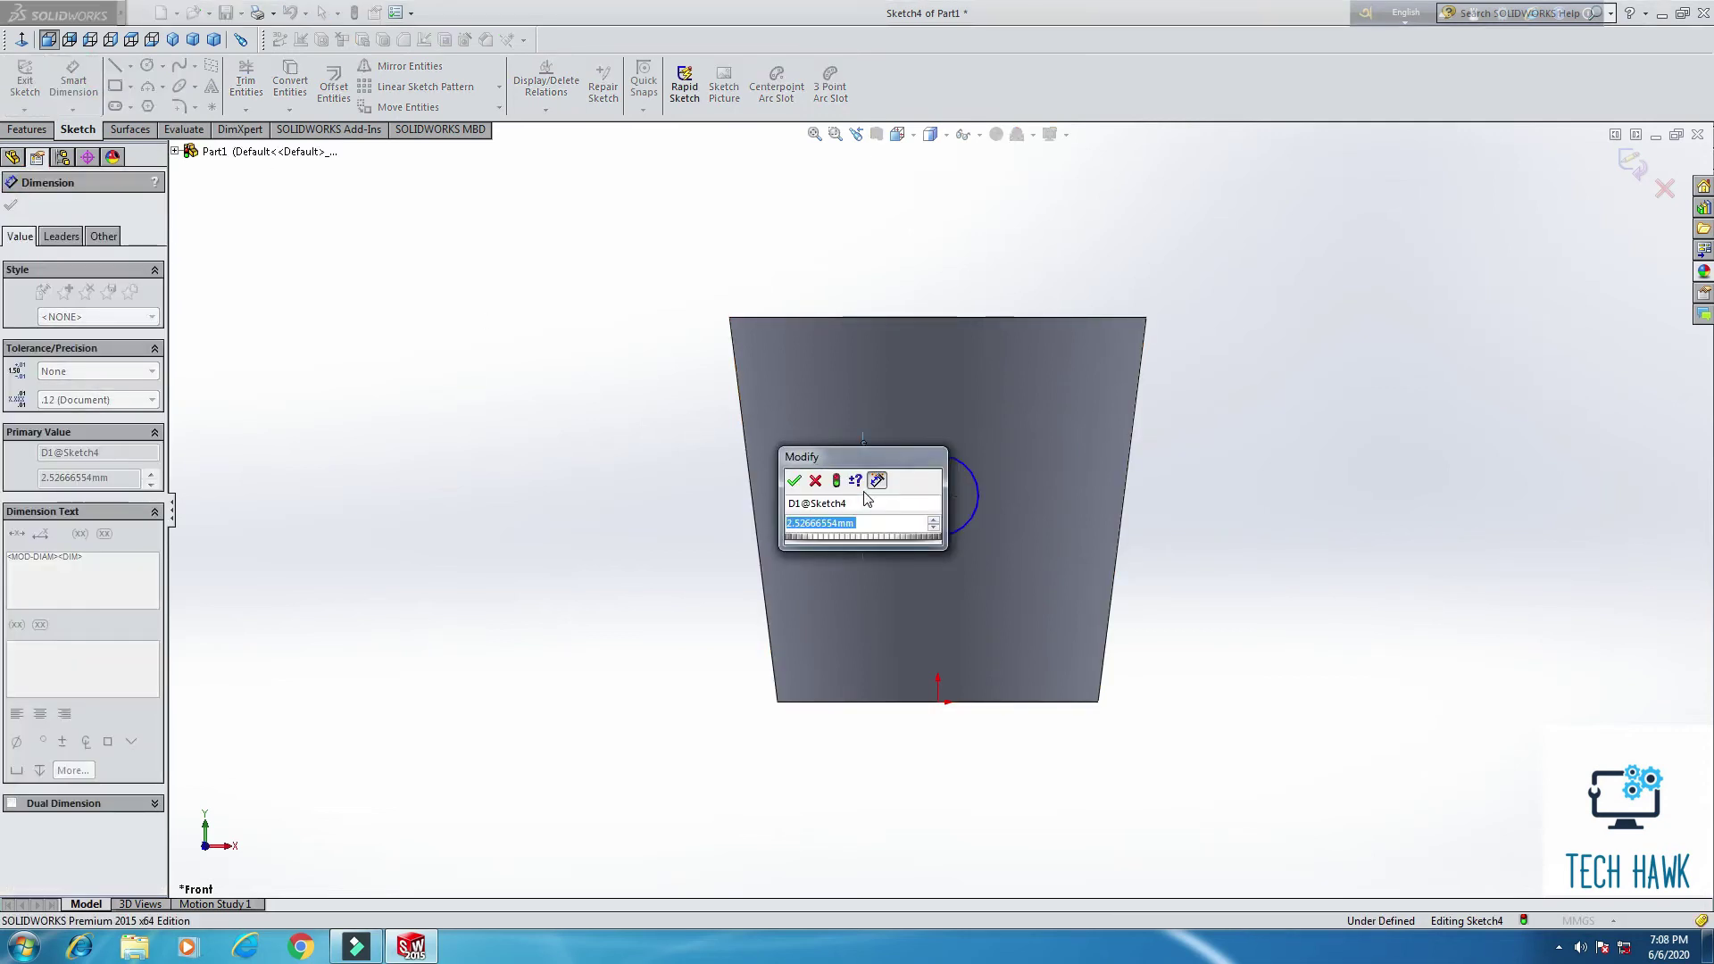
text(0.5)
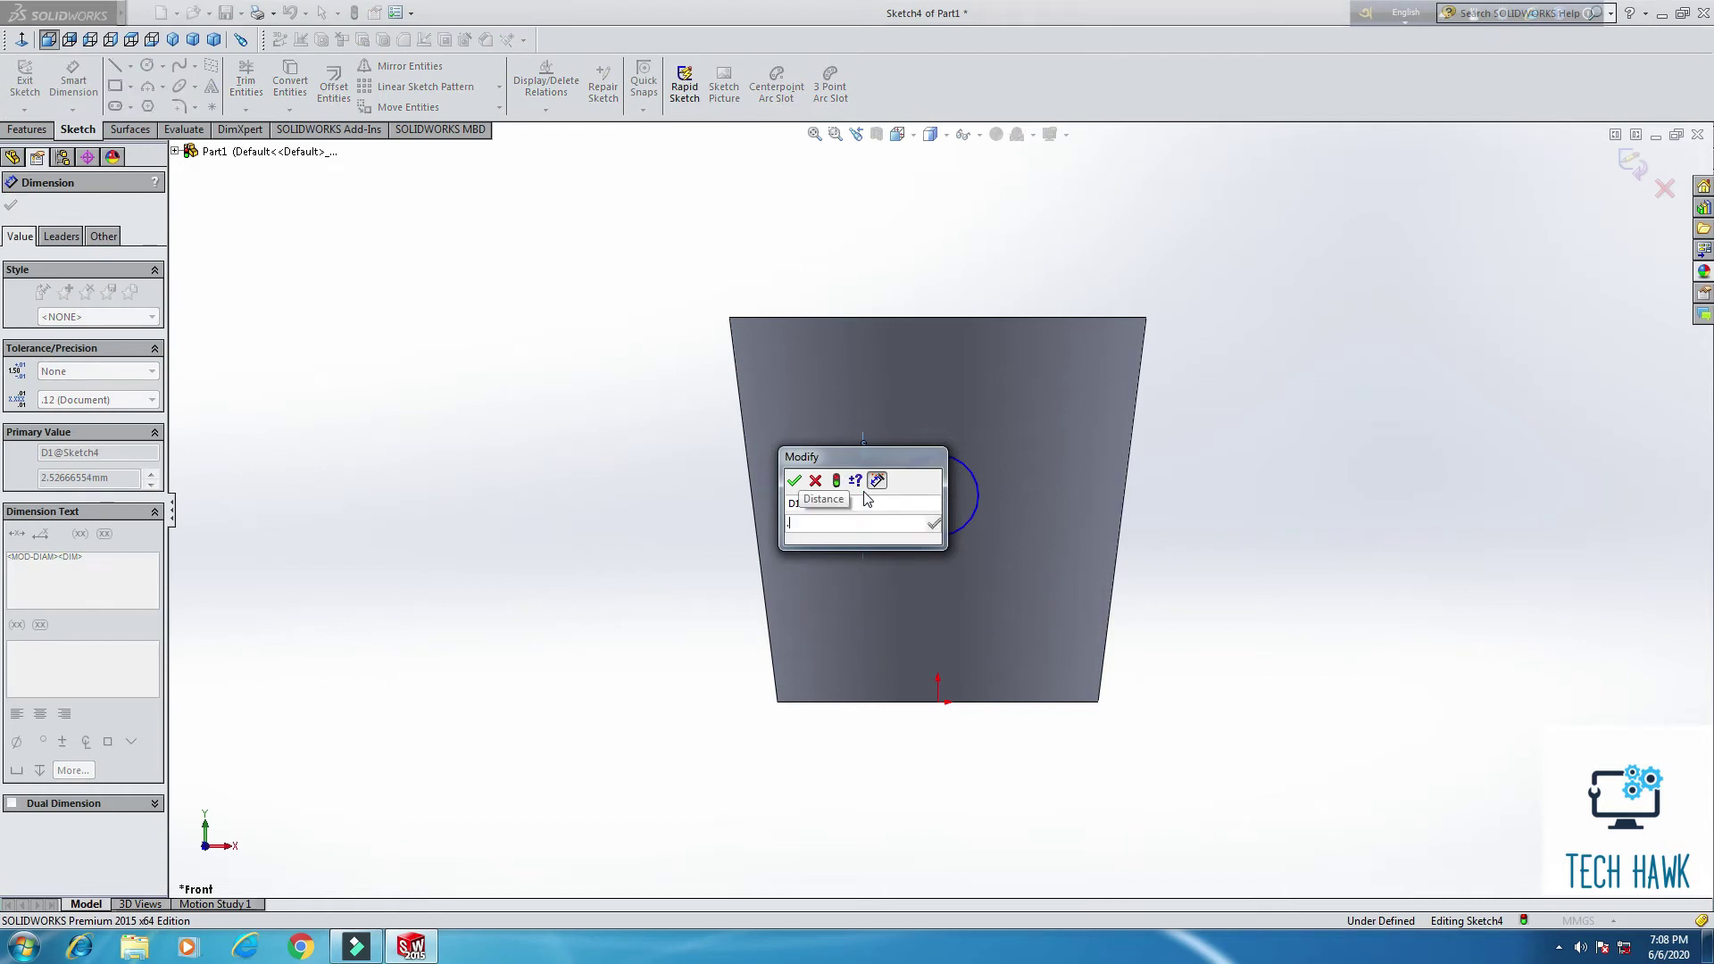
key(Return)
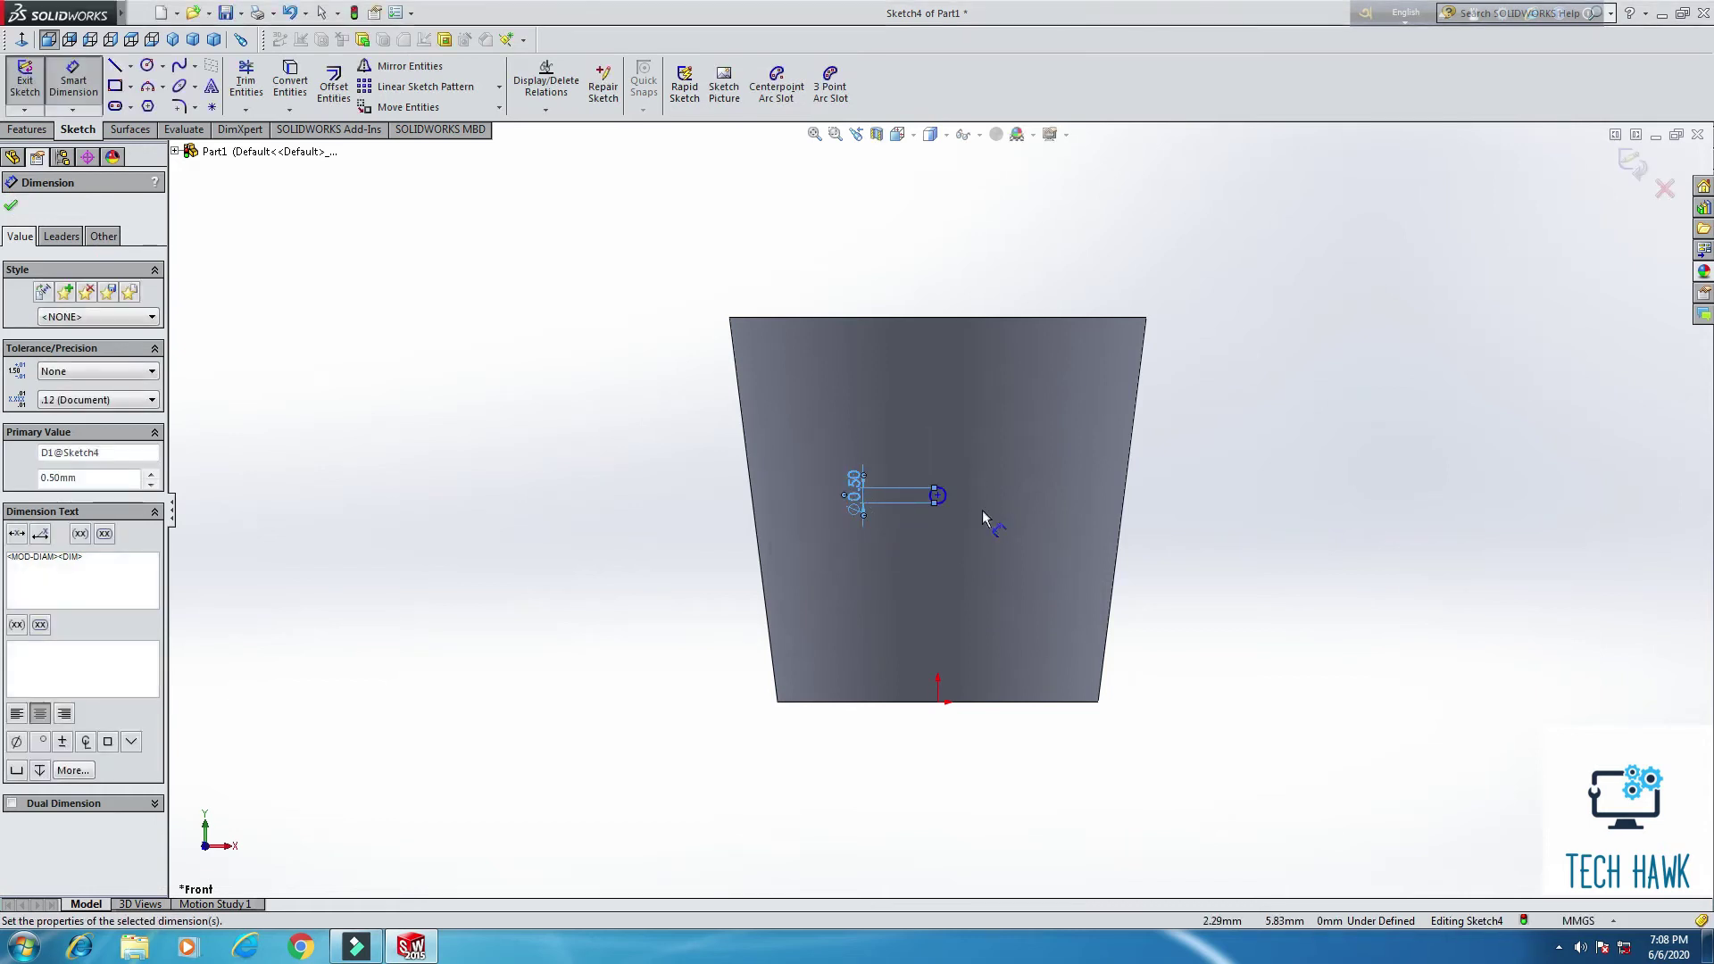
double_click(859, 486)
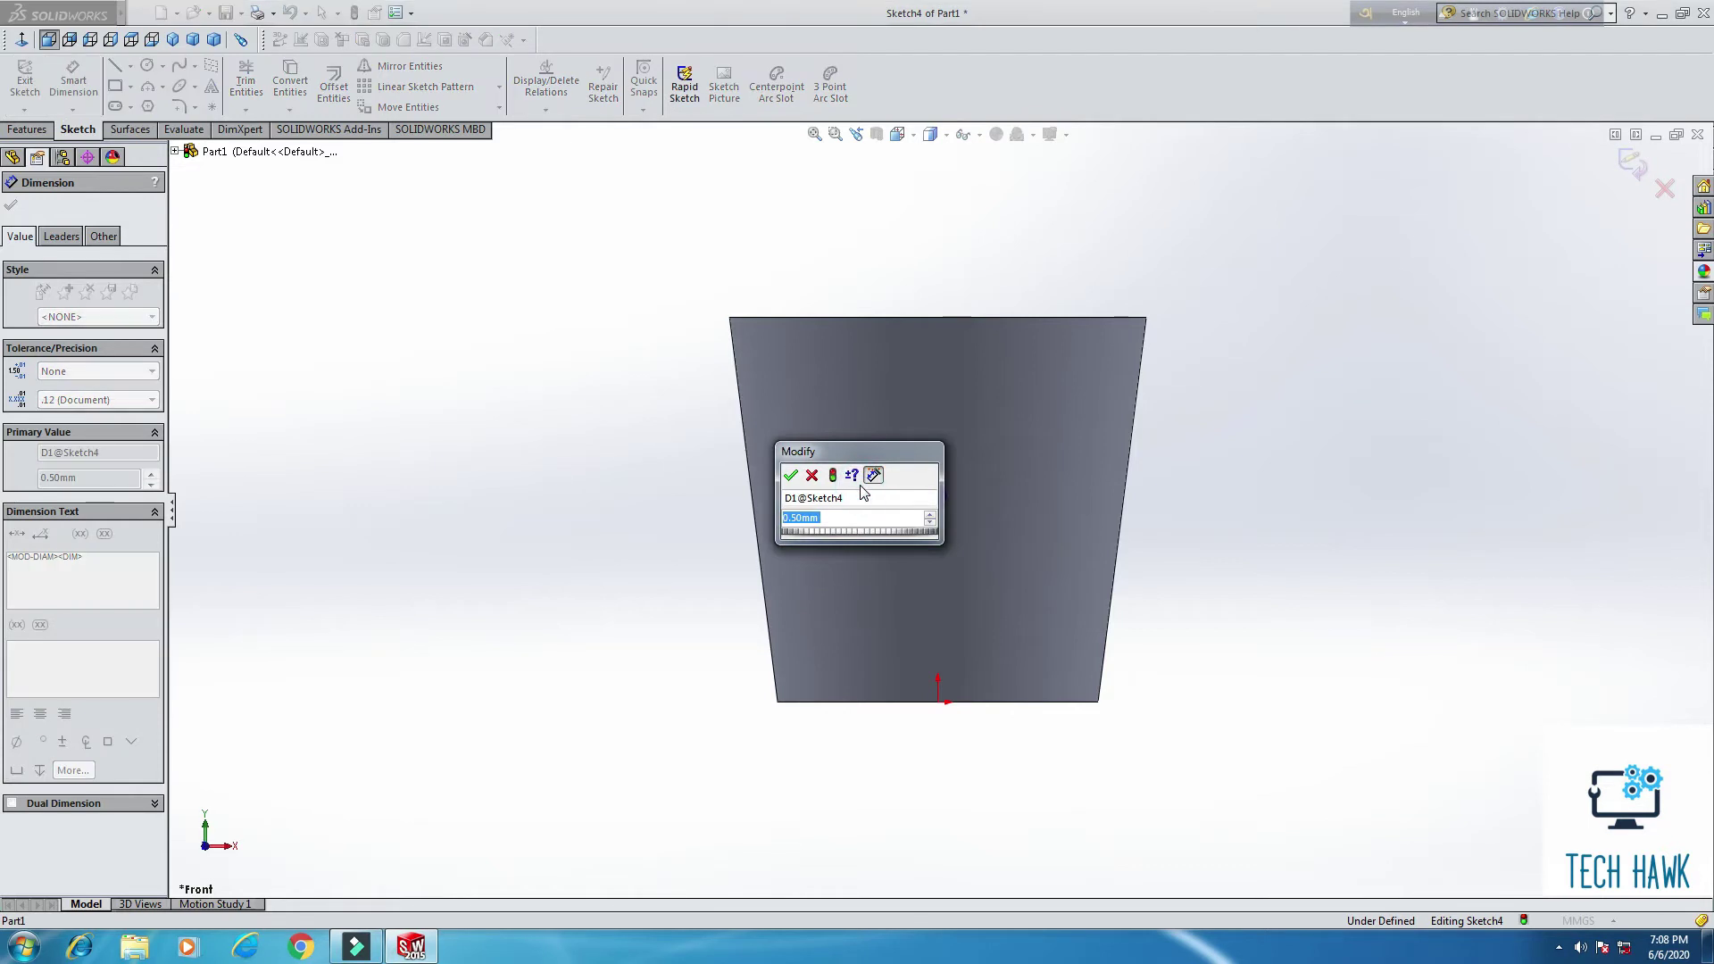
text(0.25)
key(Return)
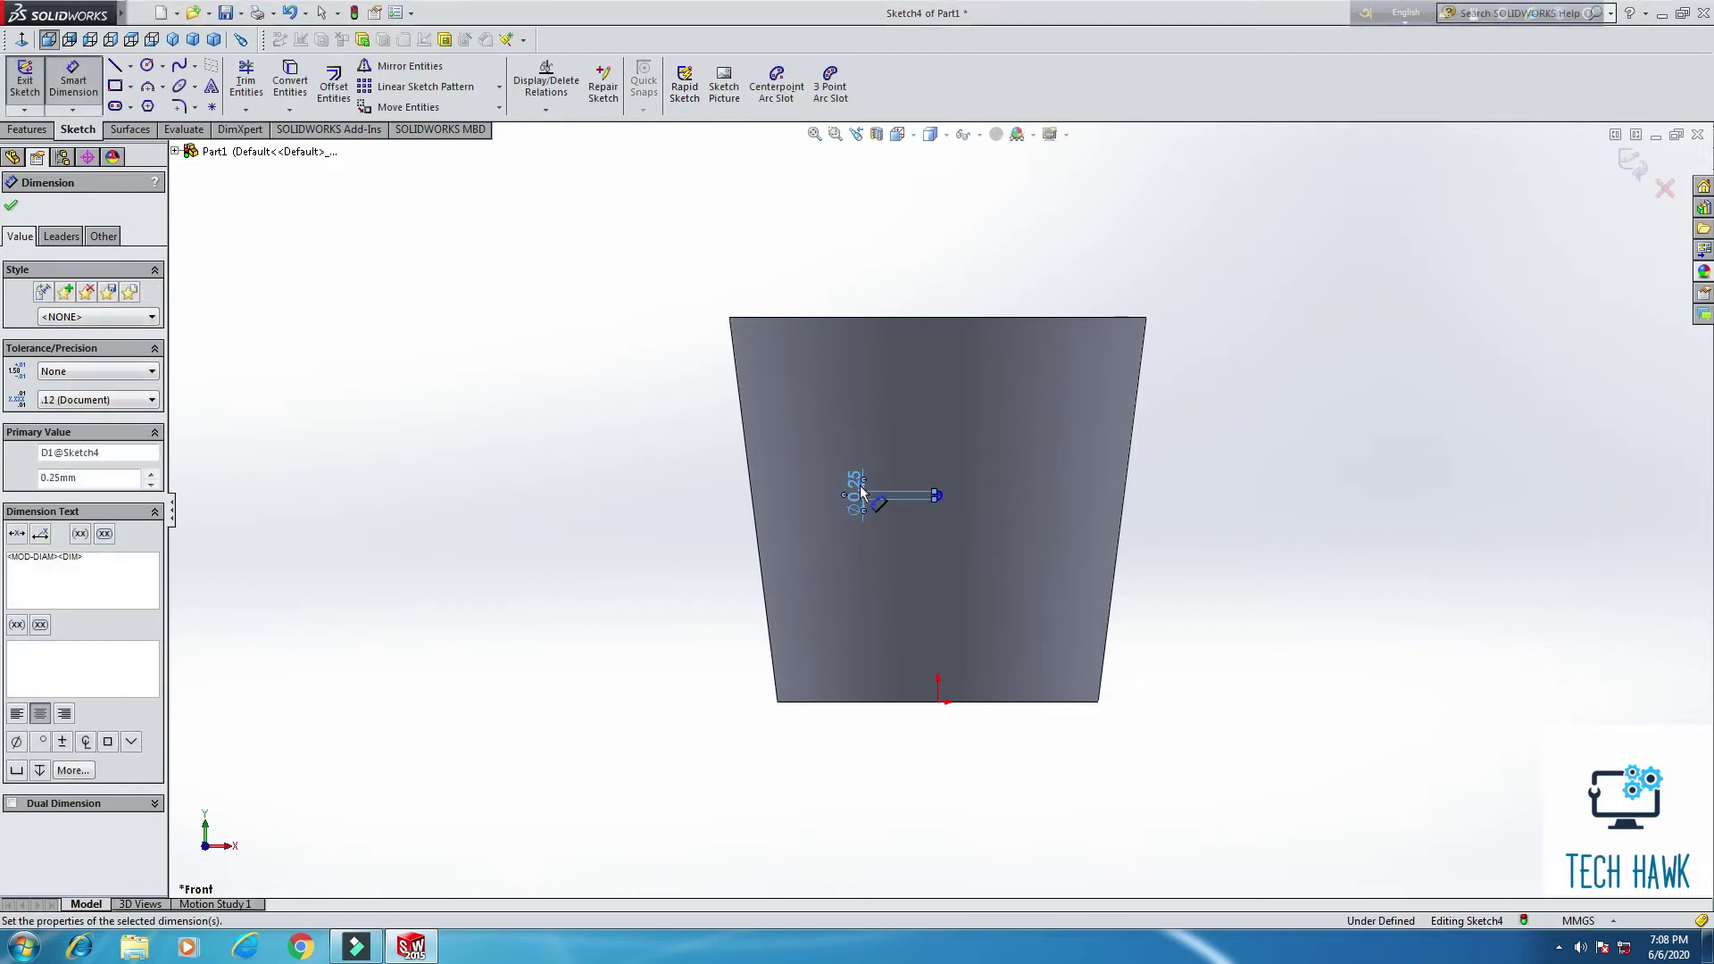
Step: Set the hole circle's diameter to 0.30 mm and exit Sketch4
scroll(1031, 527, down, 5)
scroll(1030, 527, up, 4)
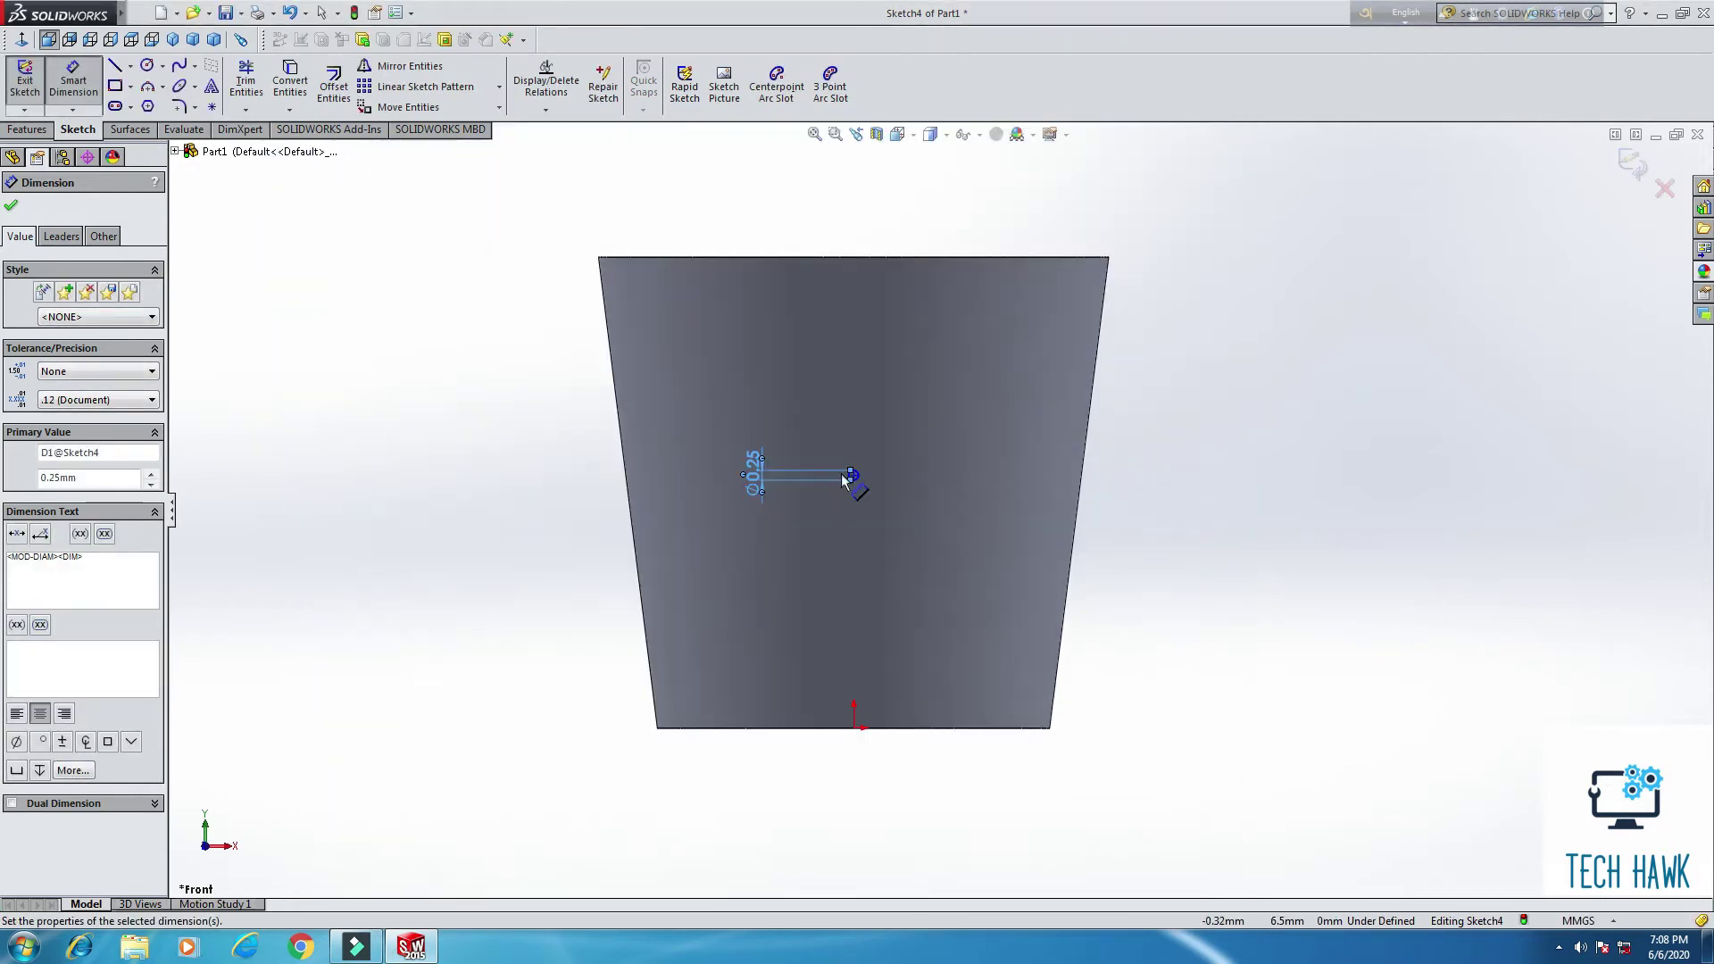
double_click(749, 466)
text(0.3)
key(Return)
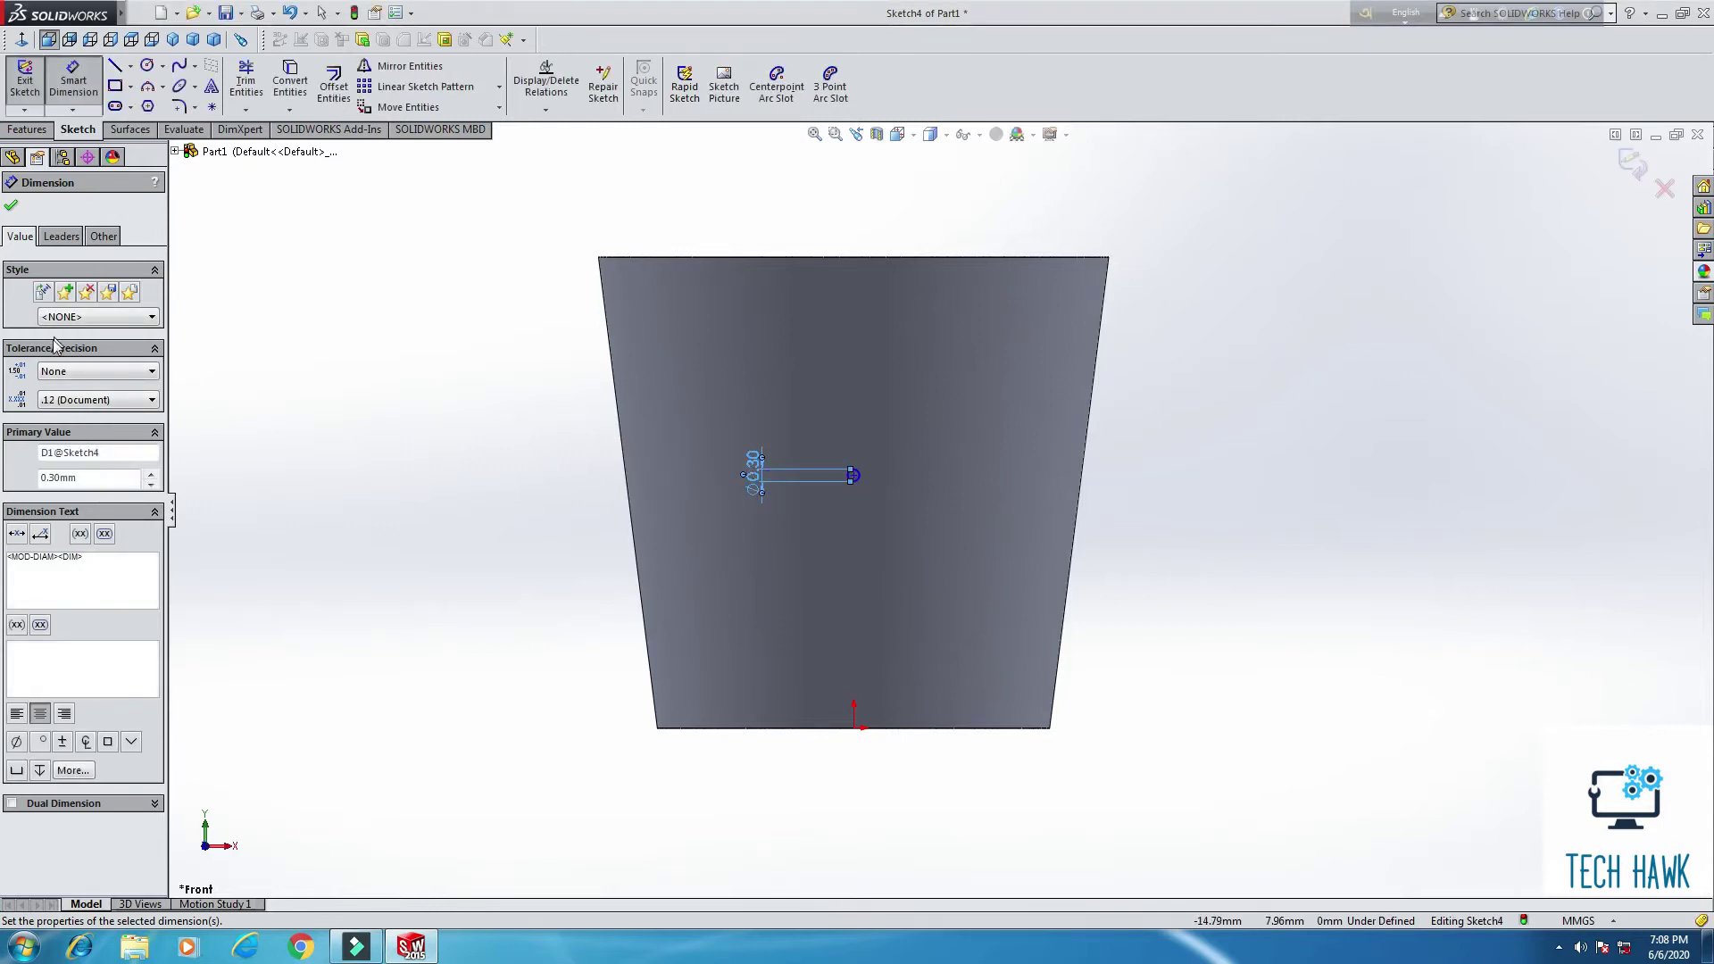
click(77, 72)
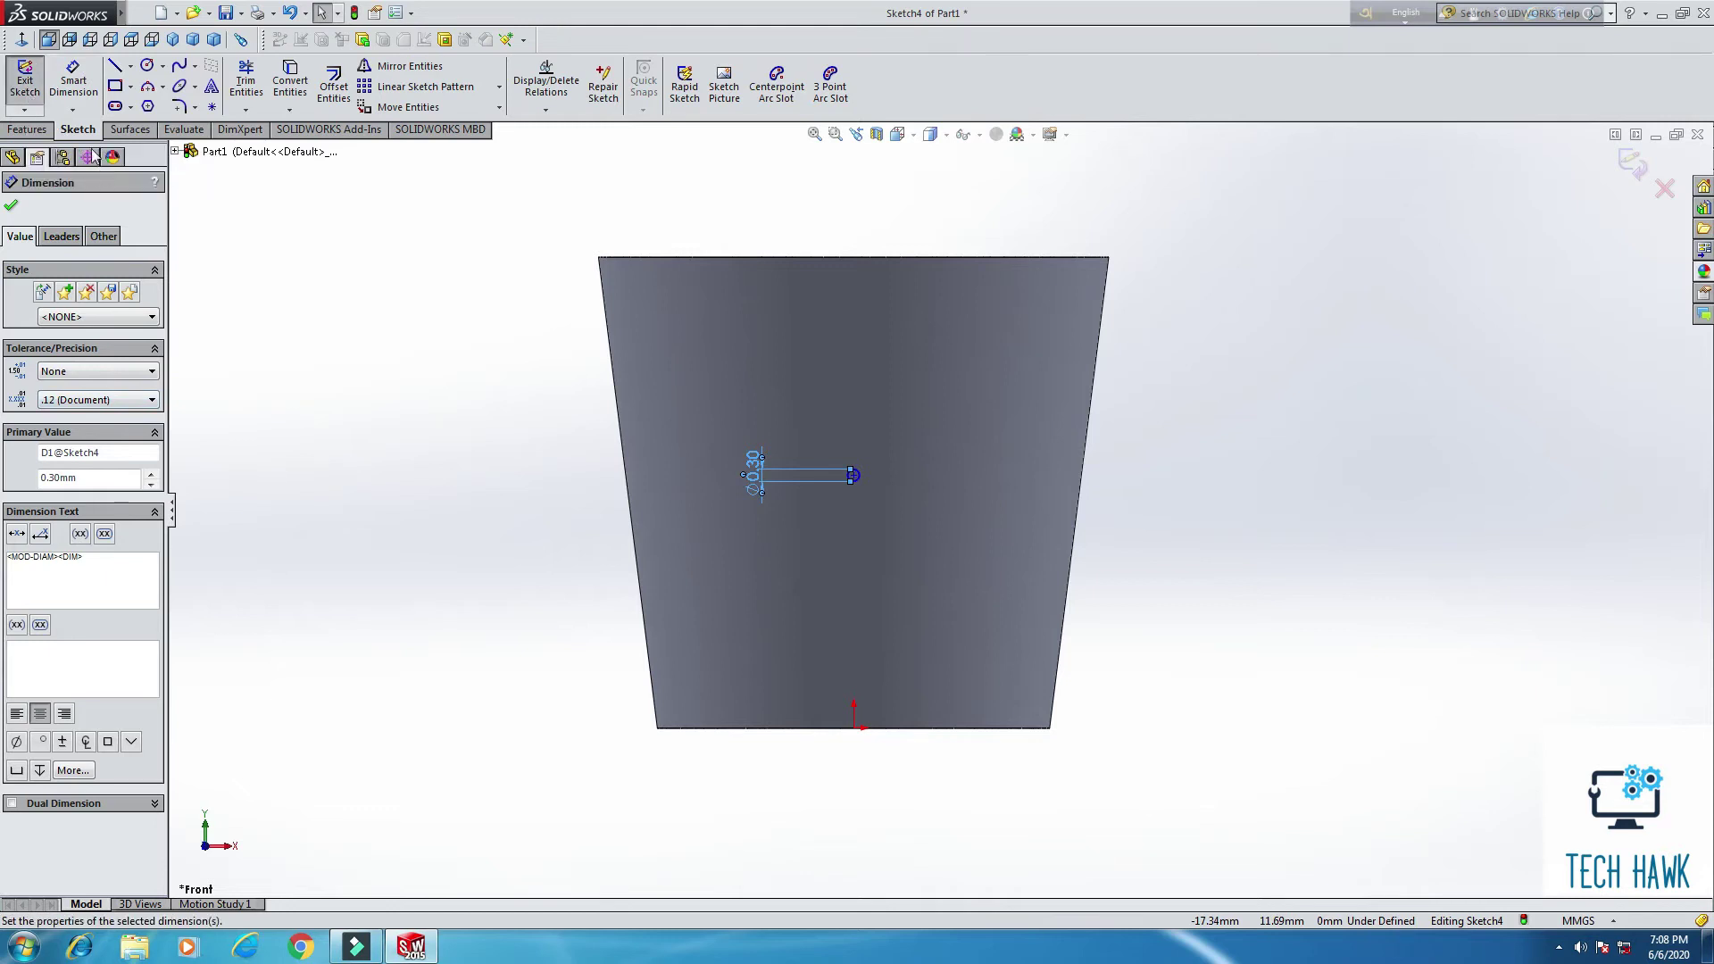
click(25, 85)
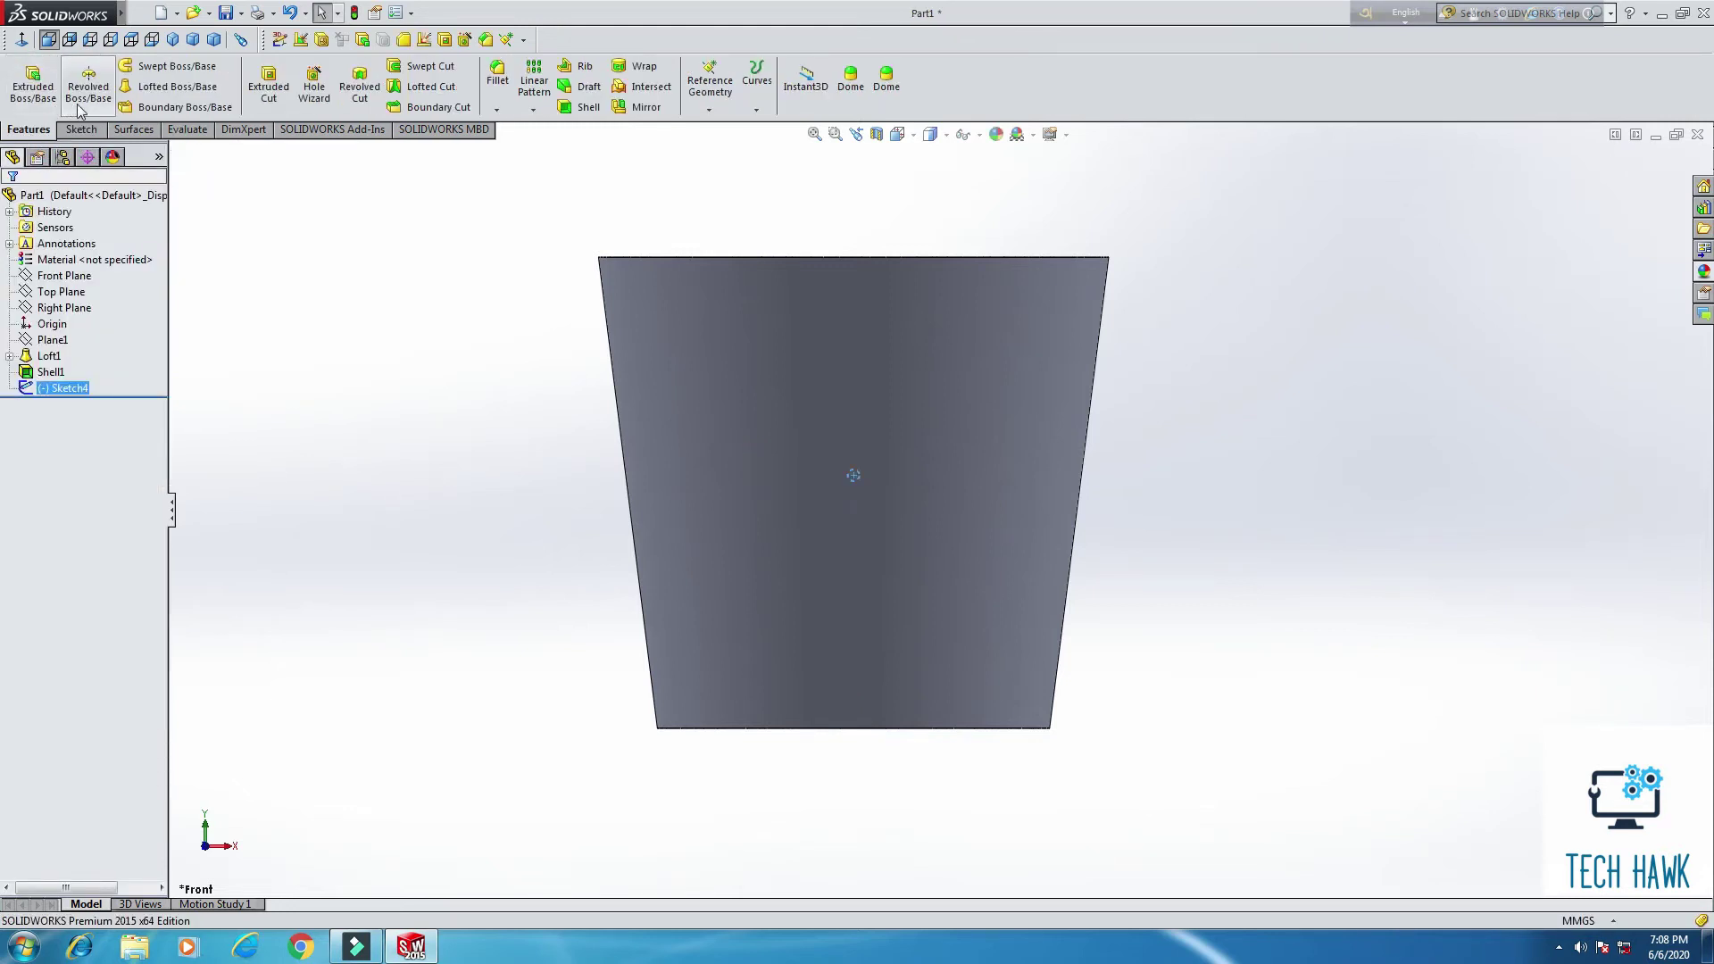
Step: Extrude-cut the 0.30 mm circle Through All to punch a hole in the wall
click(265, 92)
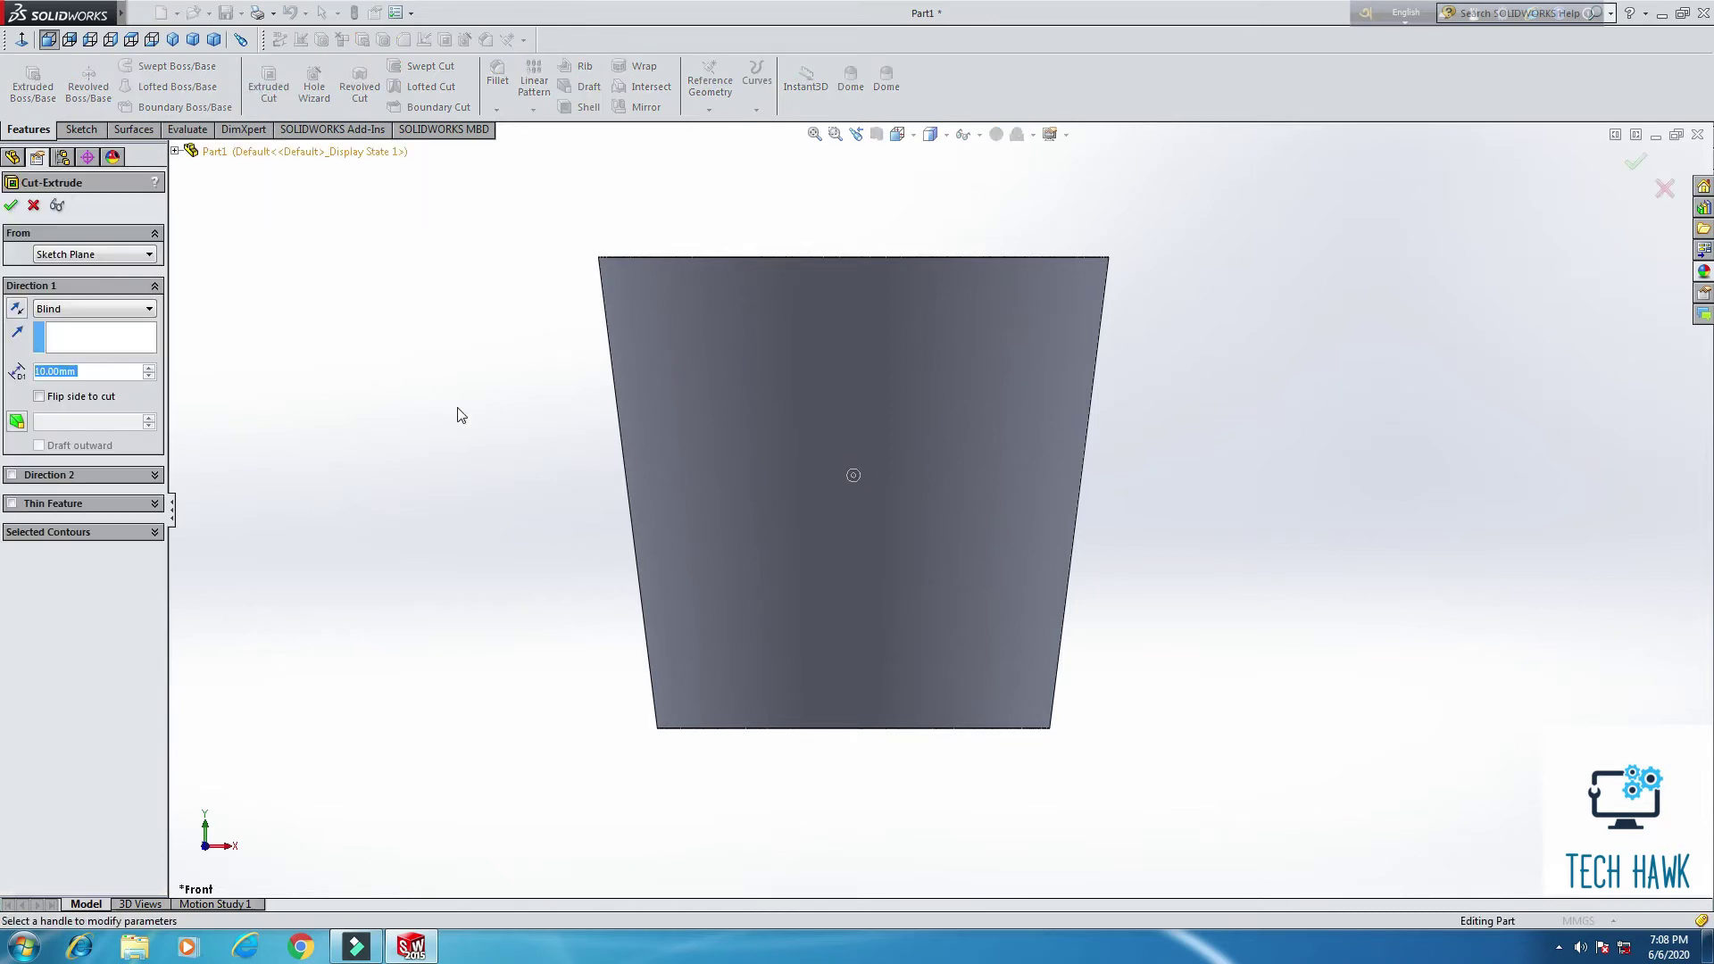
mouse_move(481, 548)
middle_down()
mouse_move(482, 444)
mouse_move(547, 600)
mouse_move(491, 566)
middle_up()
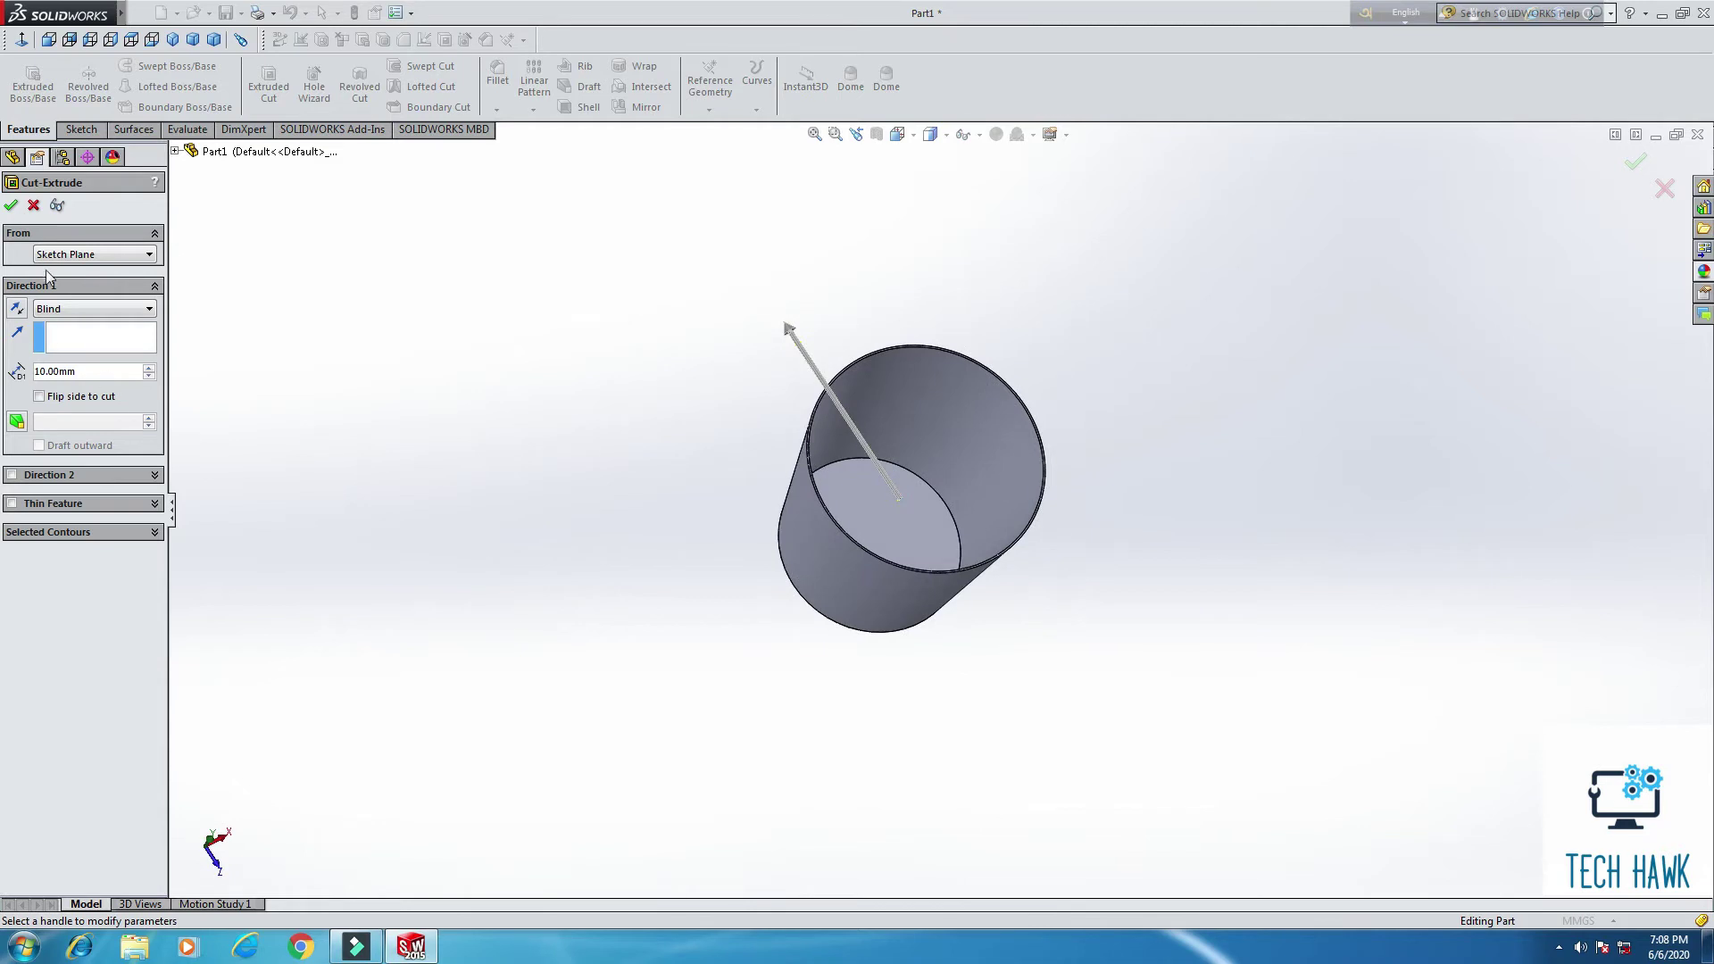
click(74, 312)
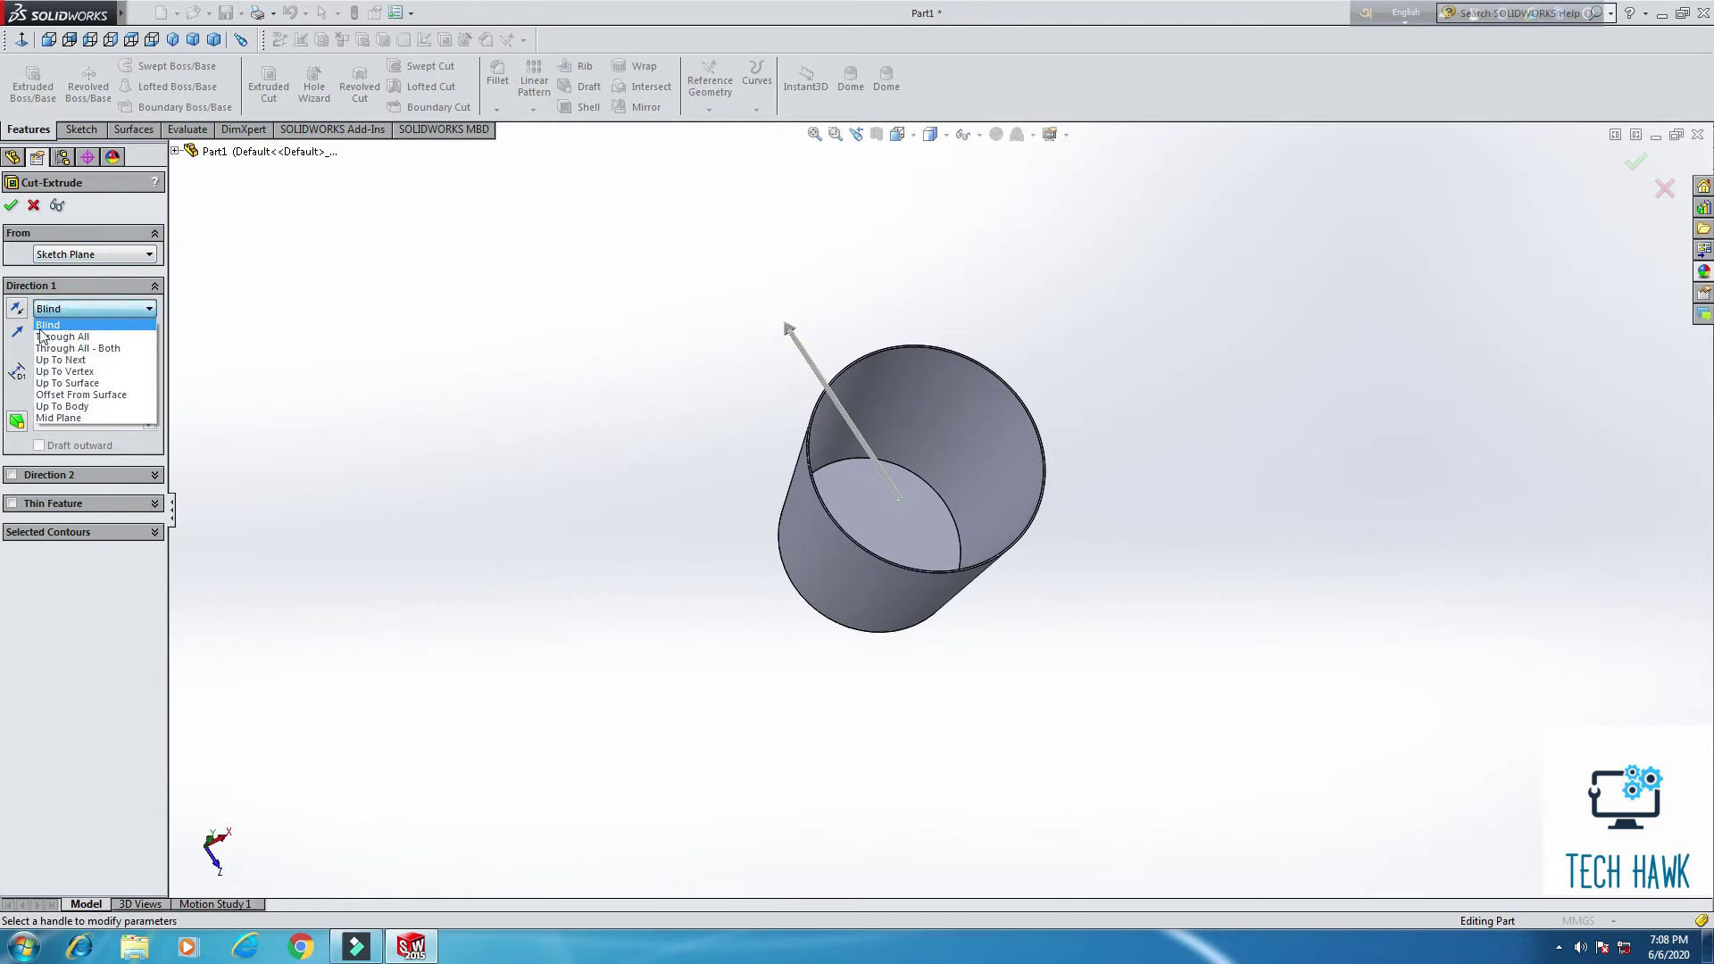
click(60, 338)
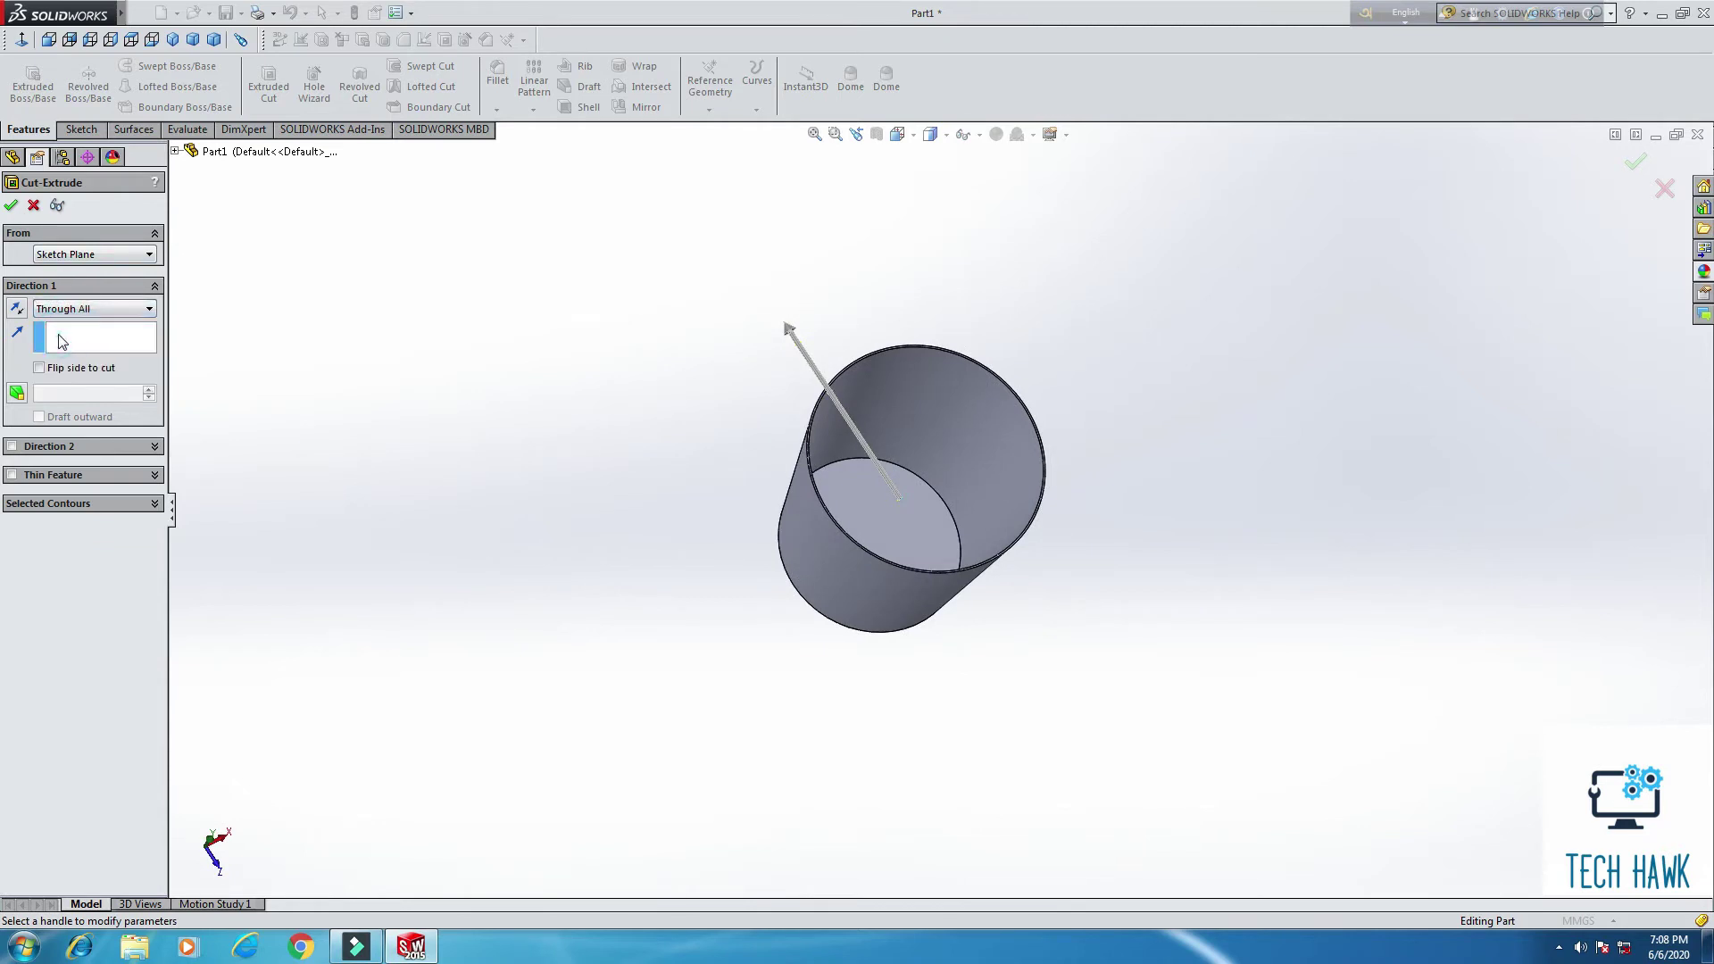
click(9, 208)
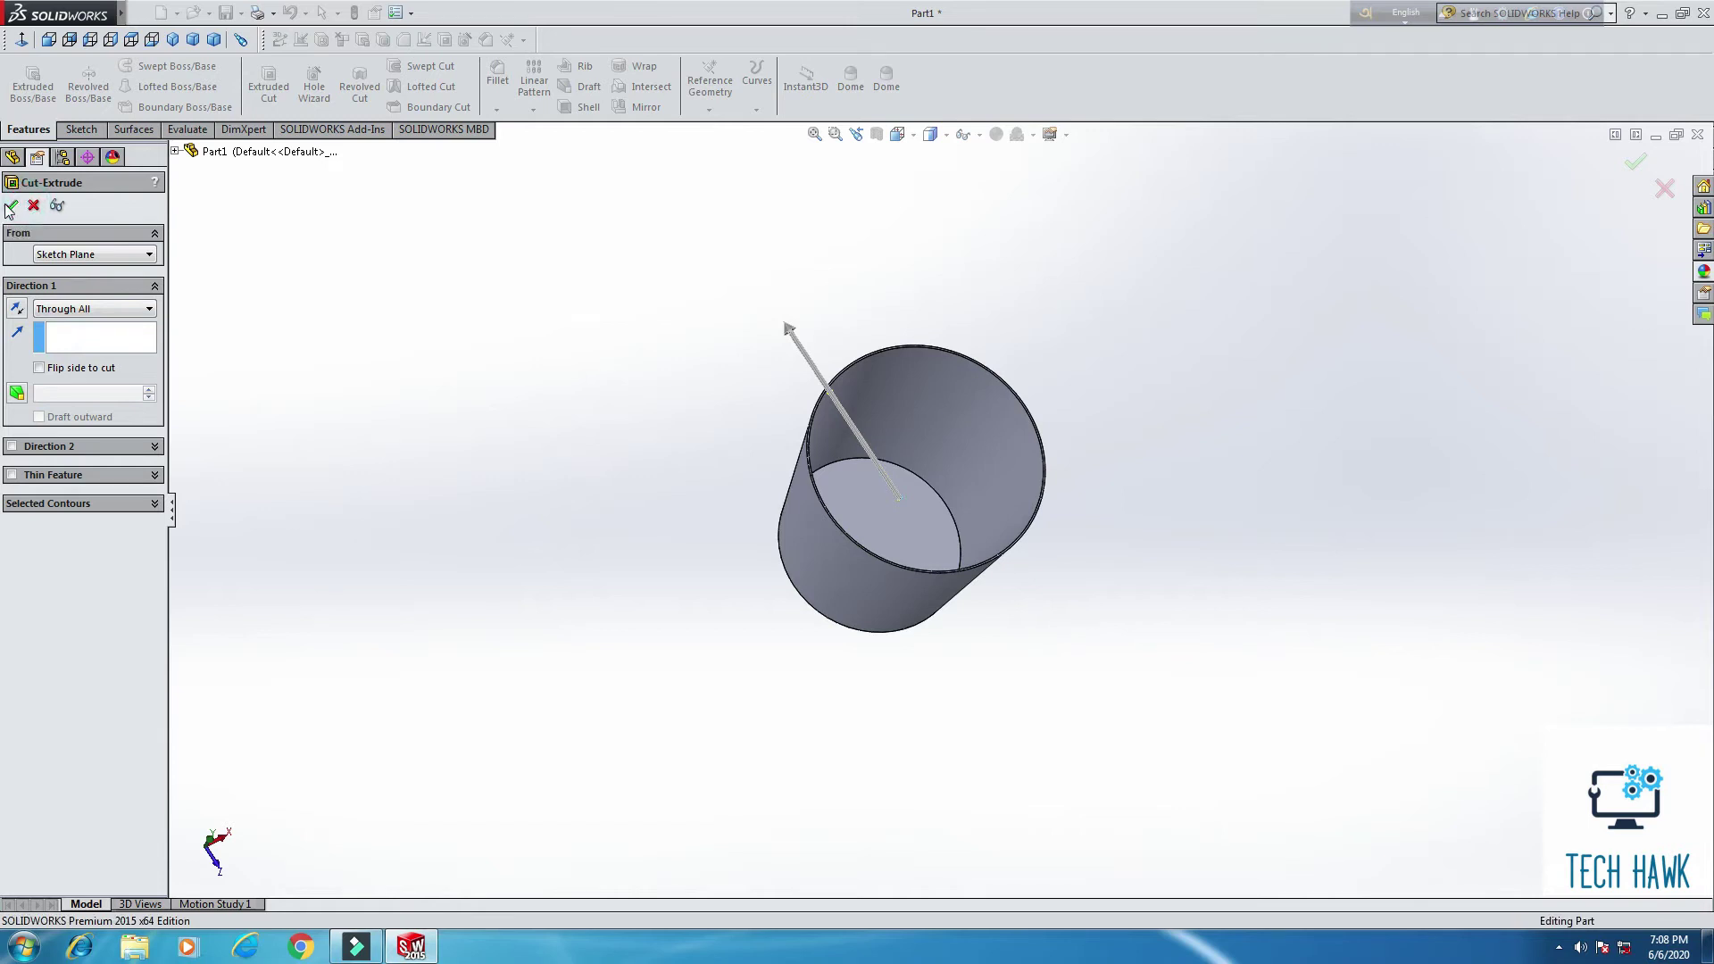
Step: Orbit and zoom to inspect the new hole from outside and through the open top
middle_drag(761, 645, 1048, 578)
scroll(932, 466, down, 3)
scroll(932, 466, down, 3)
middle_drag(1006, 459, 750, 541)
scroll(830, 566, down, 3)
scroll(843, 548, up, 3)
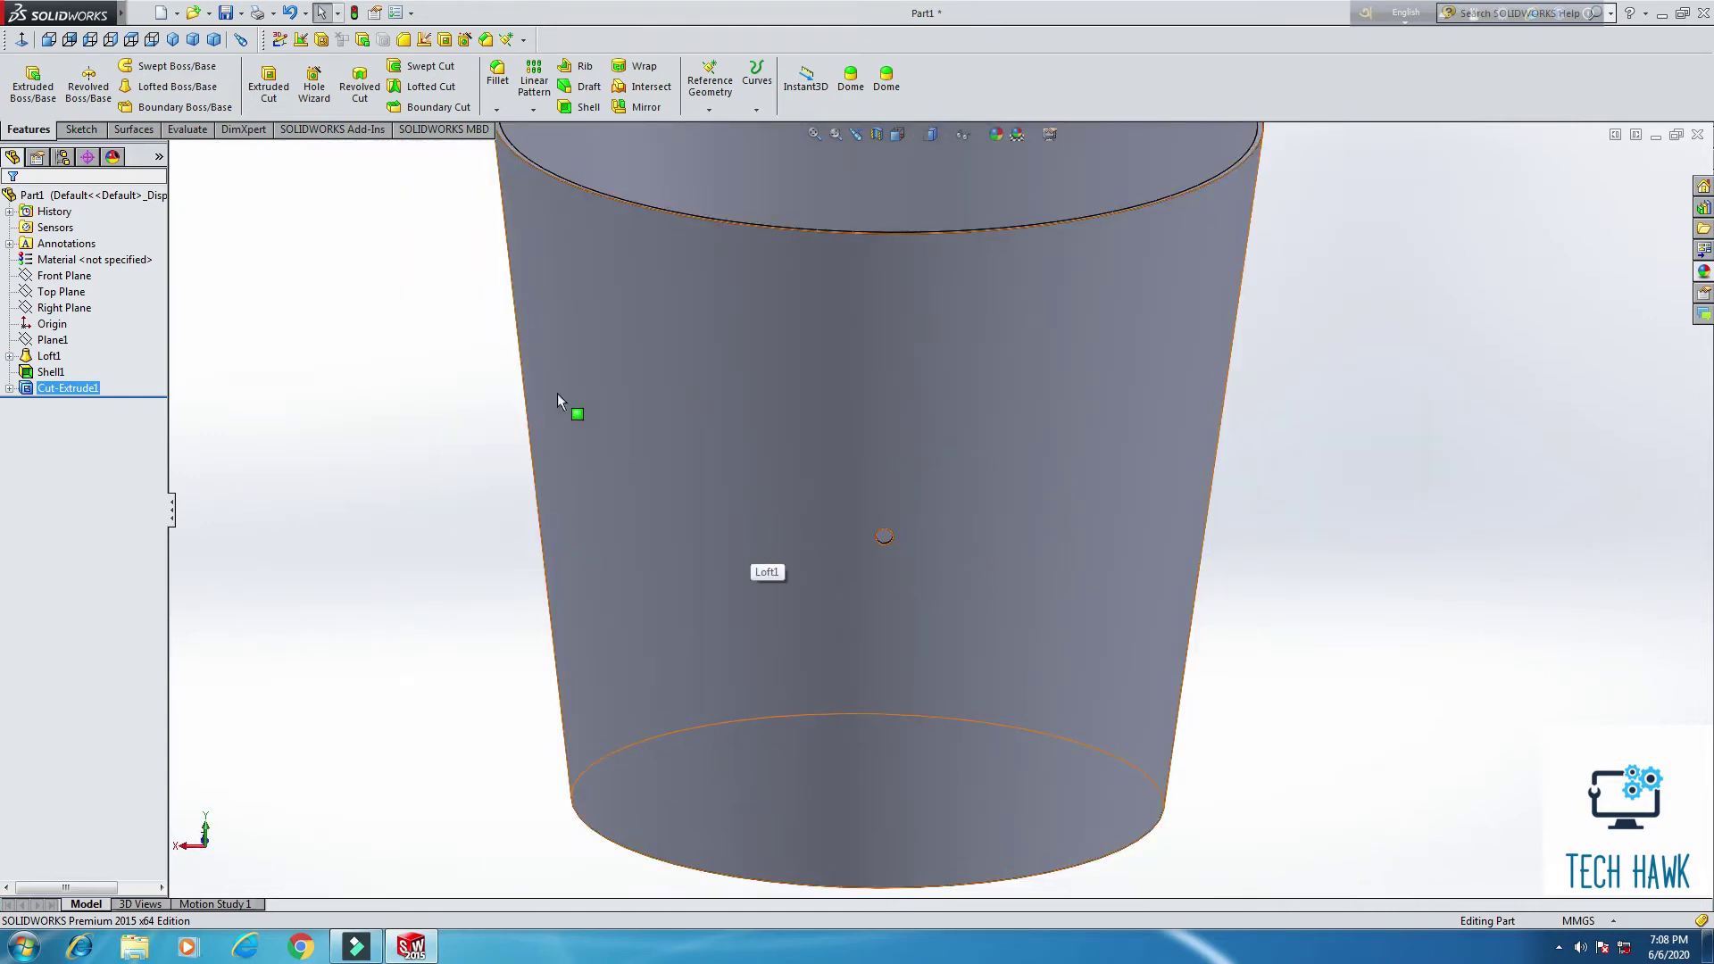
click(535, 110)
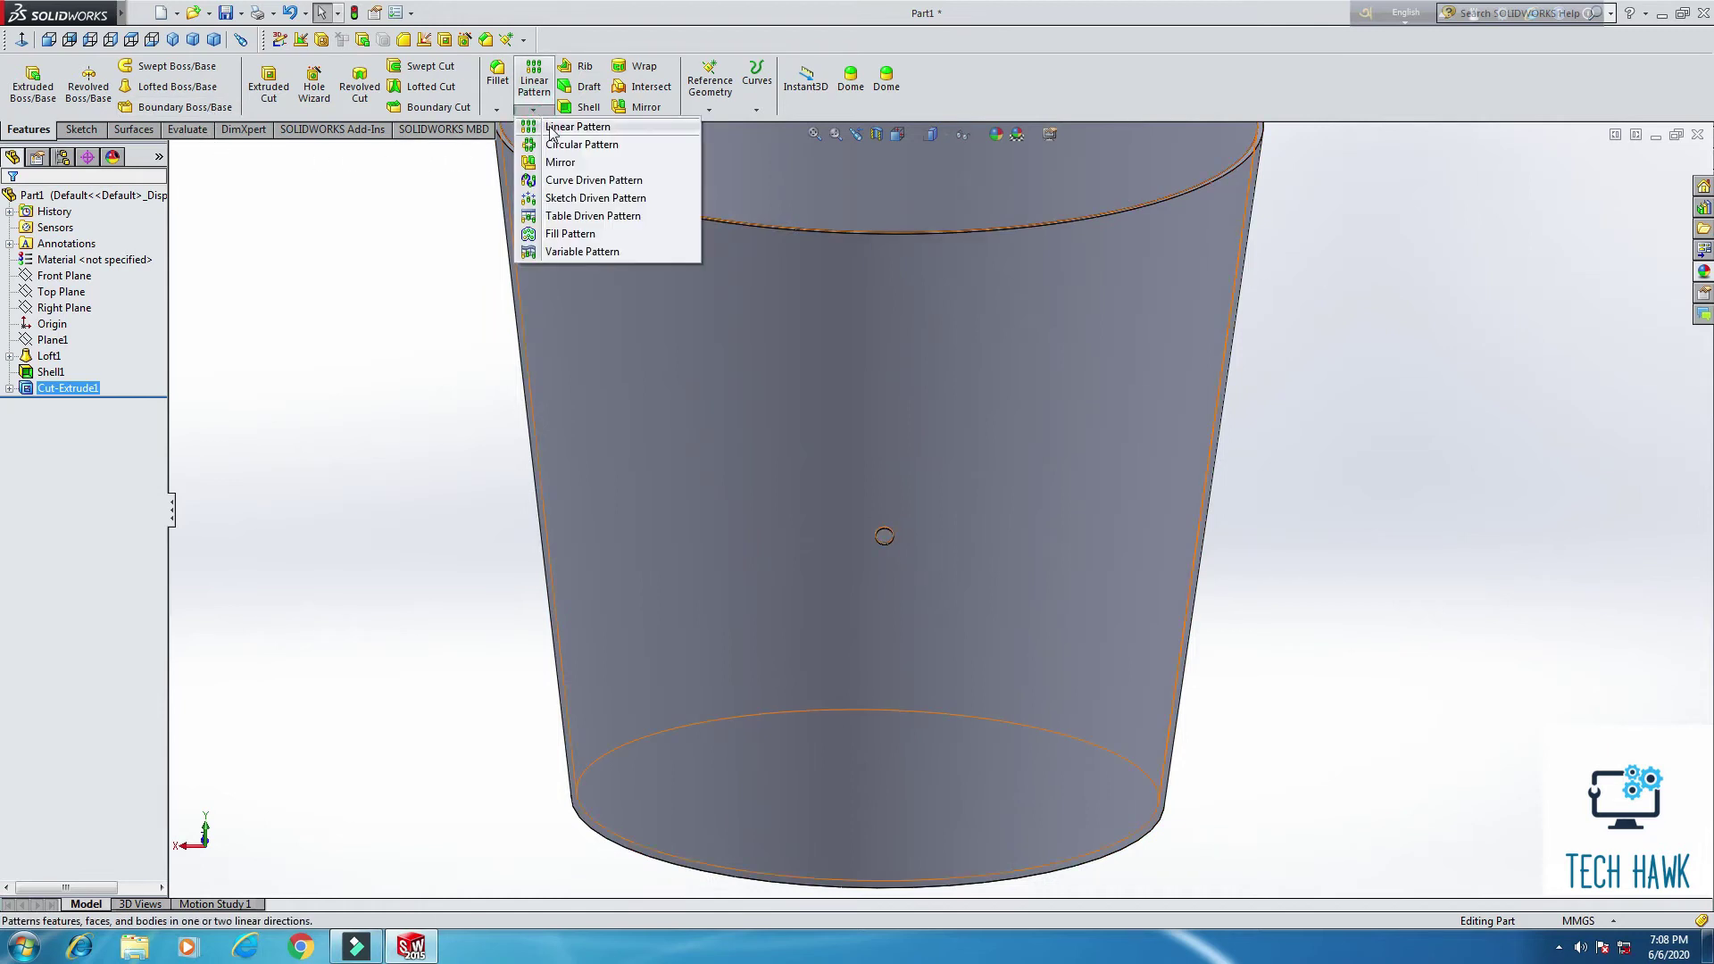
click(550, 128)
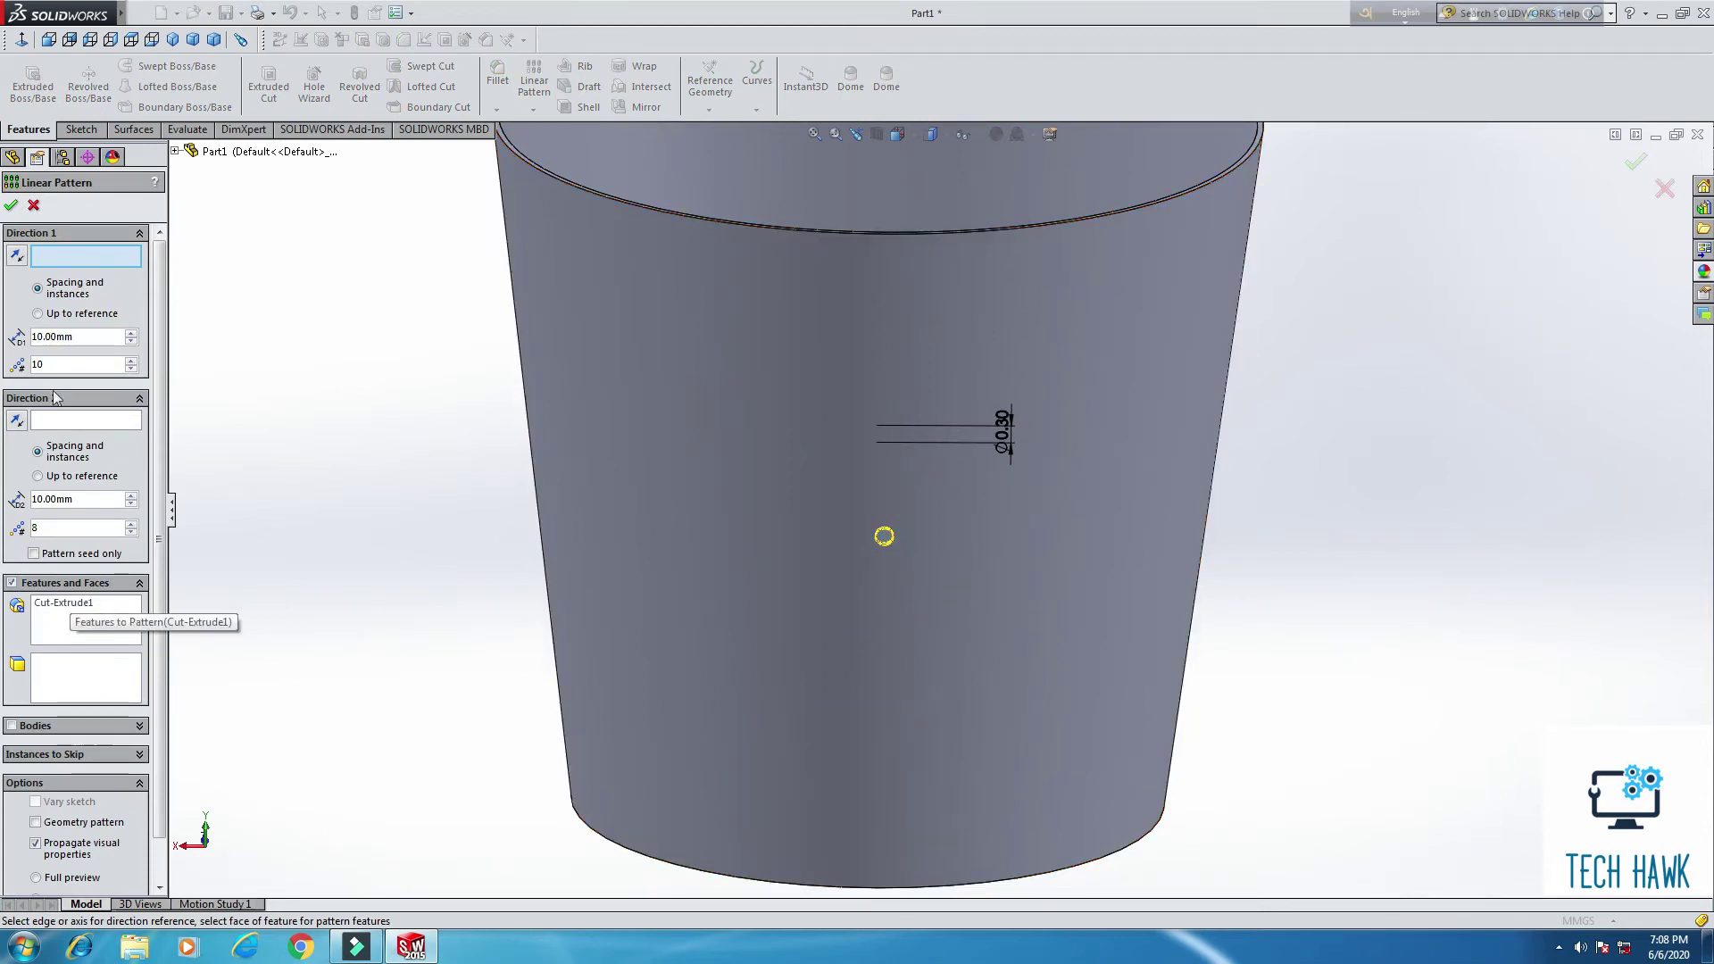
key(f)
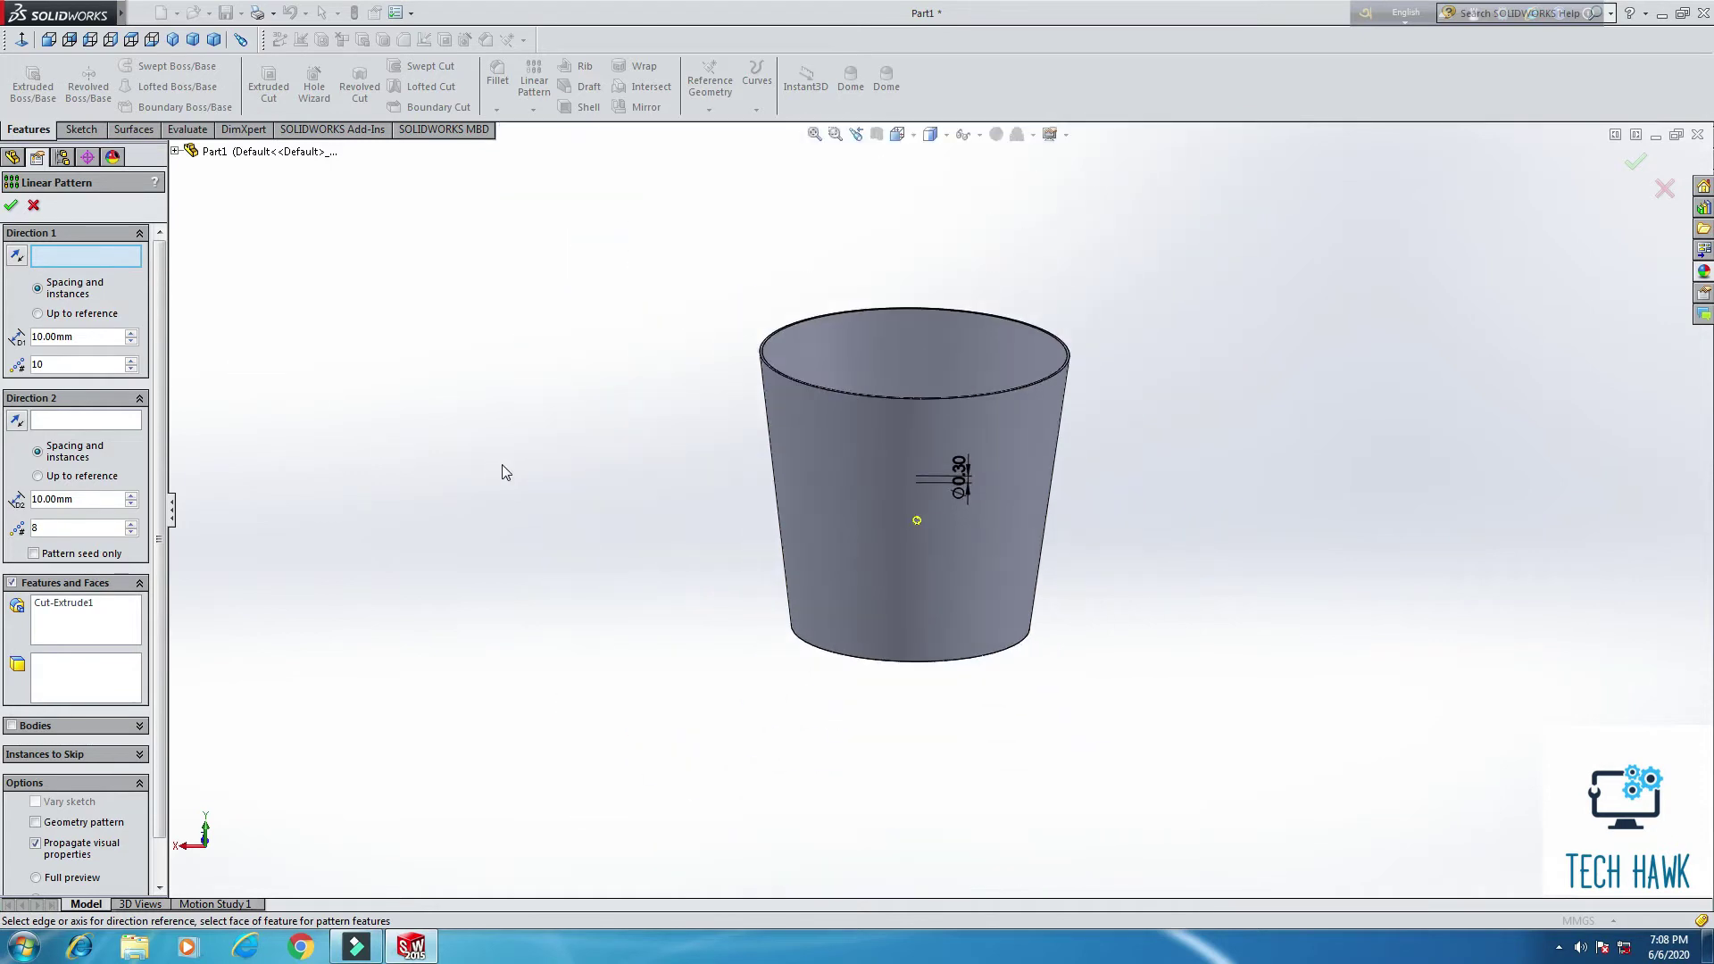
click(35, 206)
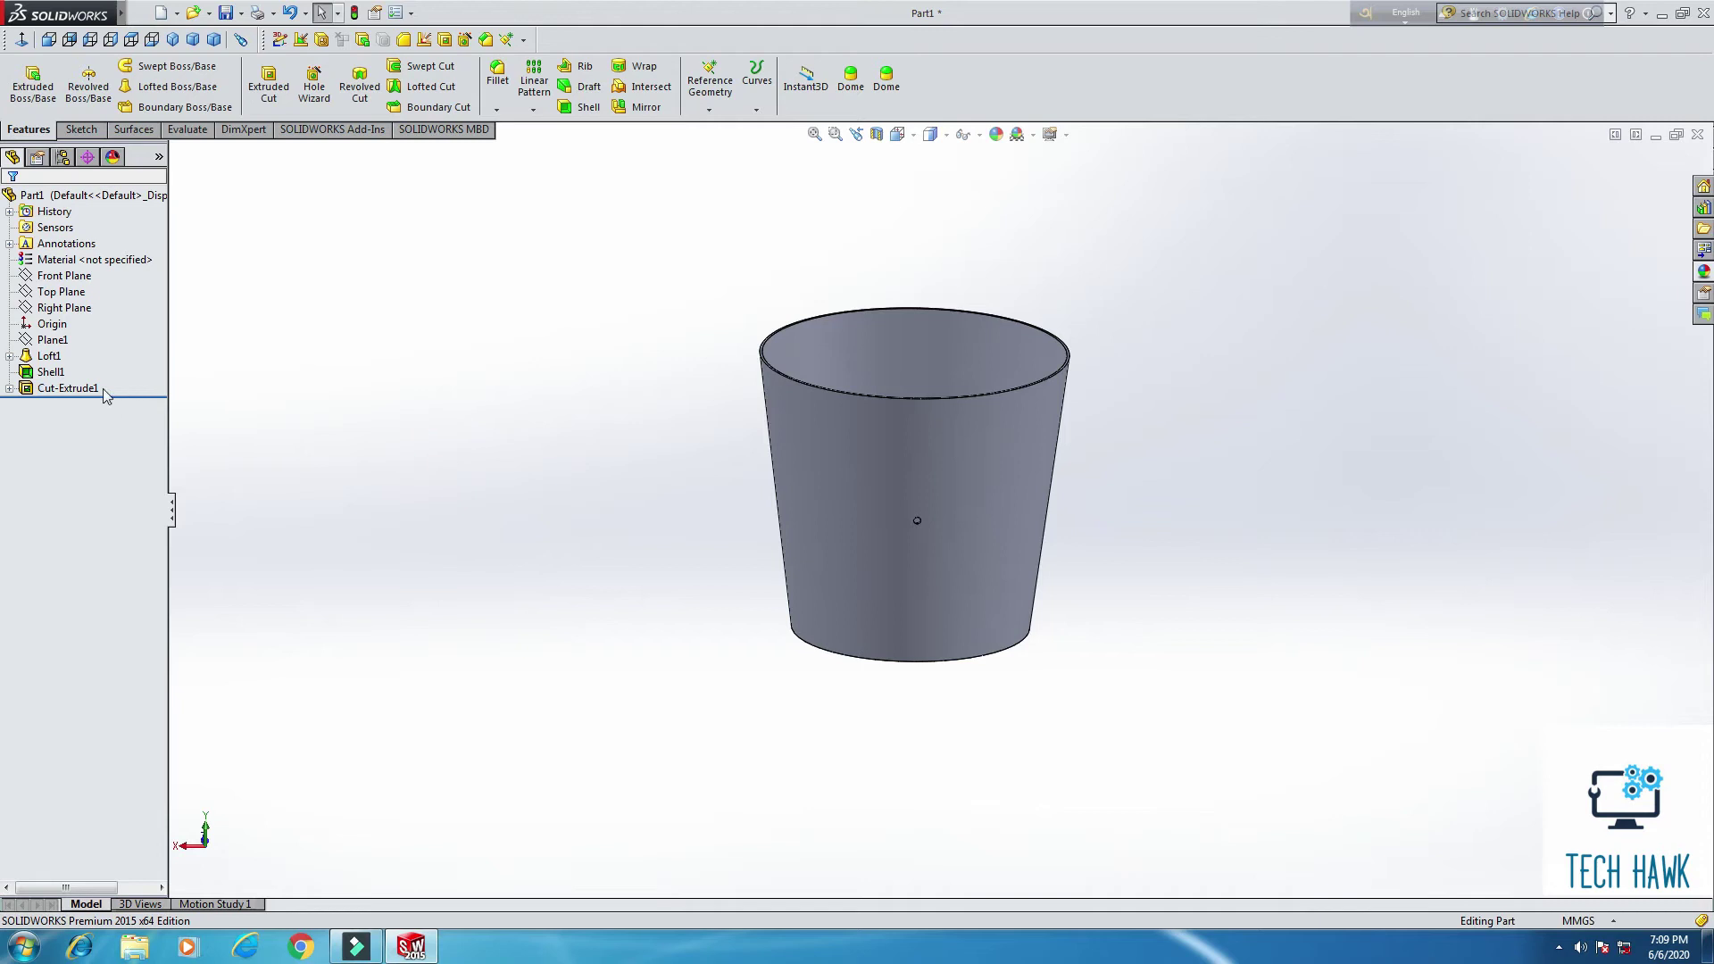
Step: Start a new sketch on the Front Plane and view it normal to the screen
click(63, 293)
click(62, 276)
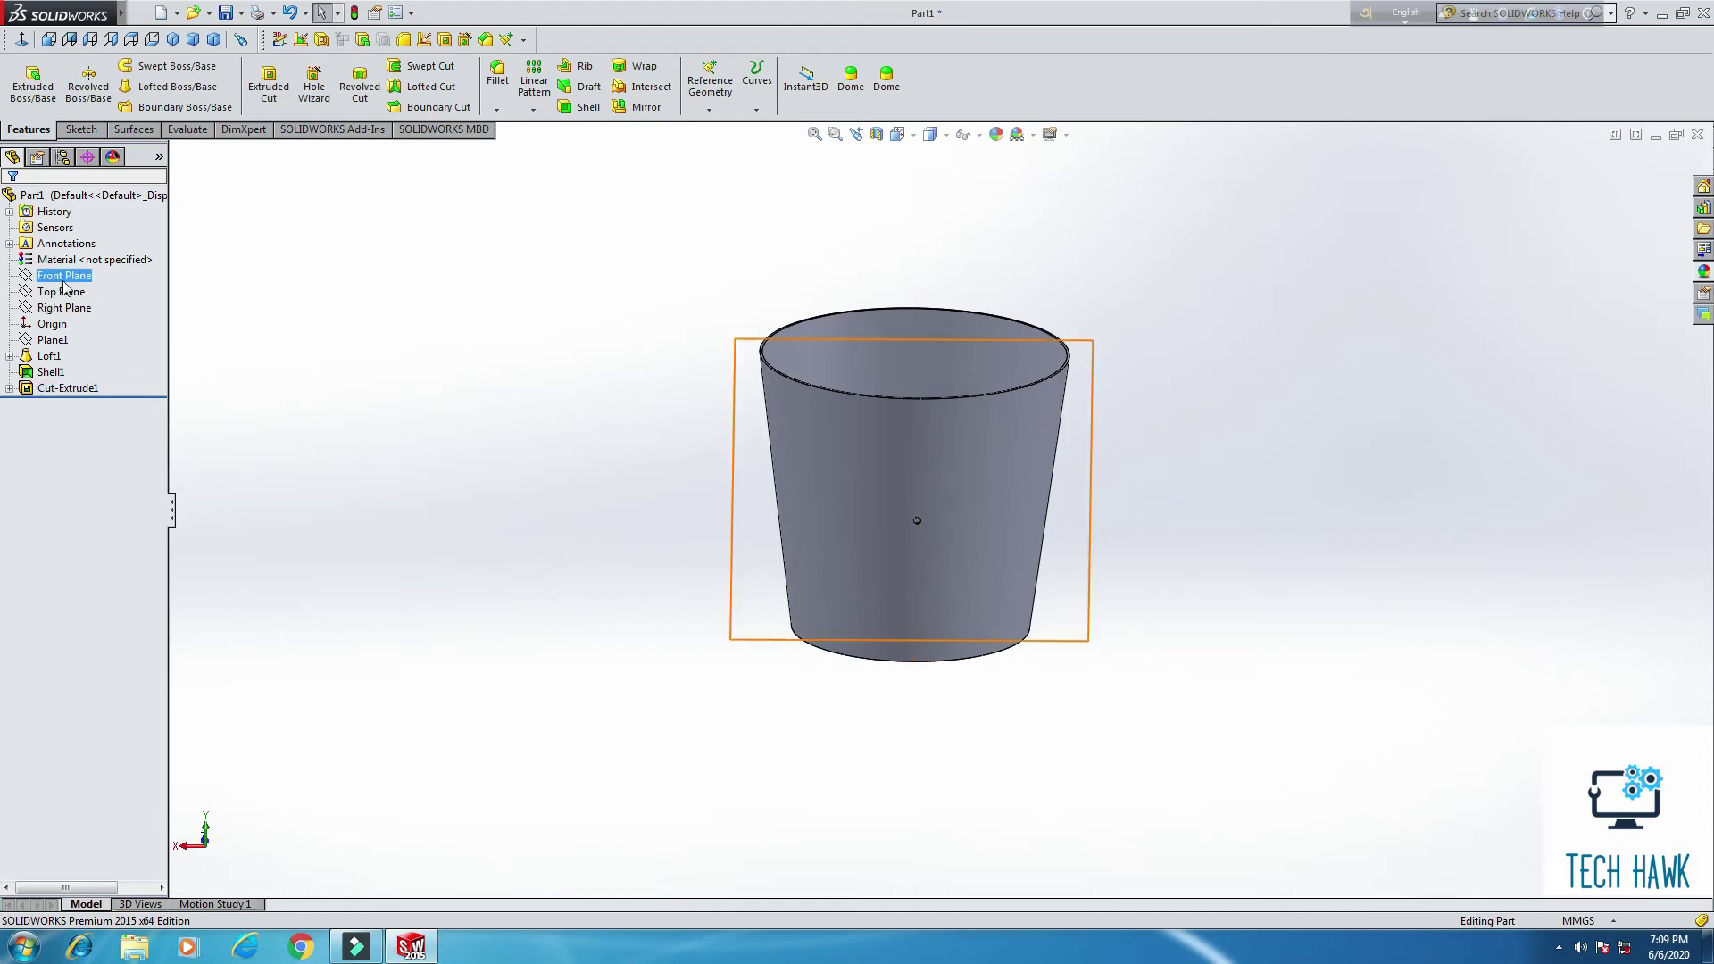
right_click(63, 275)
click(97, 261)
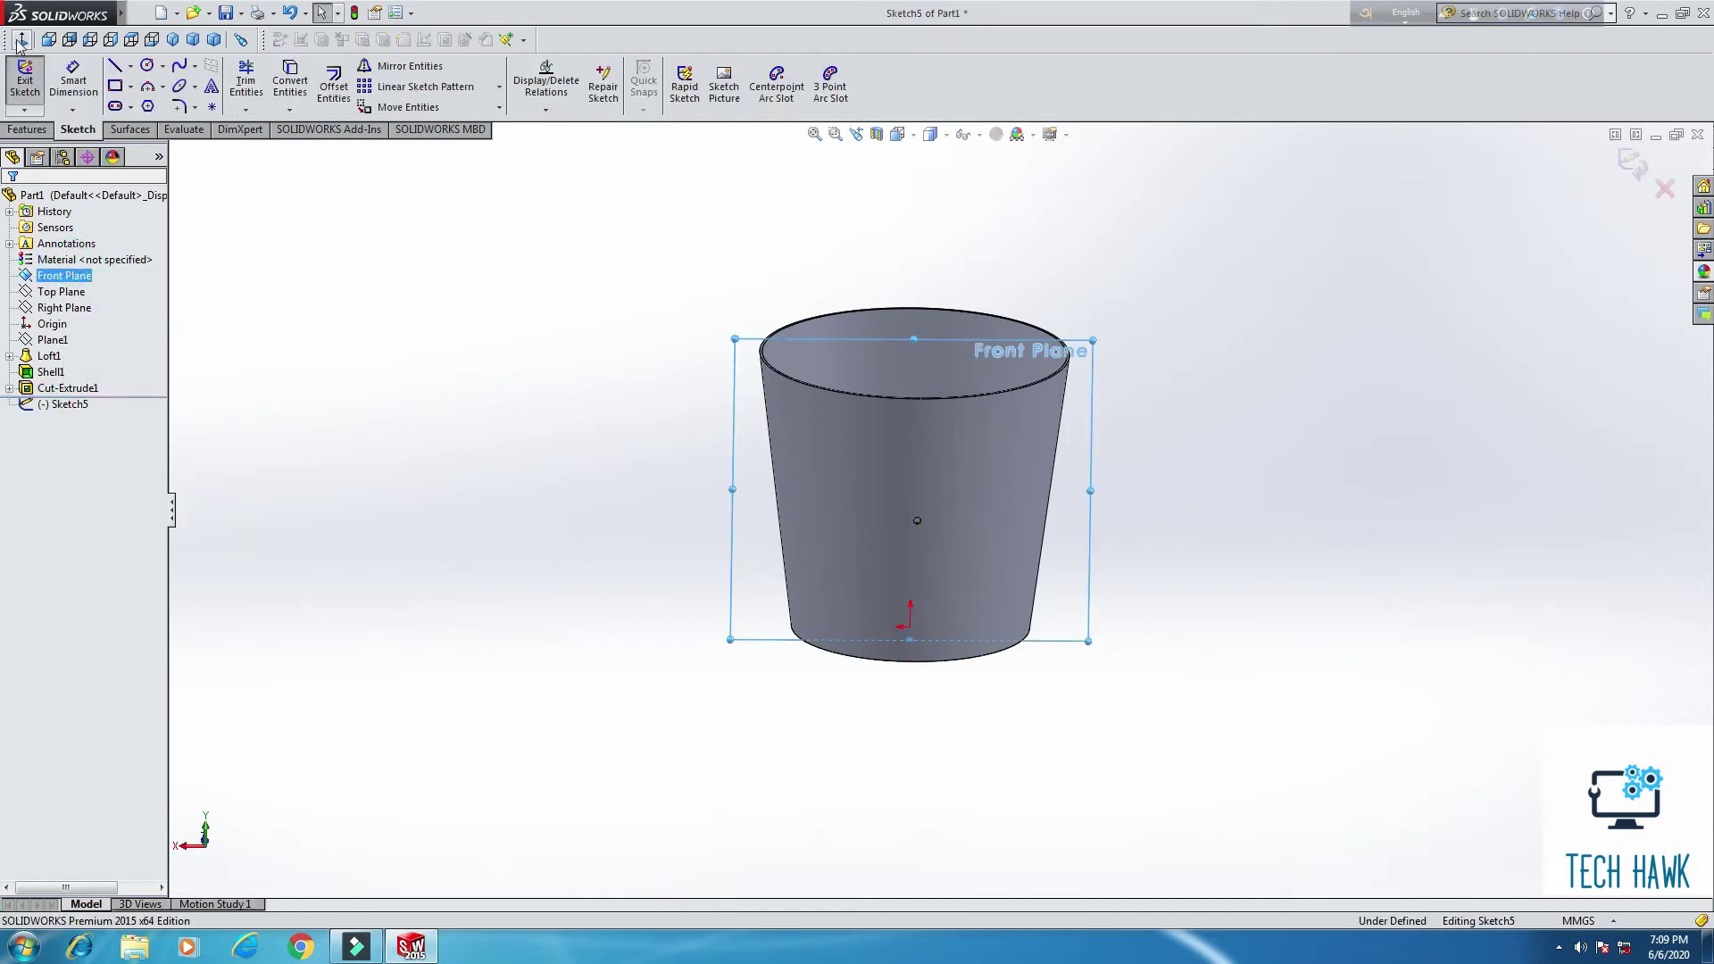
click(49, 40)
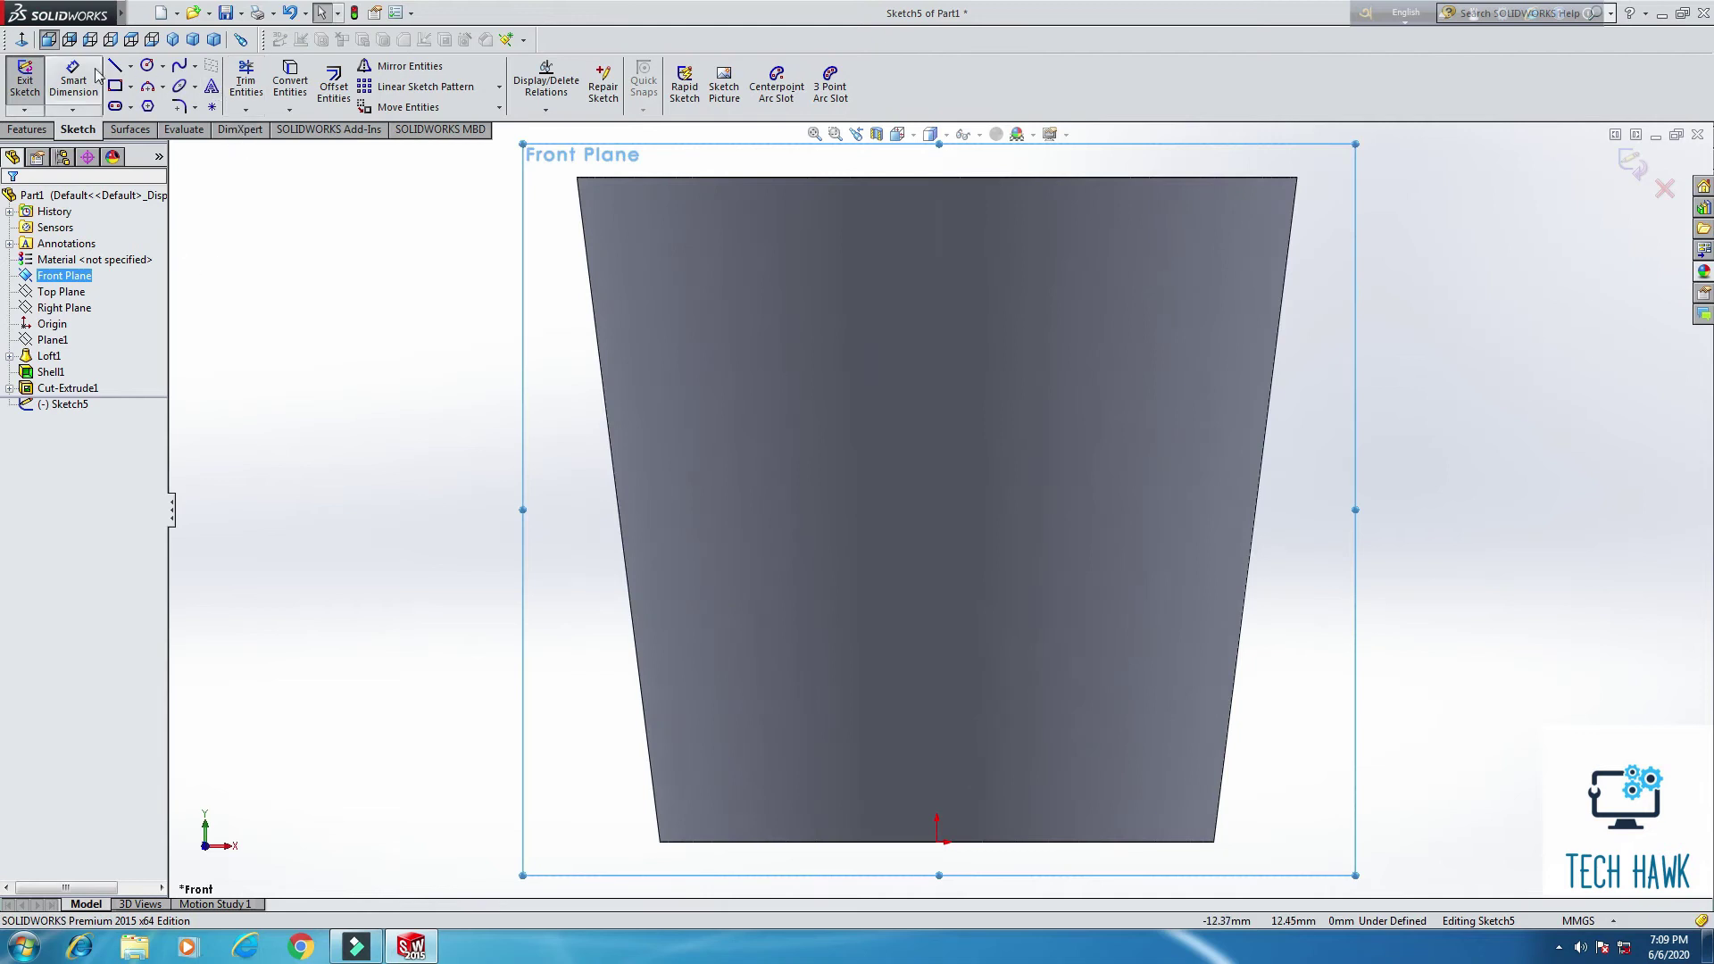
Step: Draw a vertical centerline from the origin up past the bin's top, then exit the sketch
click(130, 65)
click(141, 104)
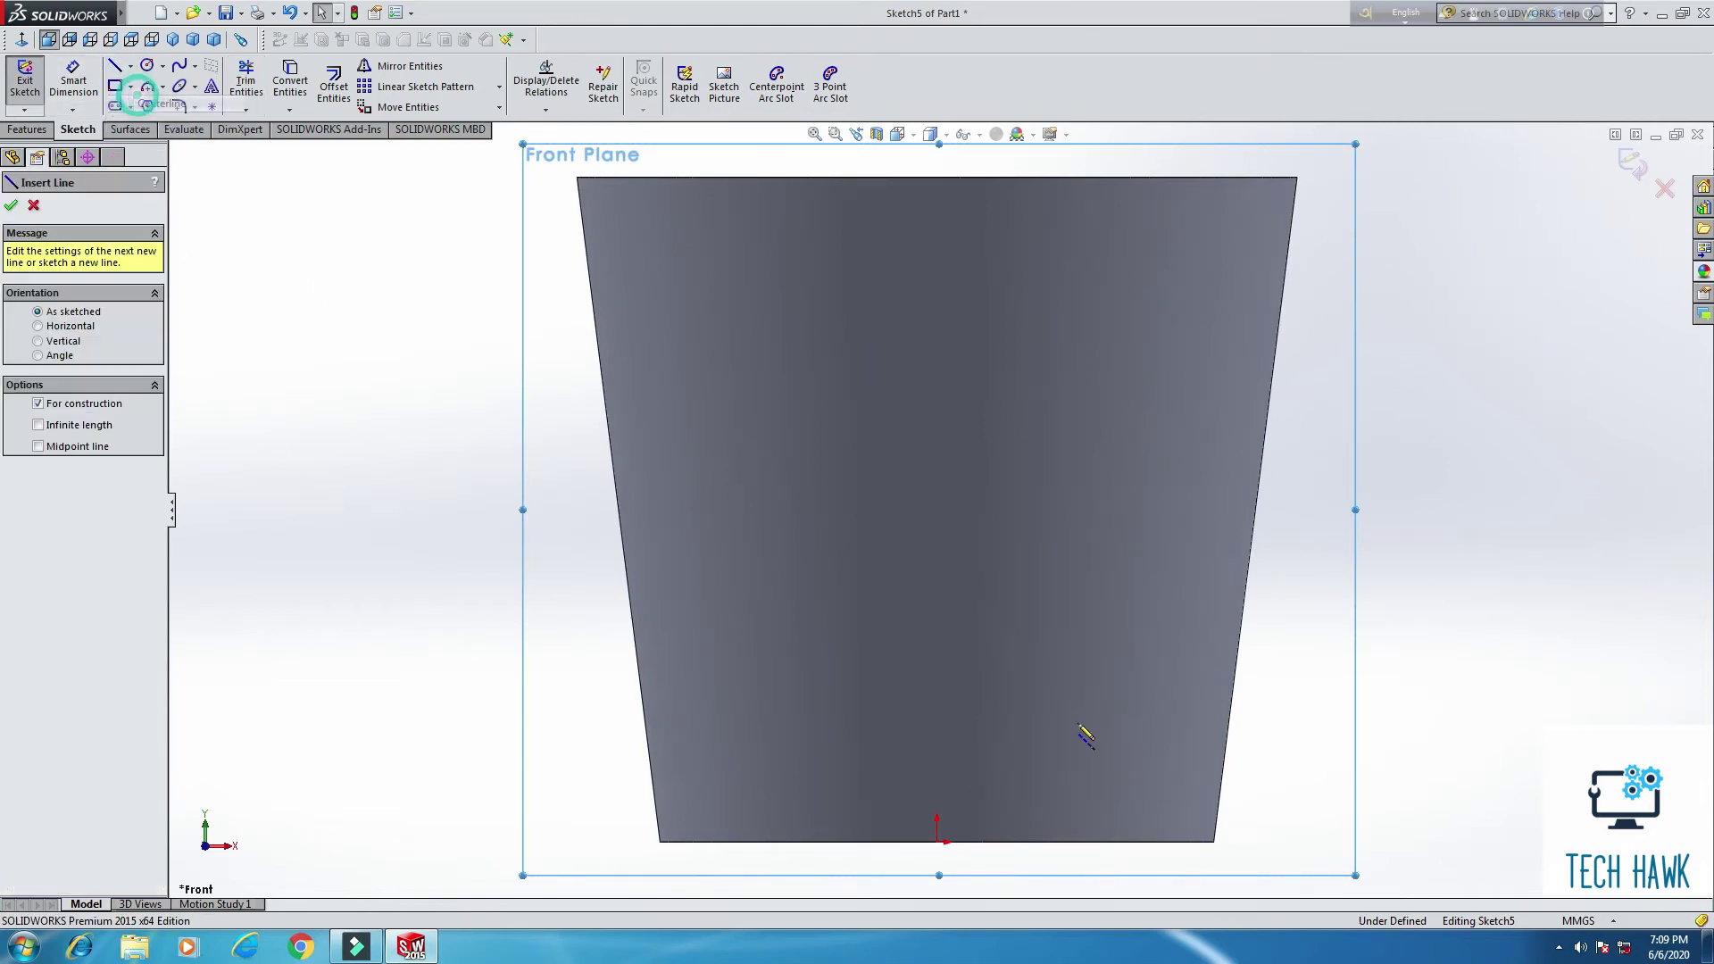
click(935, 844)
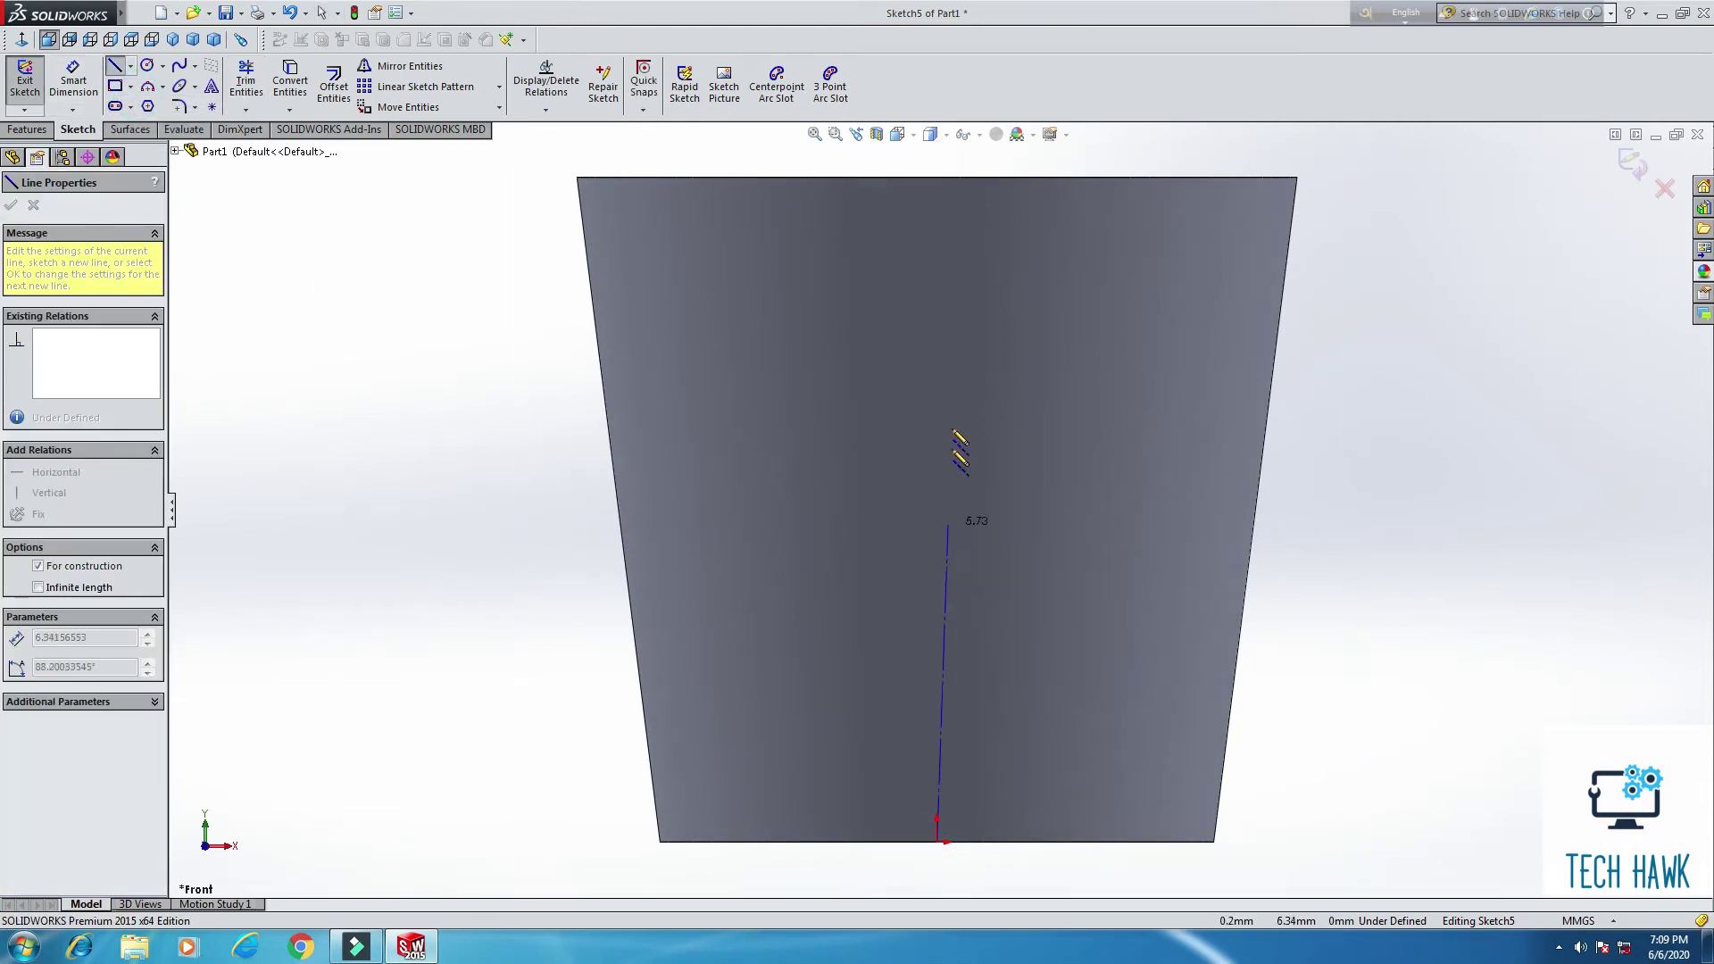
key(z)
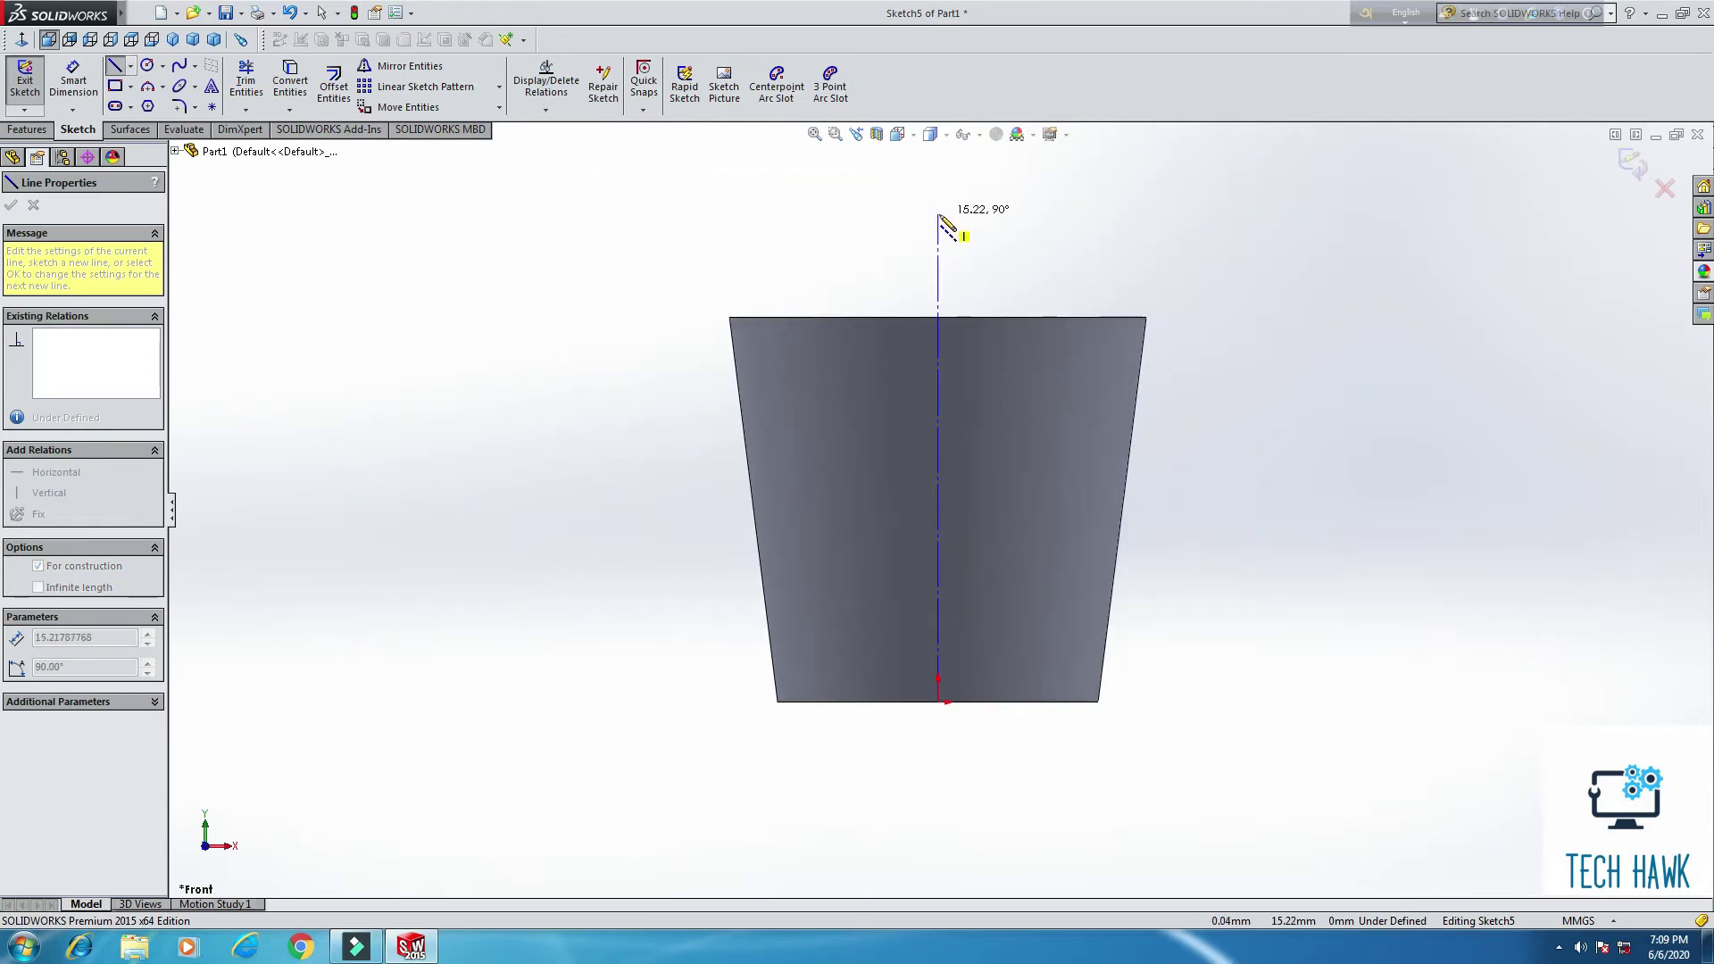
click(938, 214)
right_click(1197, 279)
click(1207, 279)
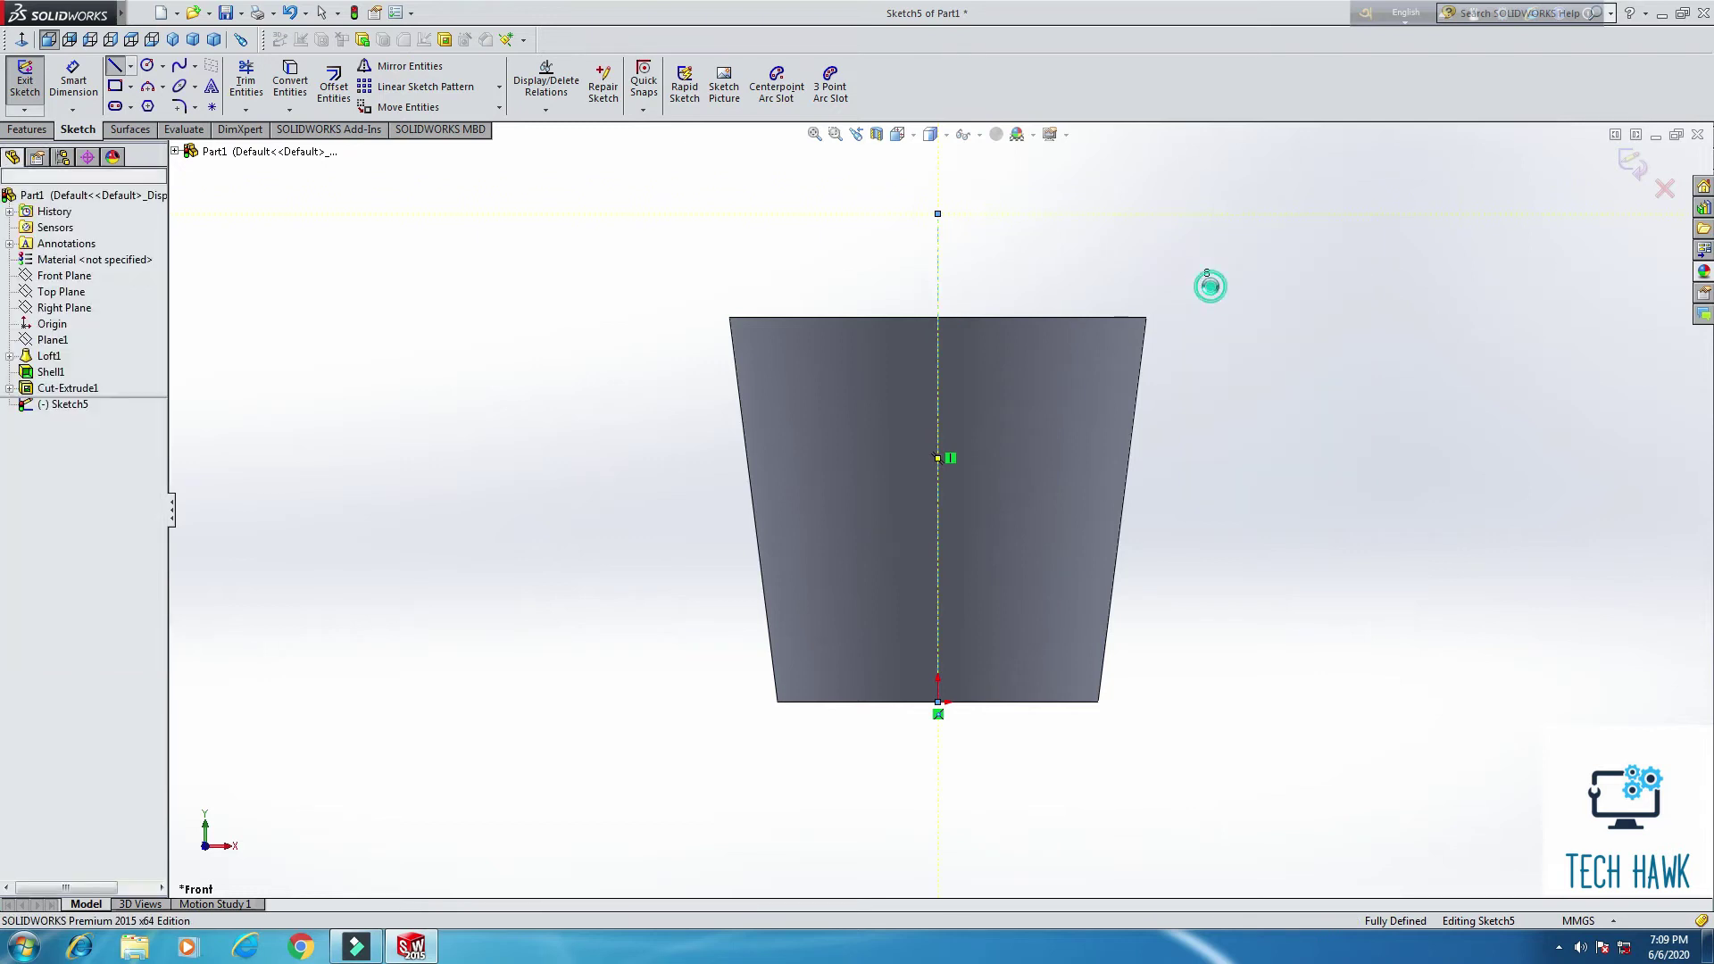
key(ctrl+7)
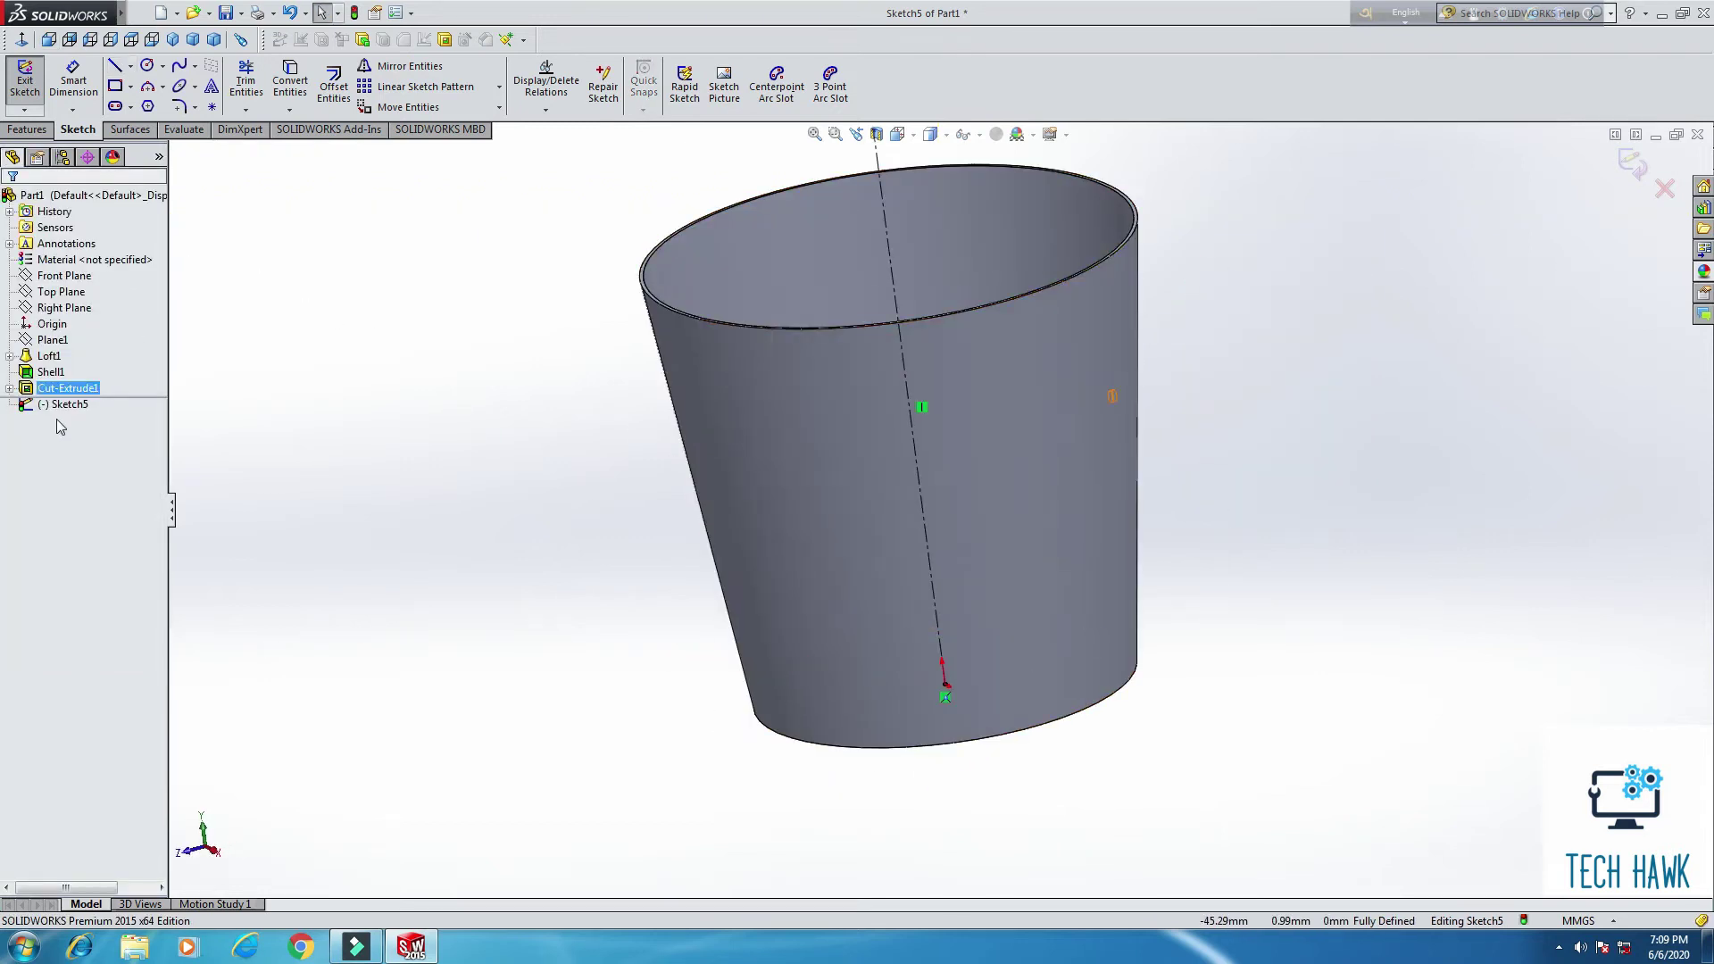
click(25, 81)
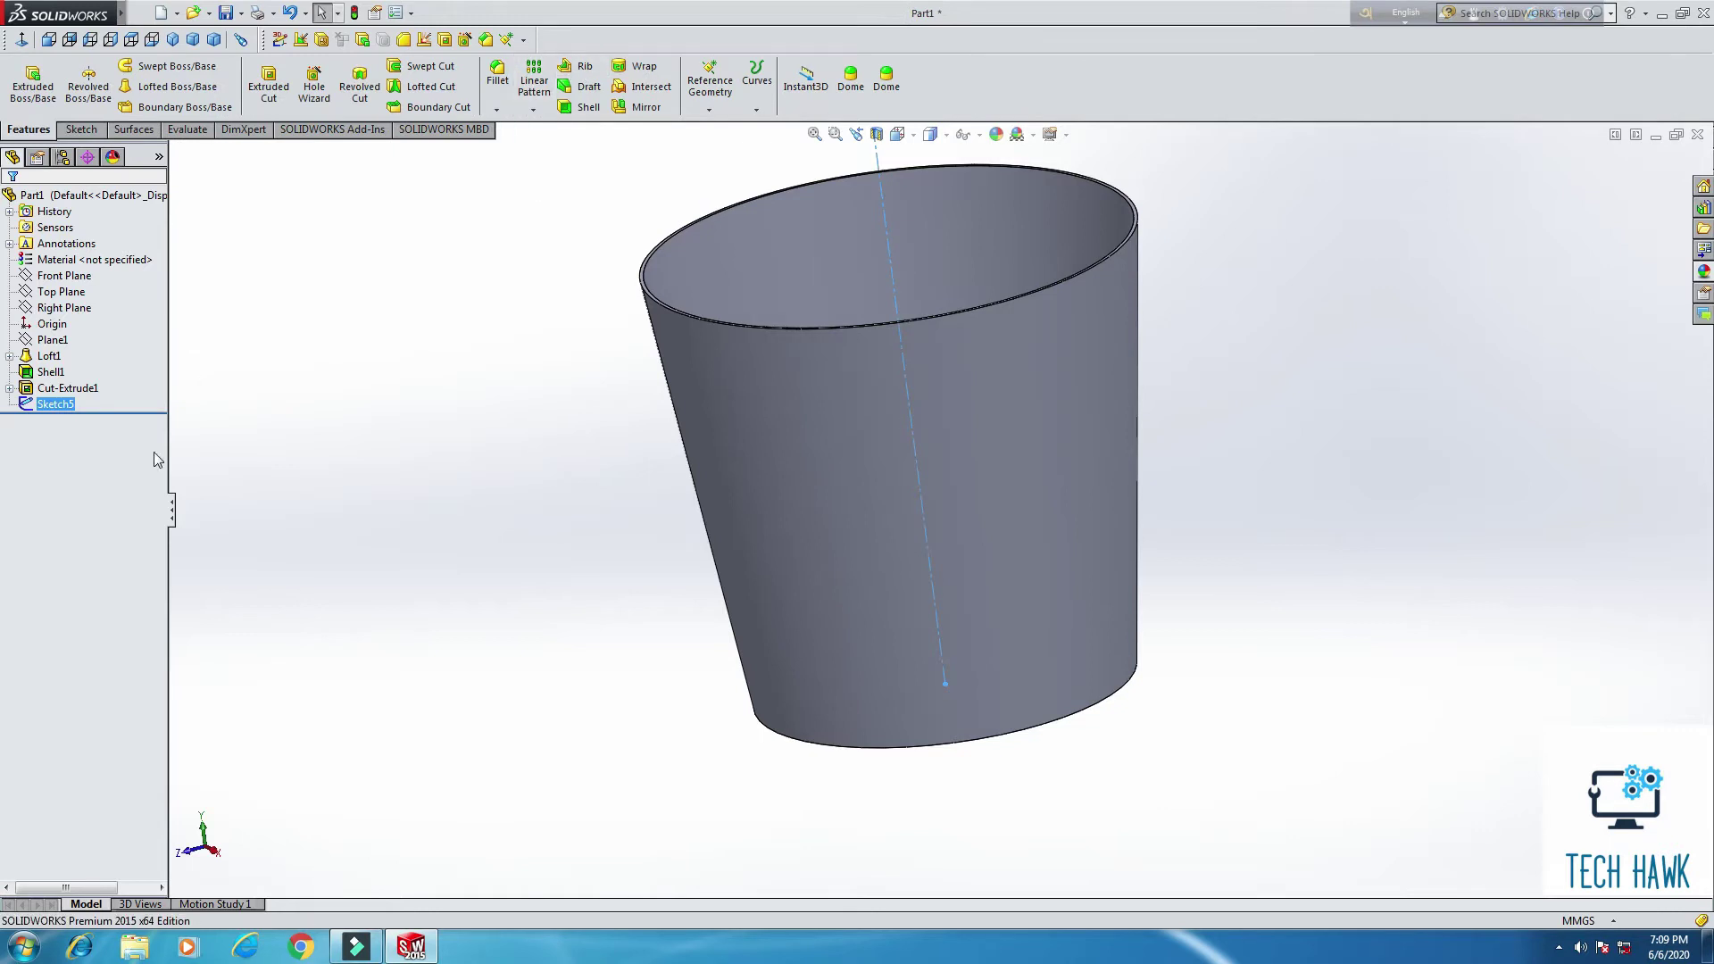
Step: Start a linear pattern of Cut-Extrude1 using Sketch5's vertical centerline as Direction 1
click(64, 389)
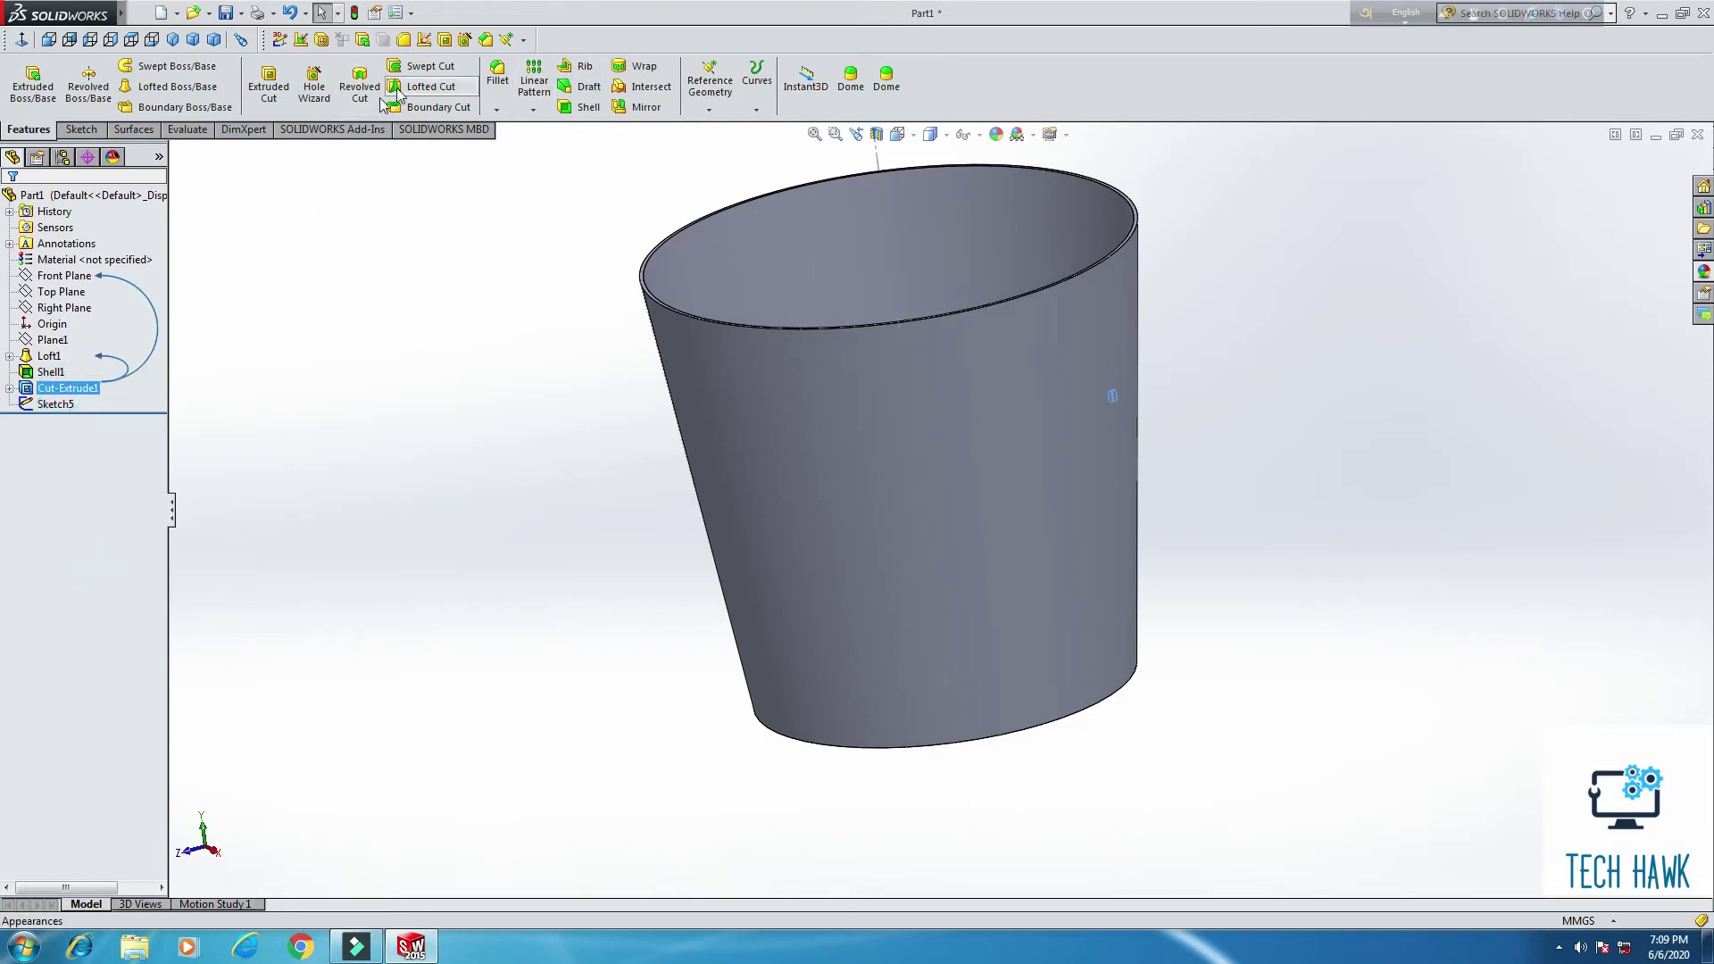
click(527, 93)
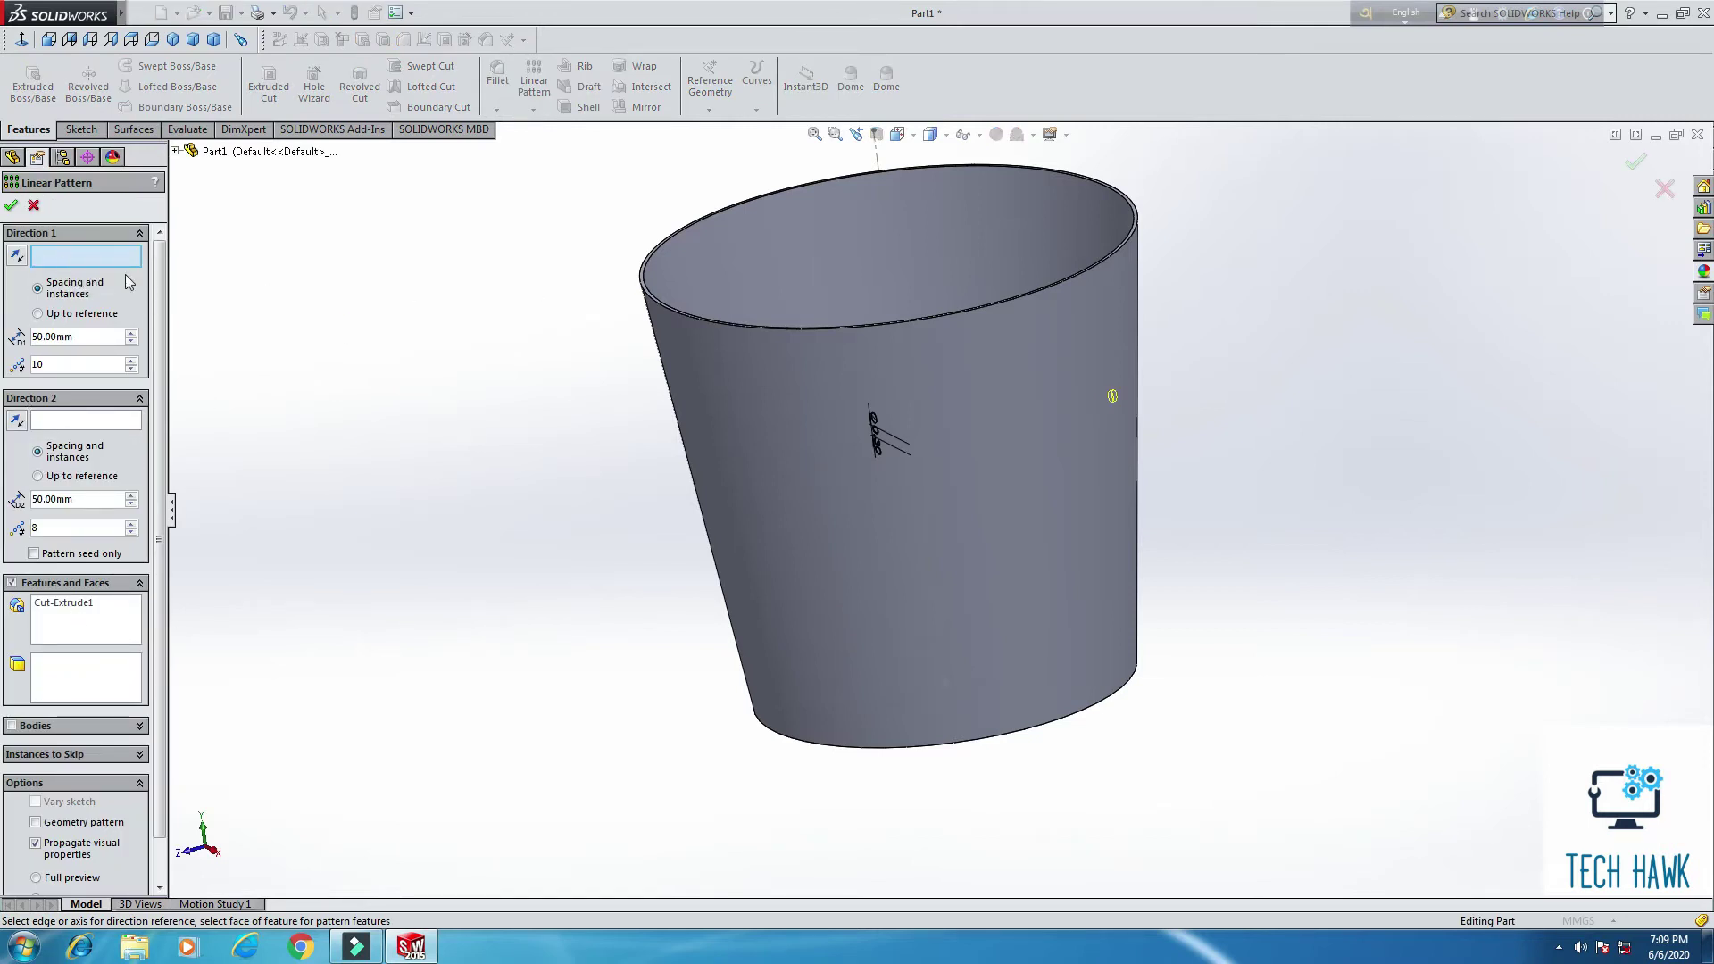
click(70, 259)
key(z)
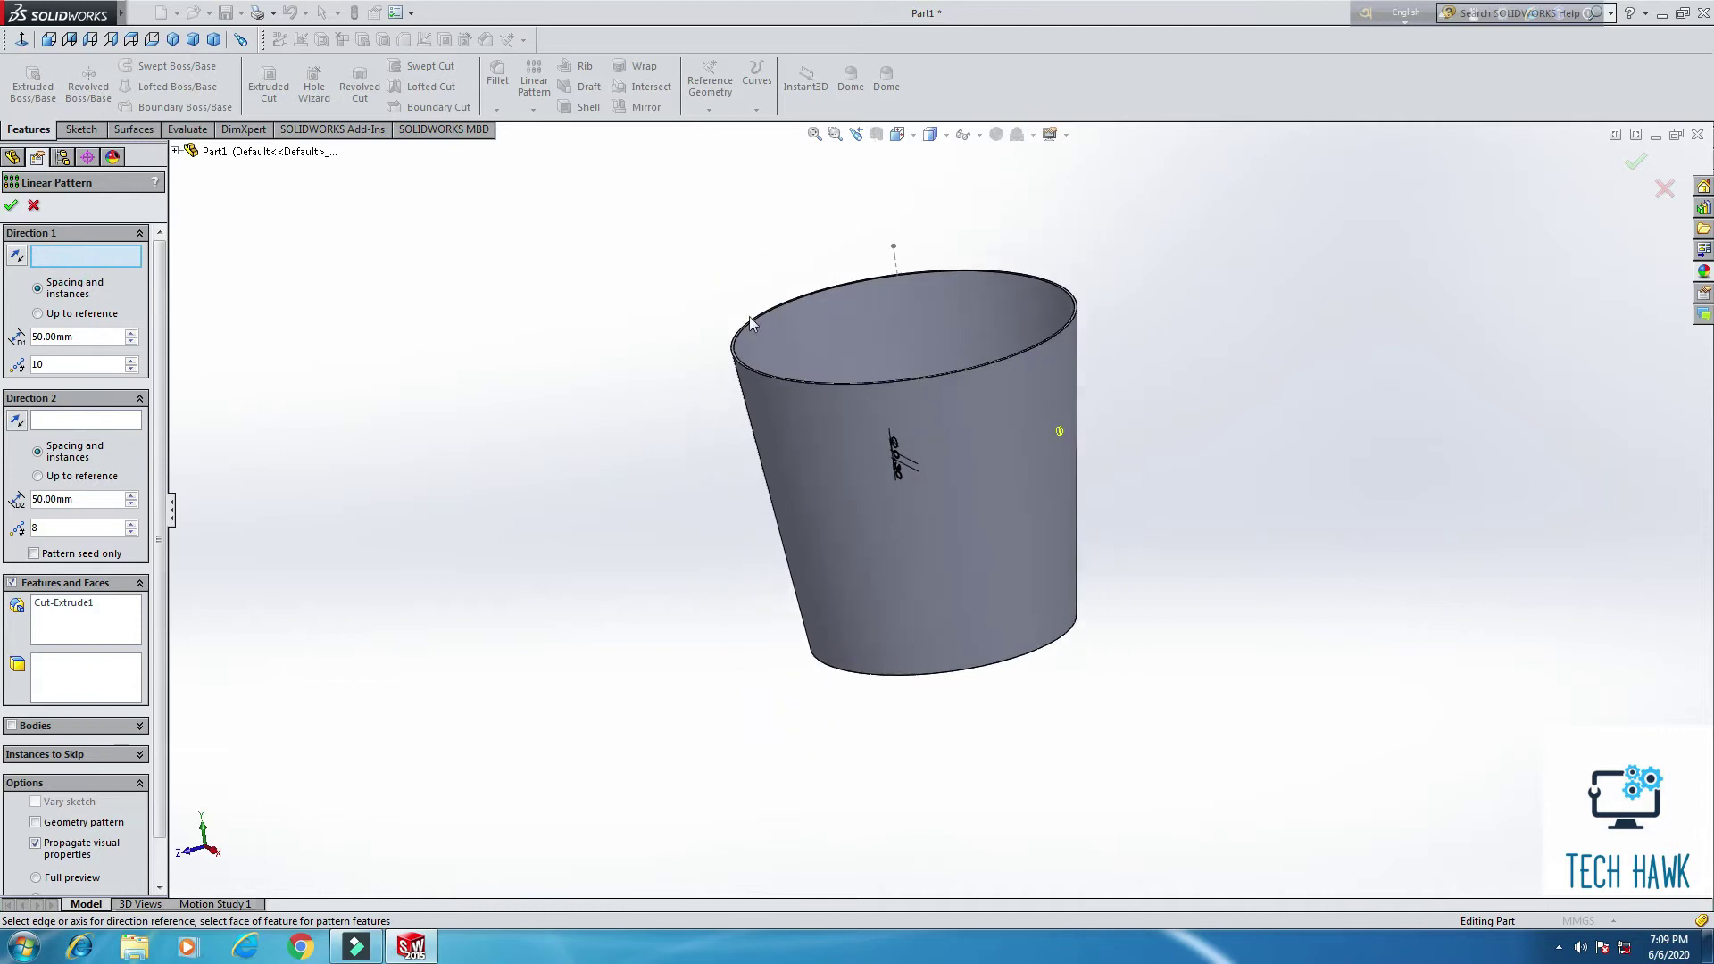
click(895, 256)
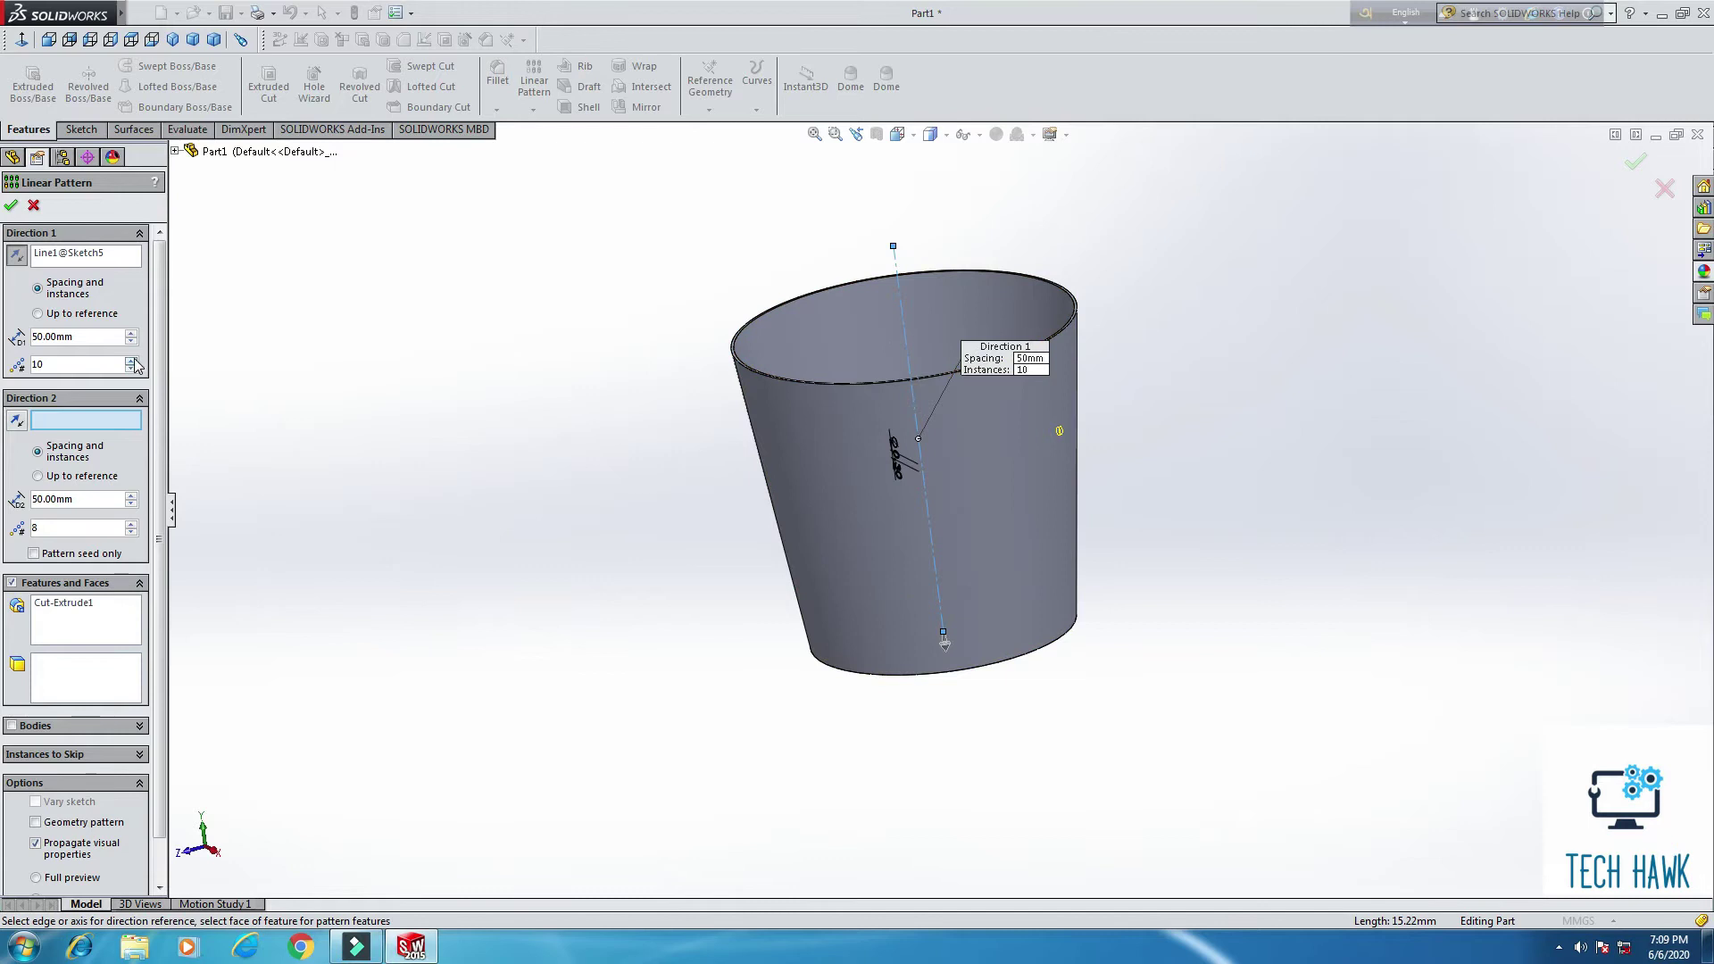
middle_drag(428, 462, 107, 232)
click(22, 41)
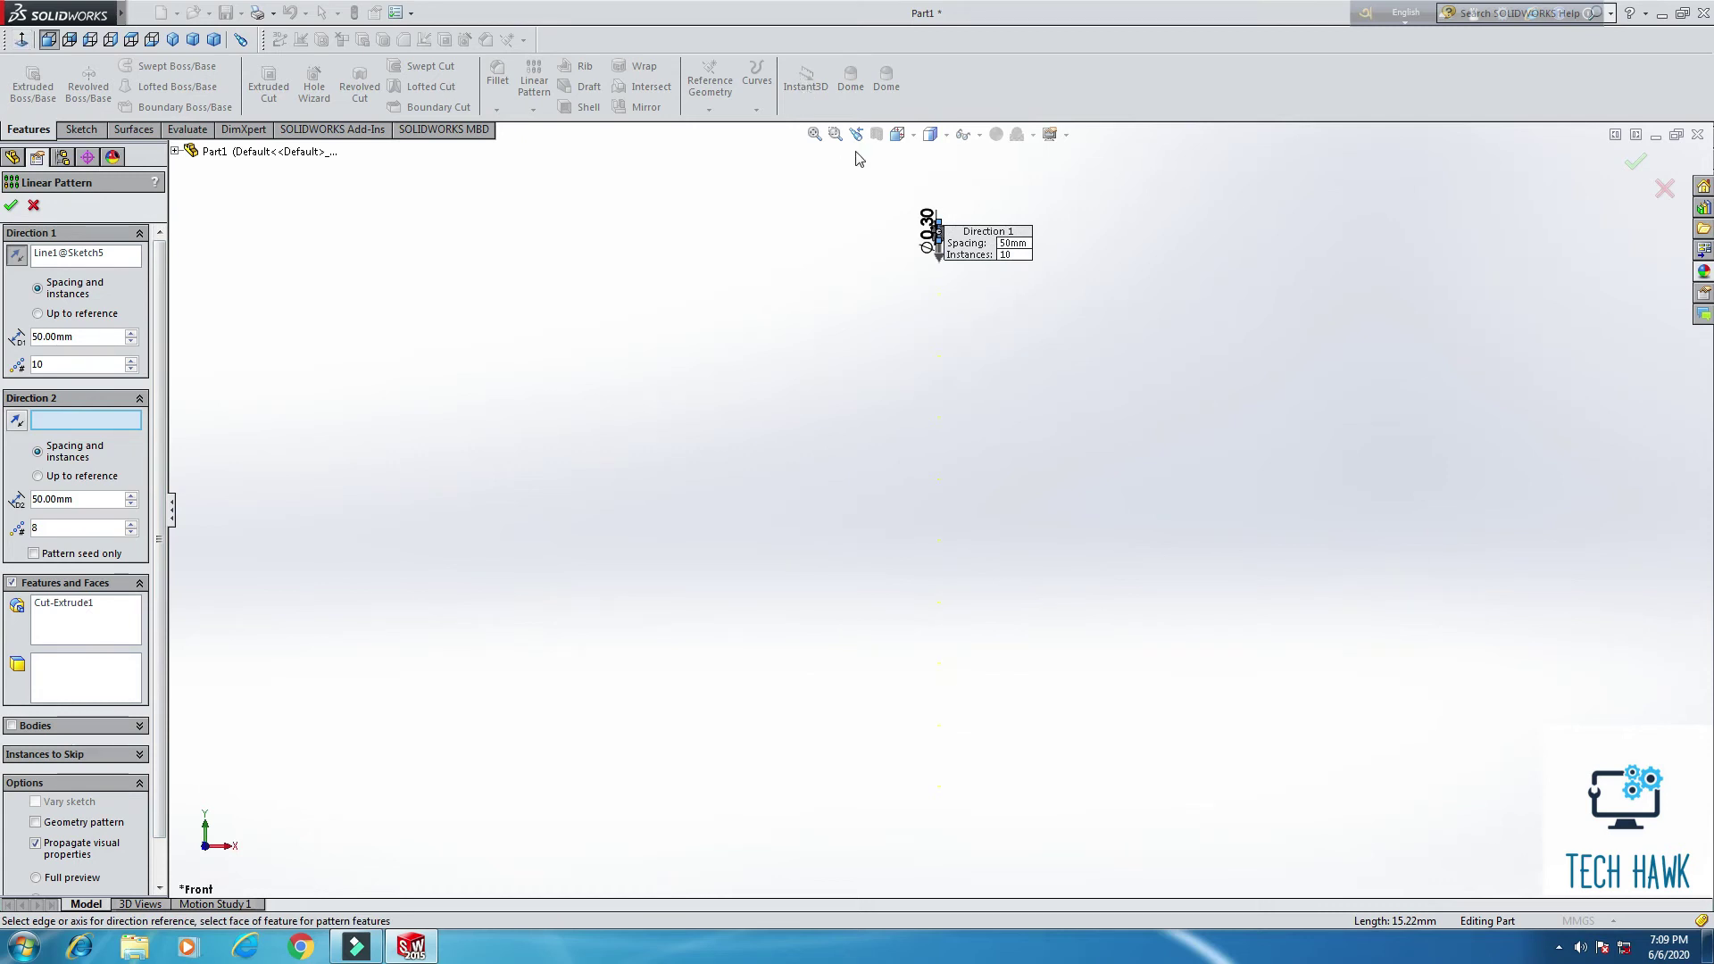
click(813, 135)
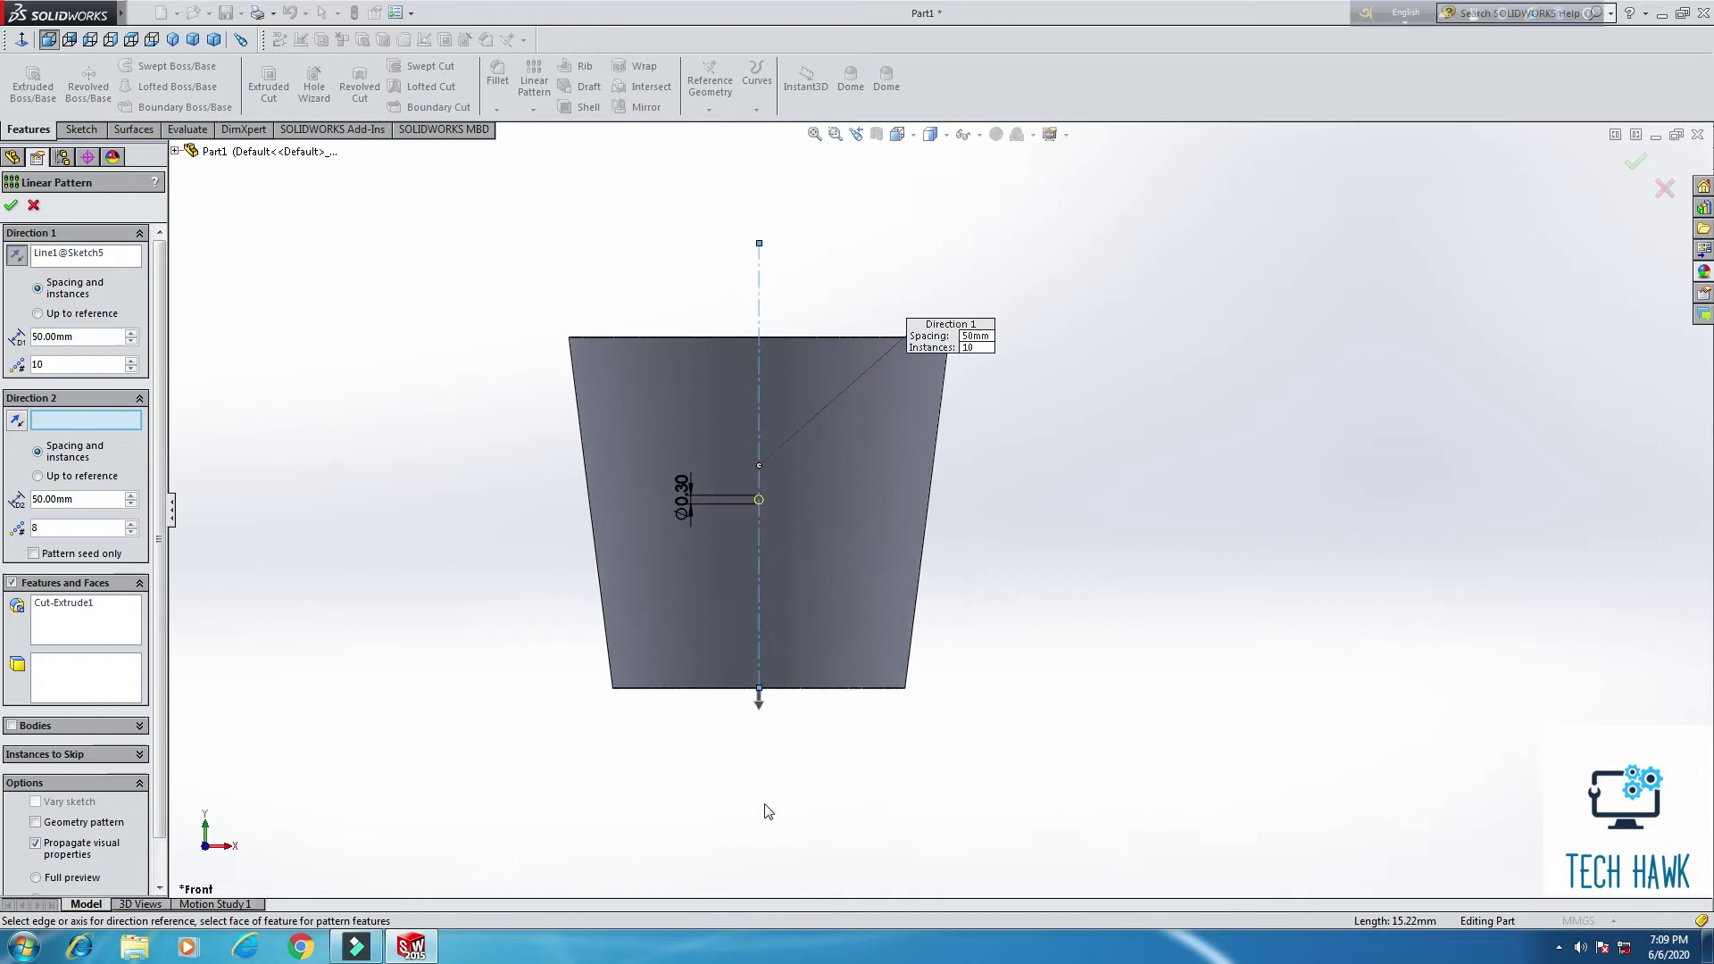
scroll(761, 478, down, 2)
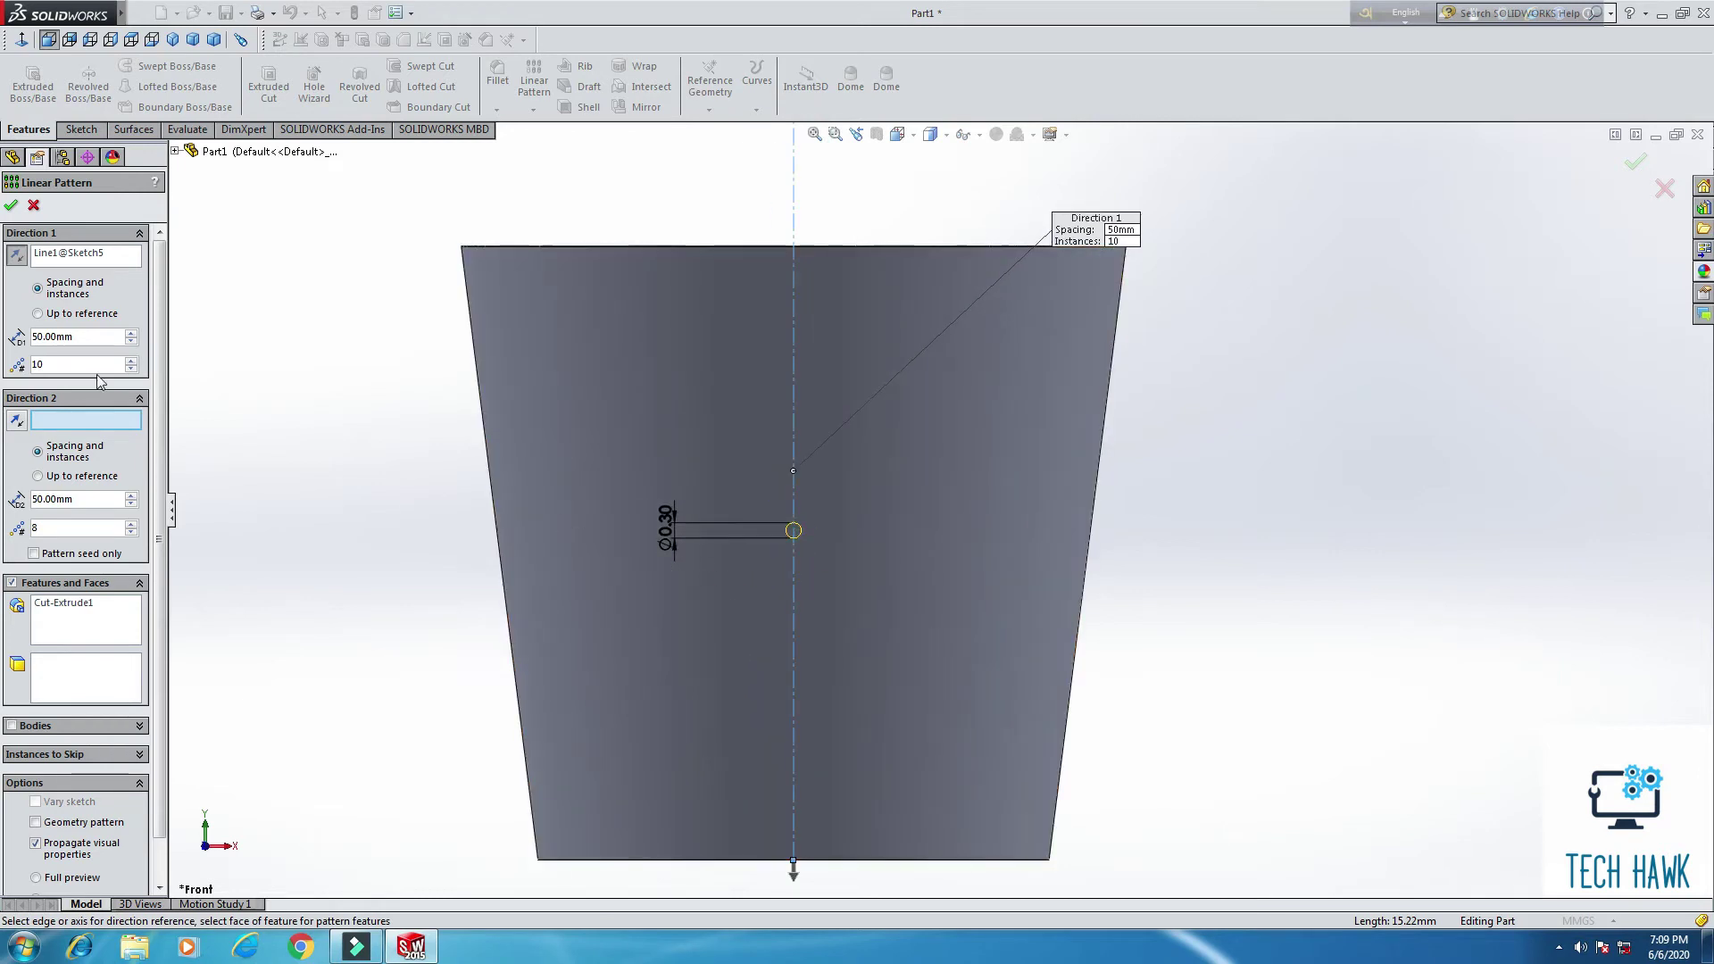
Step: Give pattern Direction 1 a 0.5 mm spacing and 12 instances
click(107, 335)
text(5)
key(Return)
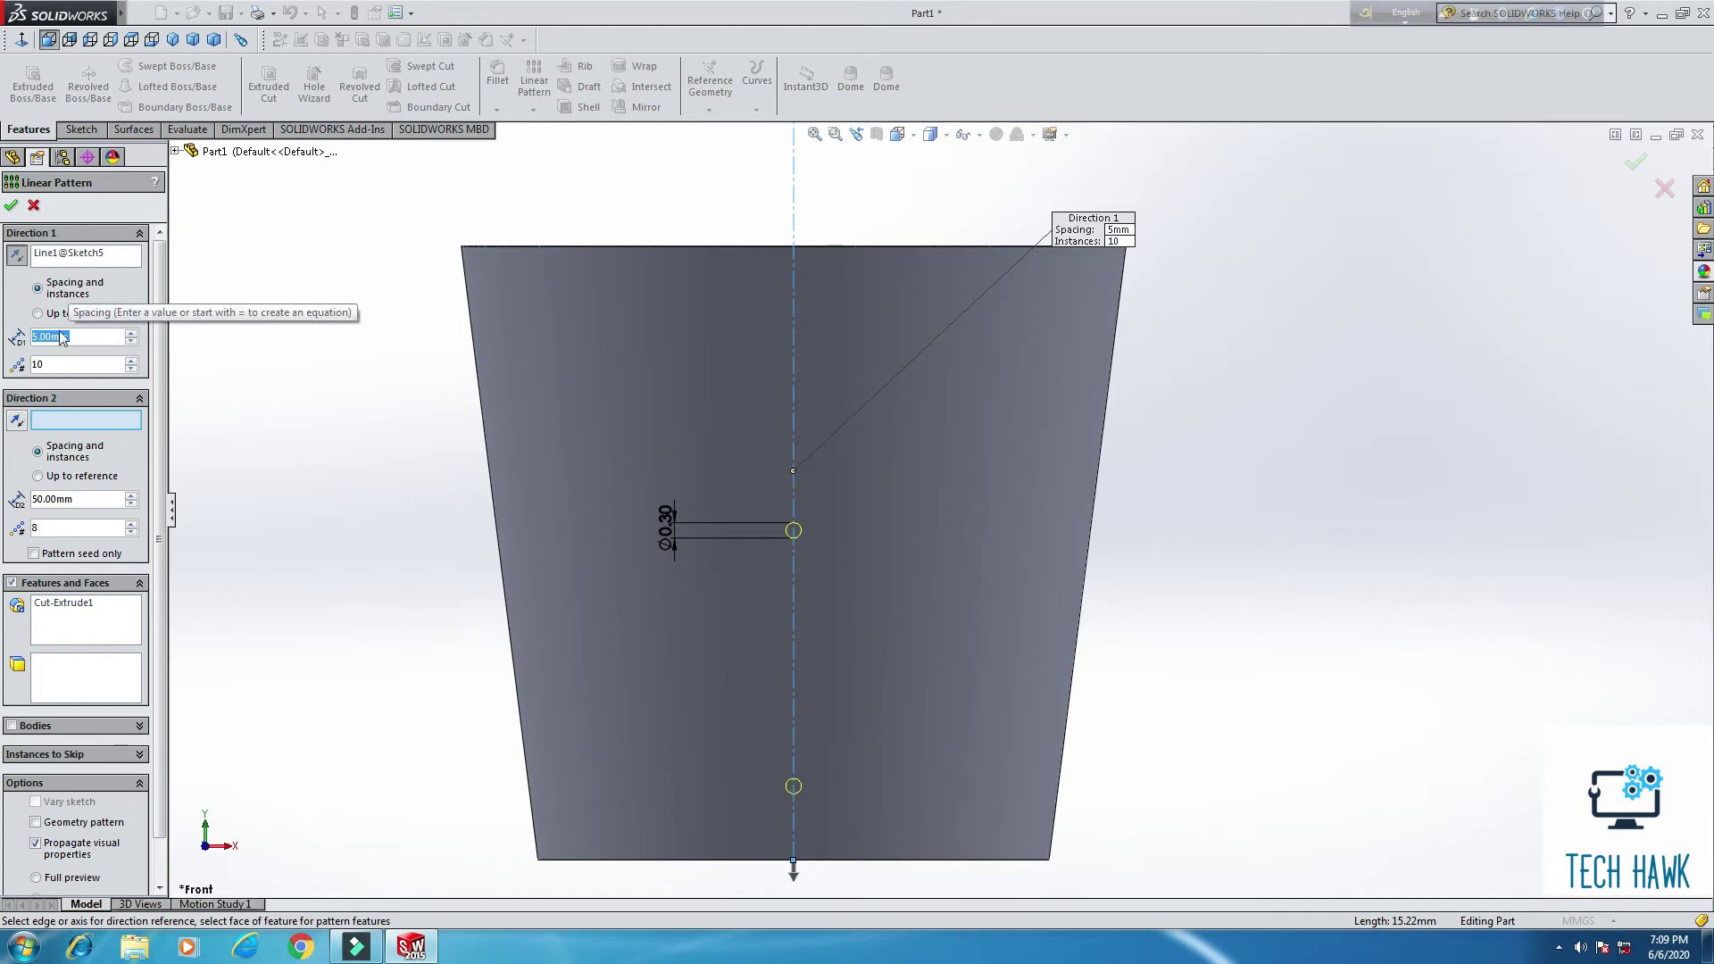
text(1)
key(Return)
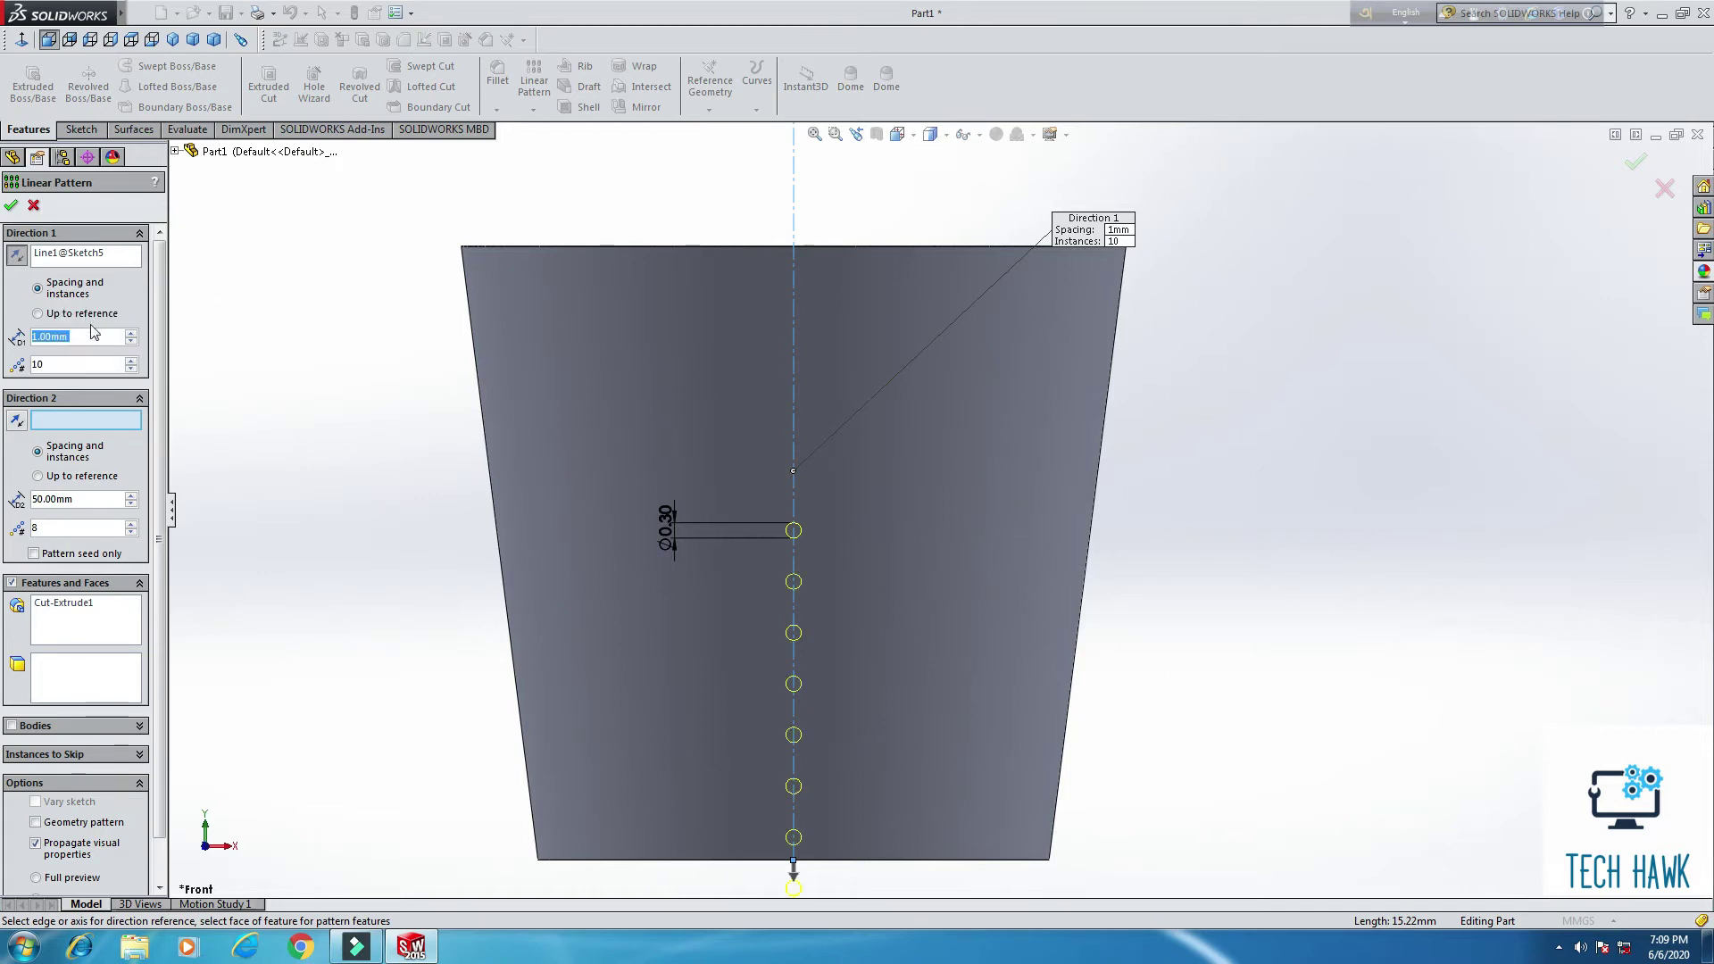
text(0.25)
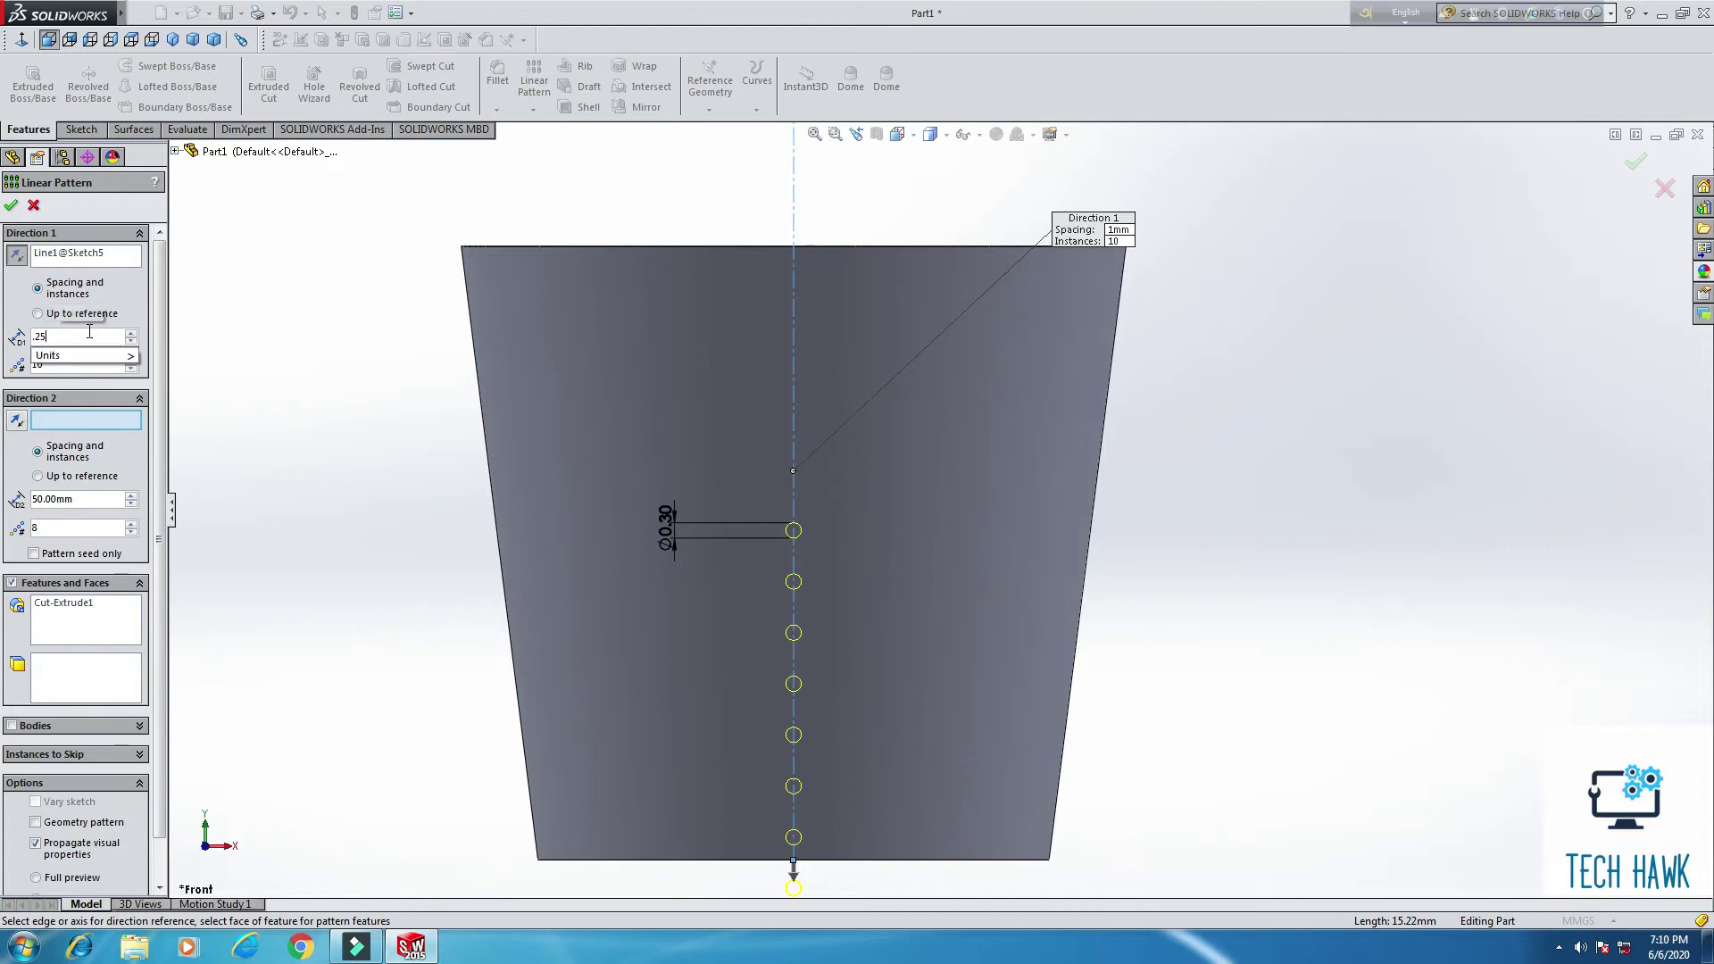
key(Return)
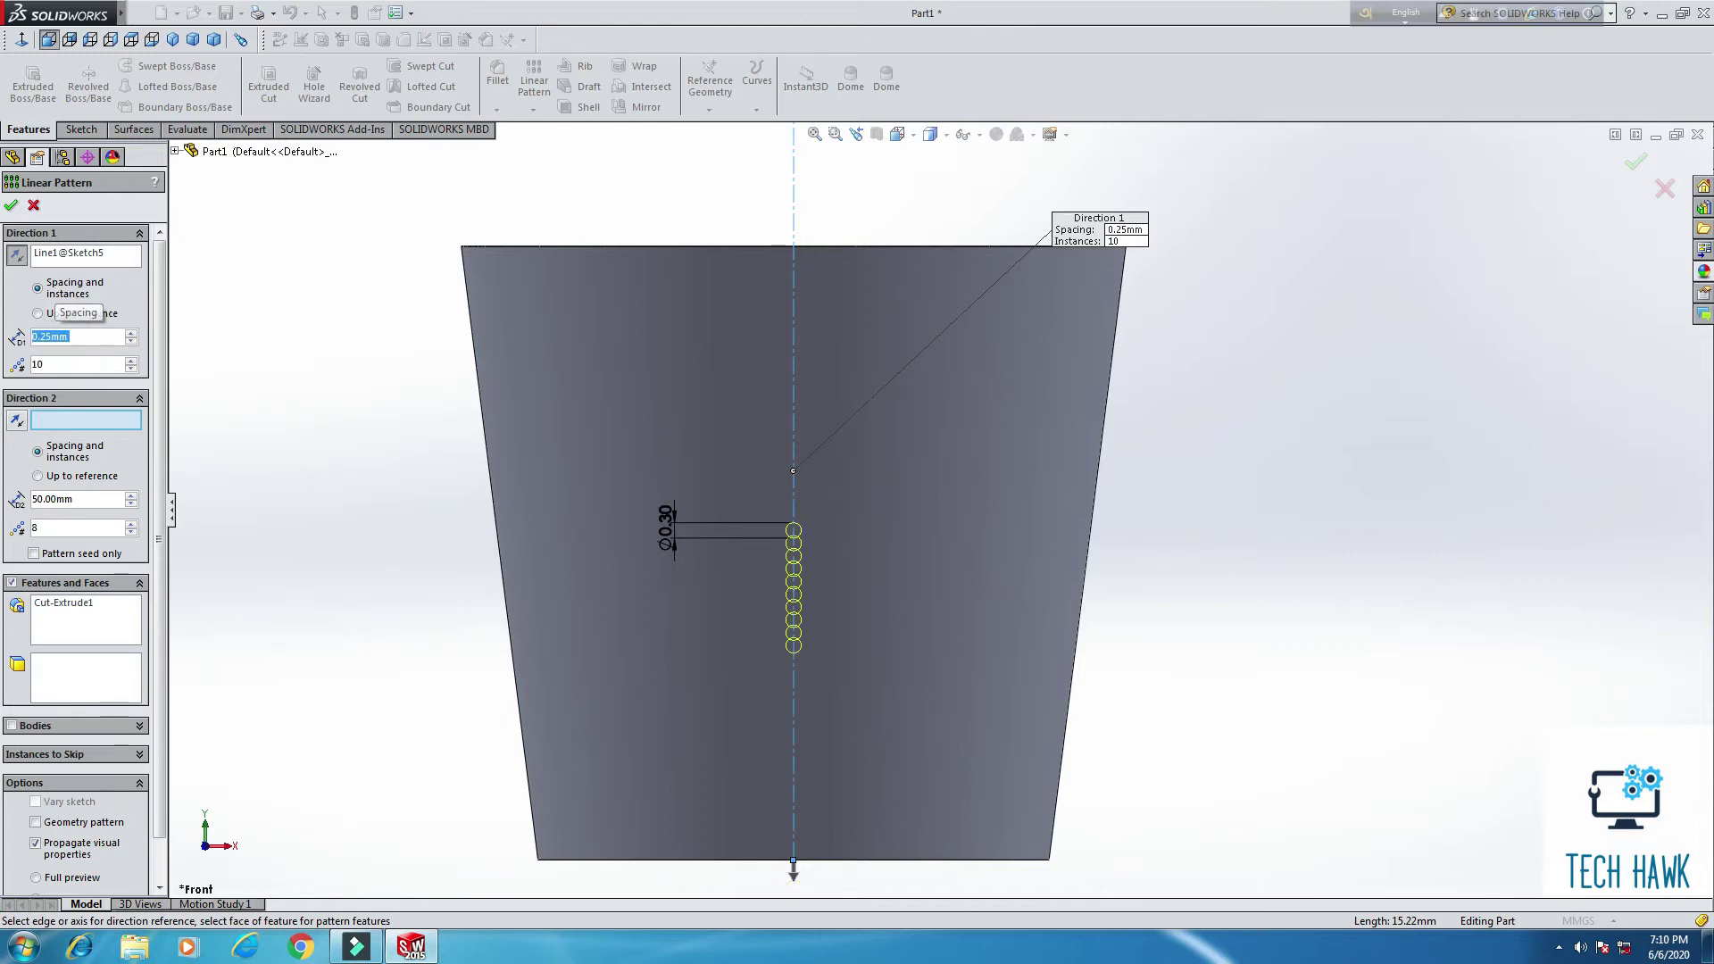
text(0.5)
key(Return)
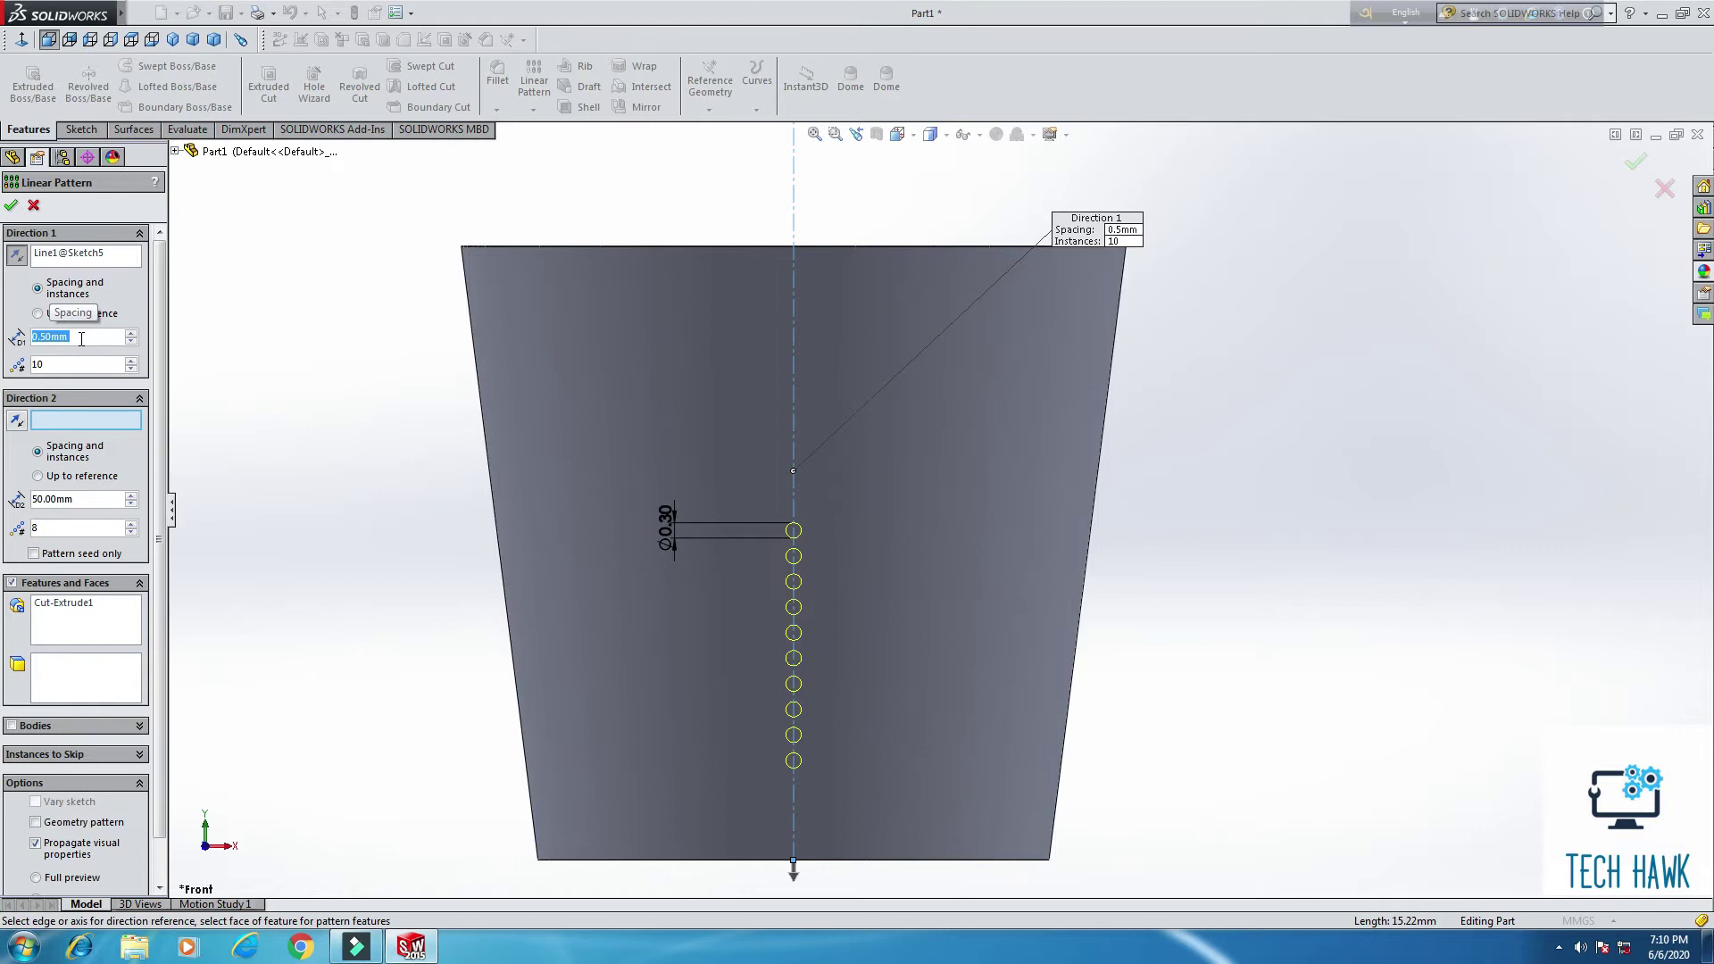
click(131, 362)
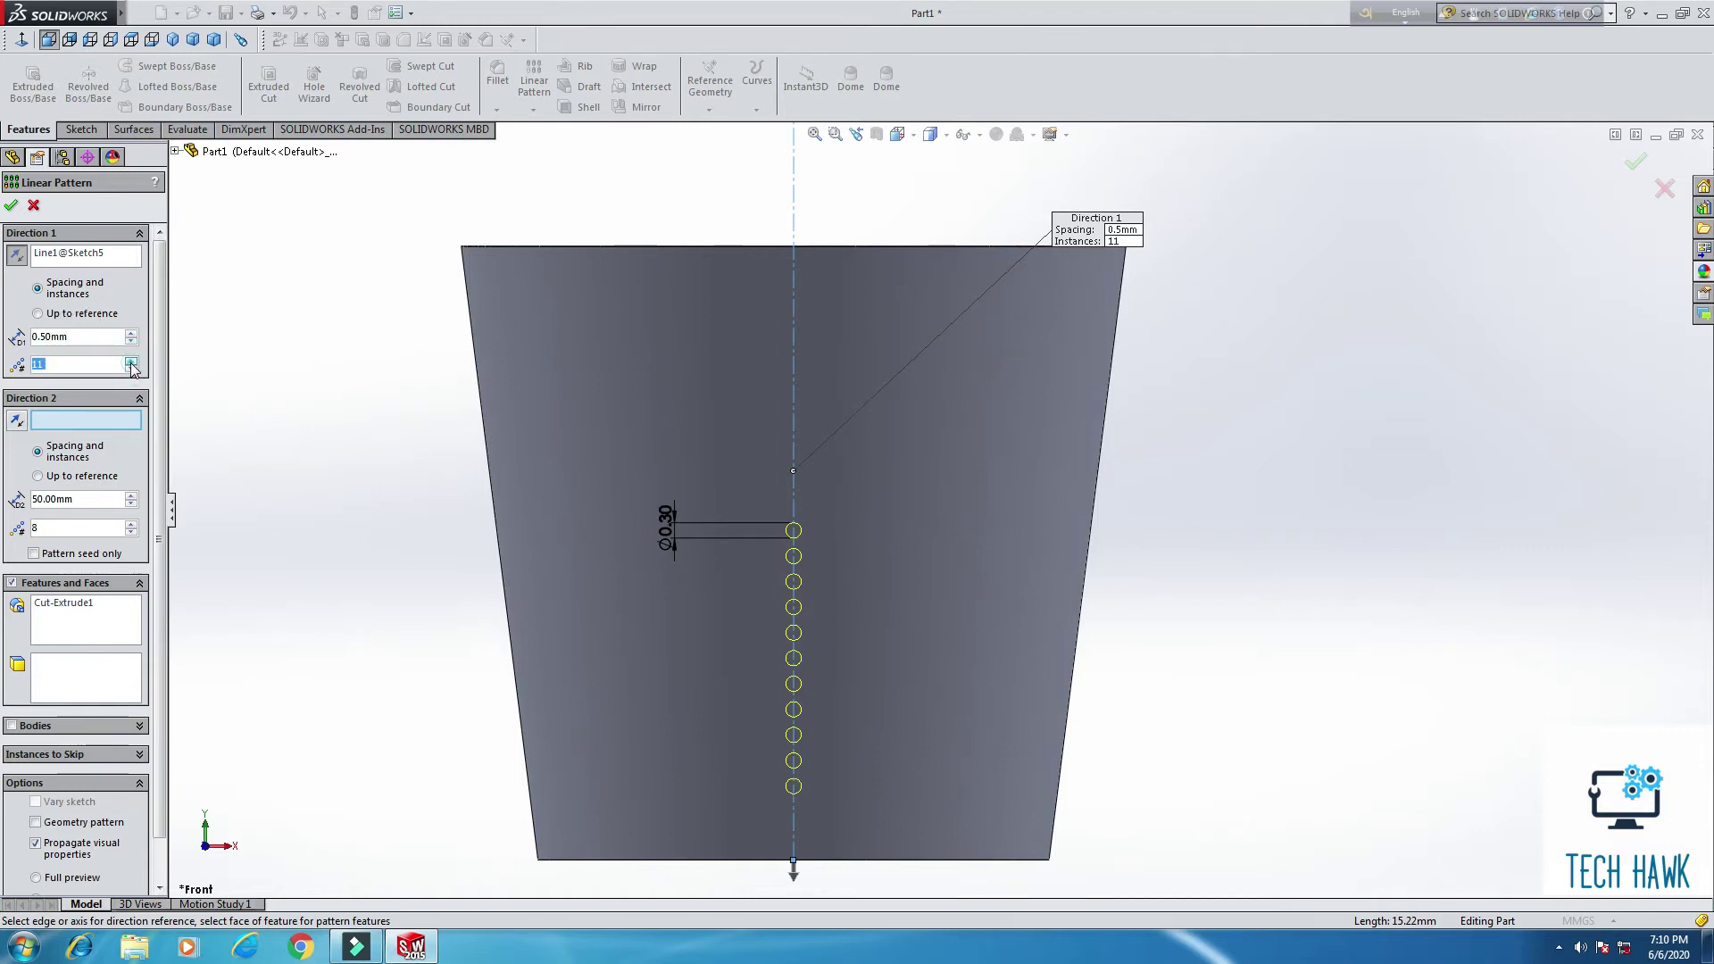
click(131, 363)
Step: Use the Sketch5 line as Direction 2 with 0.5 mm spacing and 10 instances
click(50, 420)
click(795, 193)
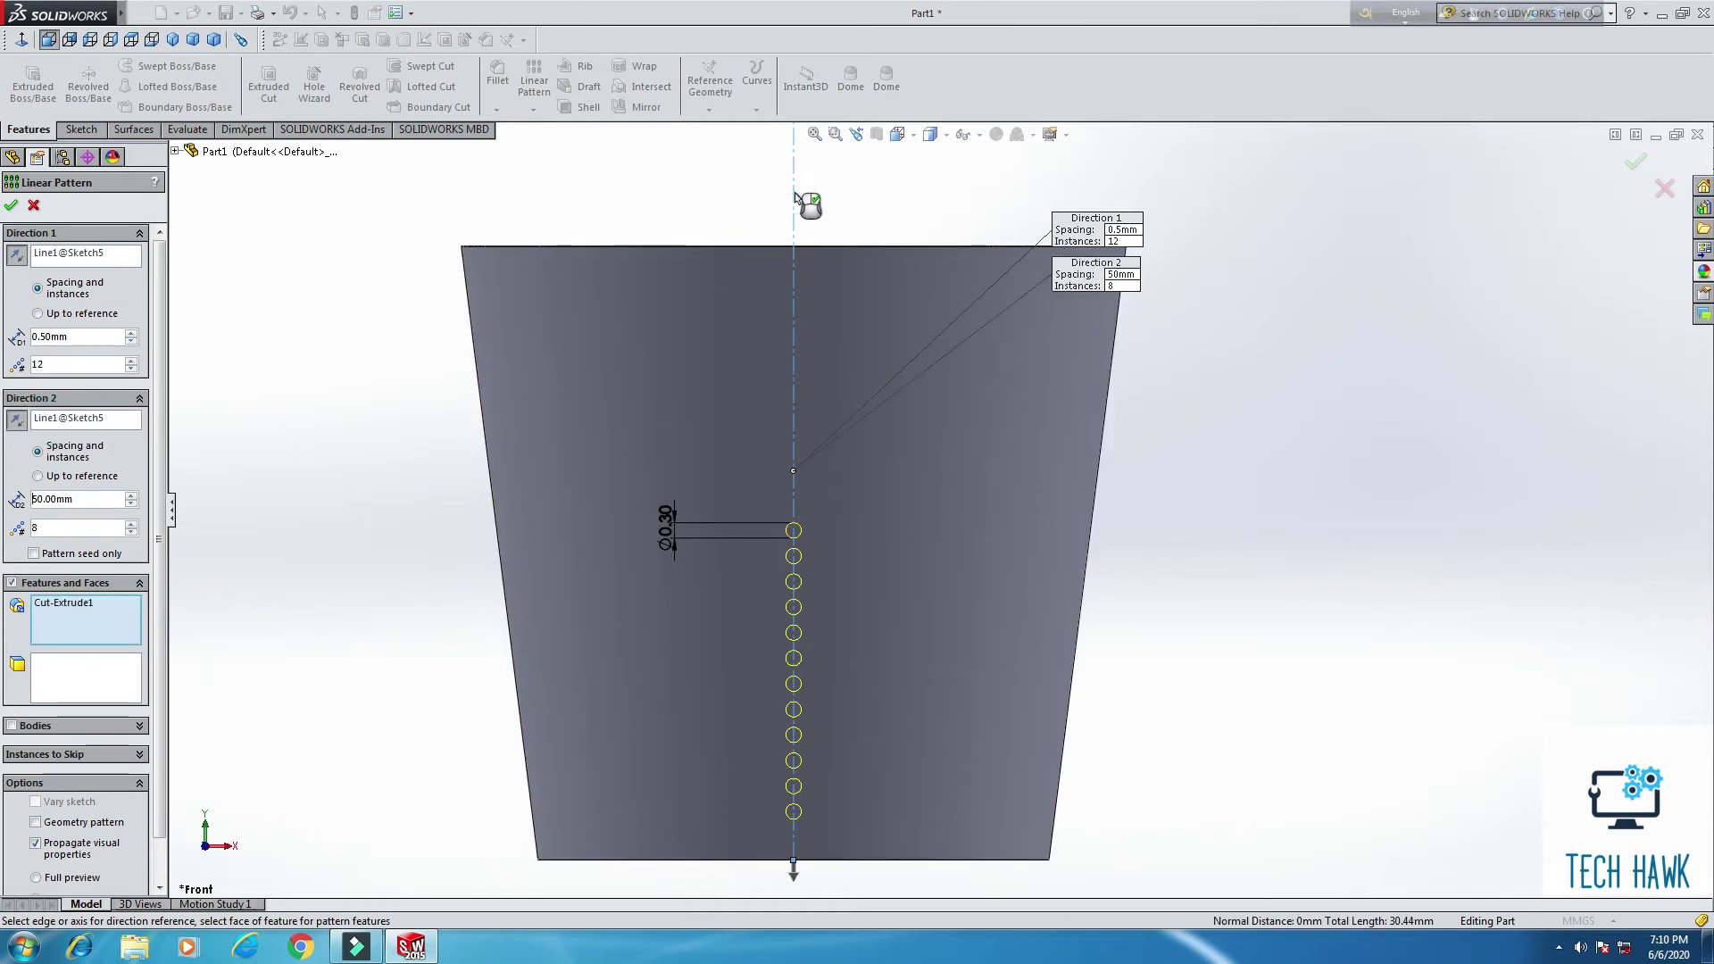
scroll(85, 528, up, 4)
click(69, 499)
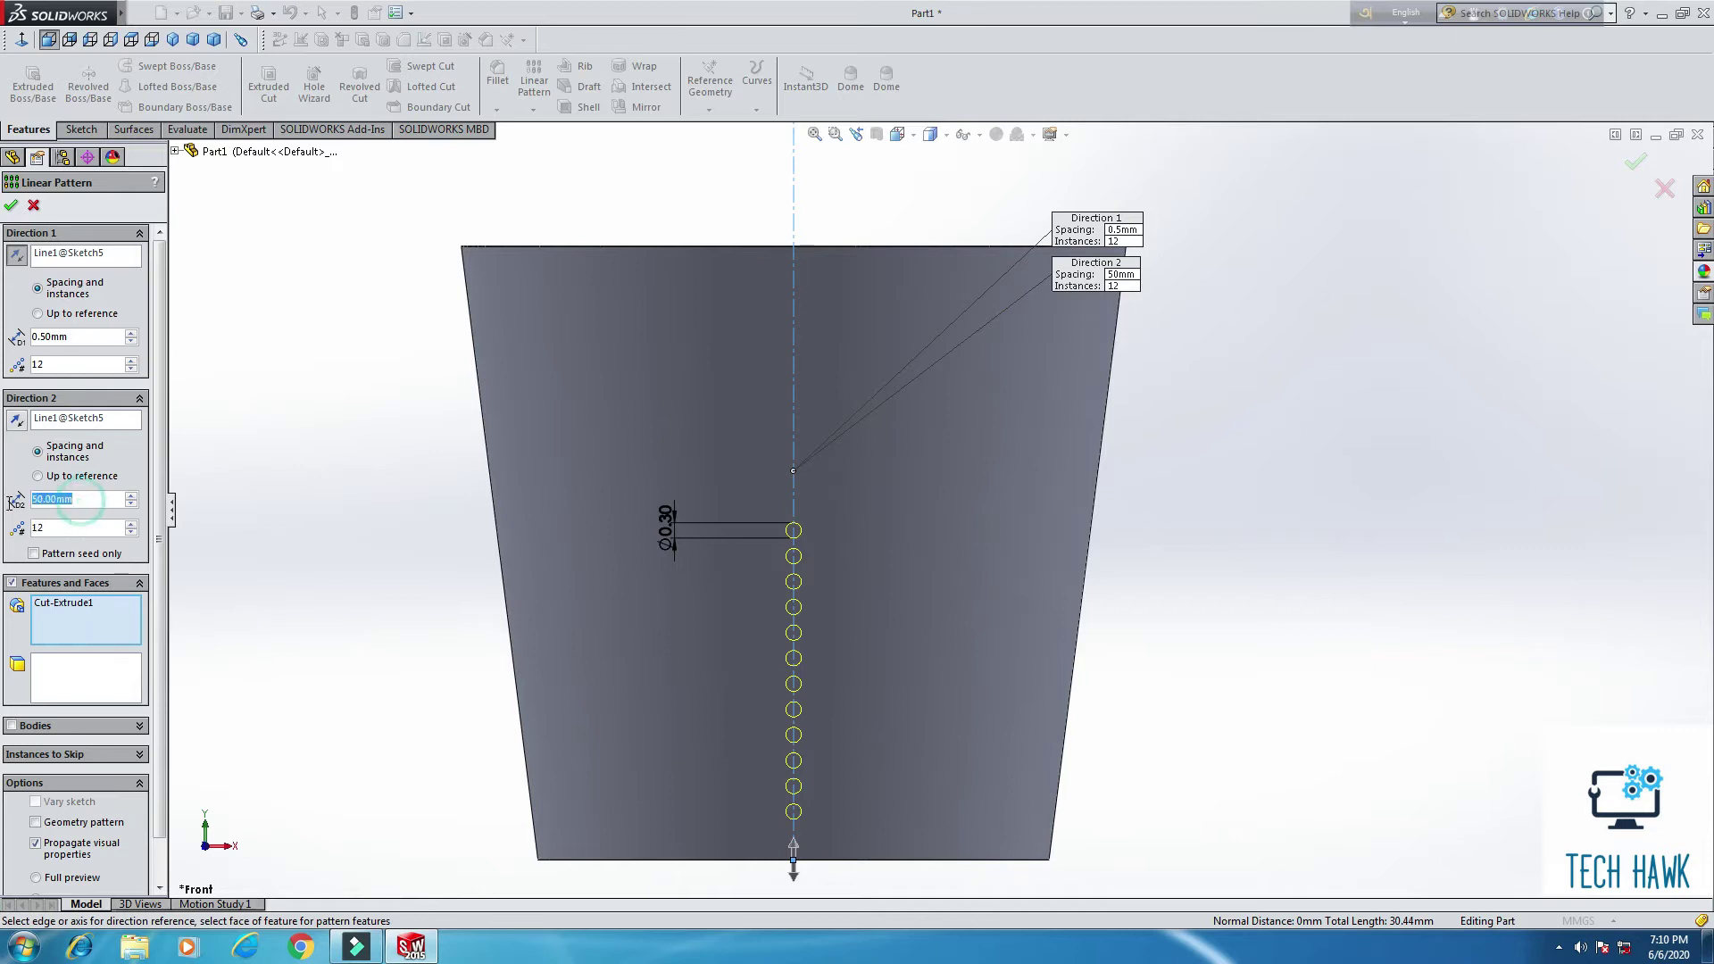
text(0.5)
key(Return)
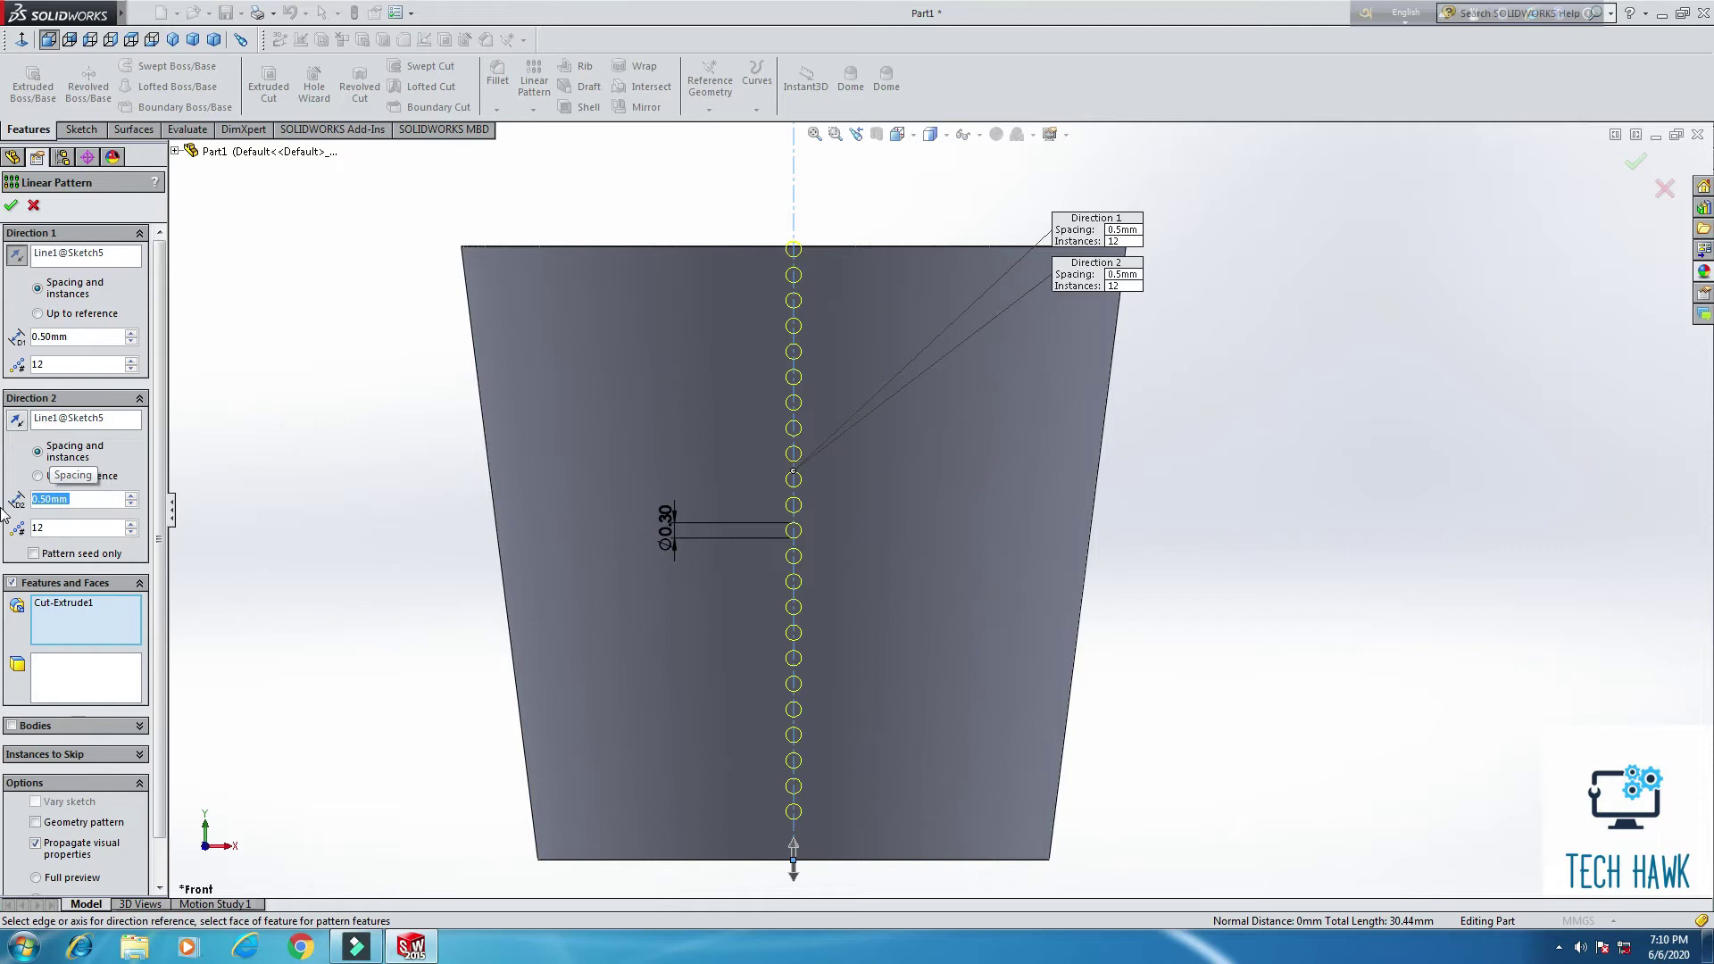
click(128, 530)
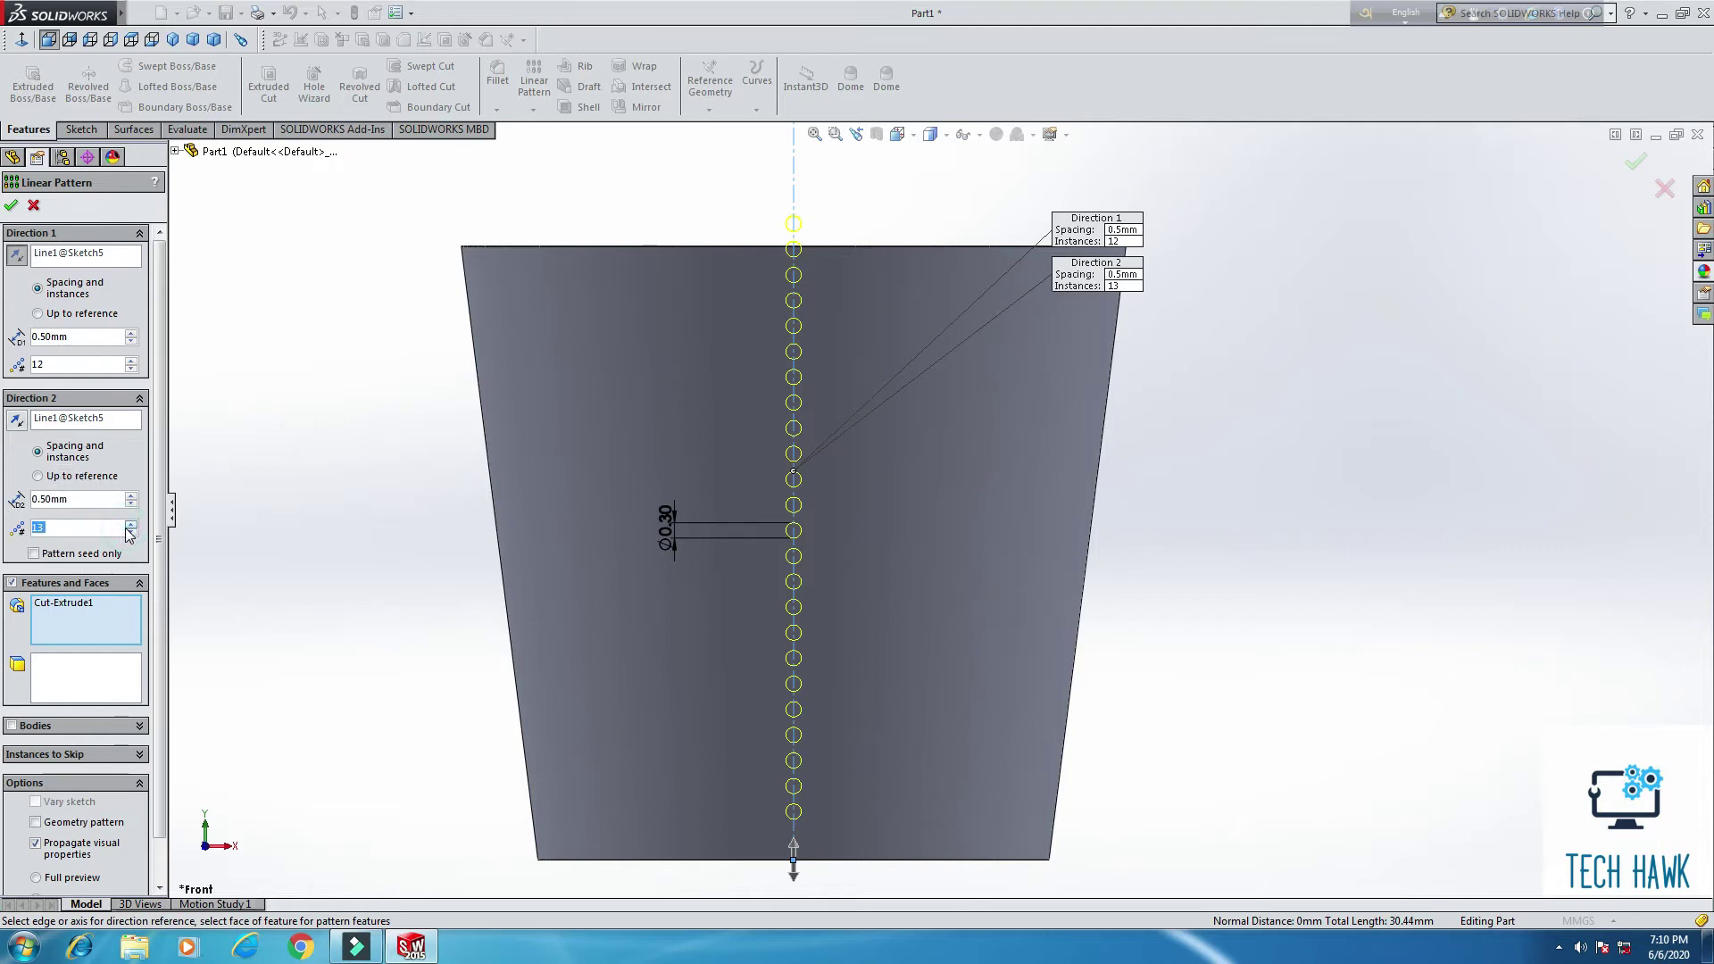
click(129, 530)
click(129, 533)
click(128, 534)
click(129, 534)
click(128, 533)
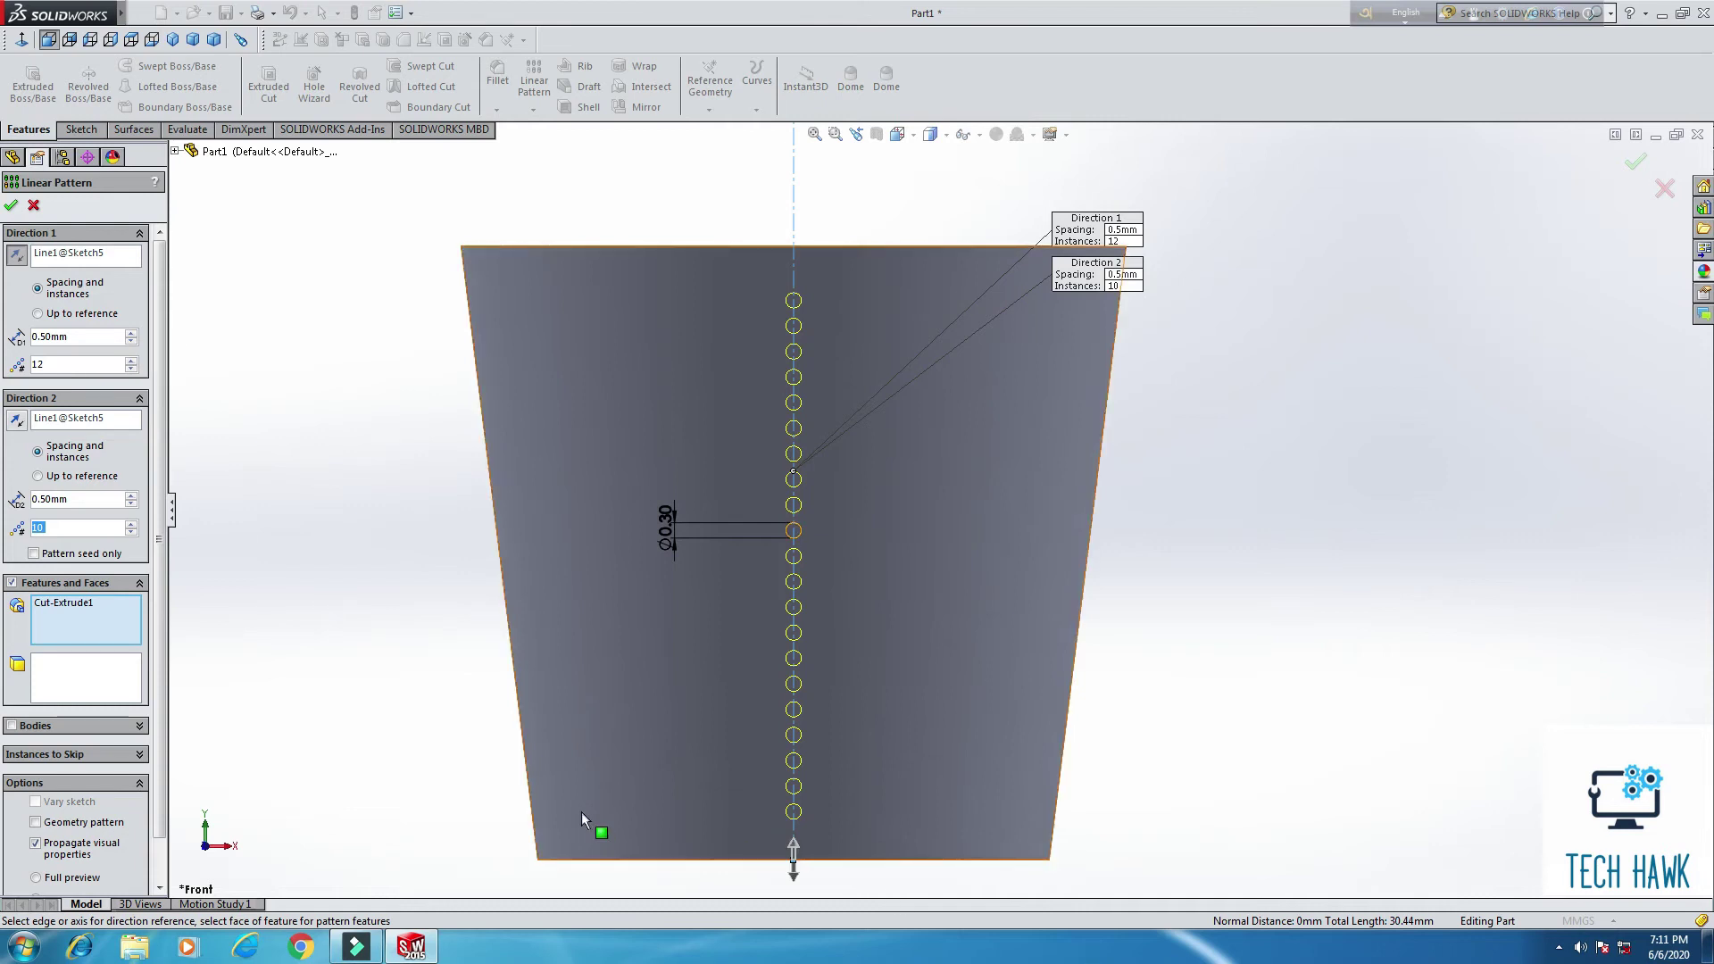
Step: Confirm the linear pattern, accepting the parallel-directions warning, and orbit to inspect the hole column
click(10, 206)
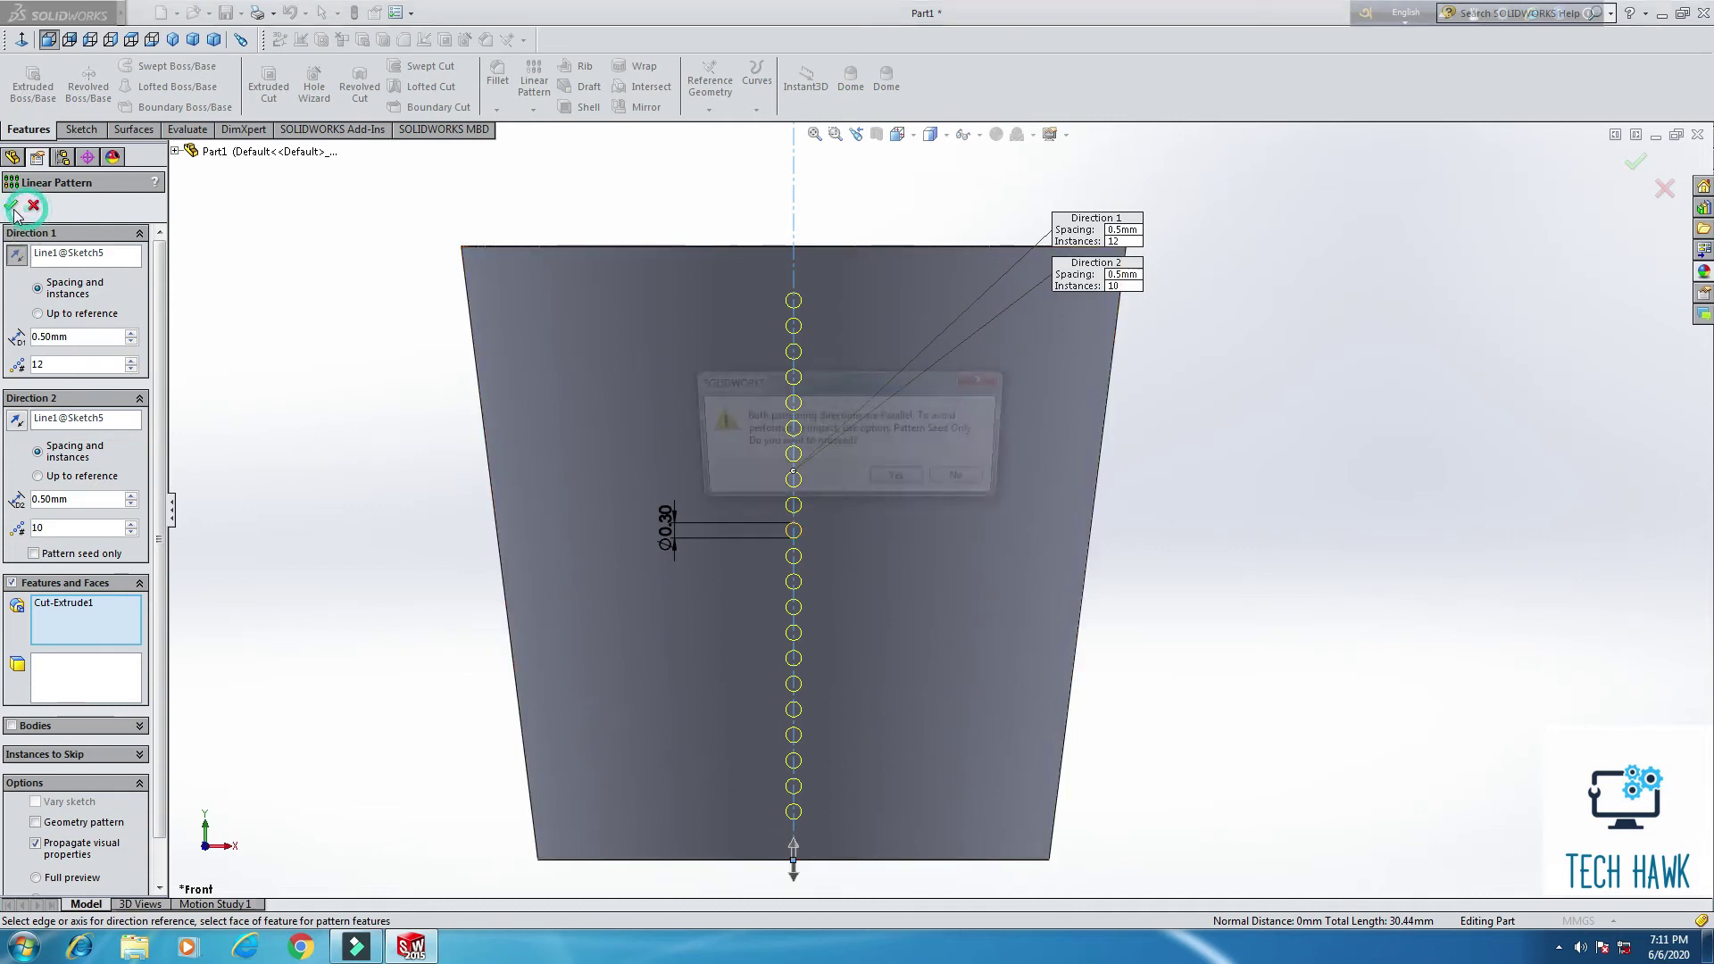
click(900, 482)
middle_drag(1191, 500, 1046, 534)
scroll(1197, 603, down, 2)
scroll(968, 489, down, 4)
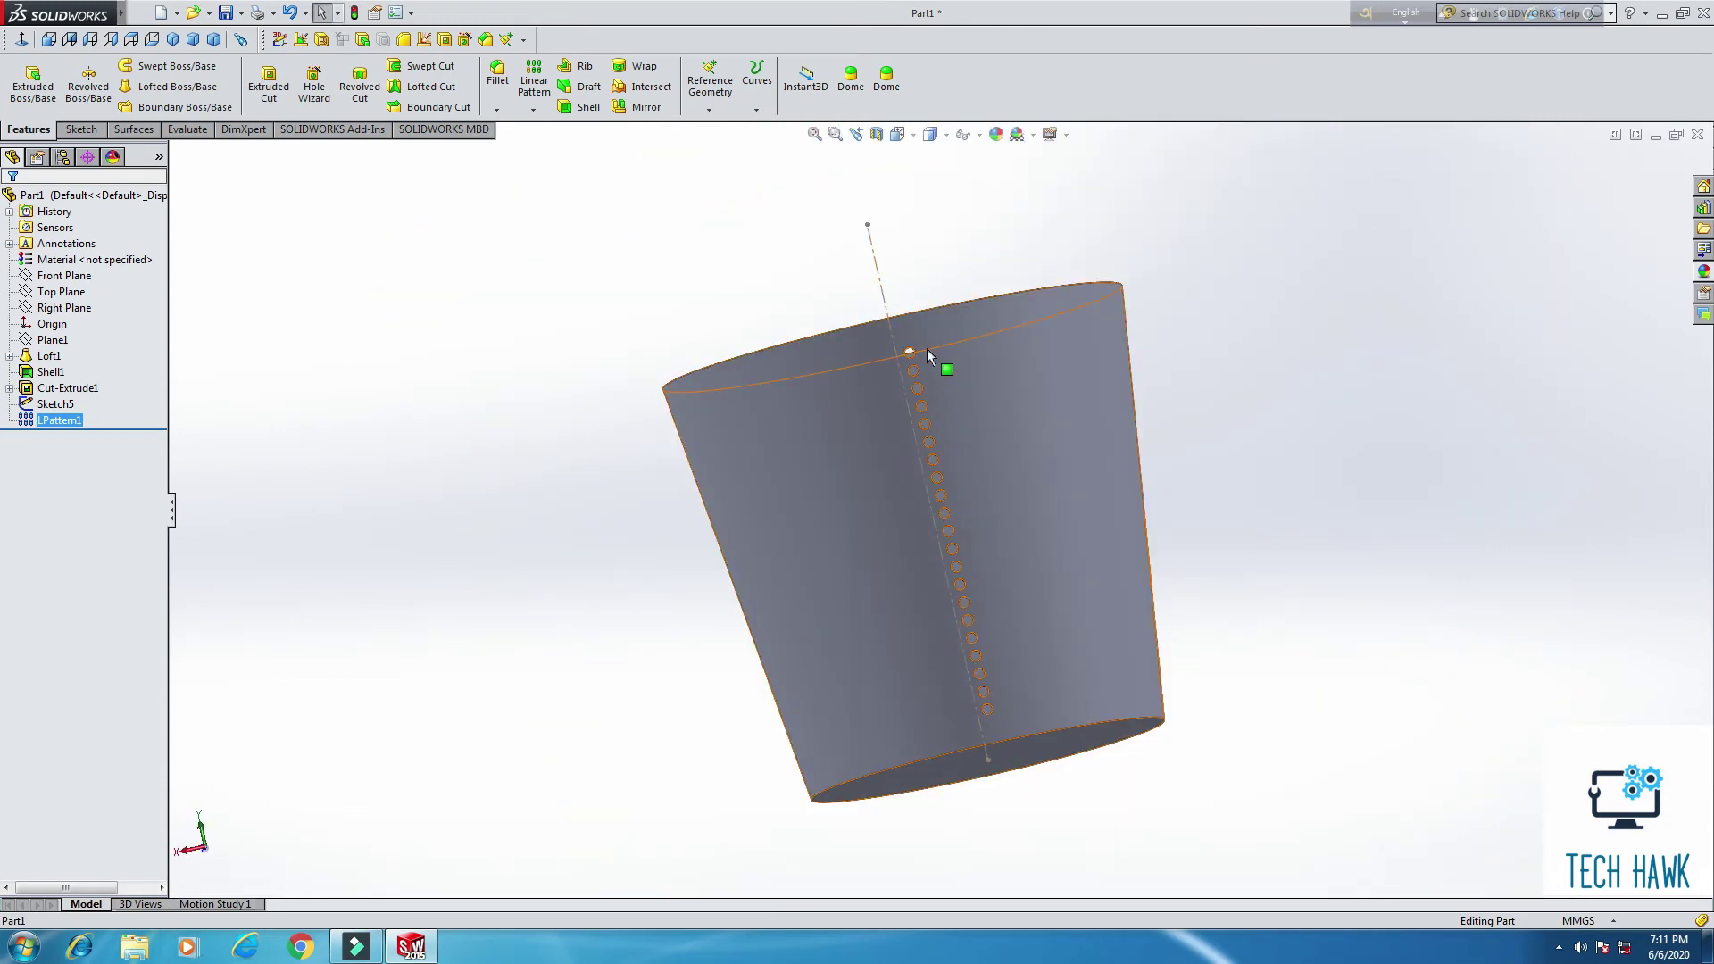
middle_drag(944, 372, 1114, 507)
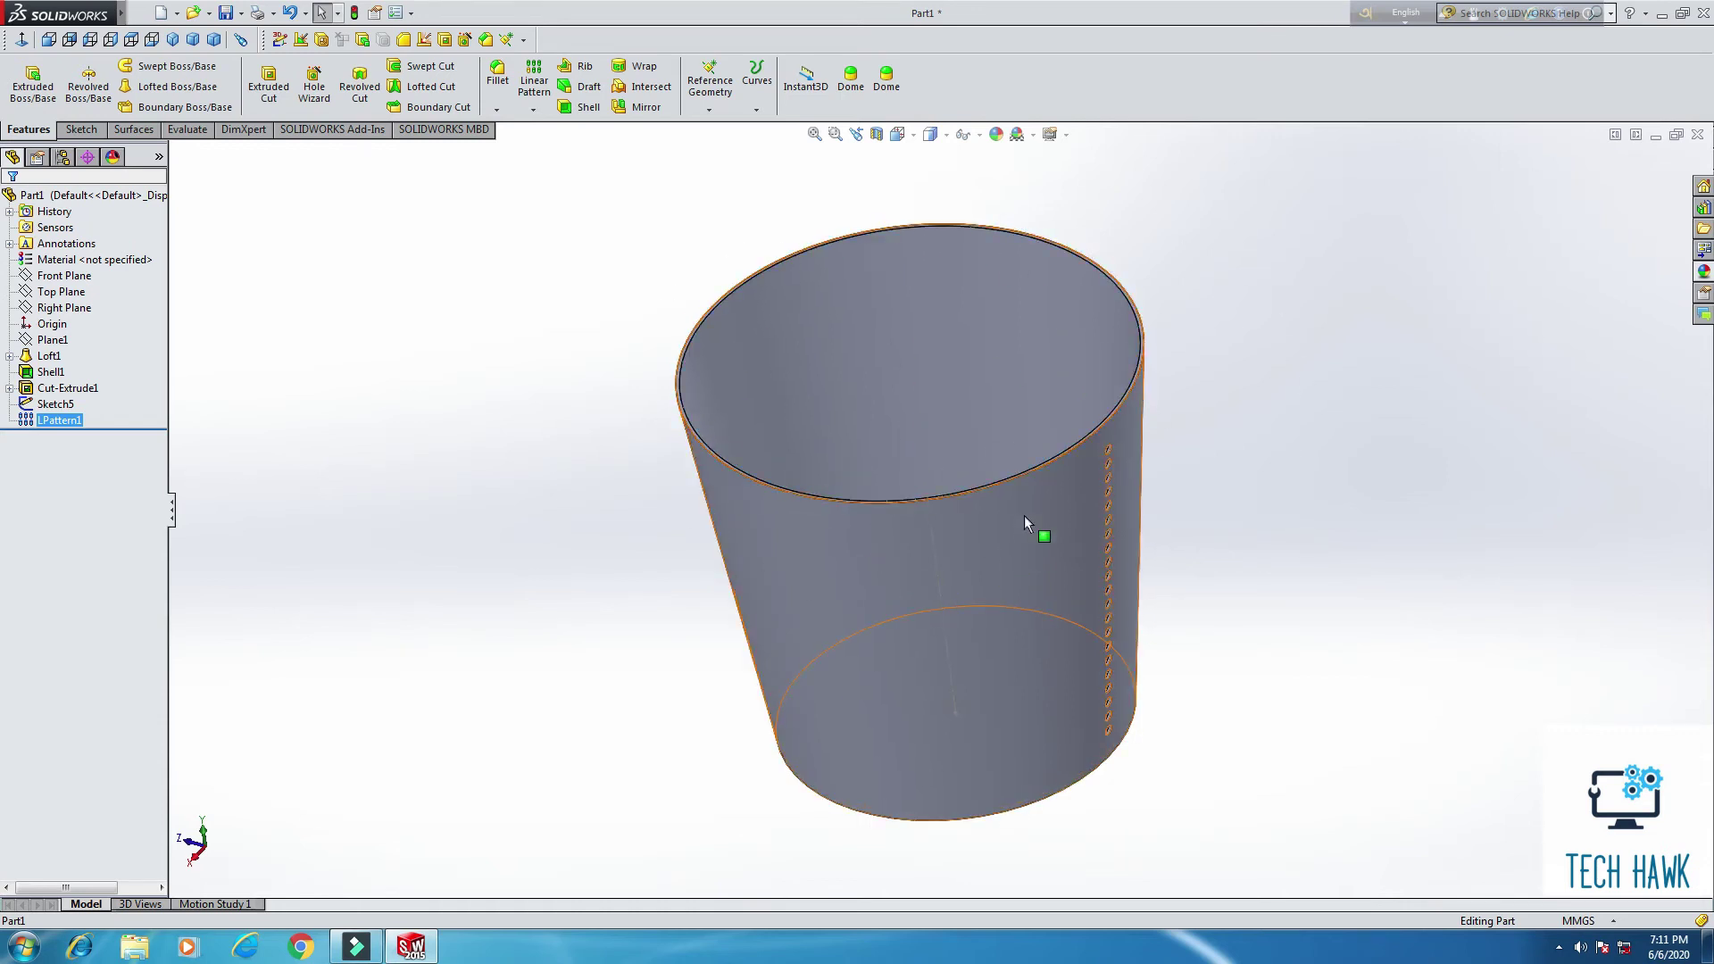
Step: Start a circular pattern of LPattern1 around the bin's top circular edge
click(533, 110)
click(549, 138)
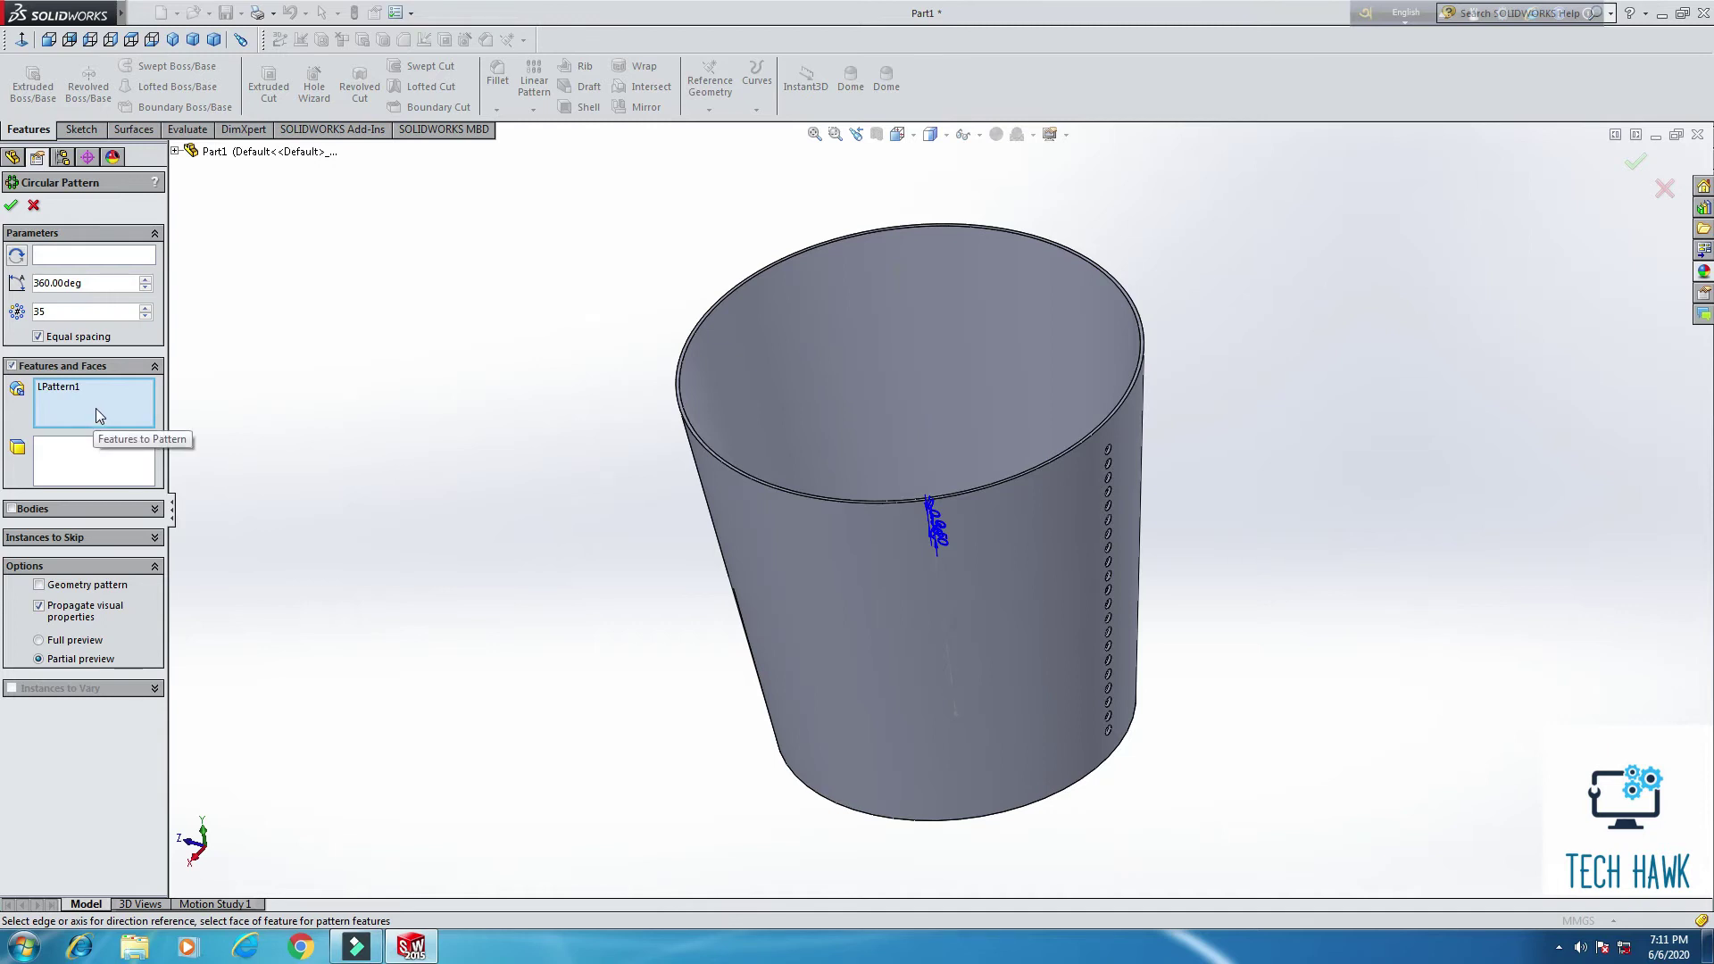
click(92, 258)
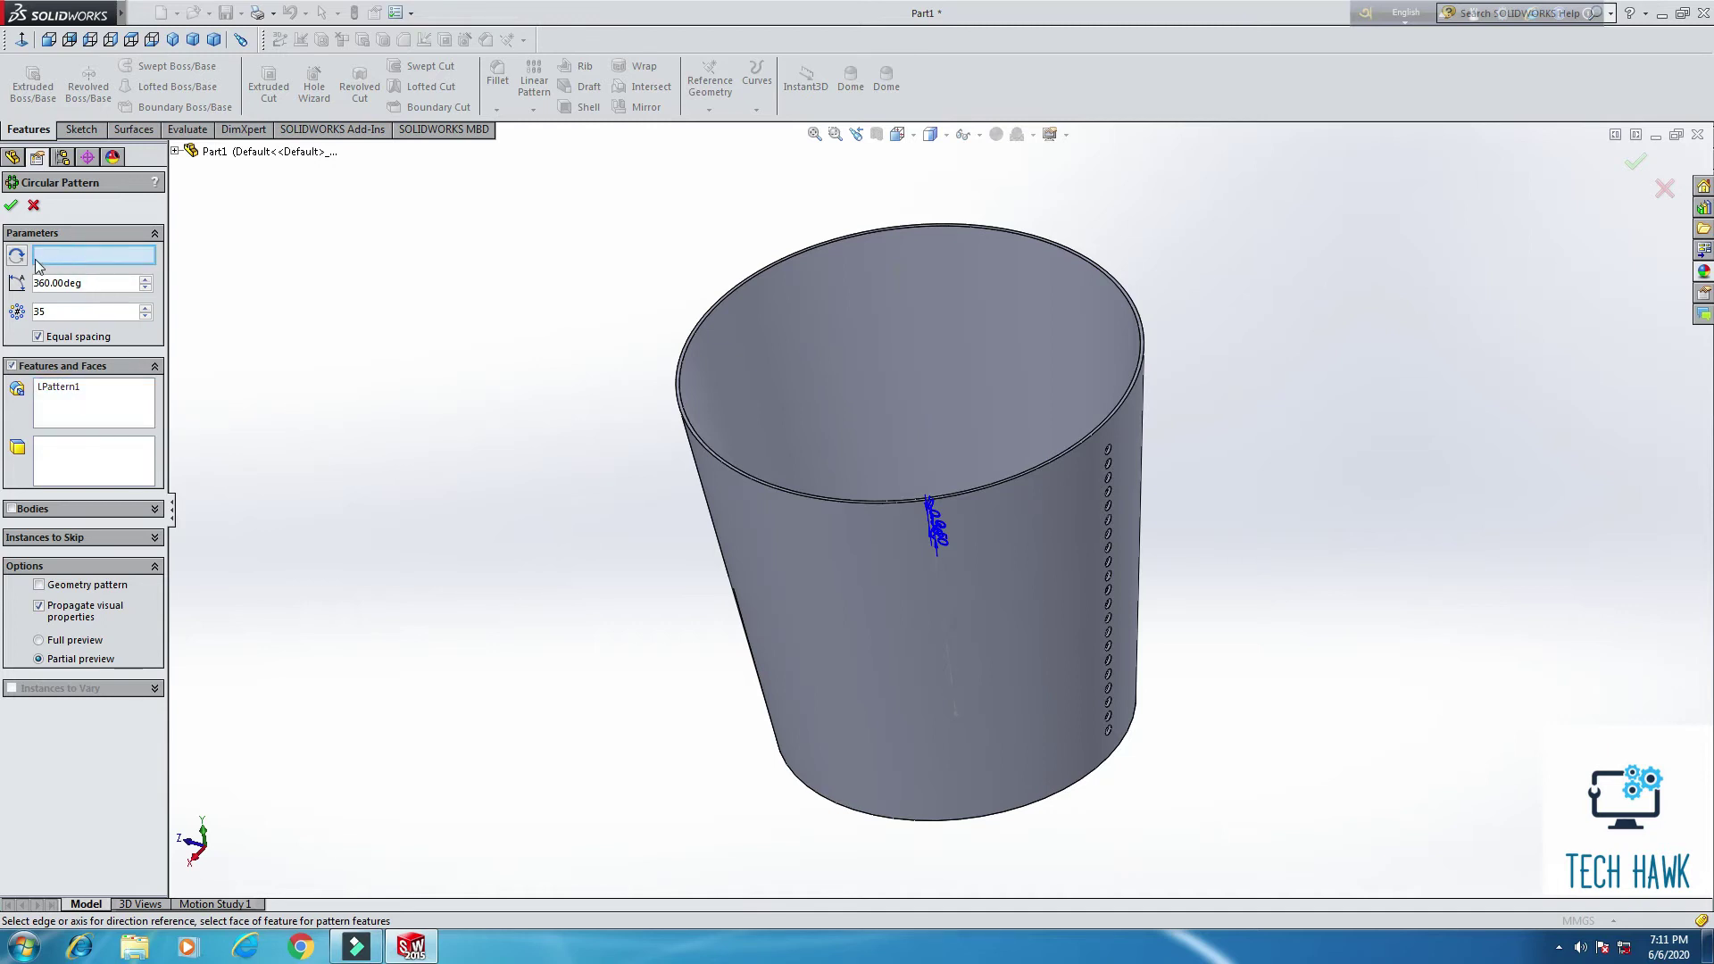
scroll(534, 409, down, 3)
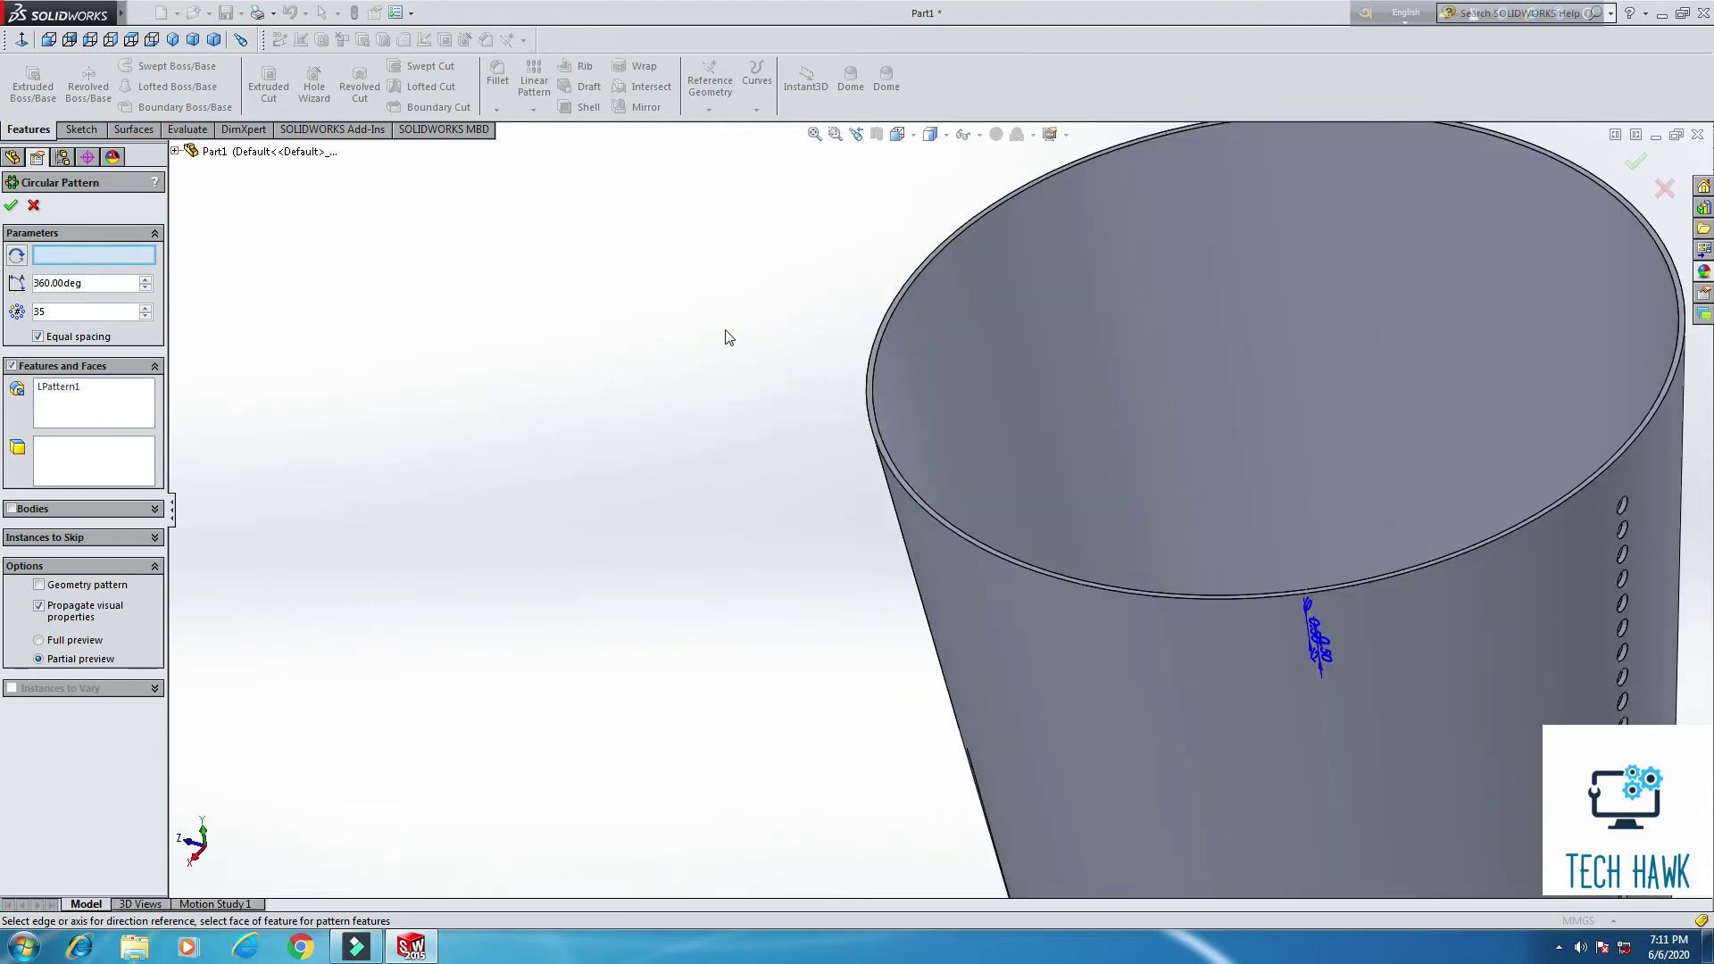
click(862, 390)
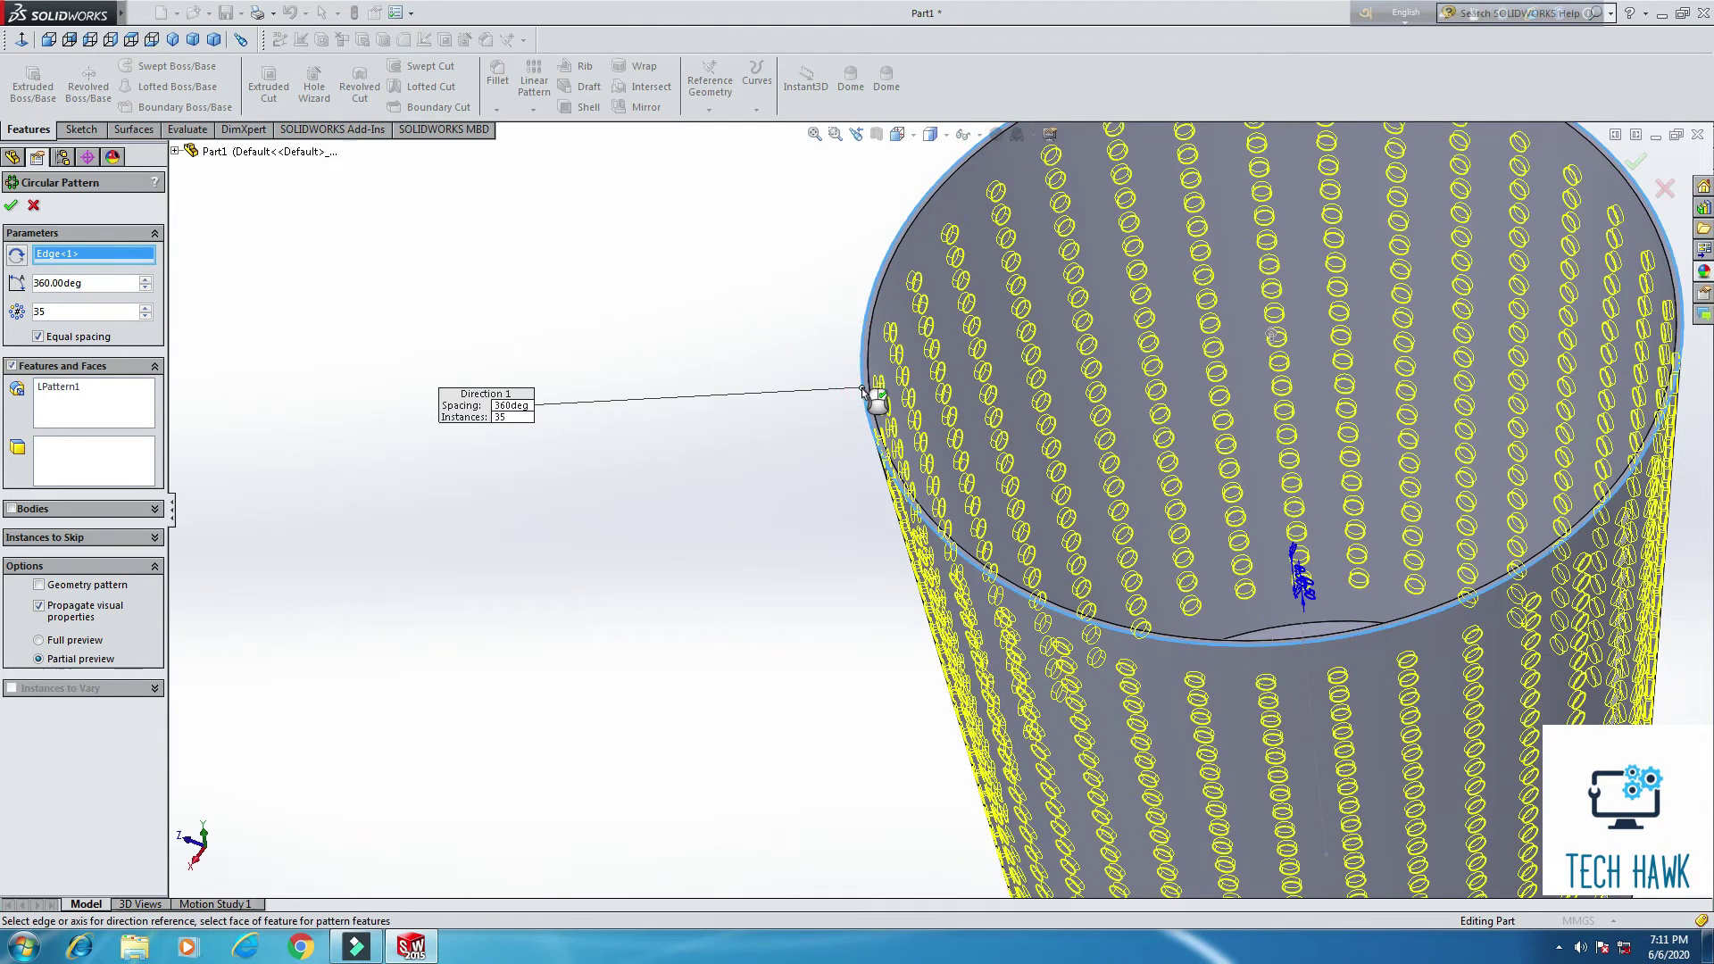
scroll(616, 510, up, 5)
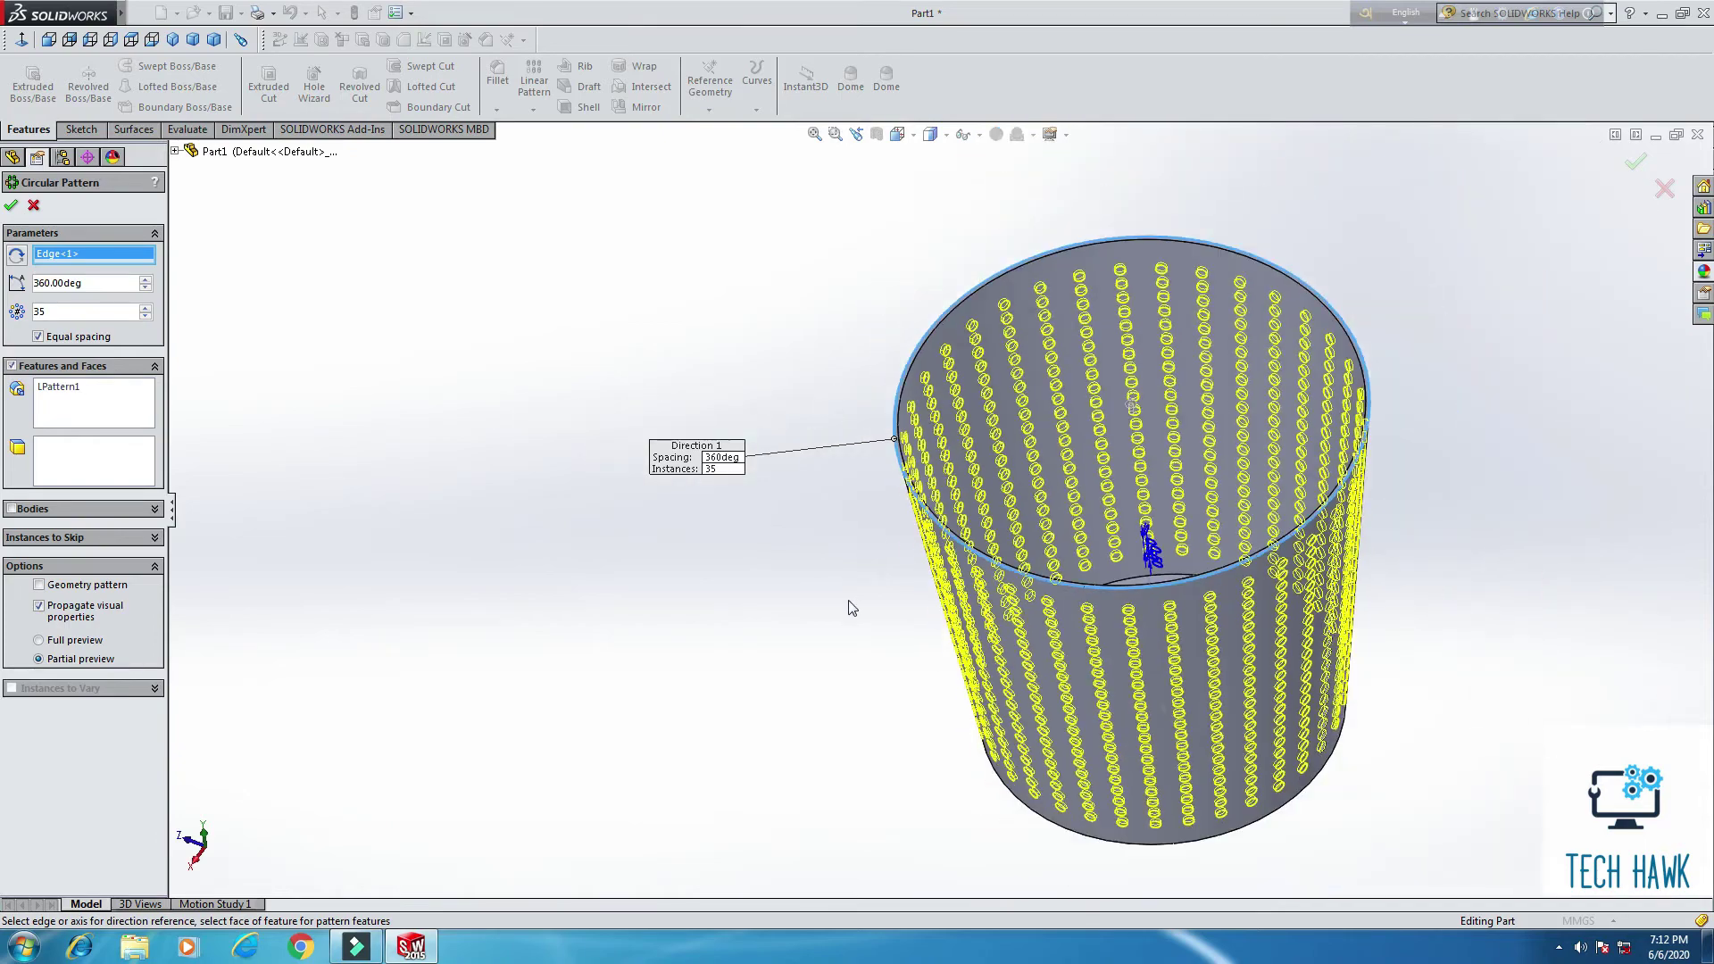
middle_drag(804, 629, 642, 414)
scroll(1208, 523, down, 5)
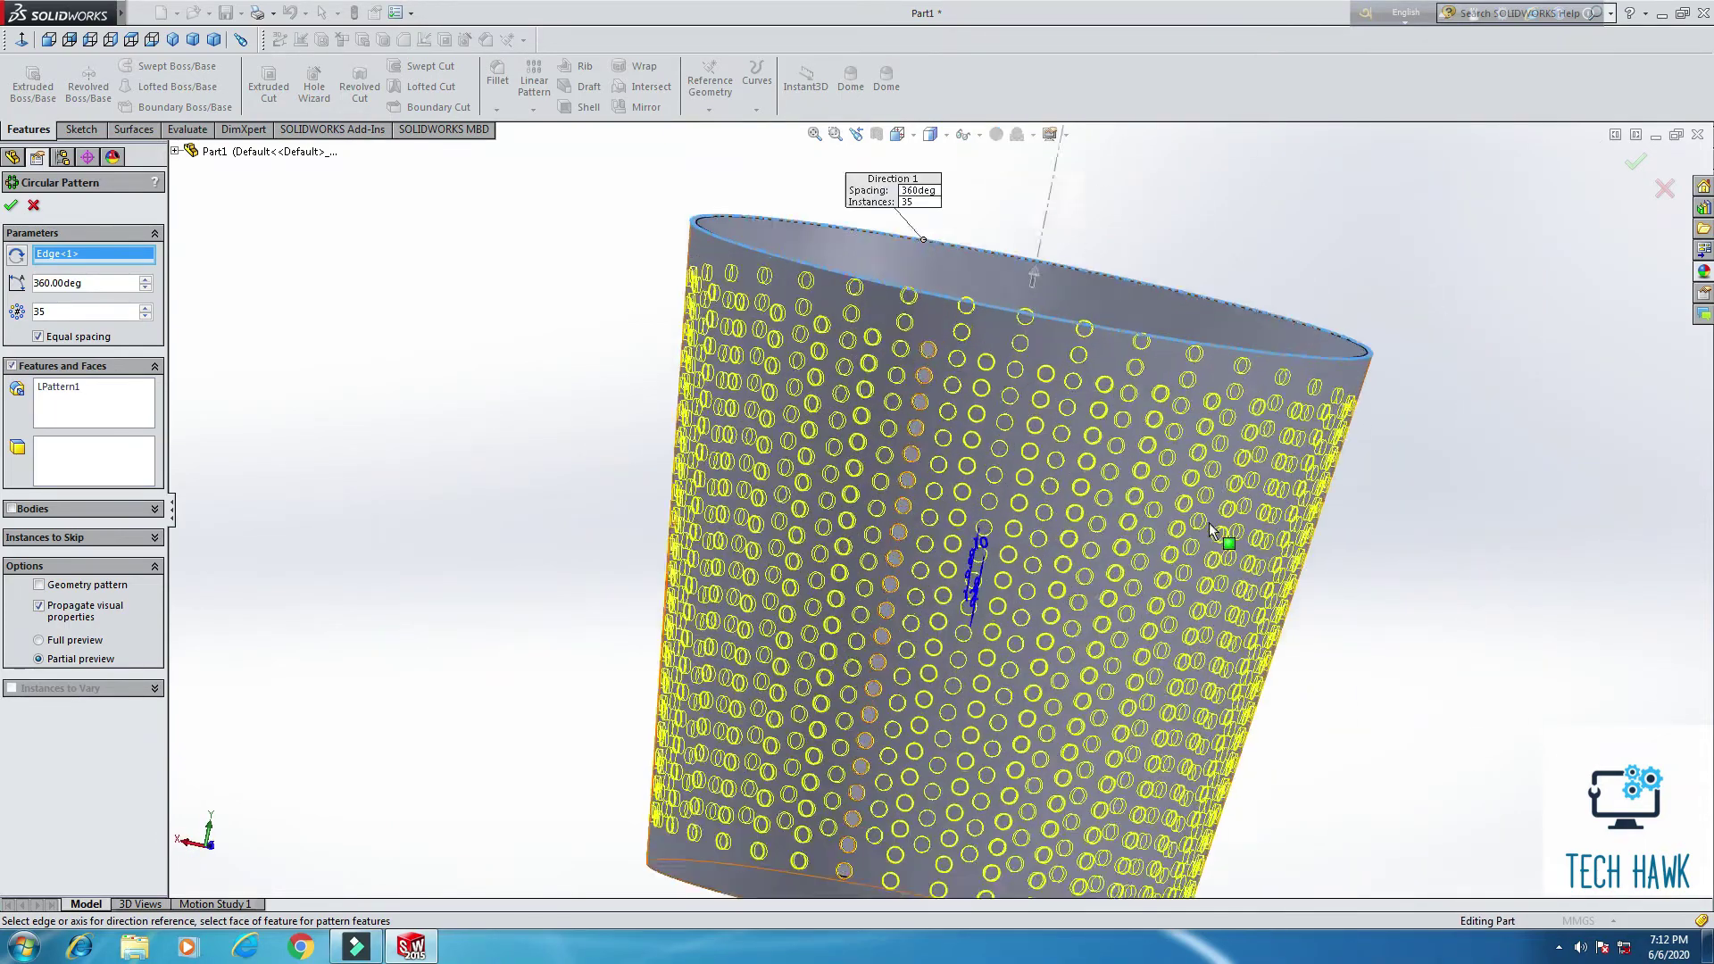
scroll(1055, 510, up, 5)
middle_drag(1232, 524, 1187, 268)
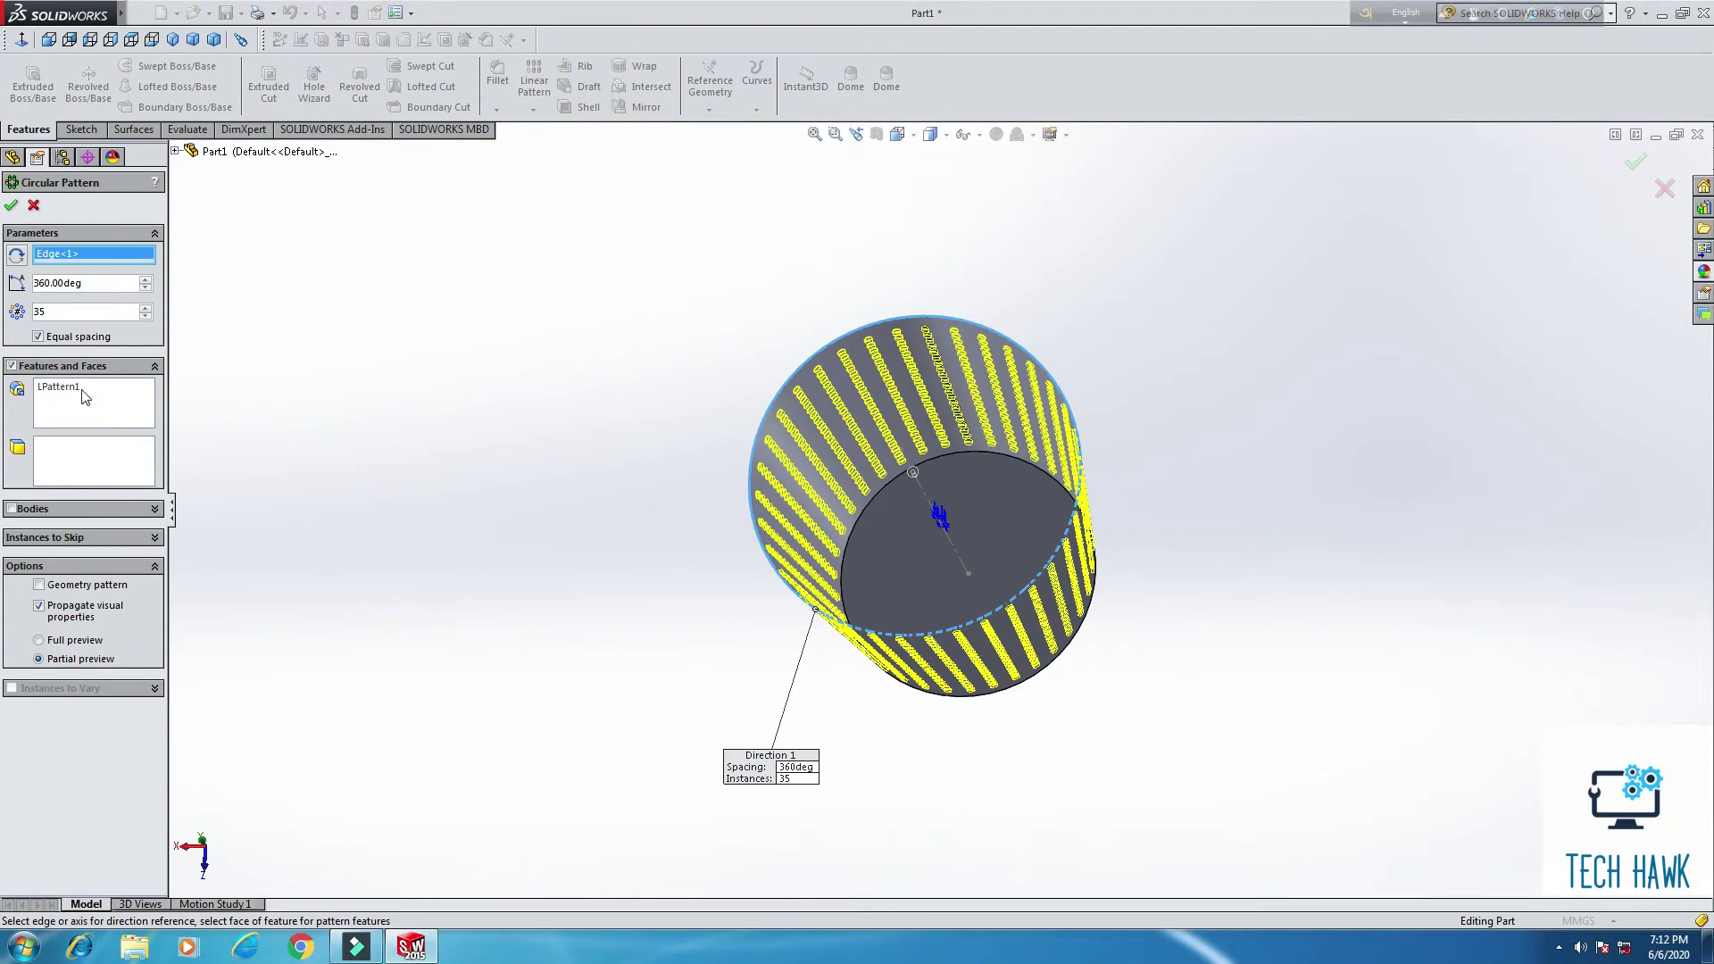
Step: Set the circular pattern to 50 equally spaced instances over 360° and confirm it
double_click(58, 311)
text(40)
key(Return)
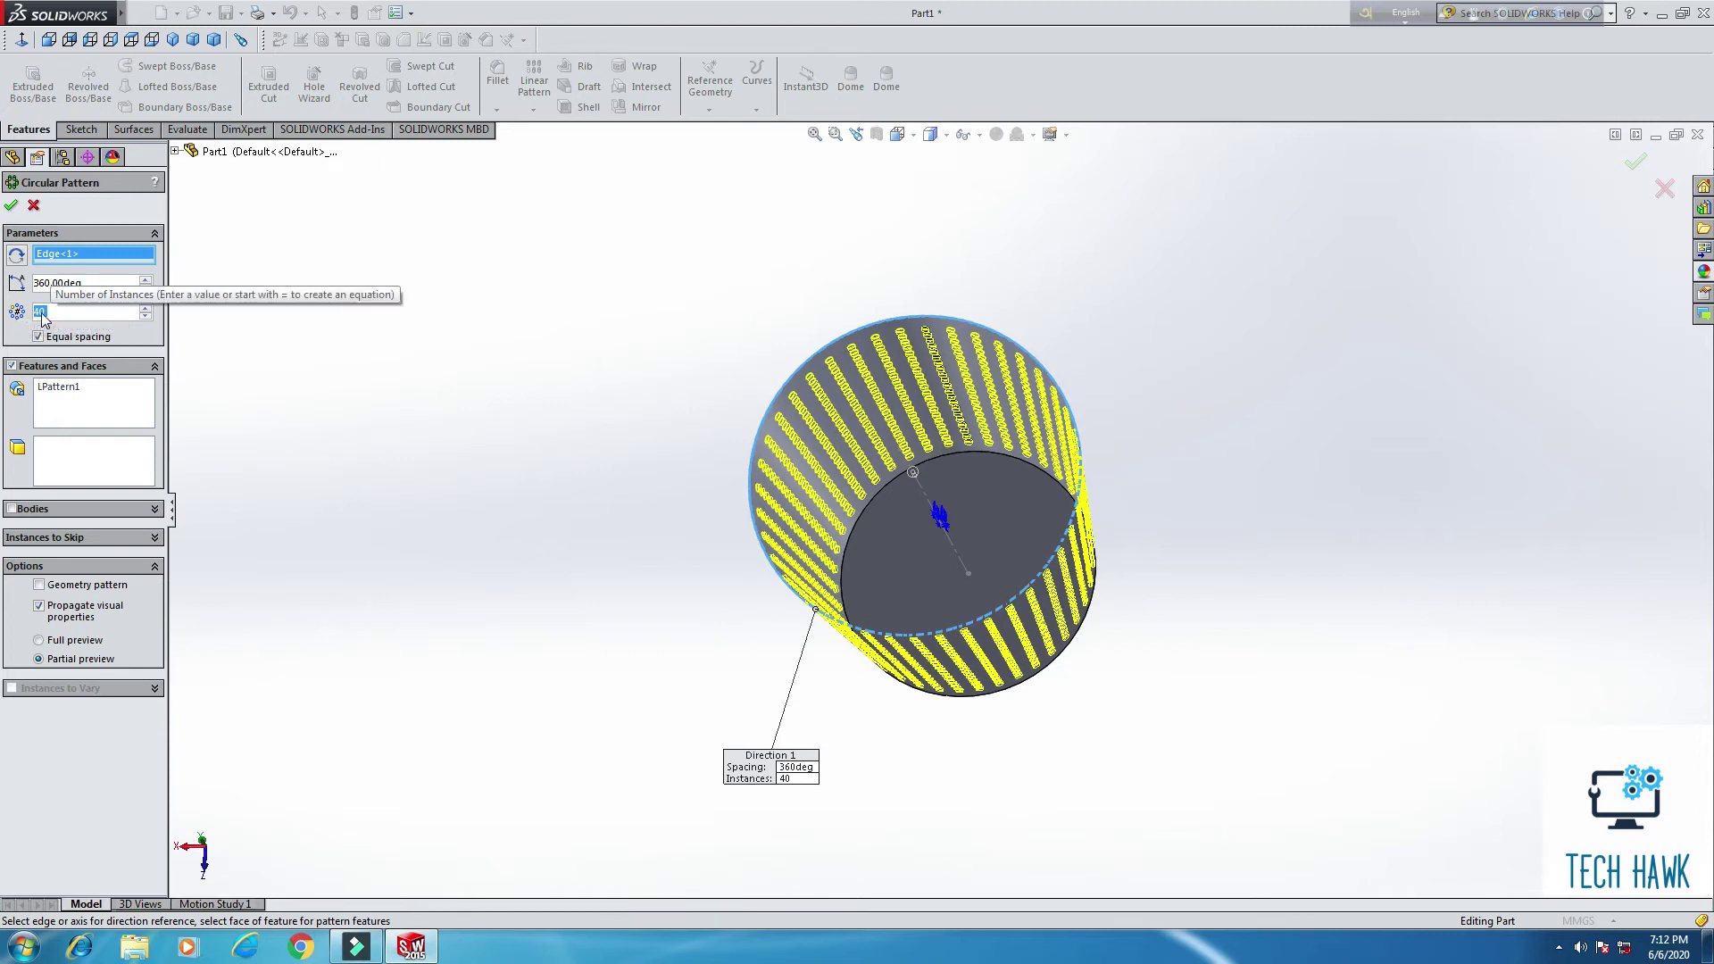
text(45)
key(Return)
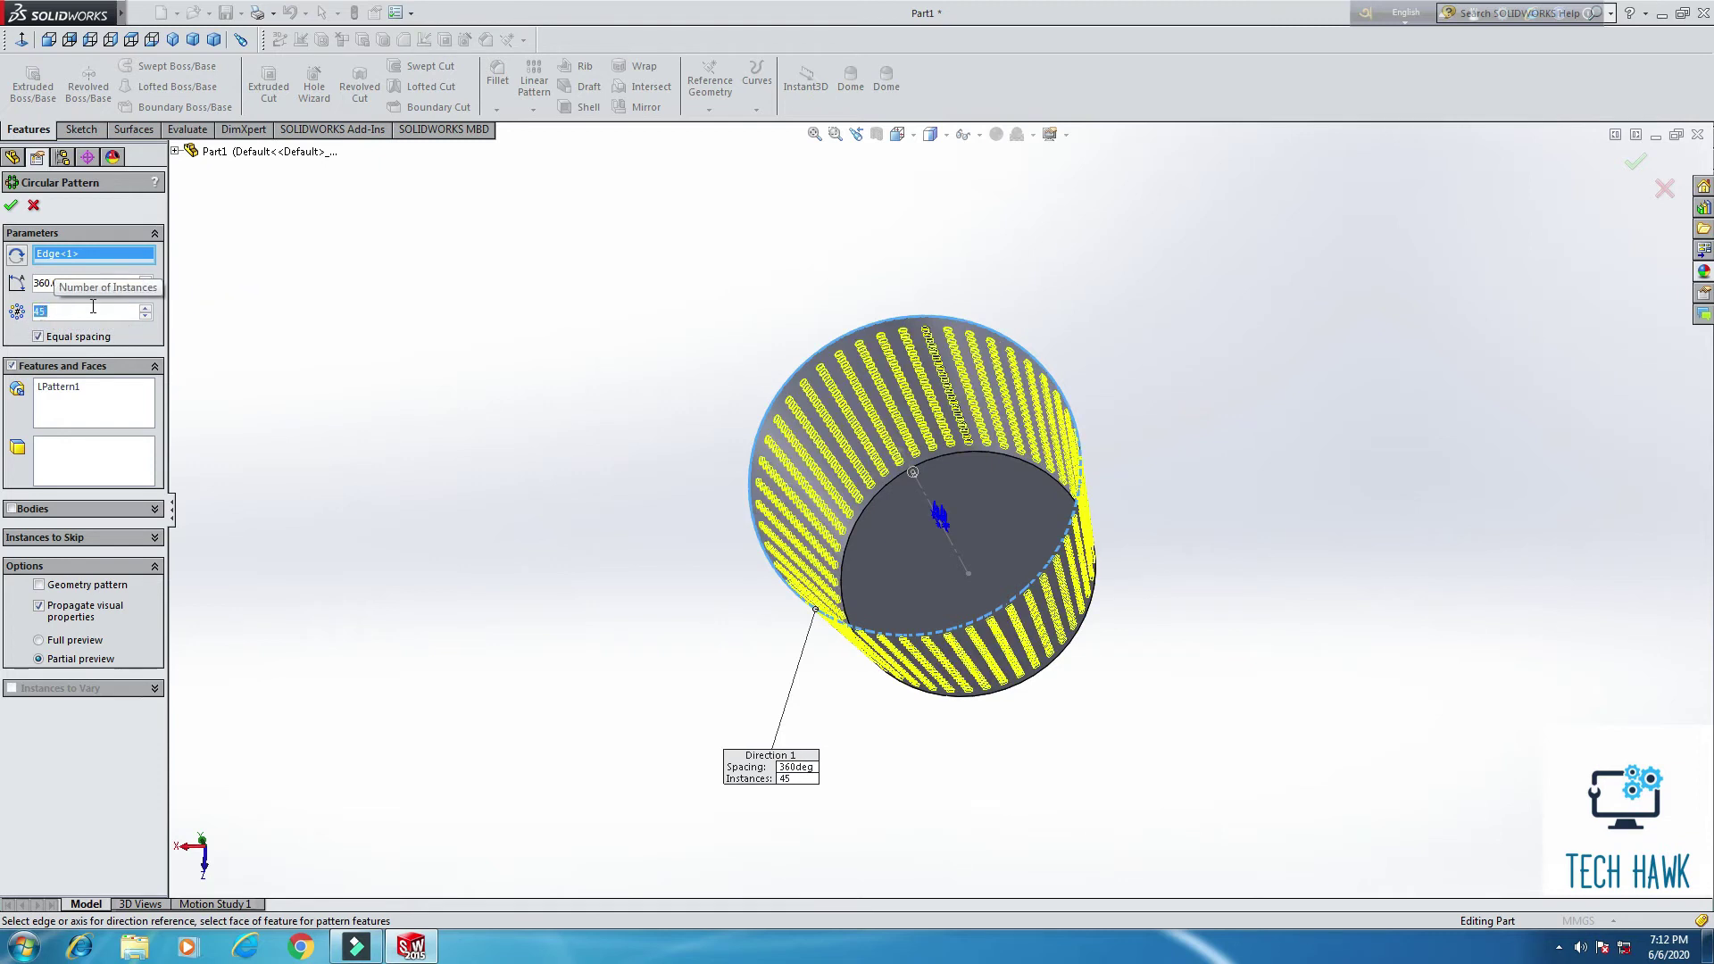
text(50)
key(Return)
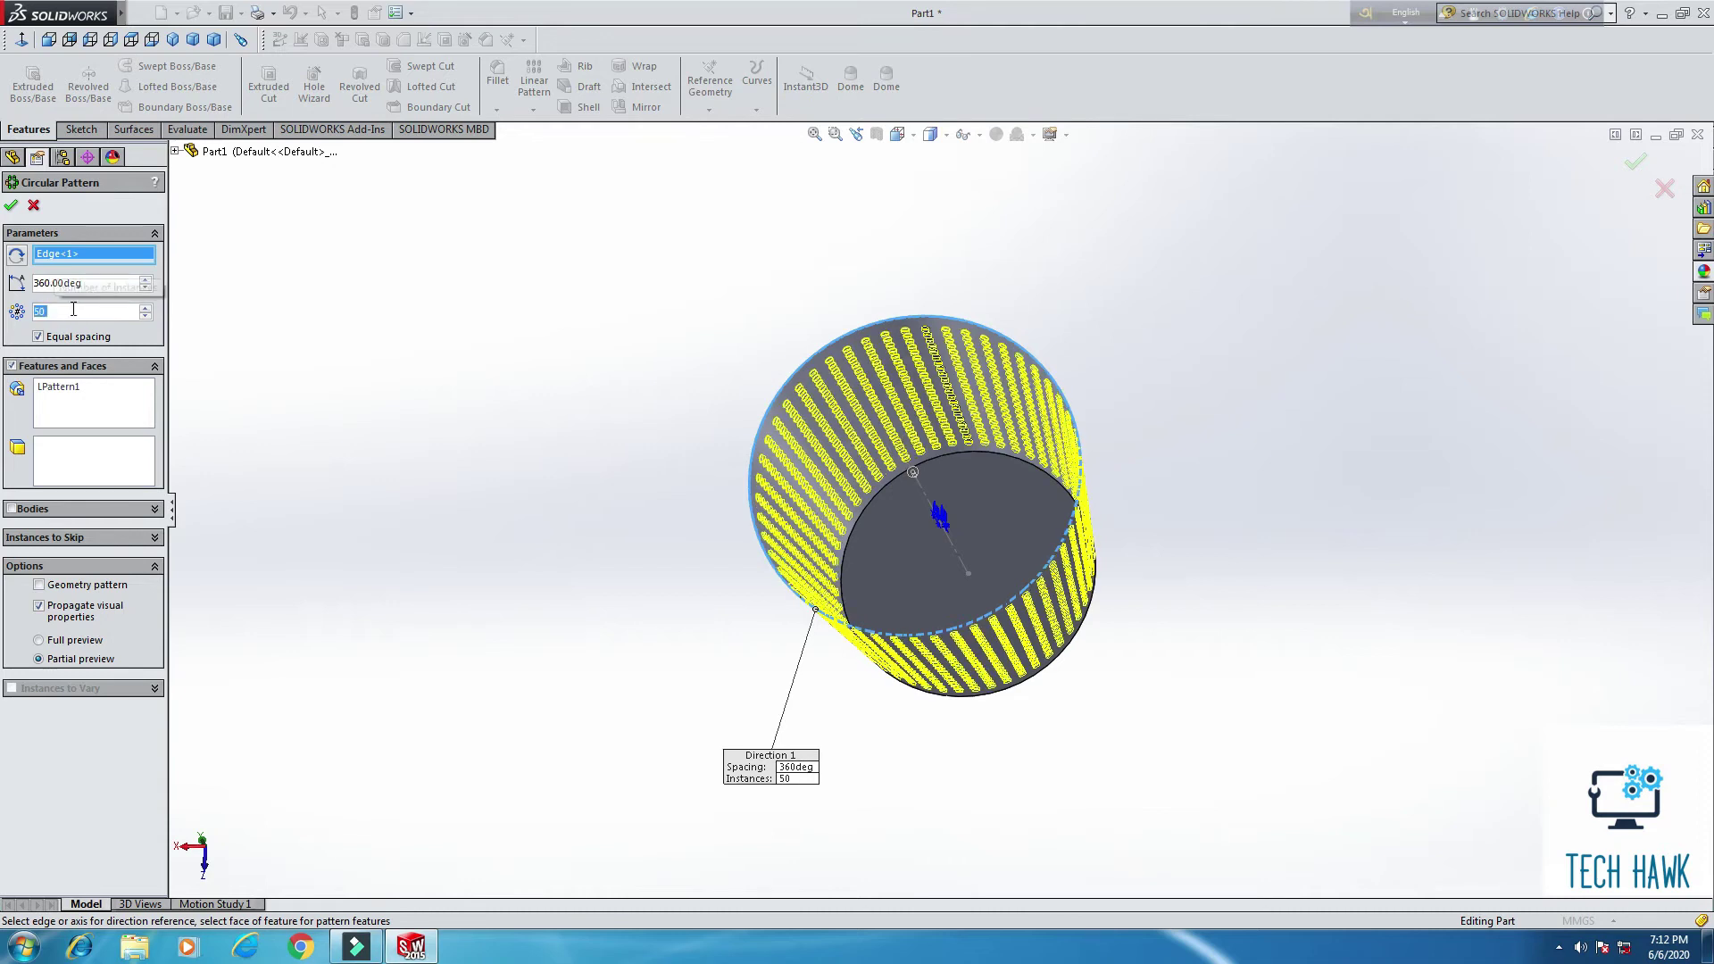
click(11, 208)
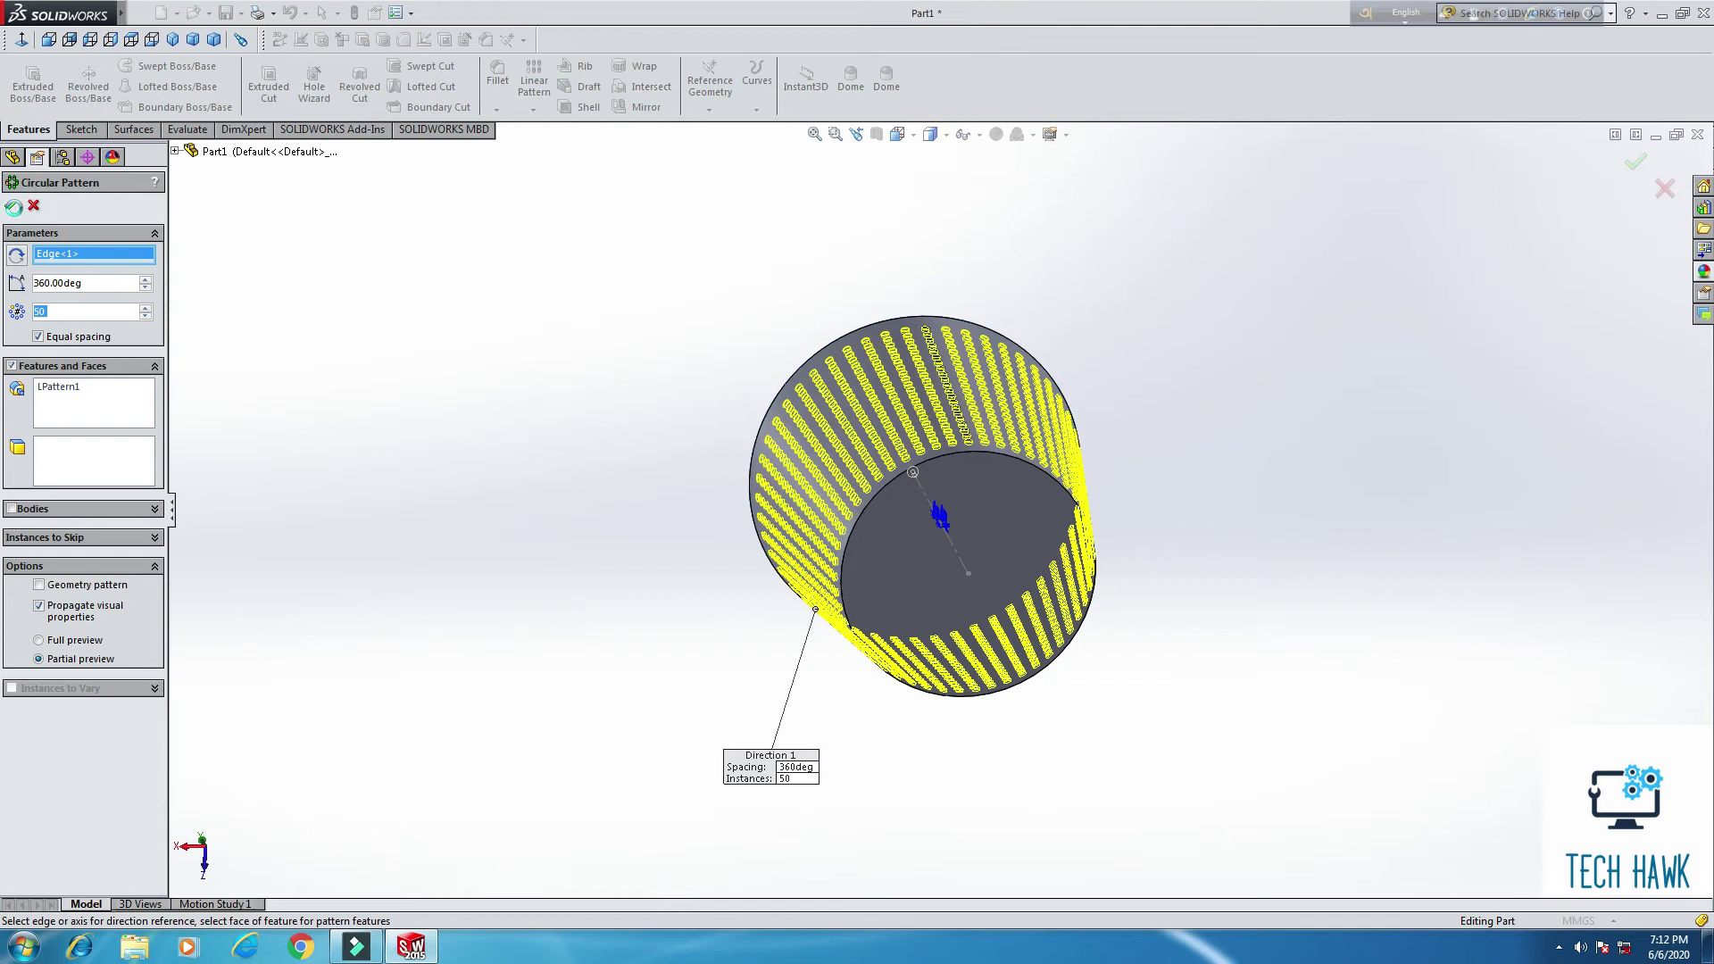
middle_drag(544, 395, 539, 500)
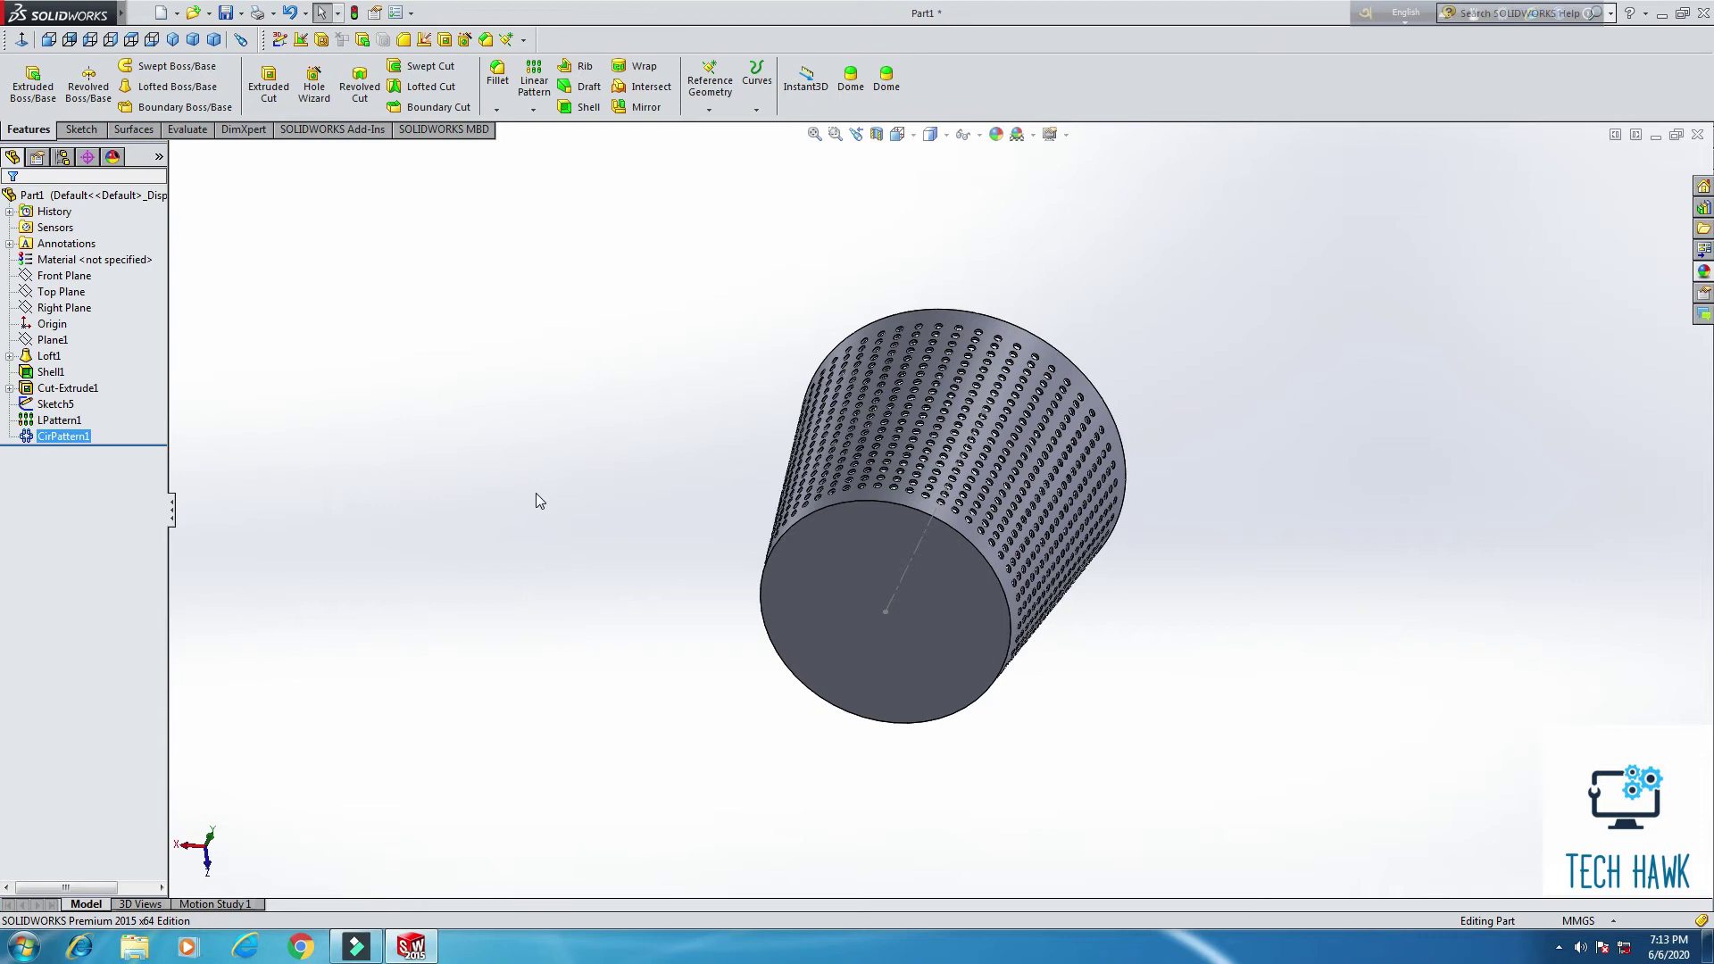
Step: Switch to the Front view and pan the bin toward the window's centre
key(ctrl+1)
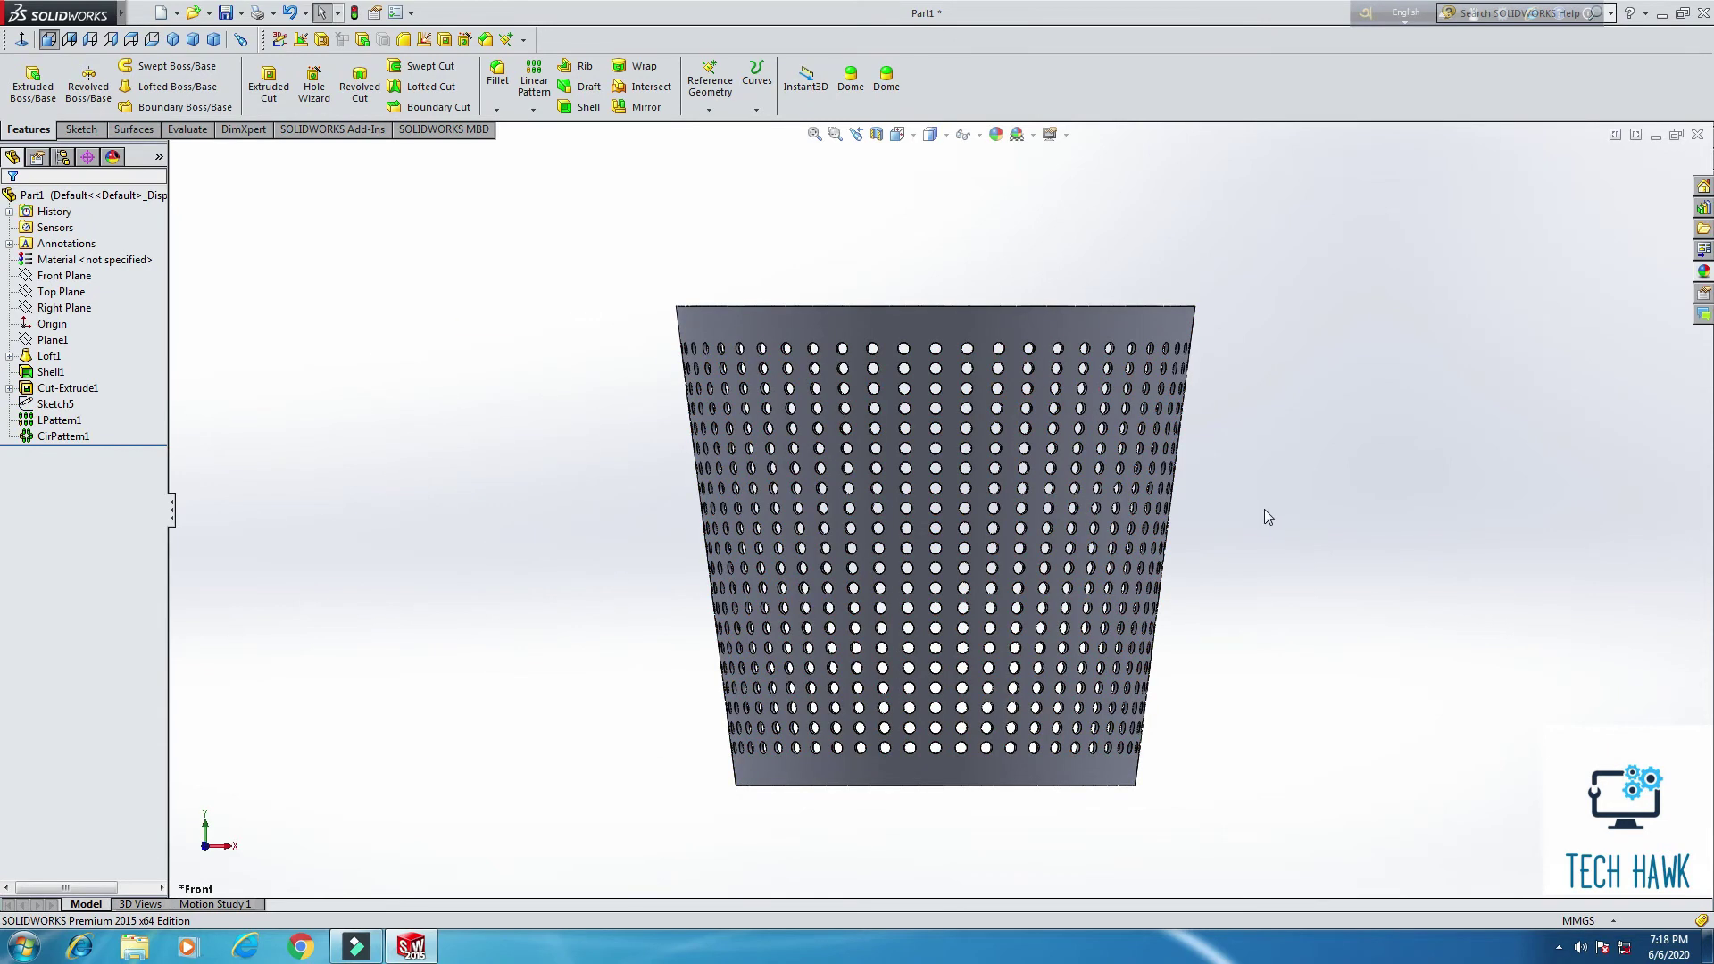
ctrl+middle_drag(1266, 509, 1055, 527)
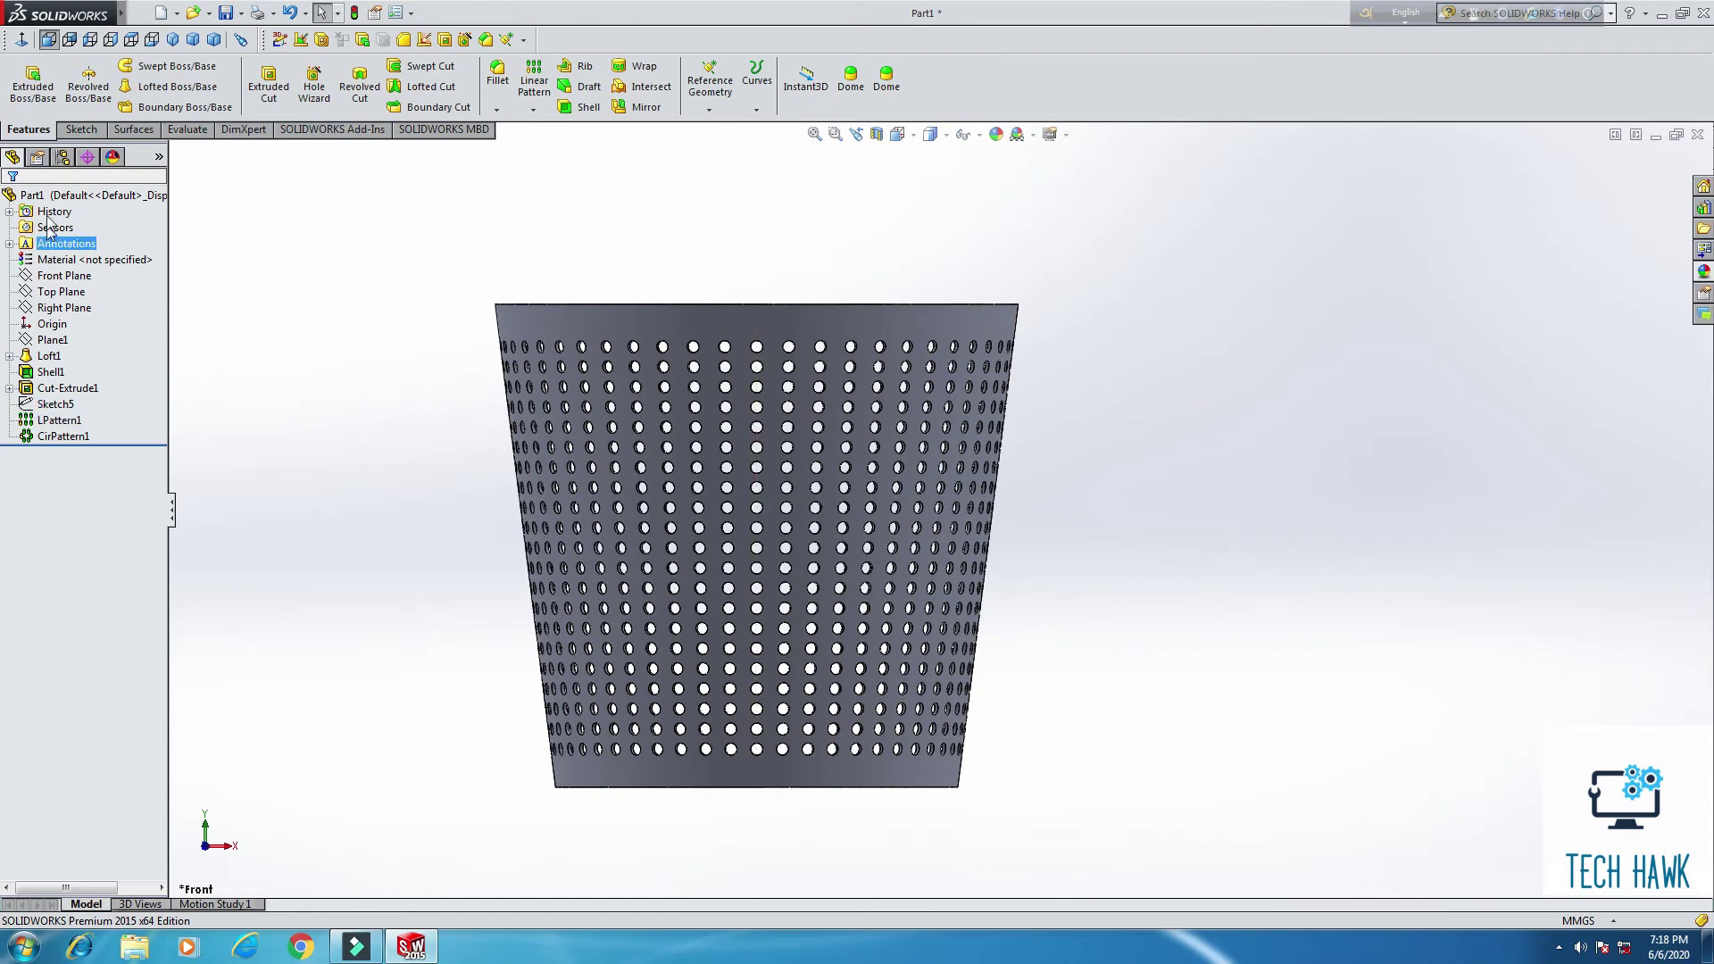
Step: Start a new sketch on the Front Plane
click(59, 277)
right_click(59, 279)
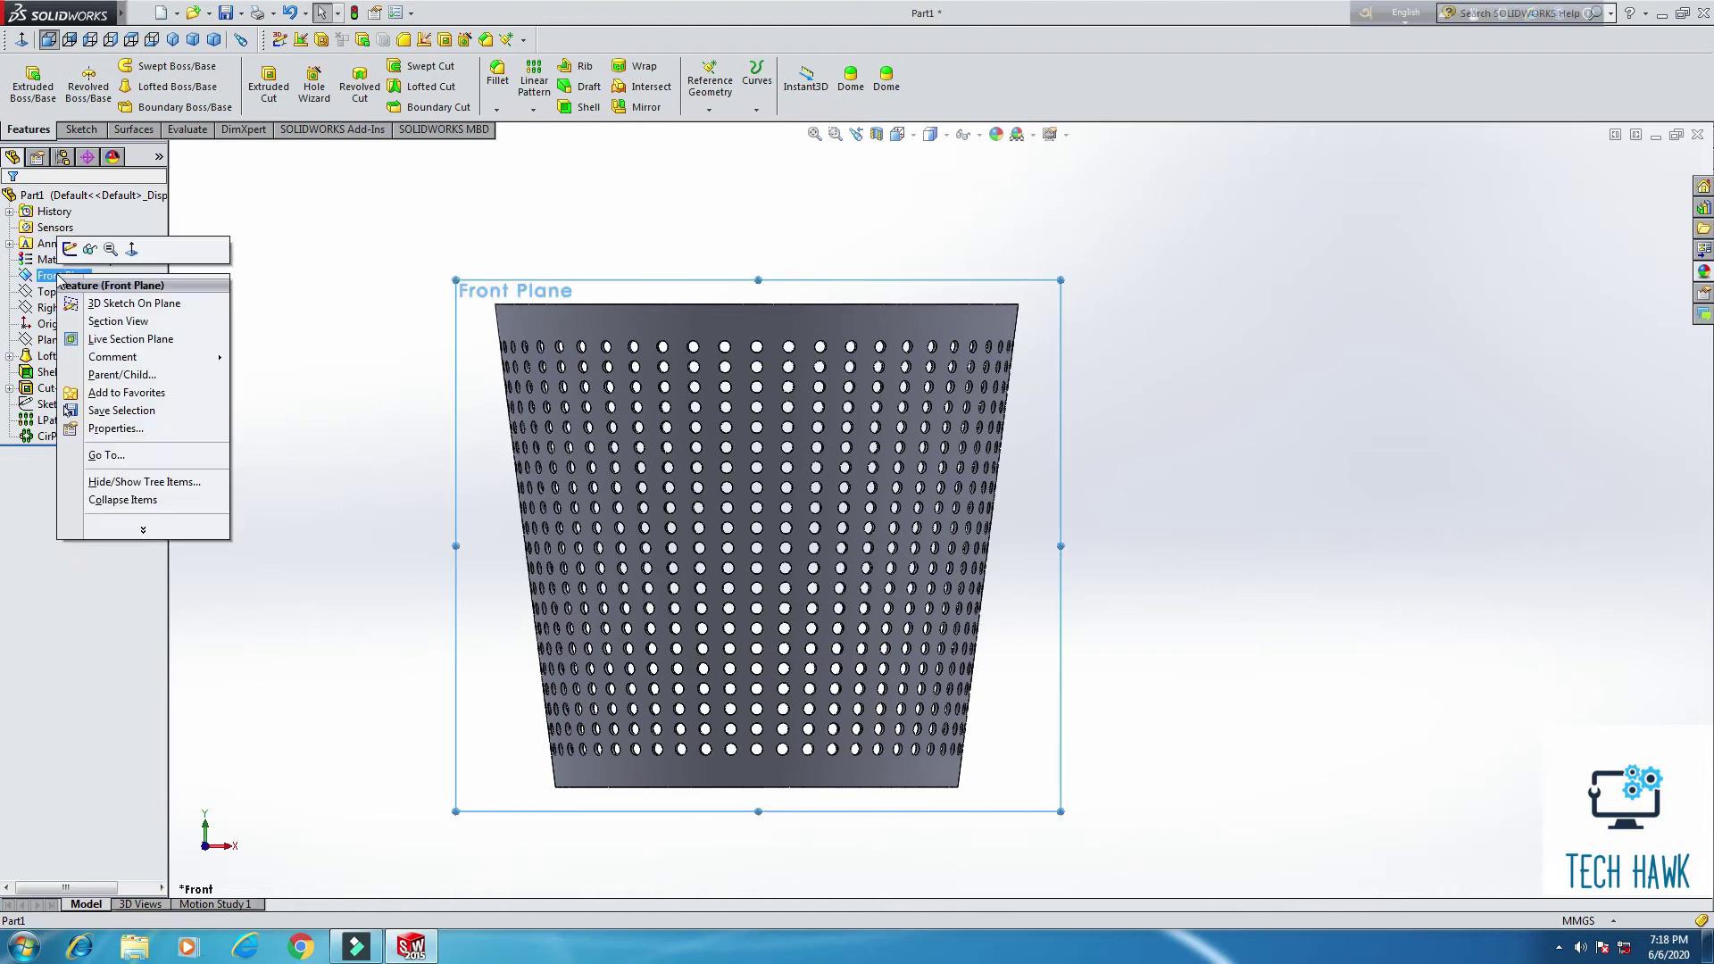
click(66, 250)
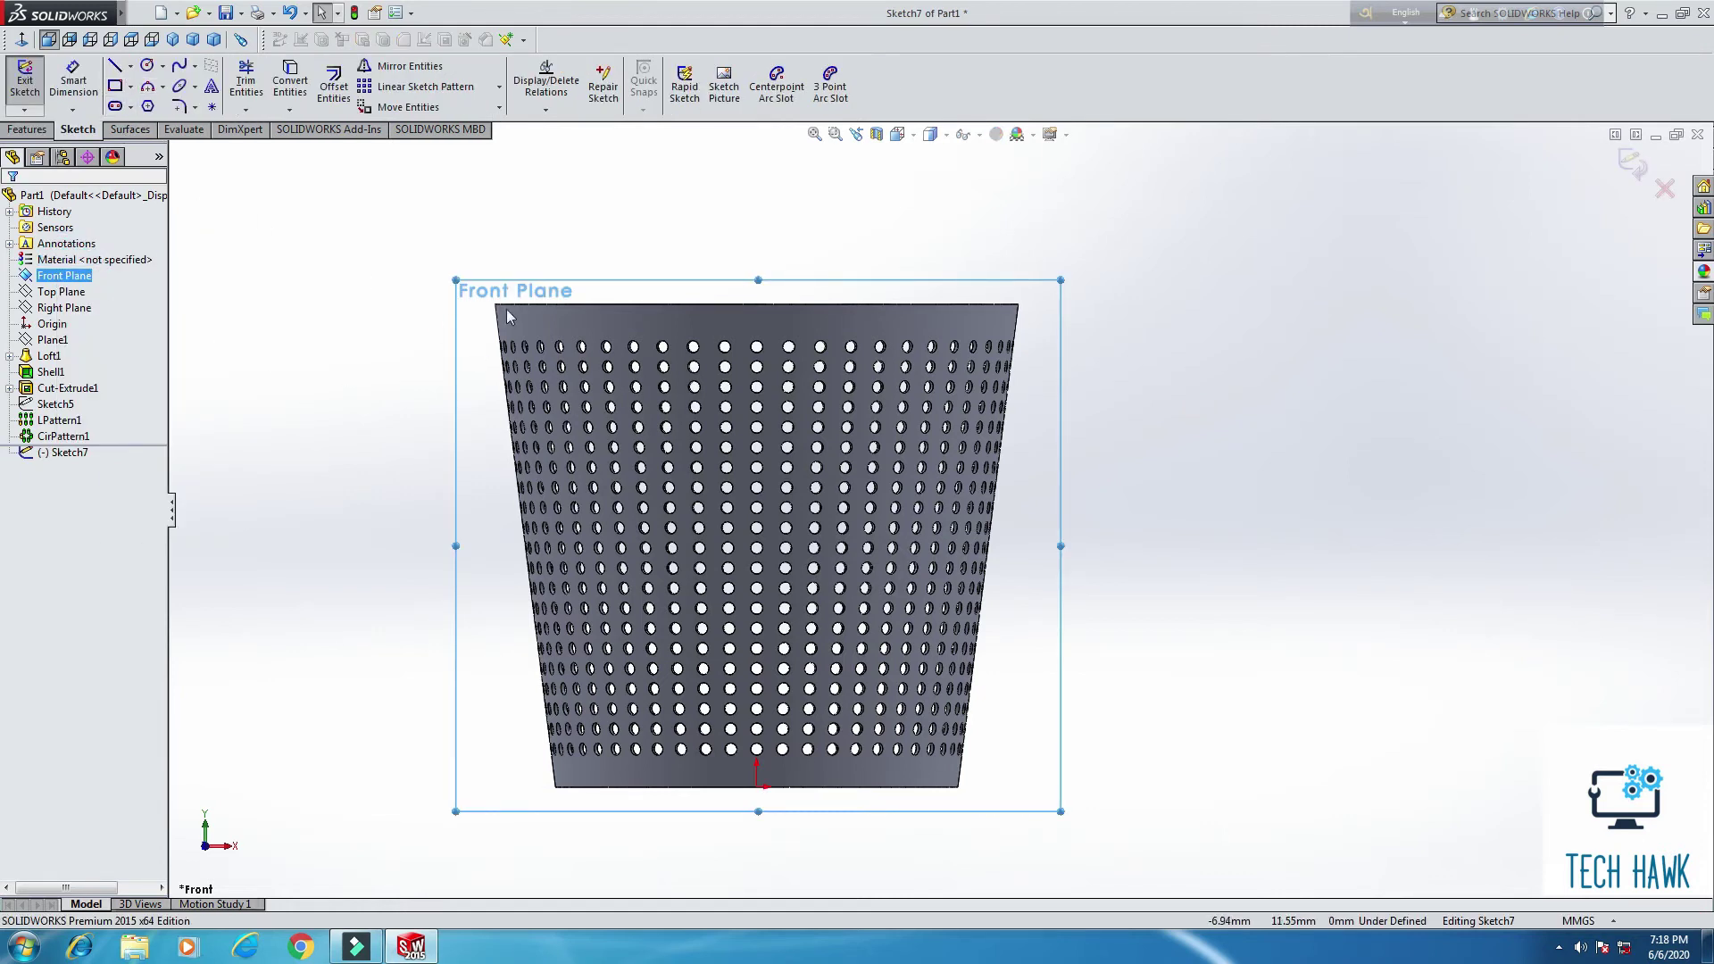
scroll(506, 309, down, 6)
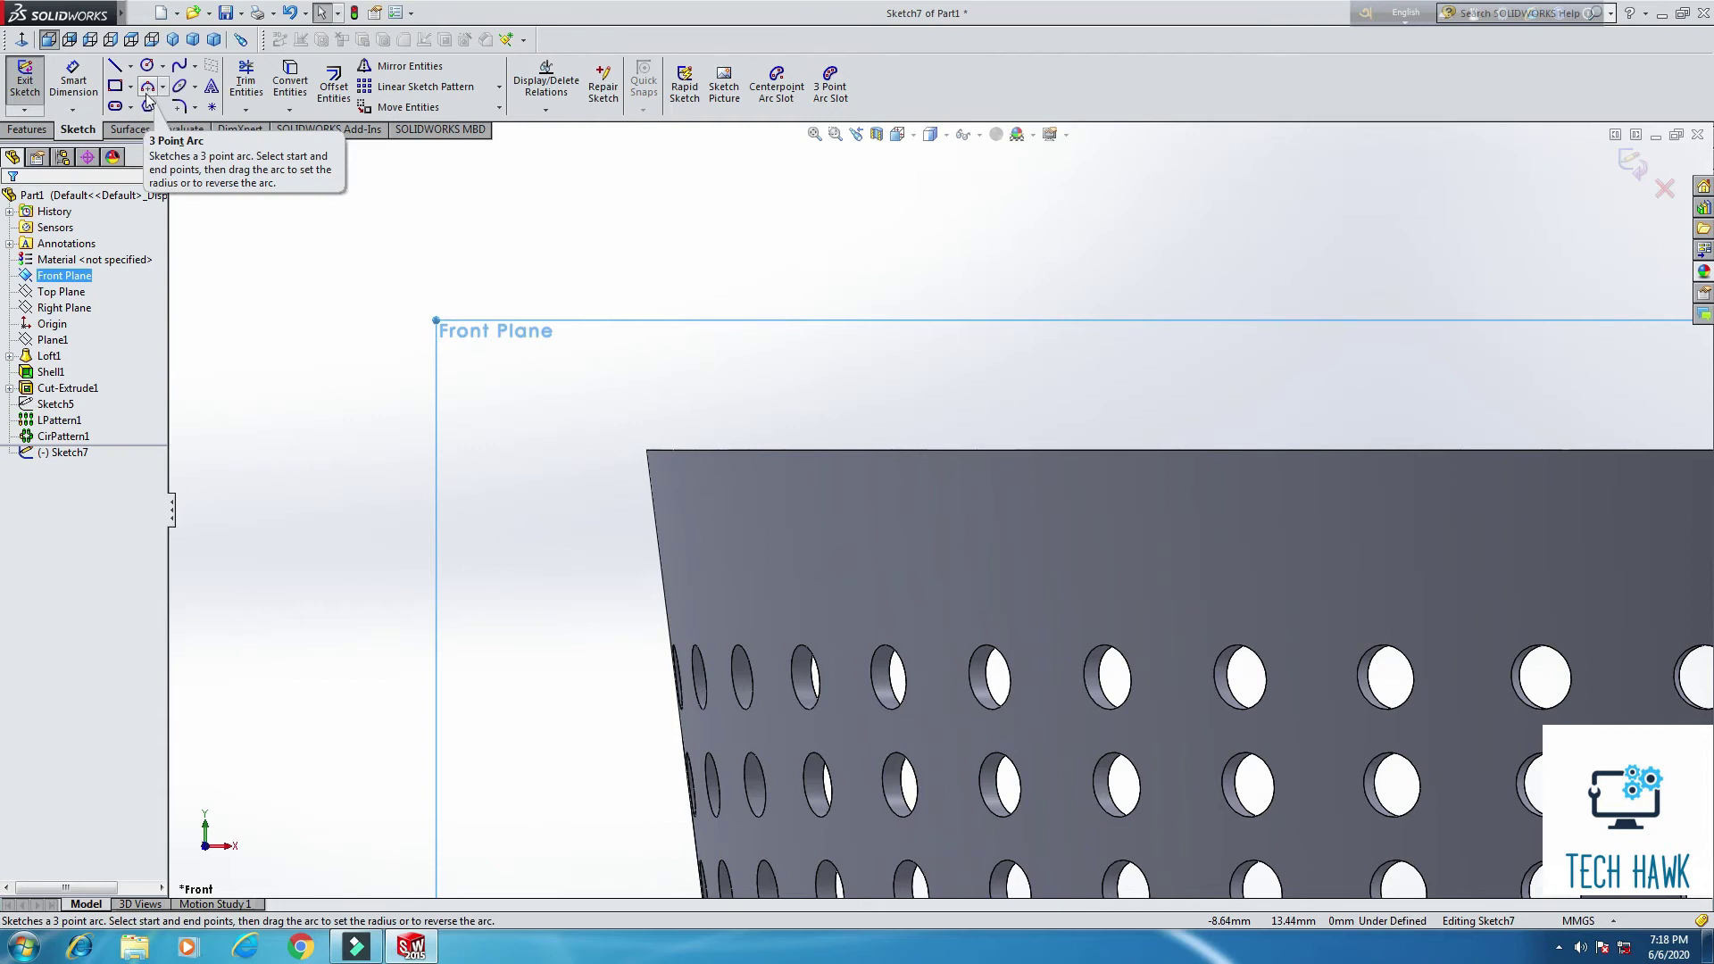
Step: Draw a 3-point arc from the bin's top edge to its slanted side, bulging outward
click(148, 90)
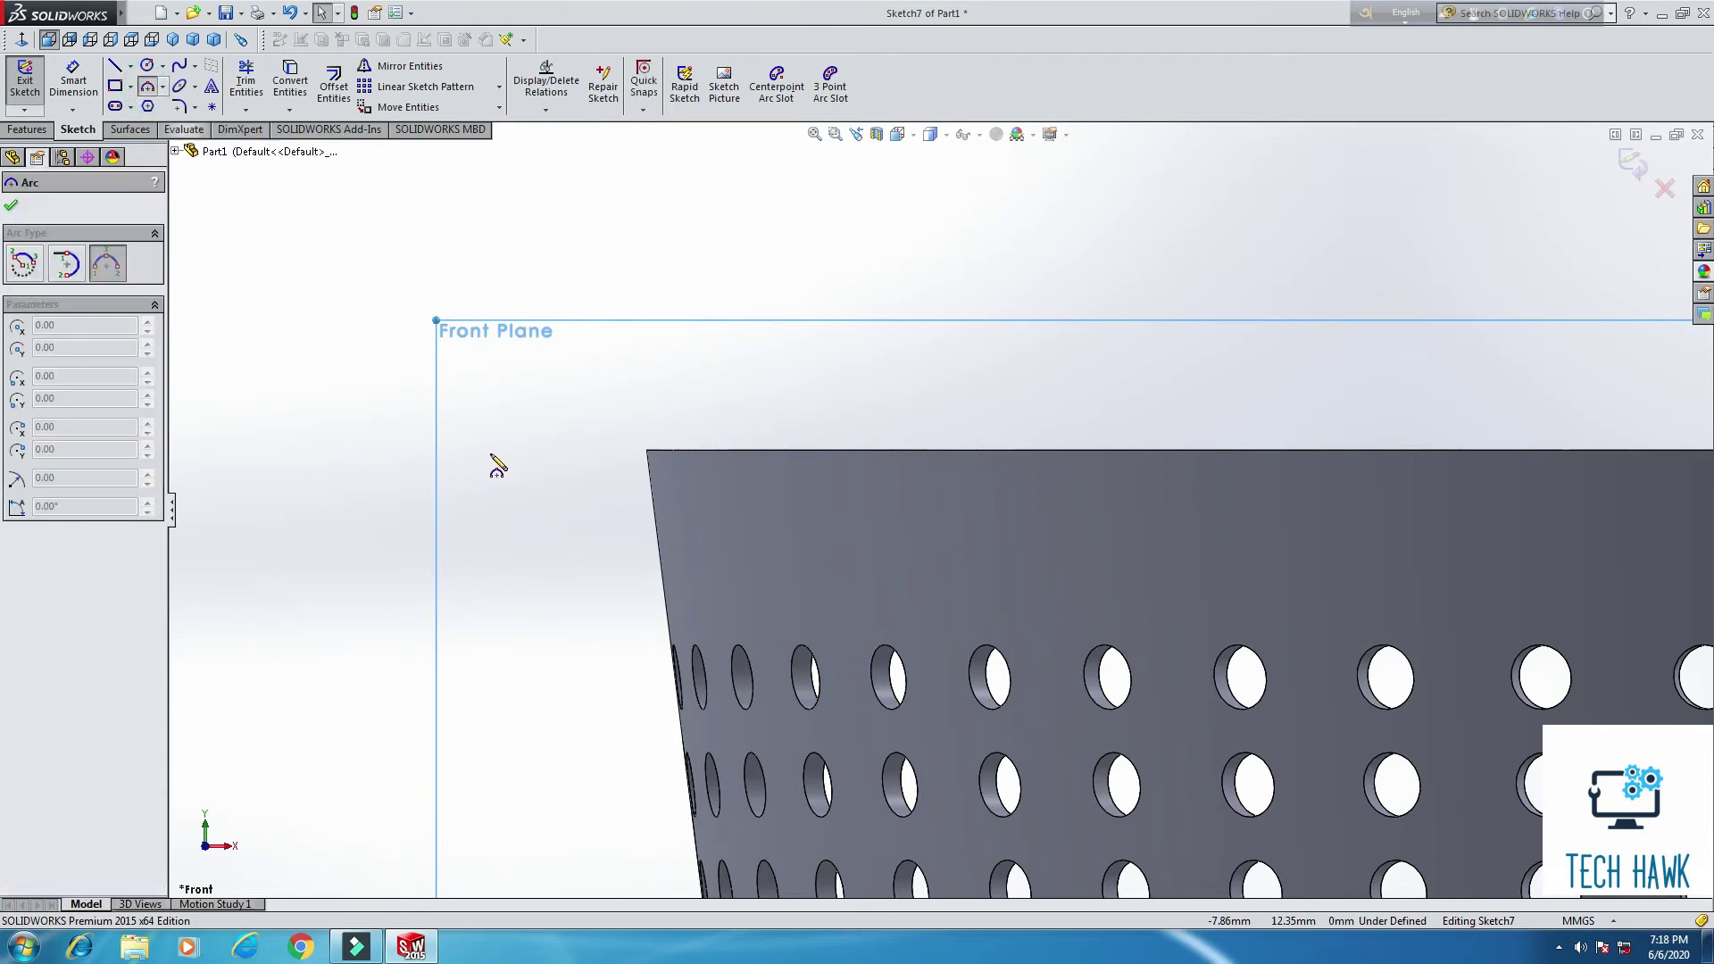
click(734, 450)
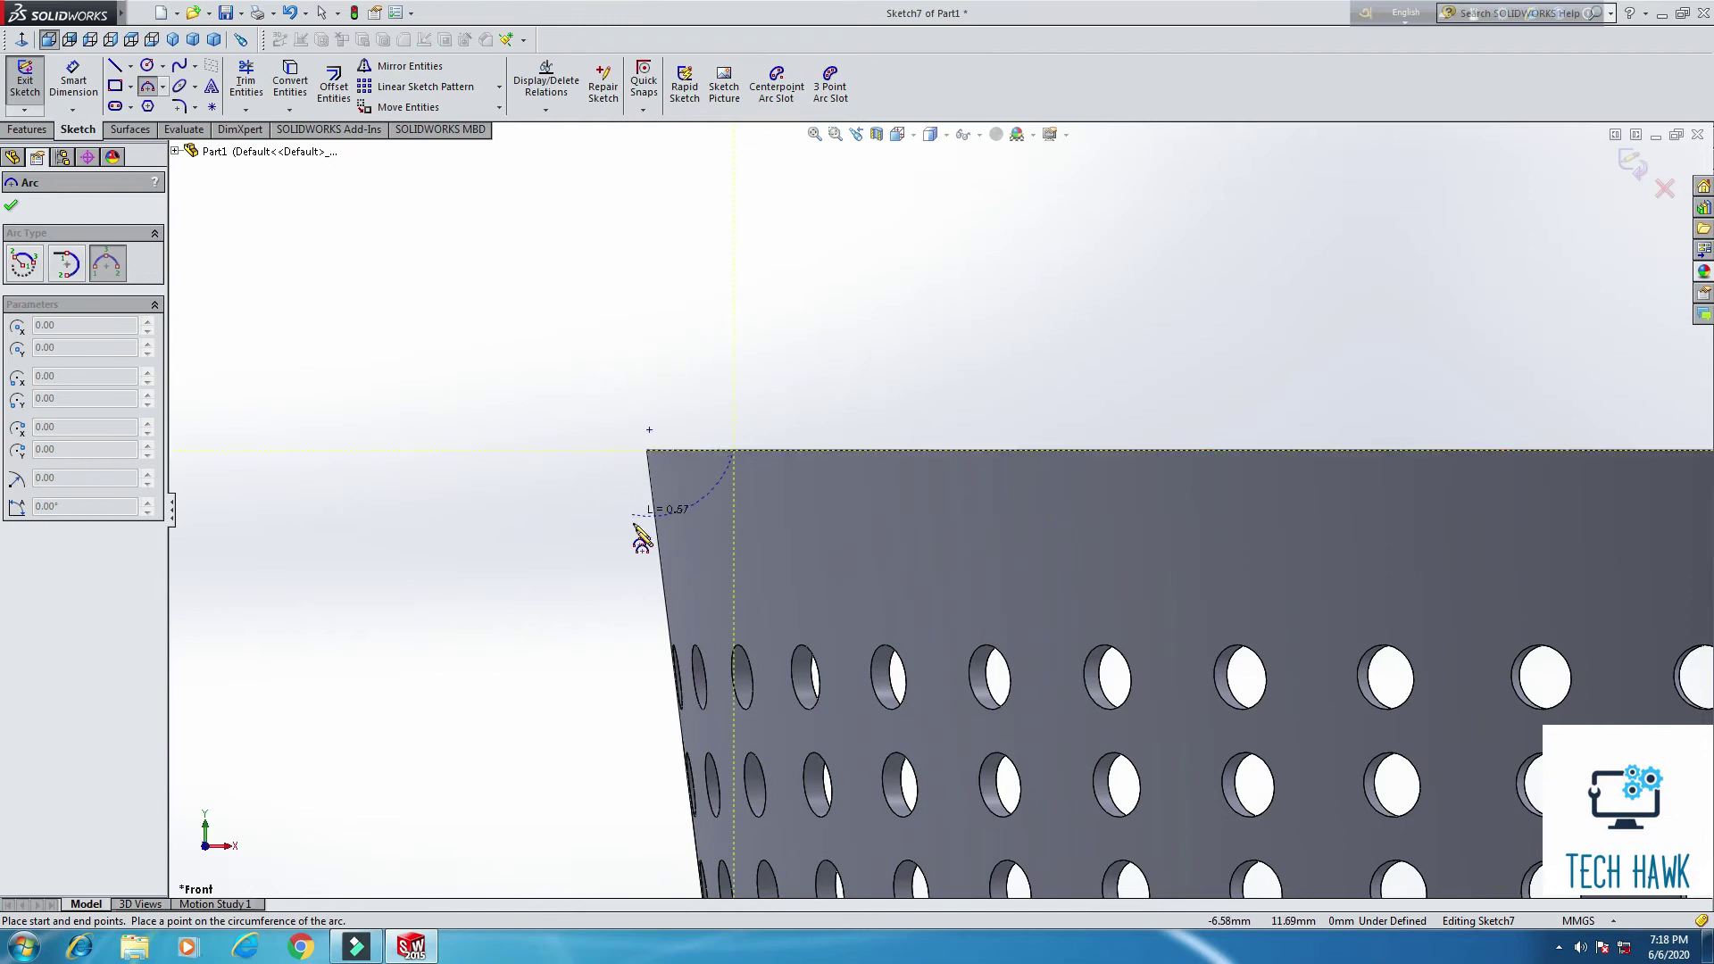
click(663, 581)
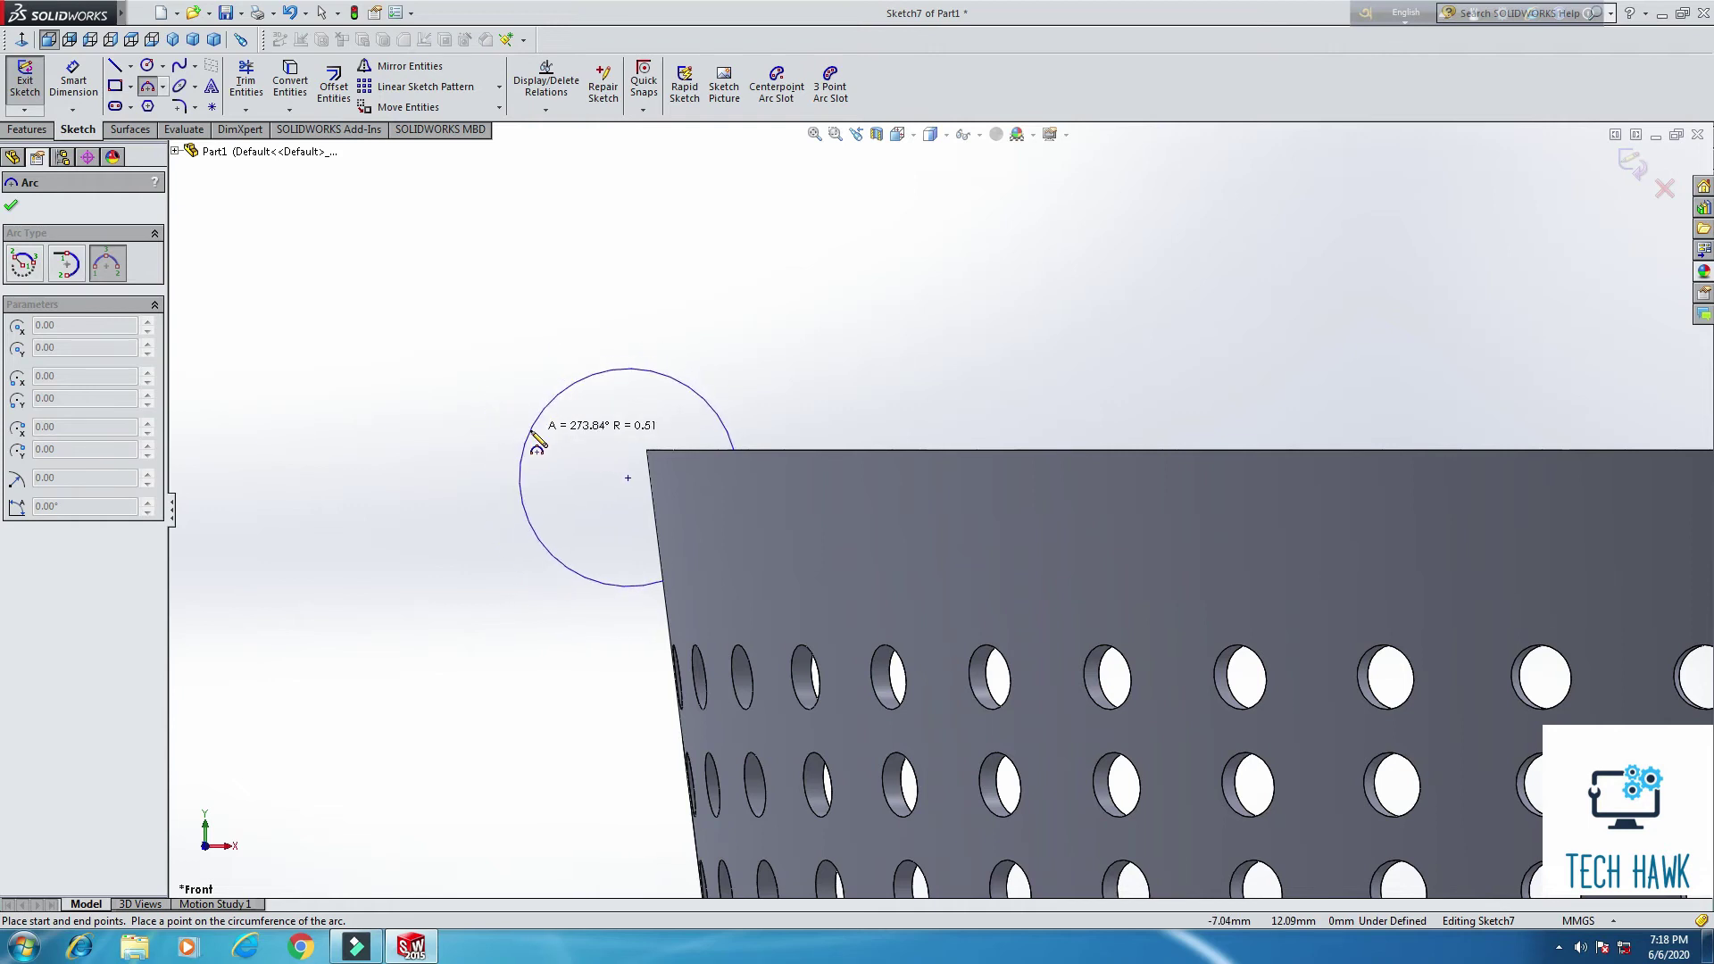
click(534, 438)
Step: Dimension the arc ends 0.10 from the top-left corner and 0.25 apart vertically
right_click(275, 334)
click(294, 336)
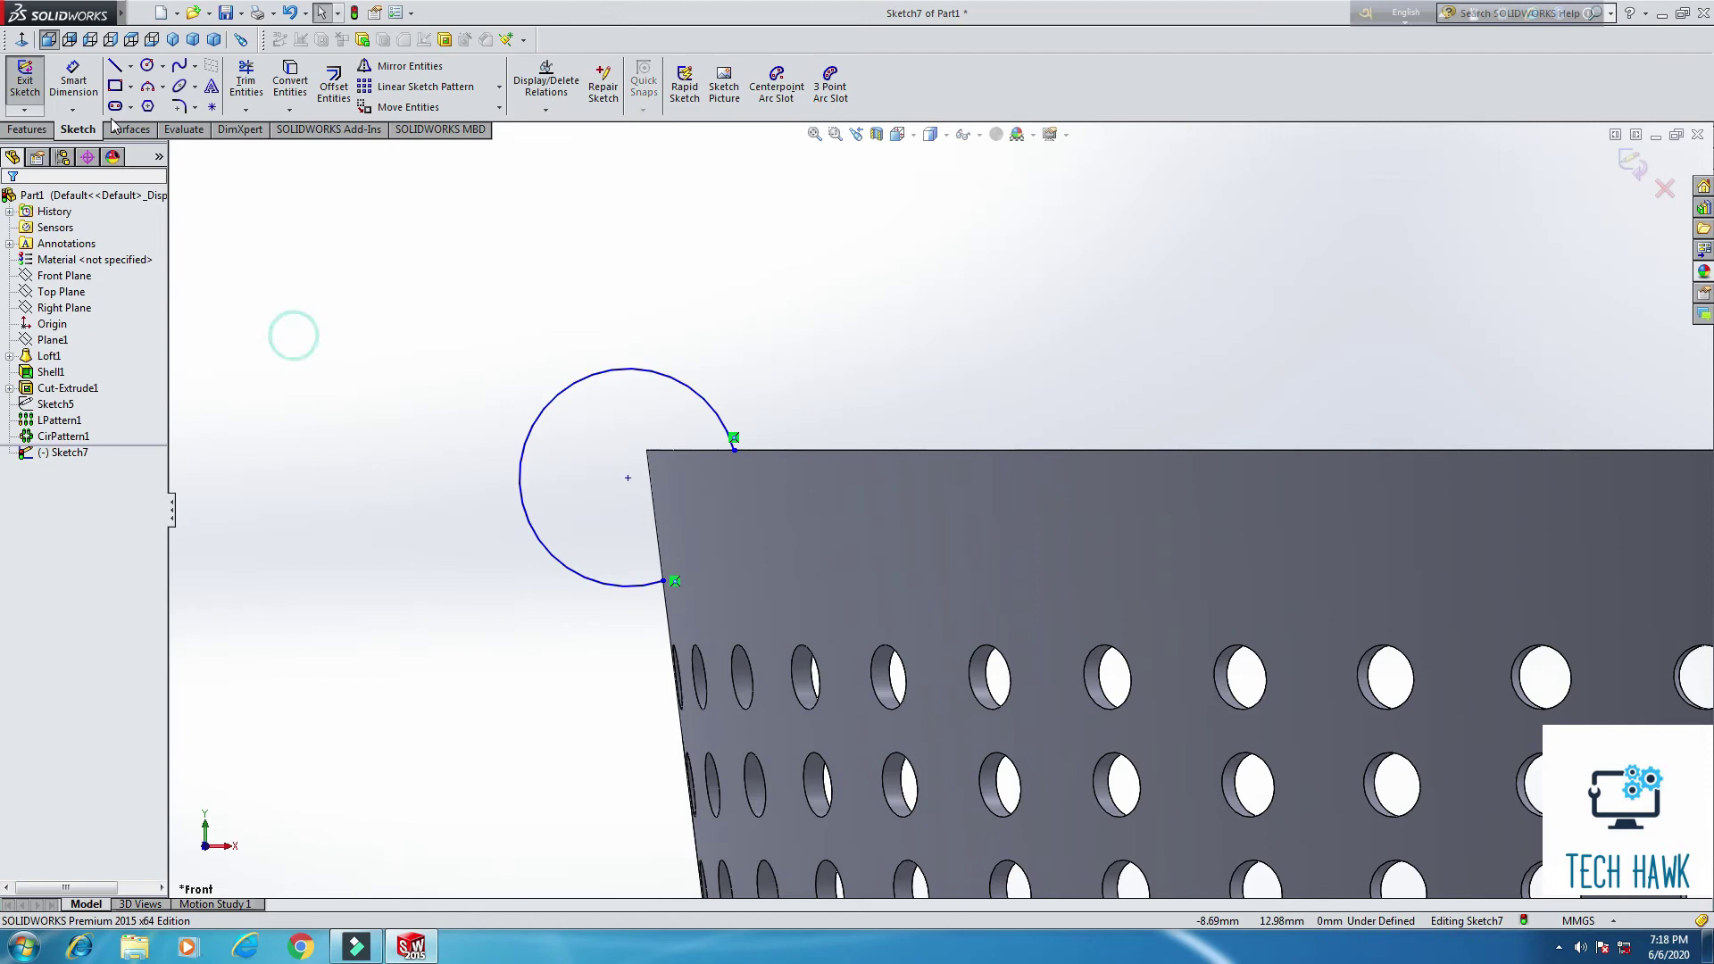
click(73, 80)
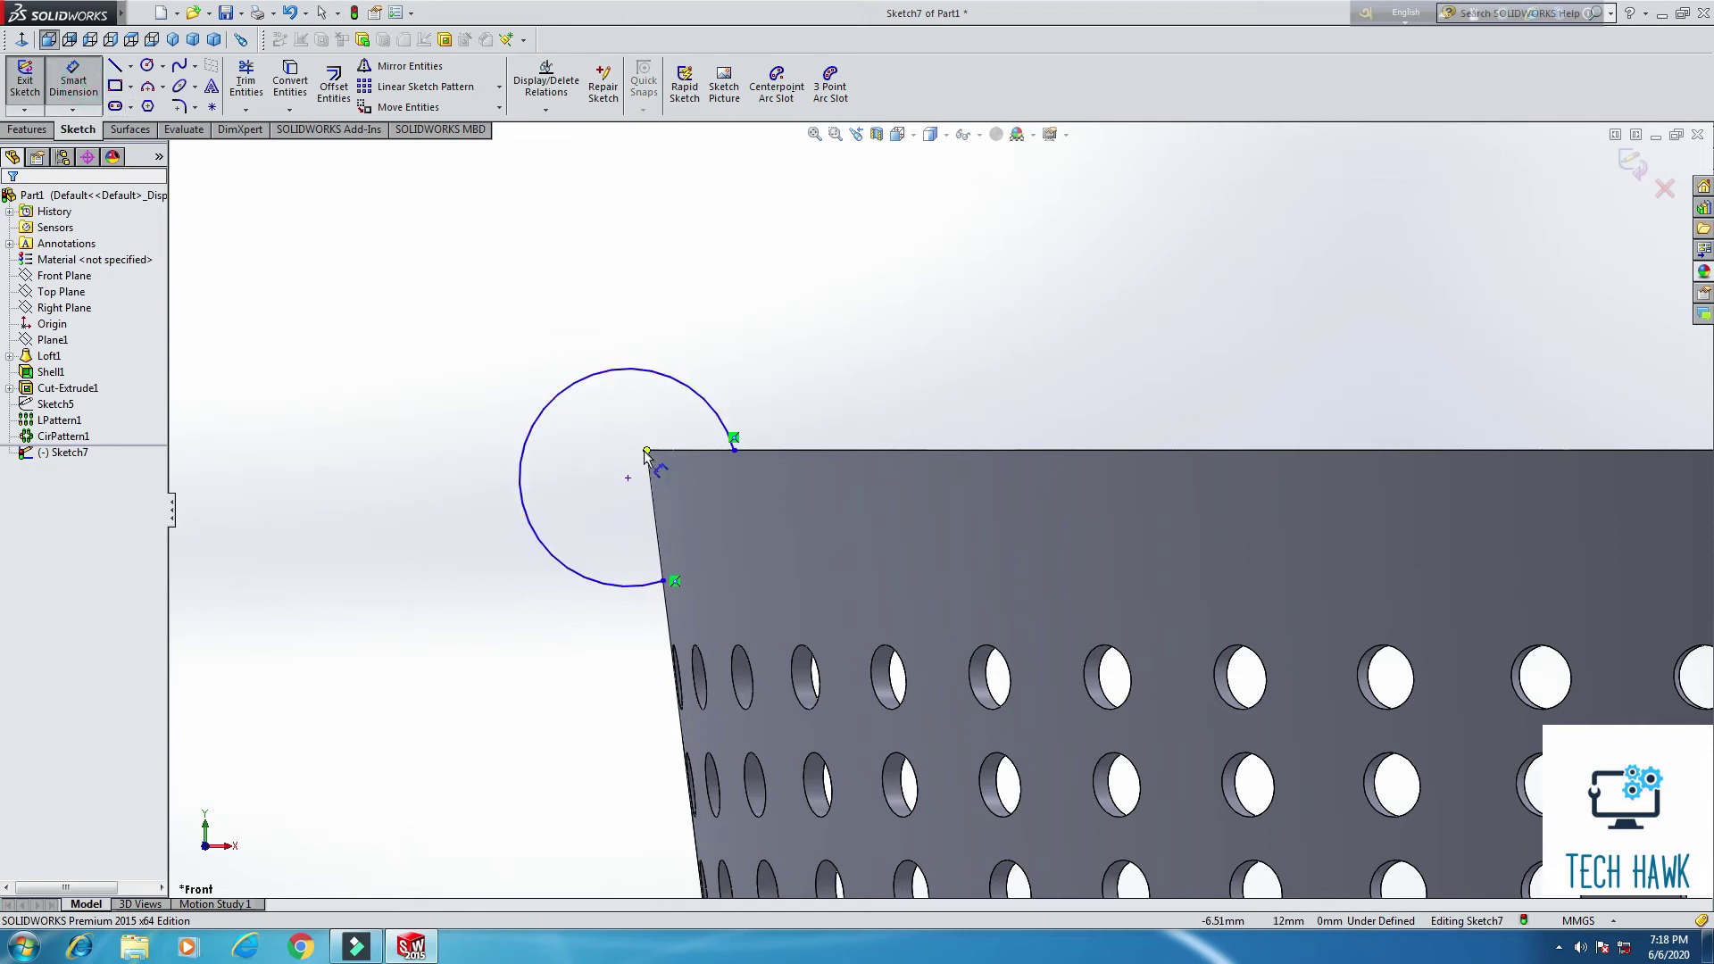
click(647, 451)
click(734, 450)
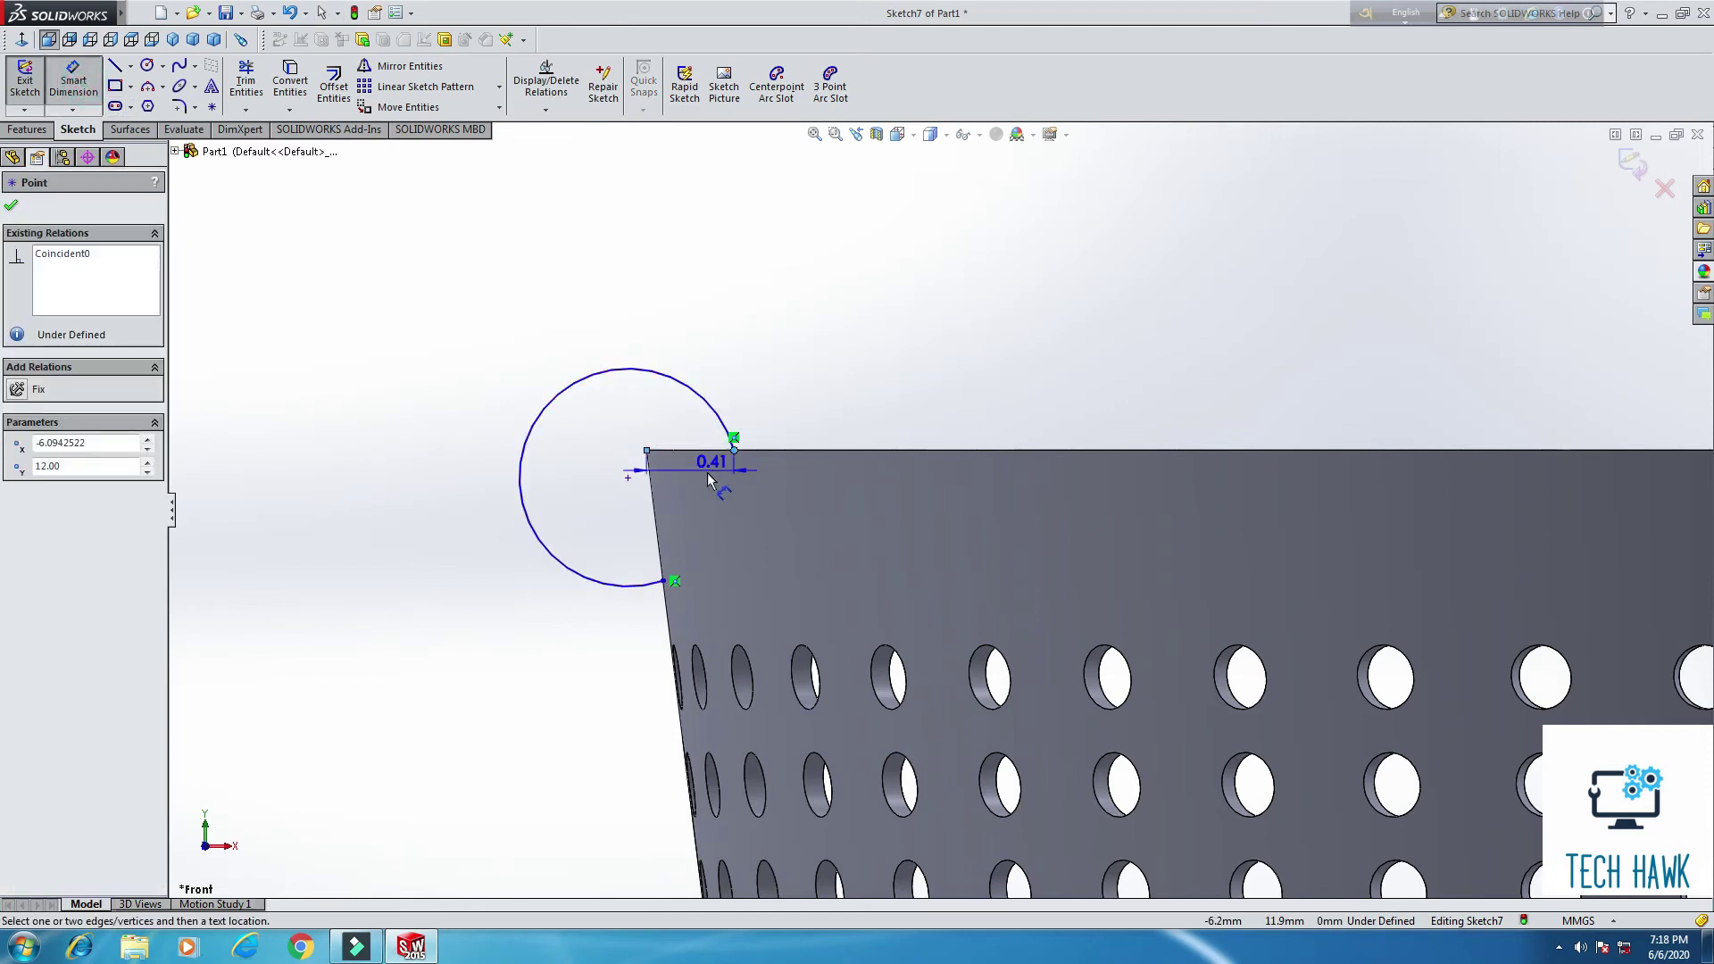
click(710, 479)
text(.)
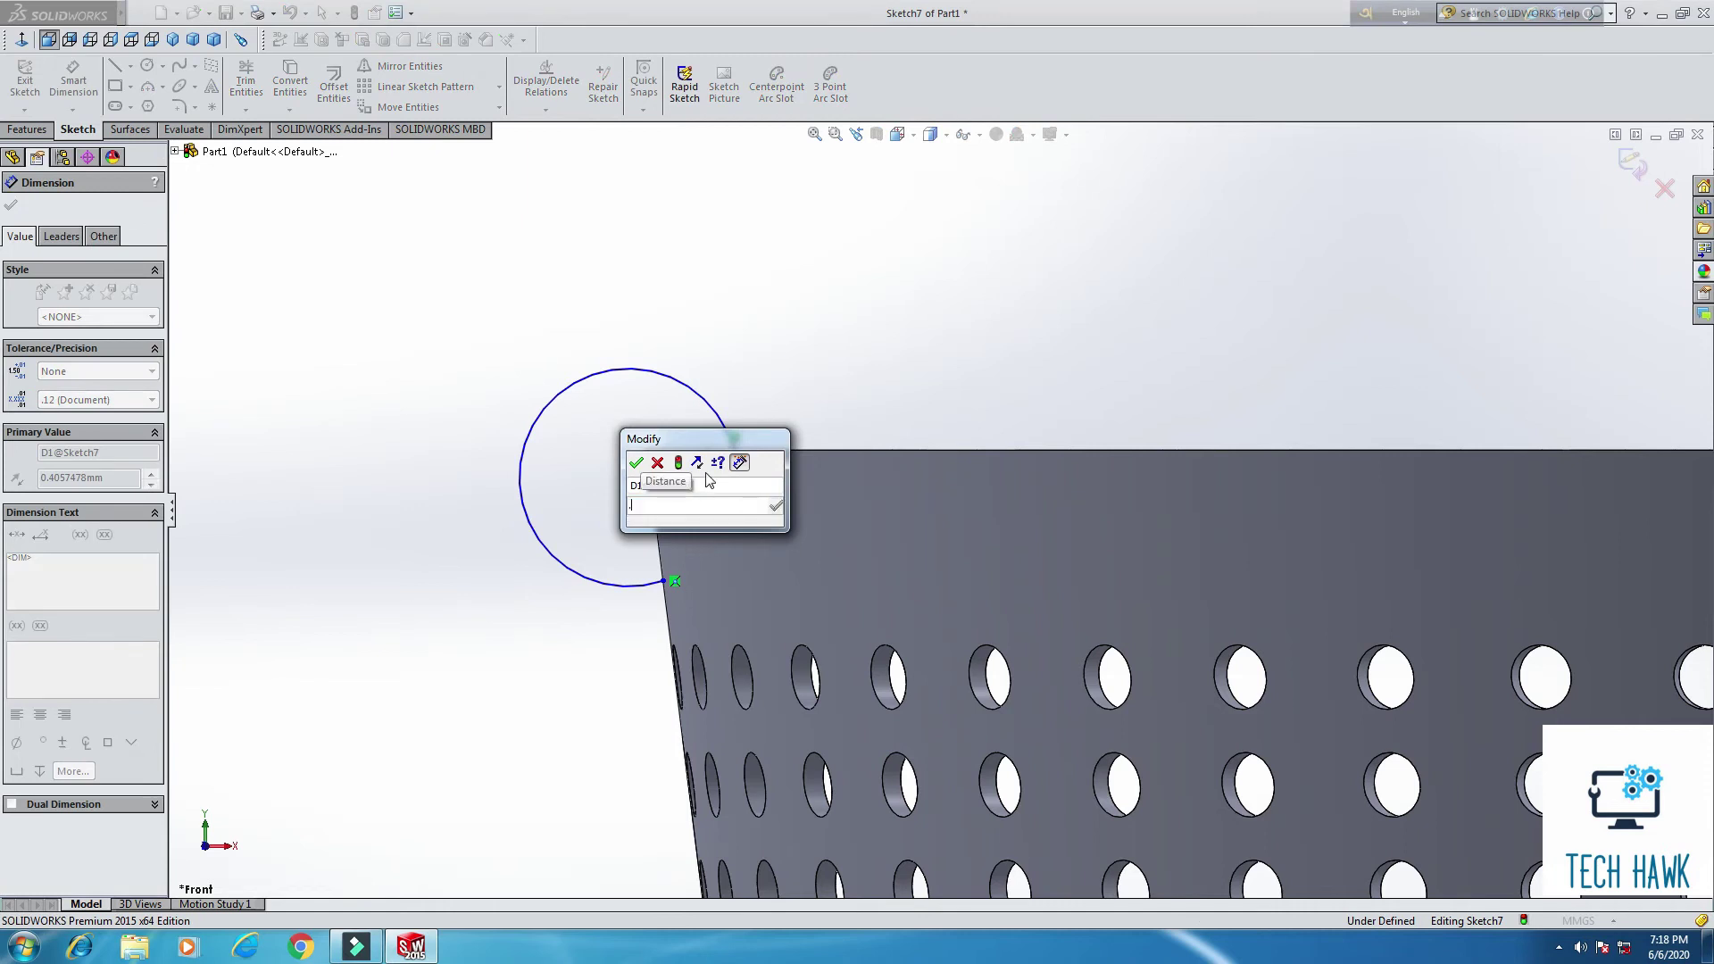
text(1)
key(Return)
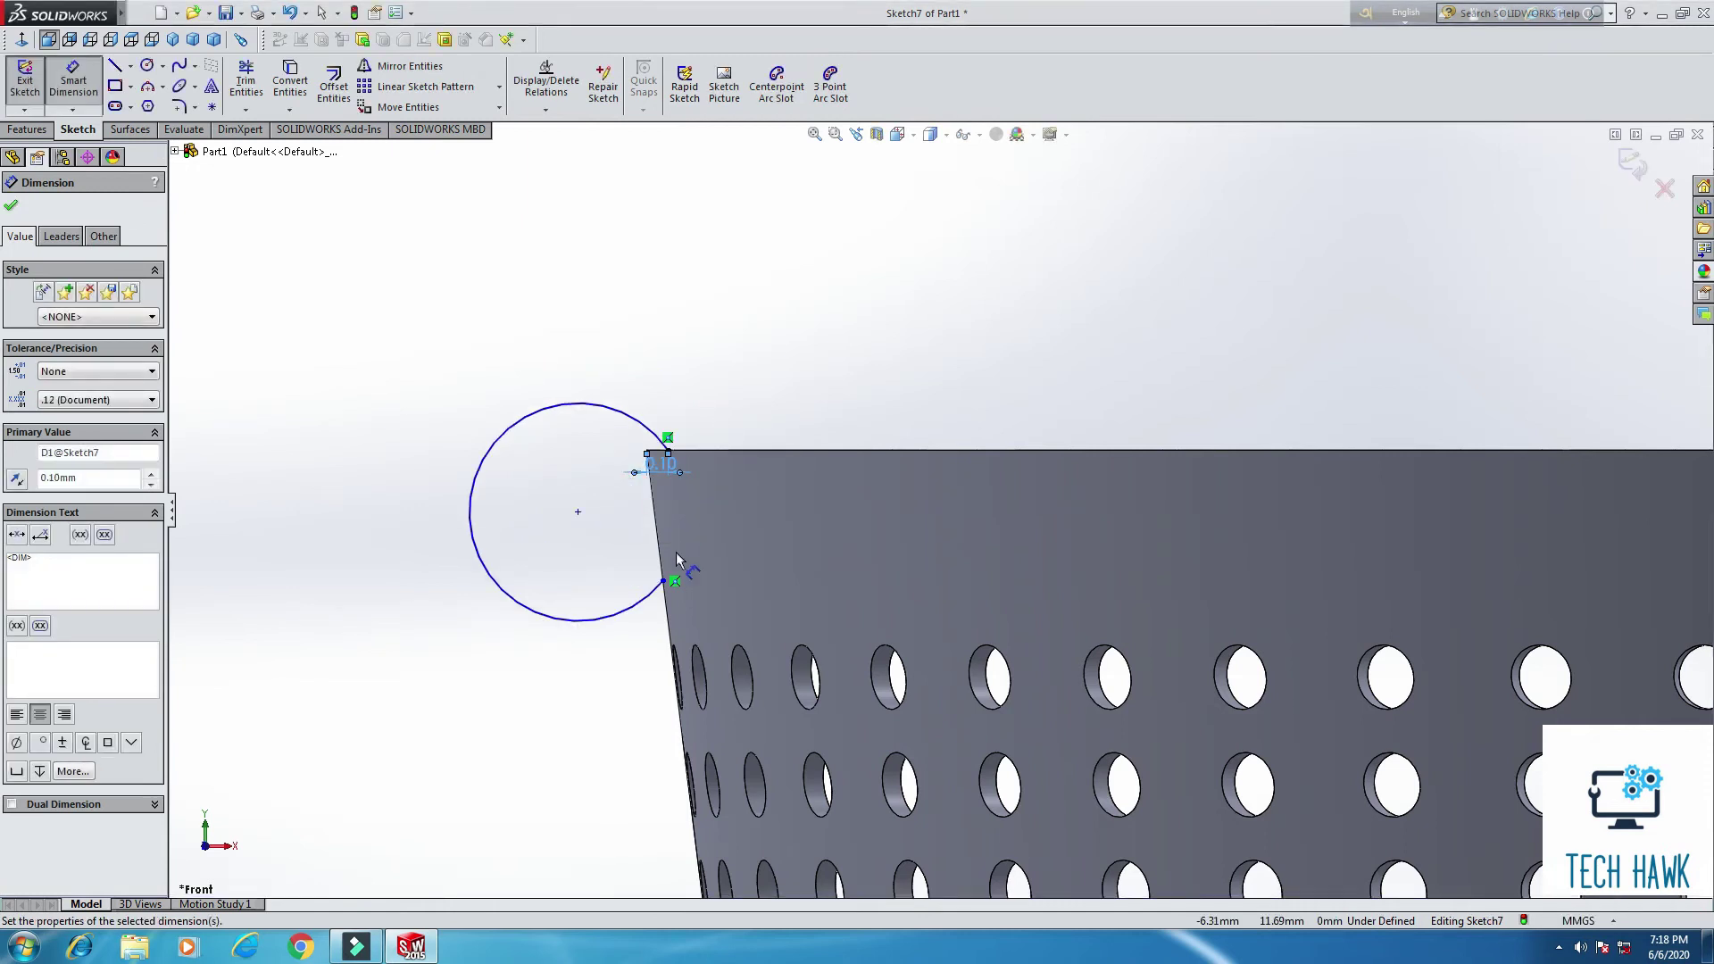
click(665, 581)
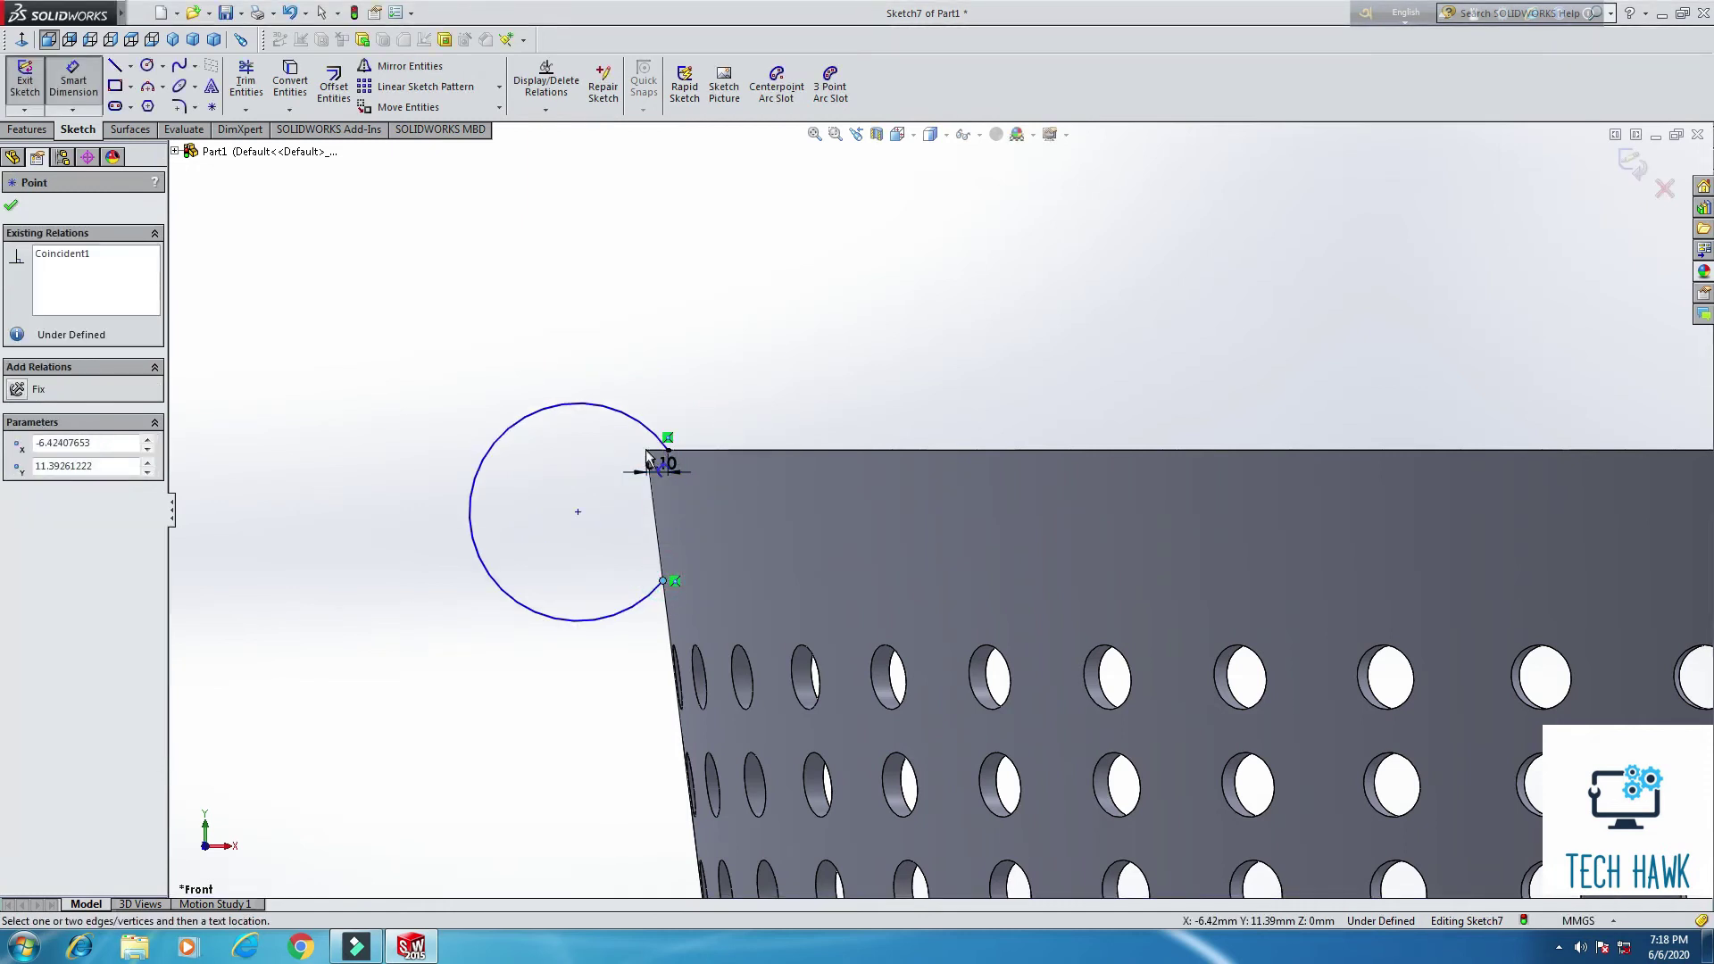
click(651, 452)
click(710, 506)
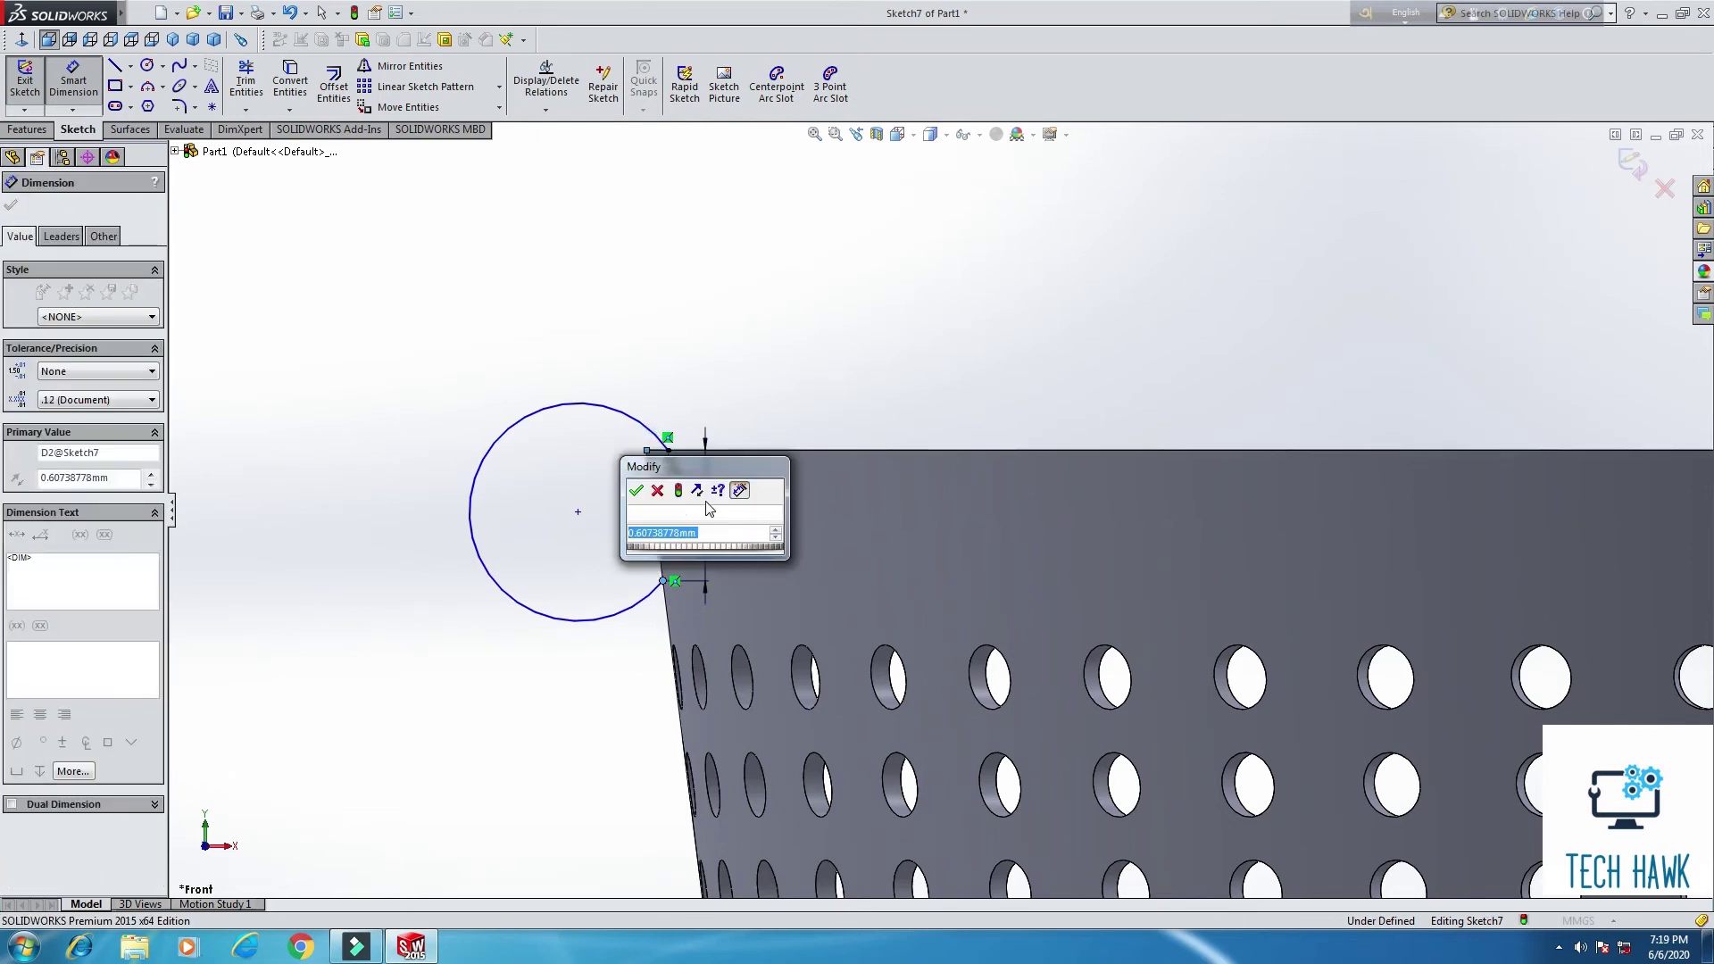
text(.25)
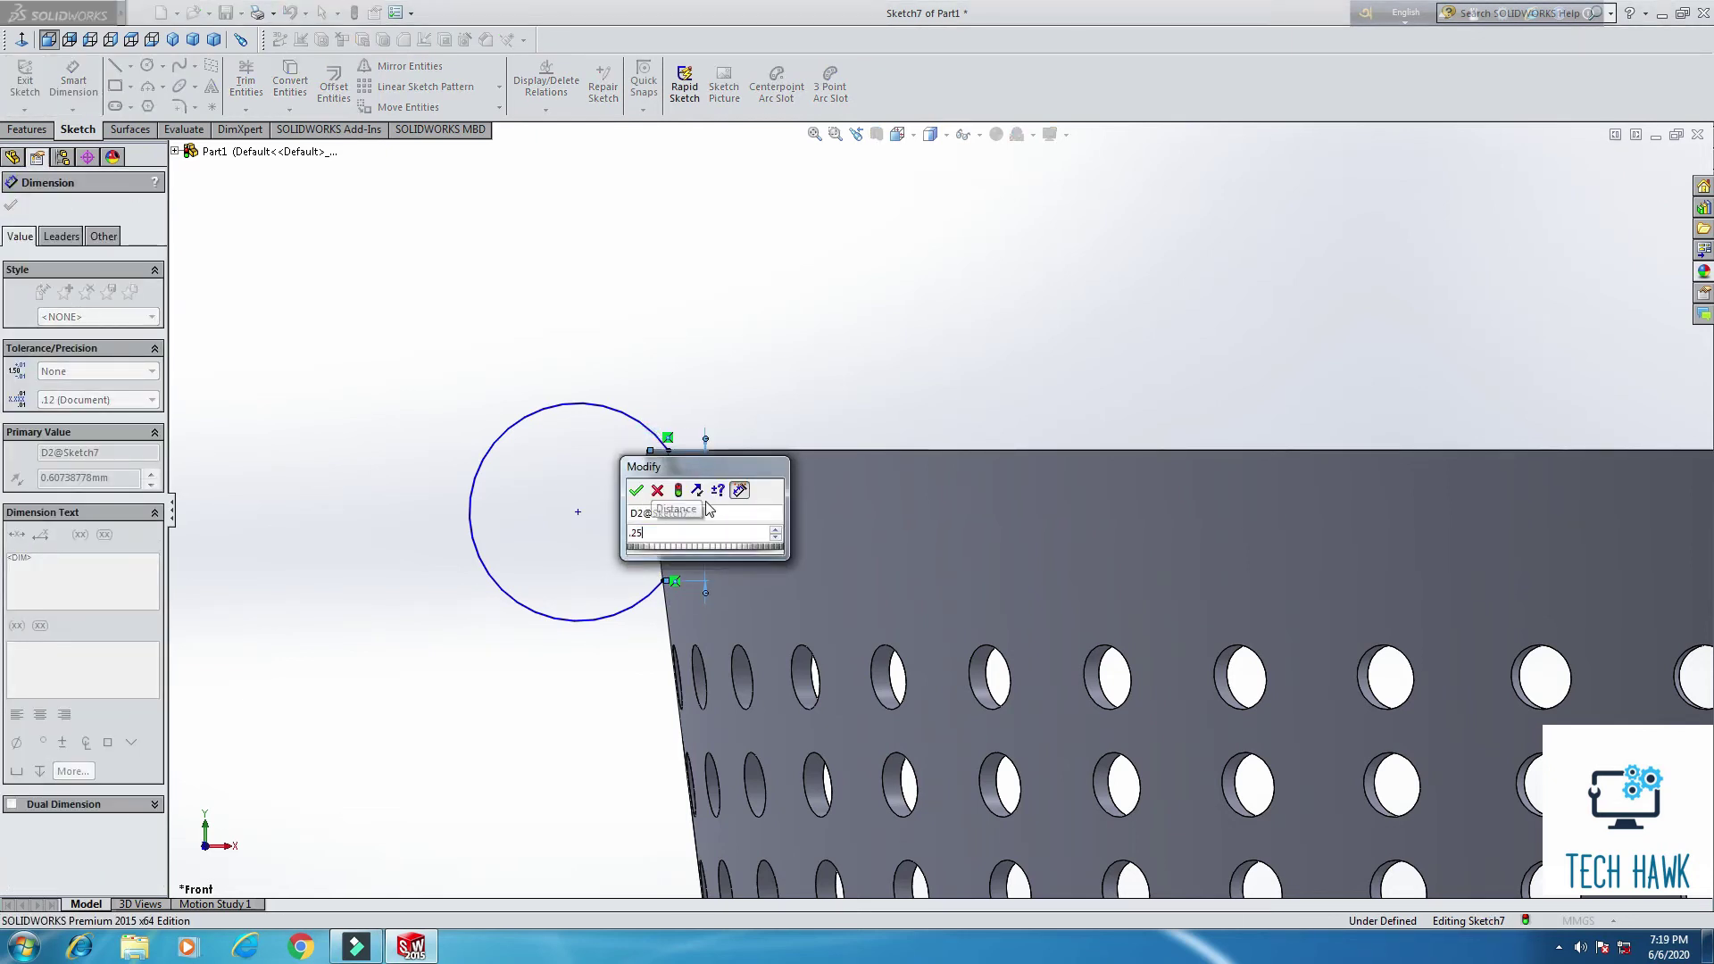
key(Return)
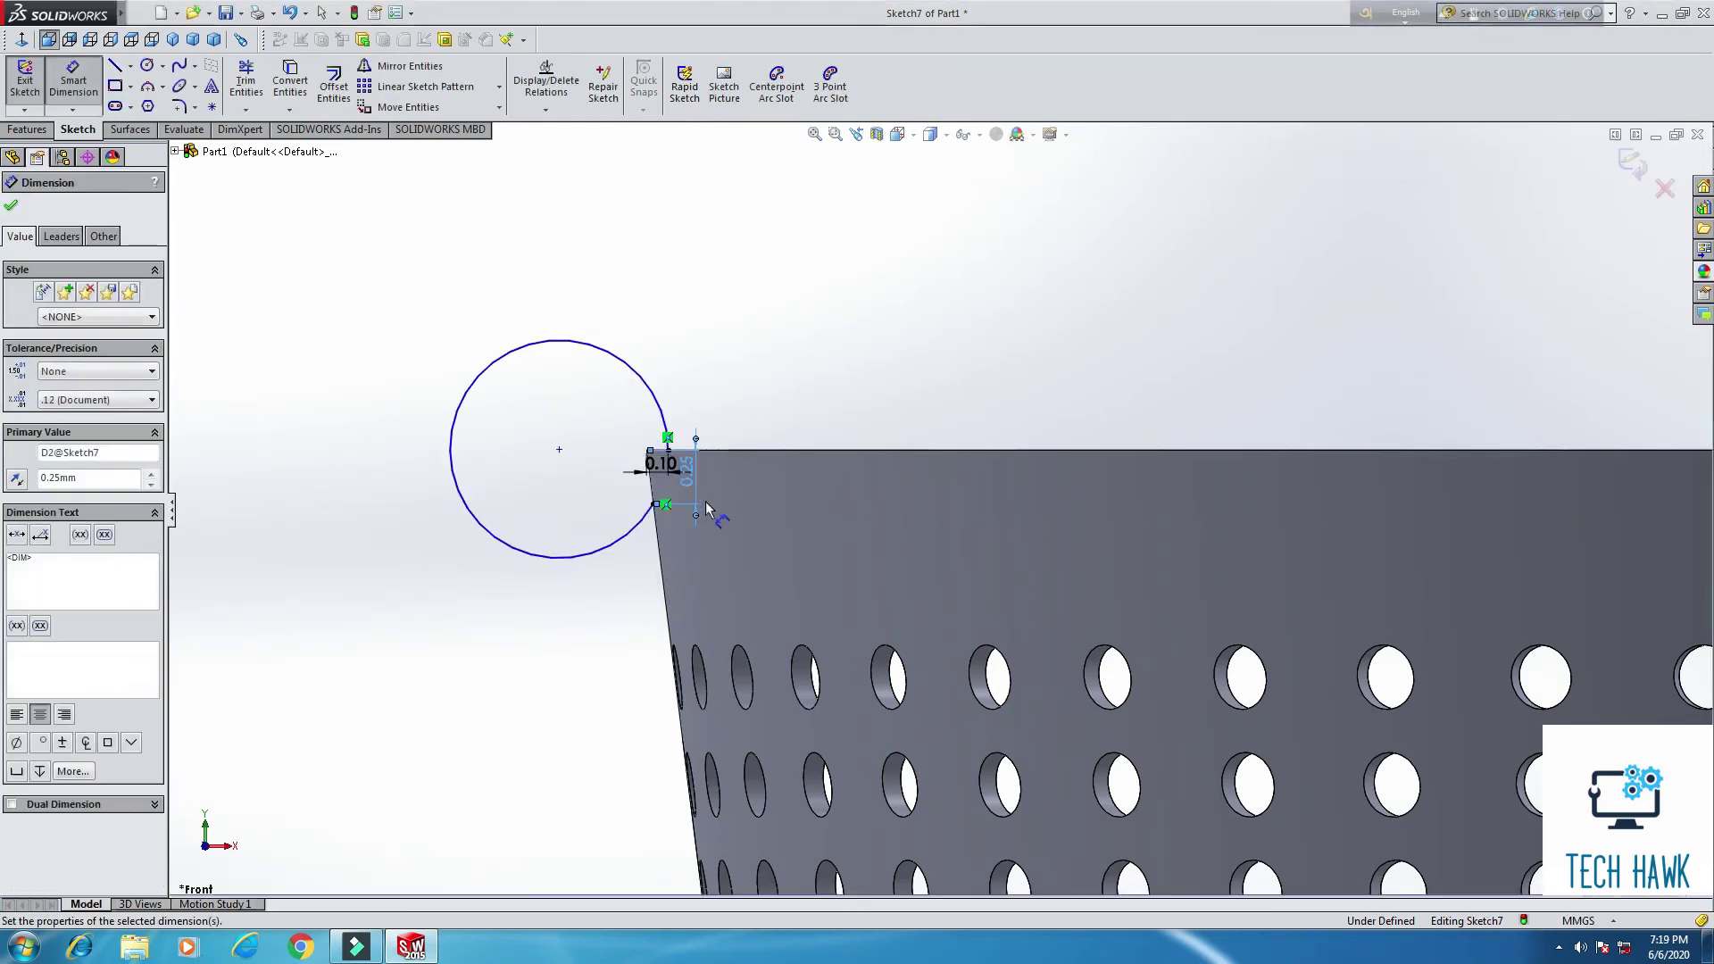
Step: Dimension the arc radius at 0.2, then change it to 0.15
click(559, 450)
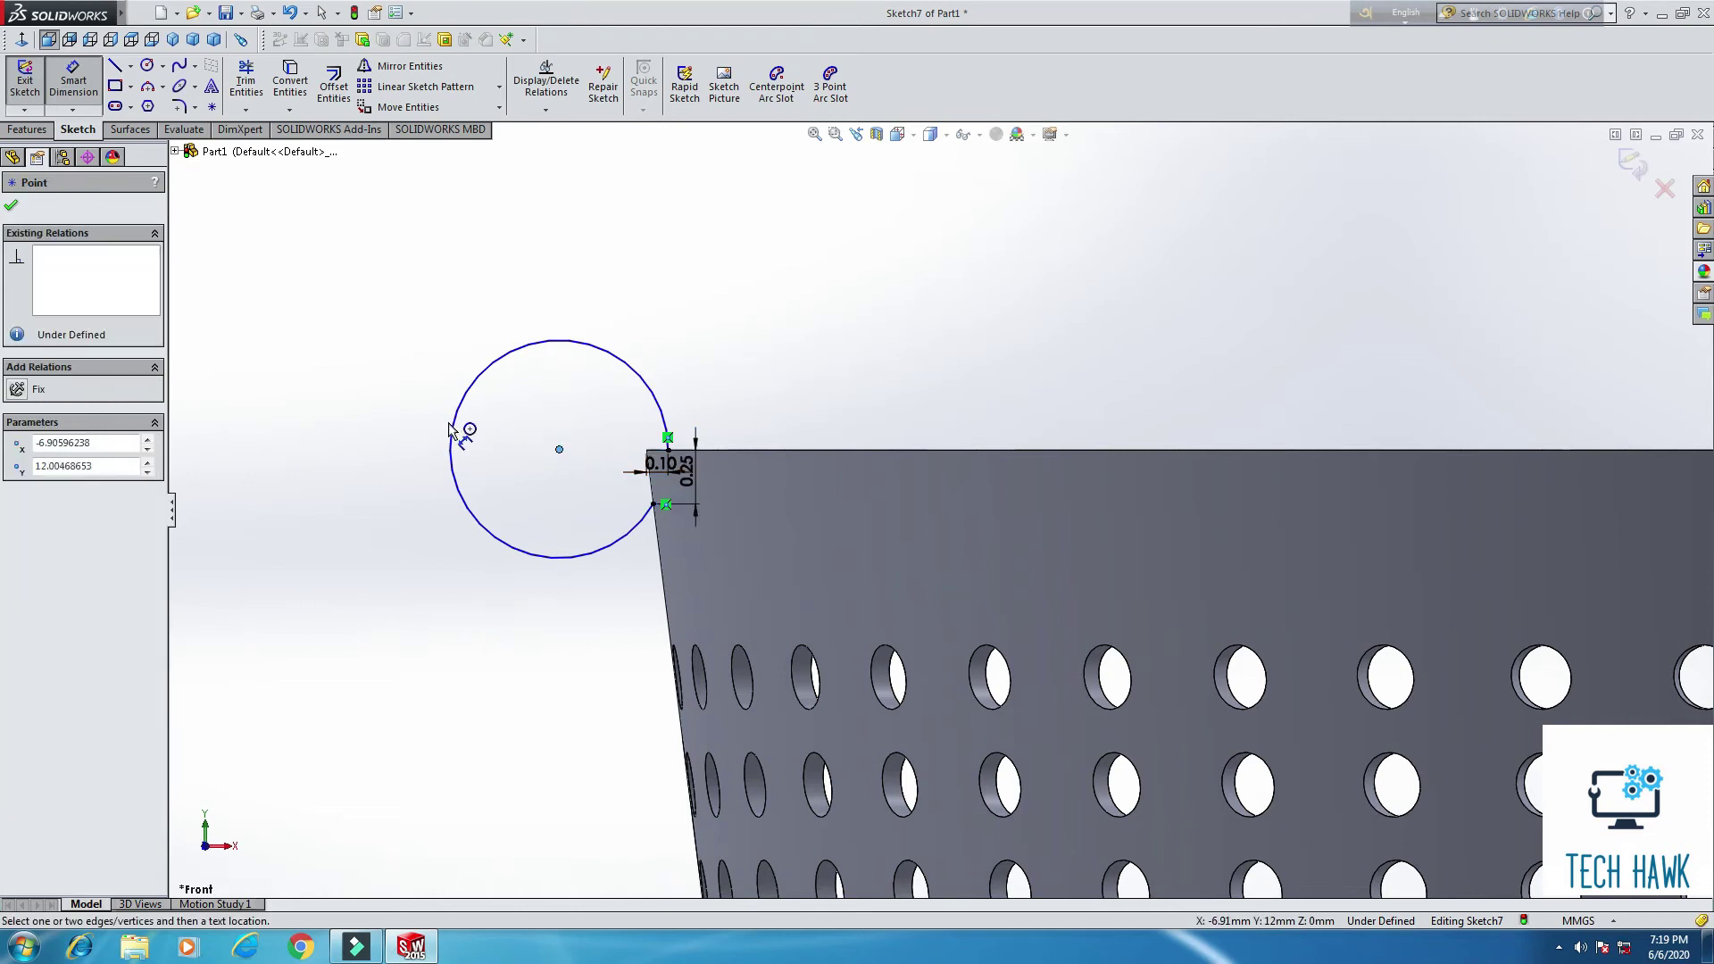
click(453, 415)
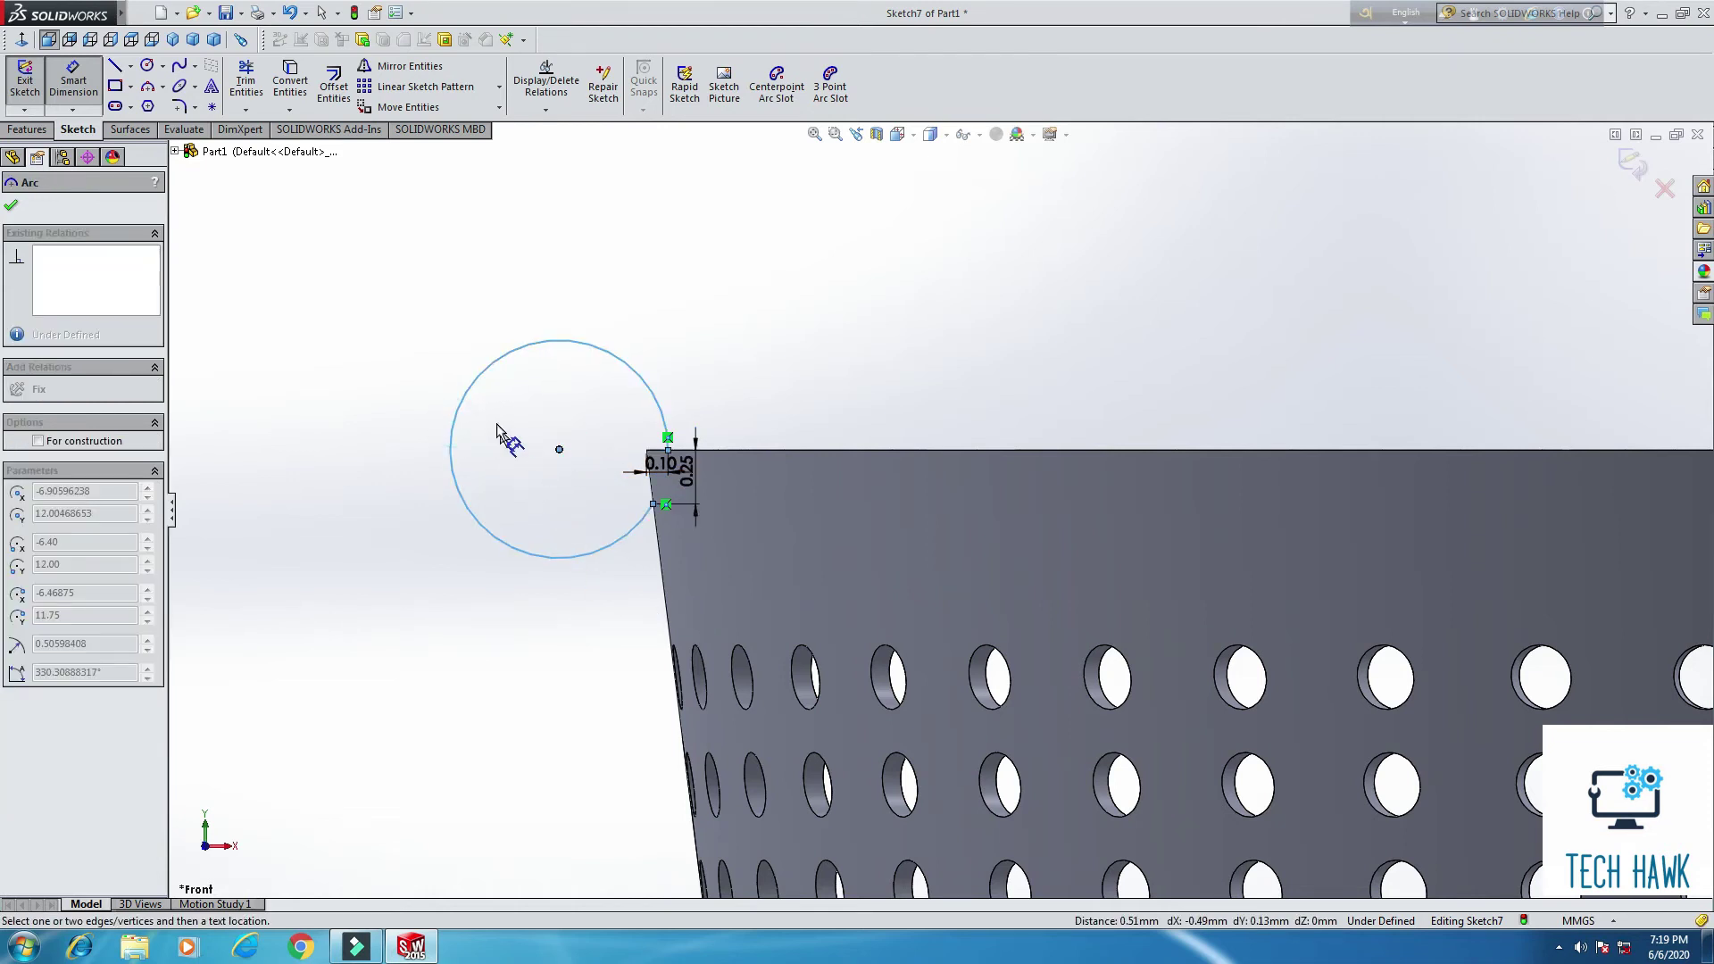
key(Escape)
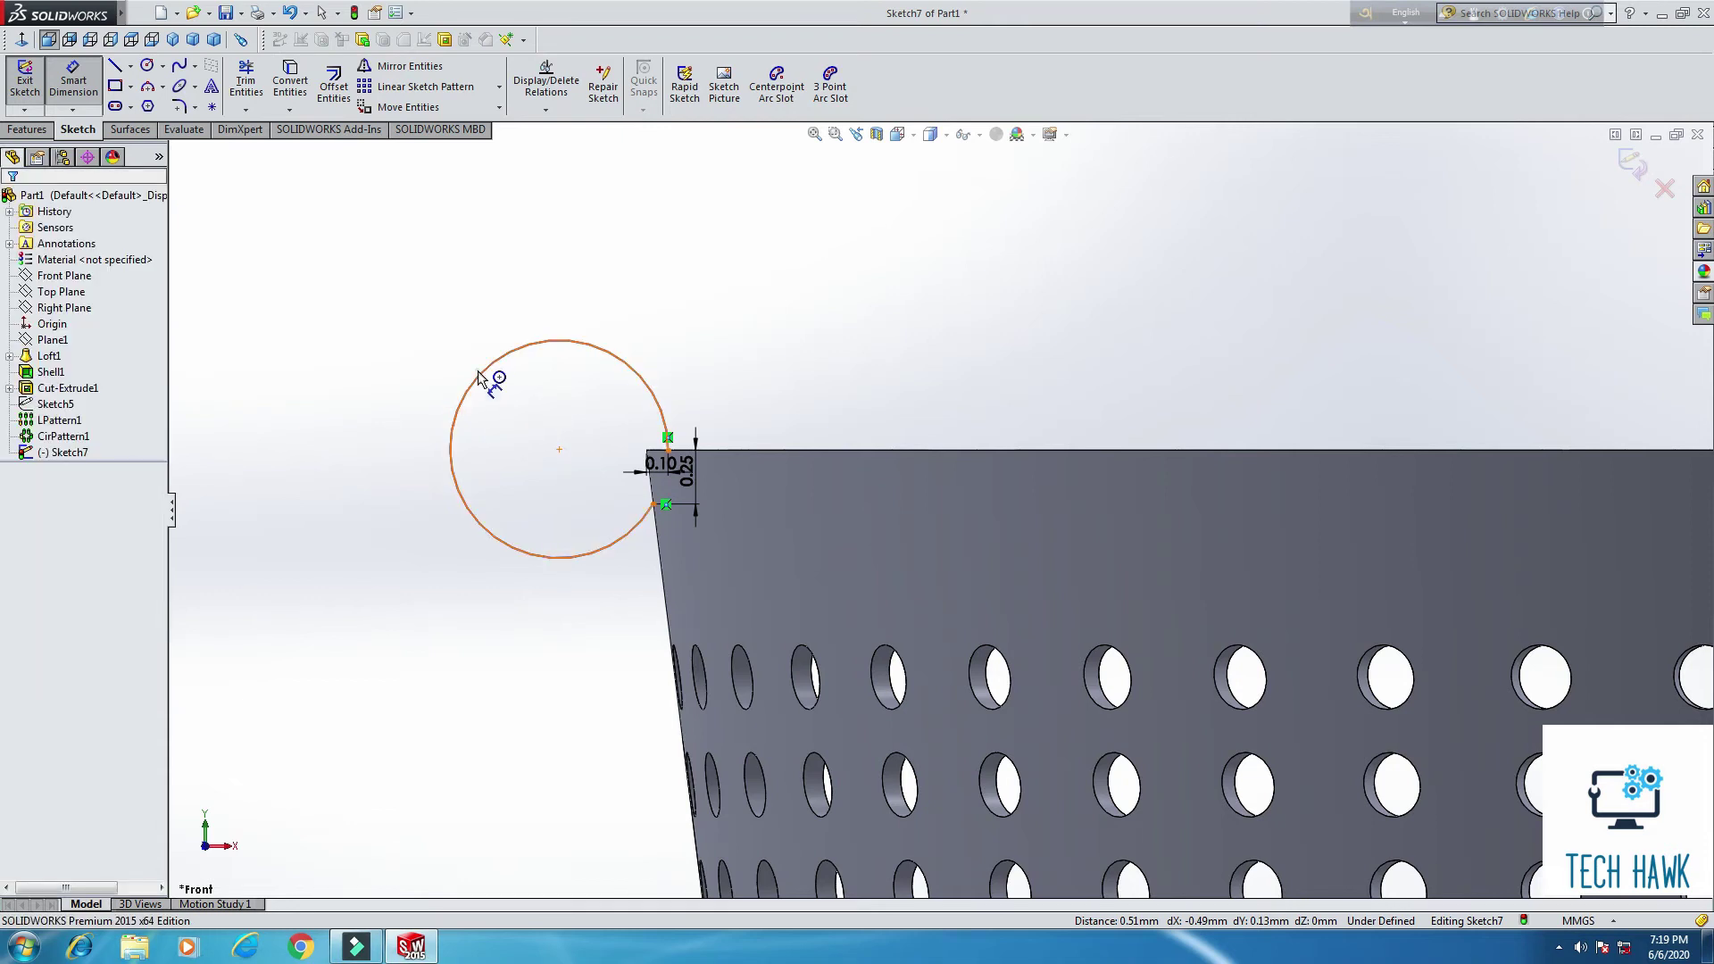
click(484, 374)
click(404, 439)
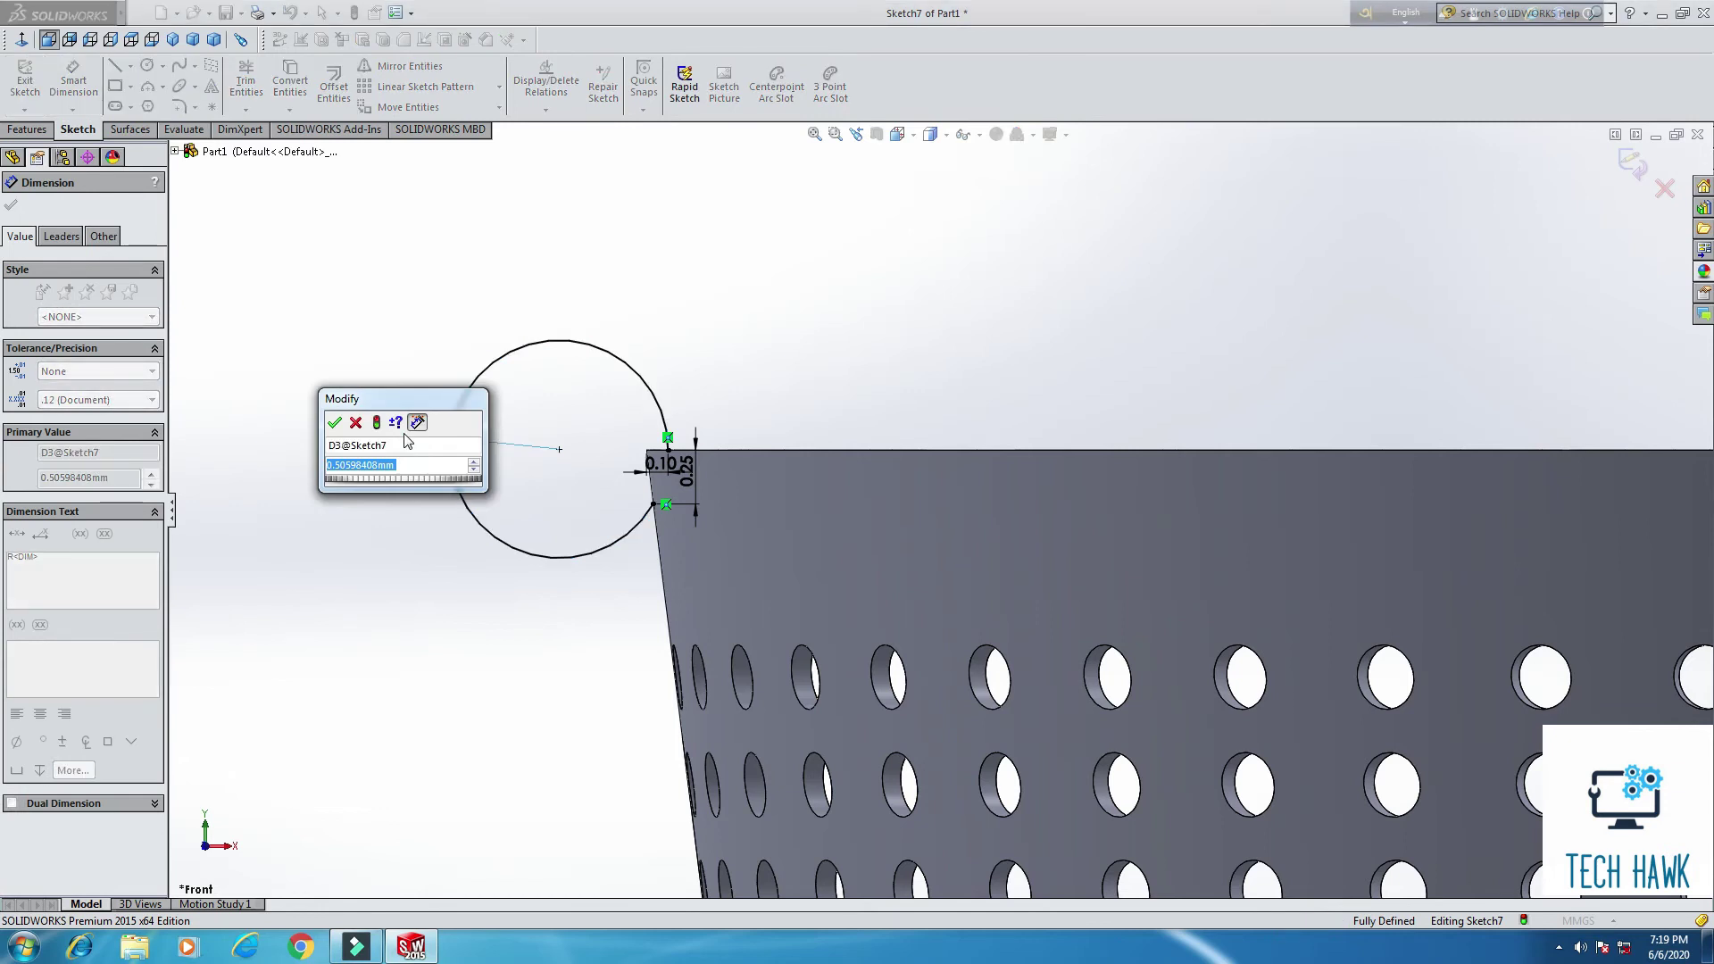
text(0.2)
key(Return)
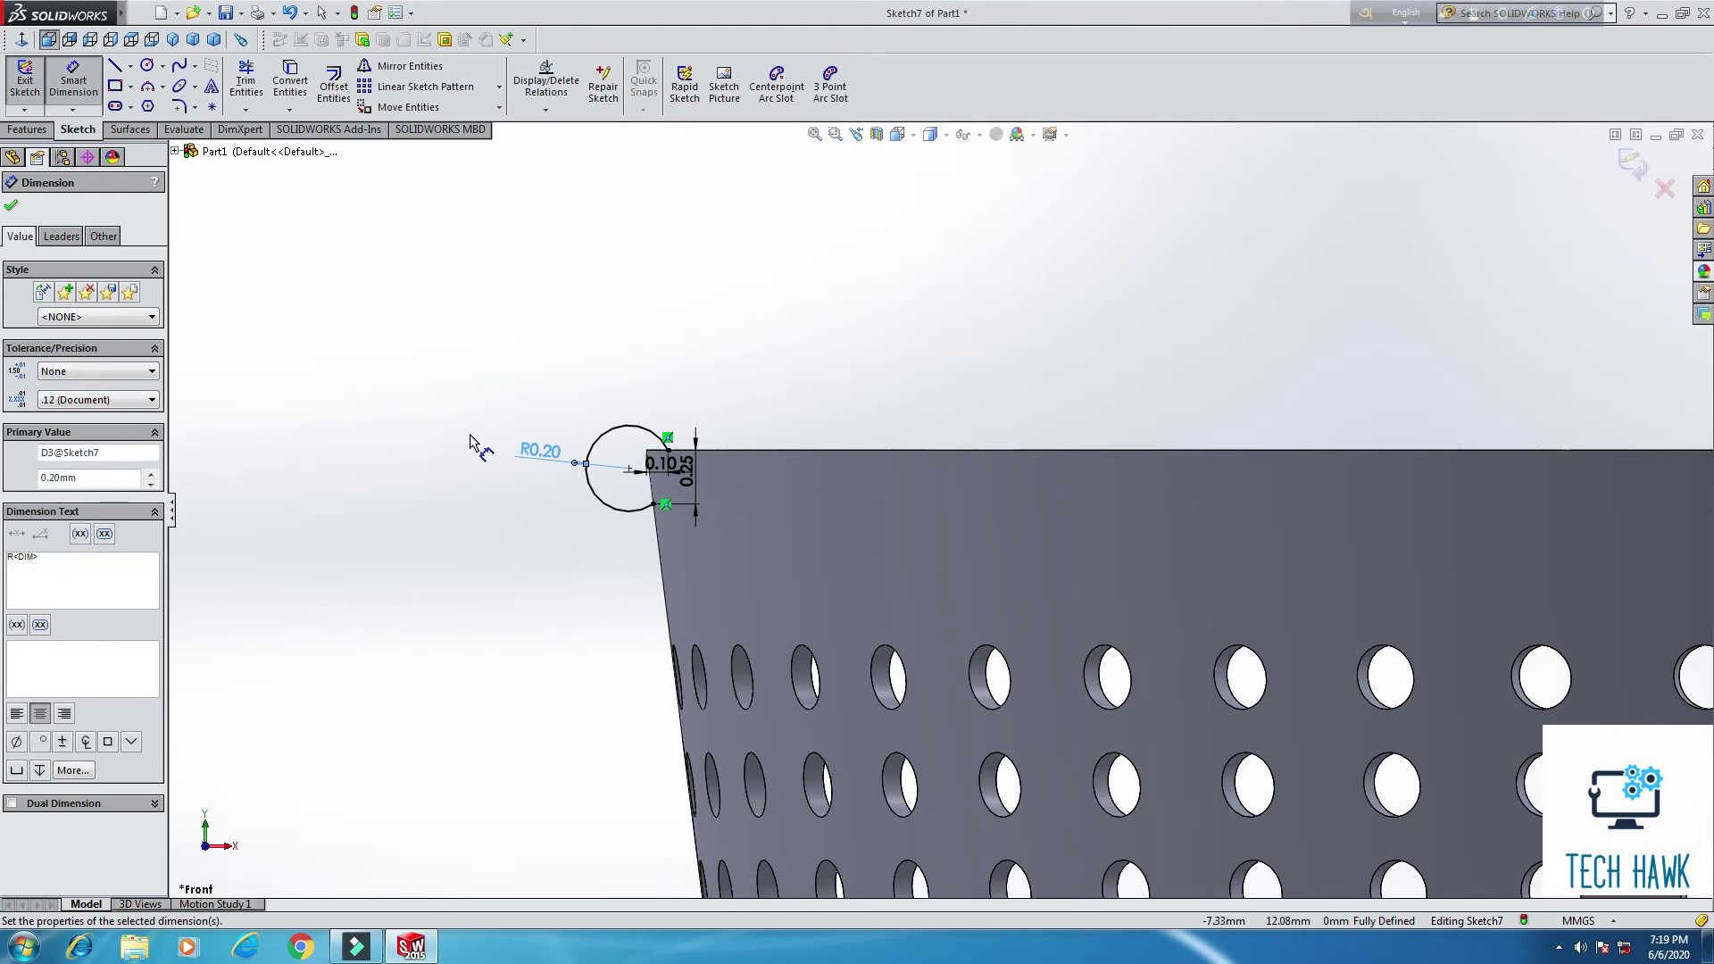
scroll(563, 453, up, 5)
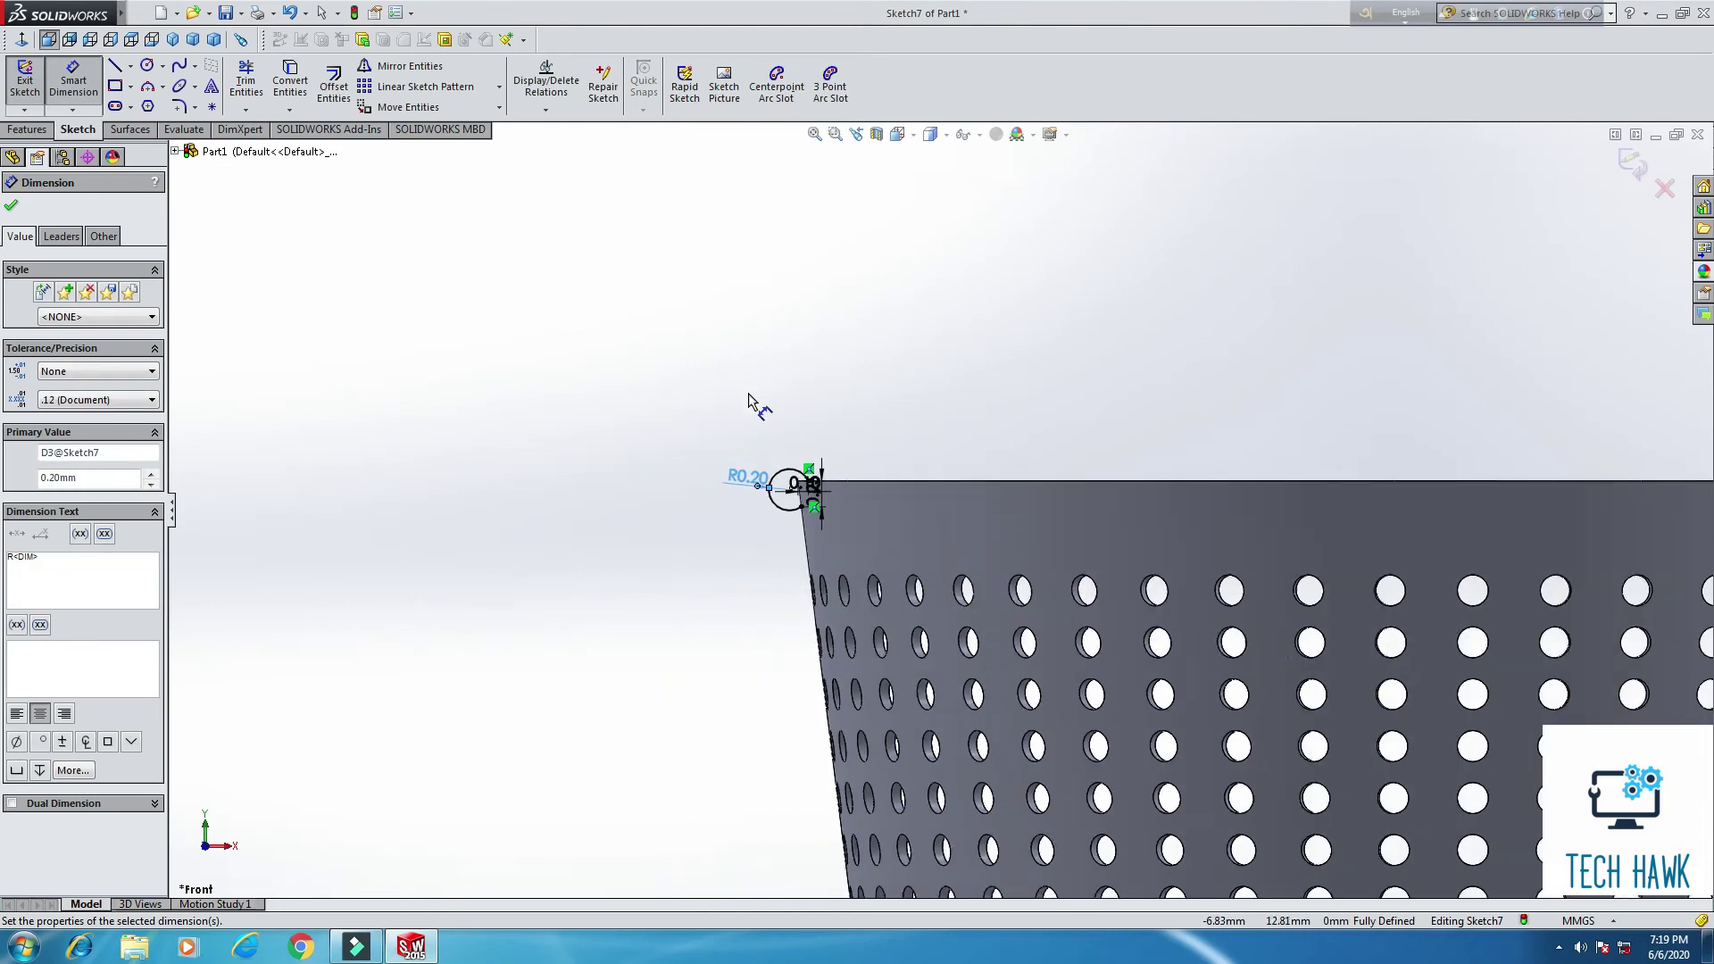
scroll(438, 334, down, 3)
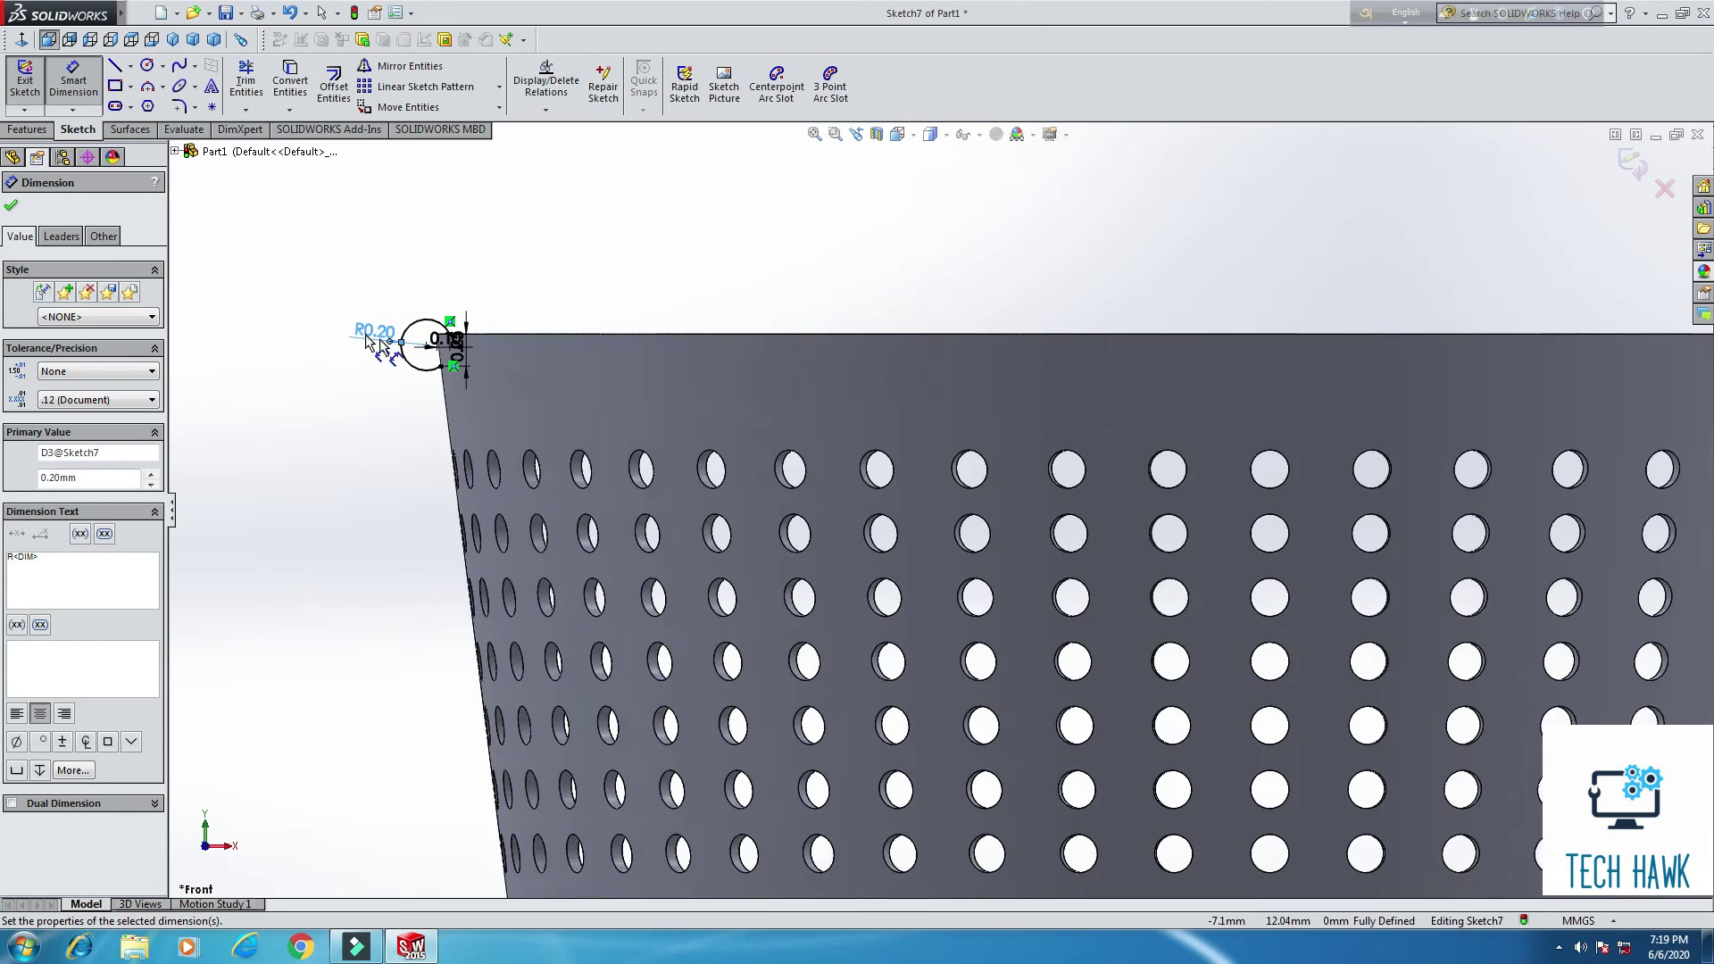
double_click(386, 330)
text(0.15)
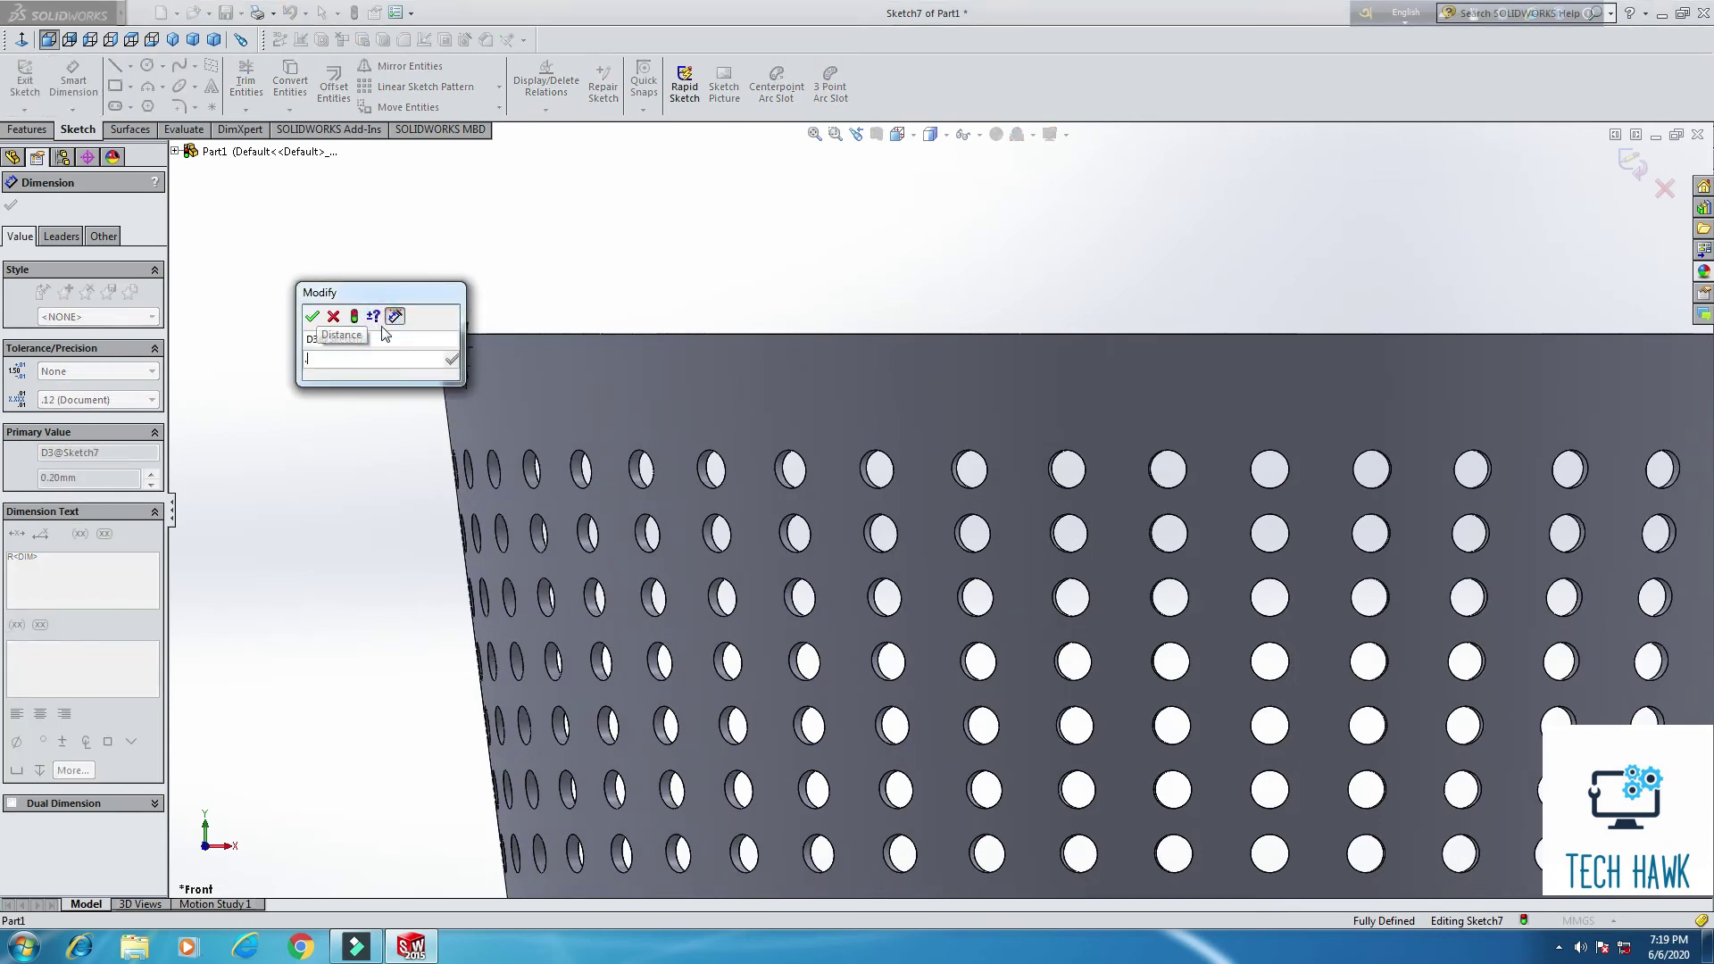
key(Return)
scroll(382, 332, down, 2)
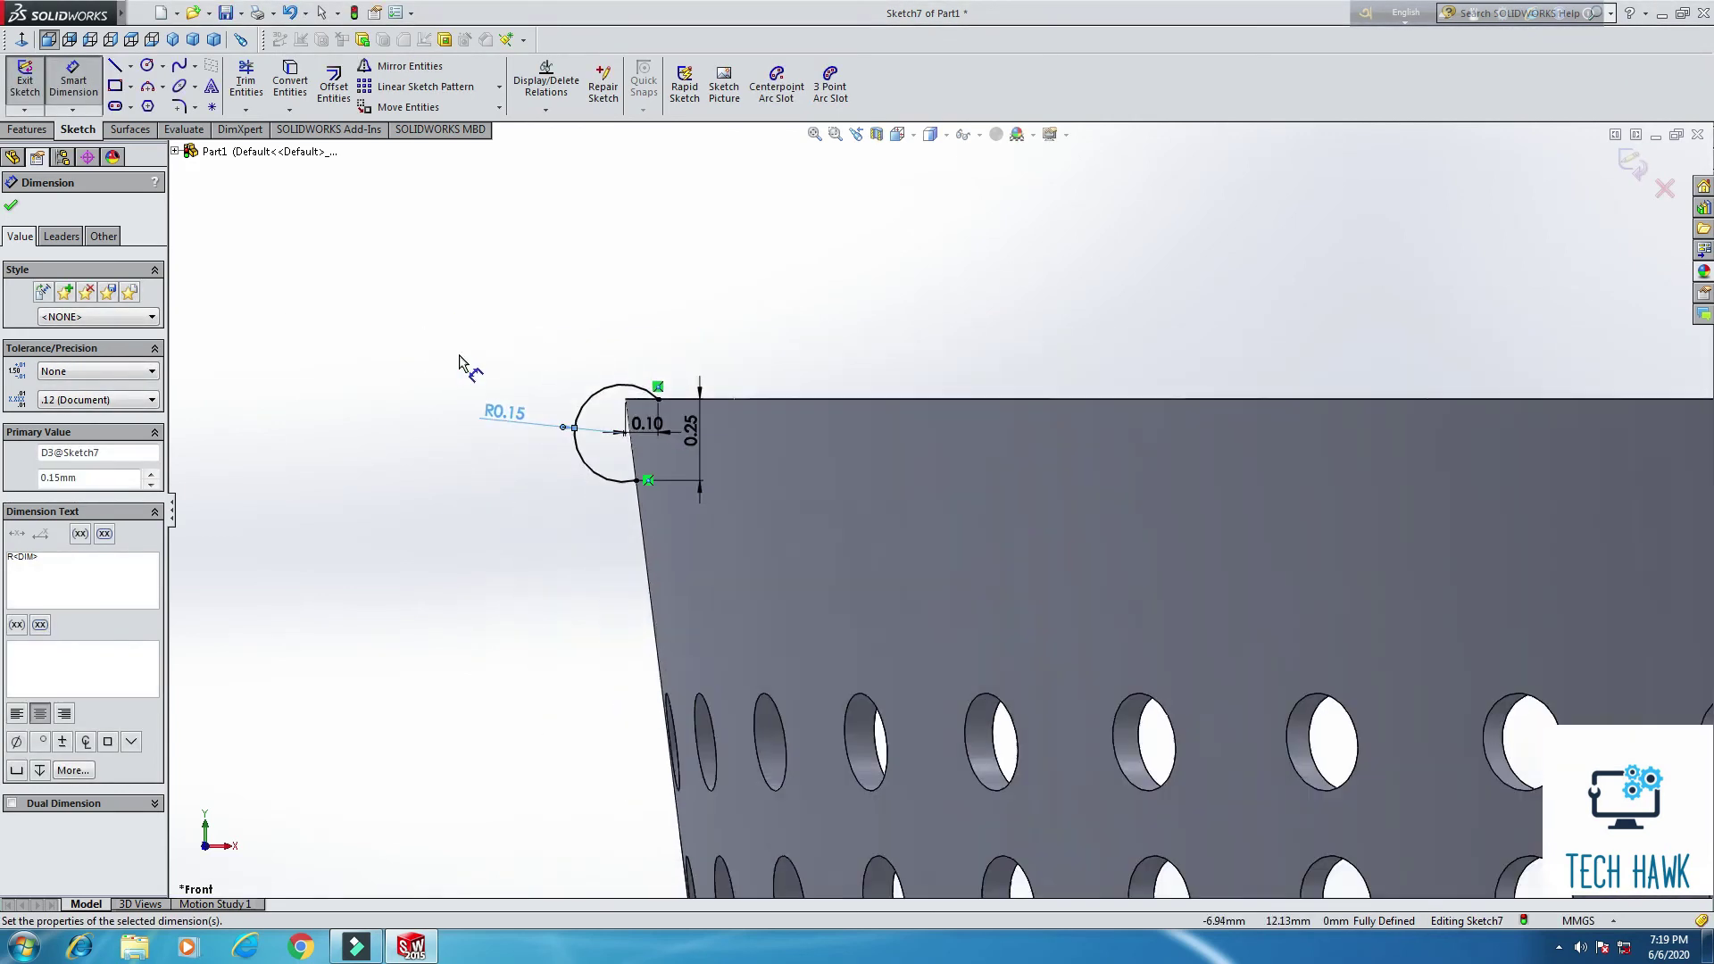
scroll(721, 469, up, 2)
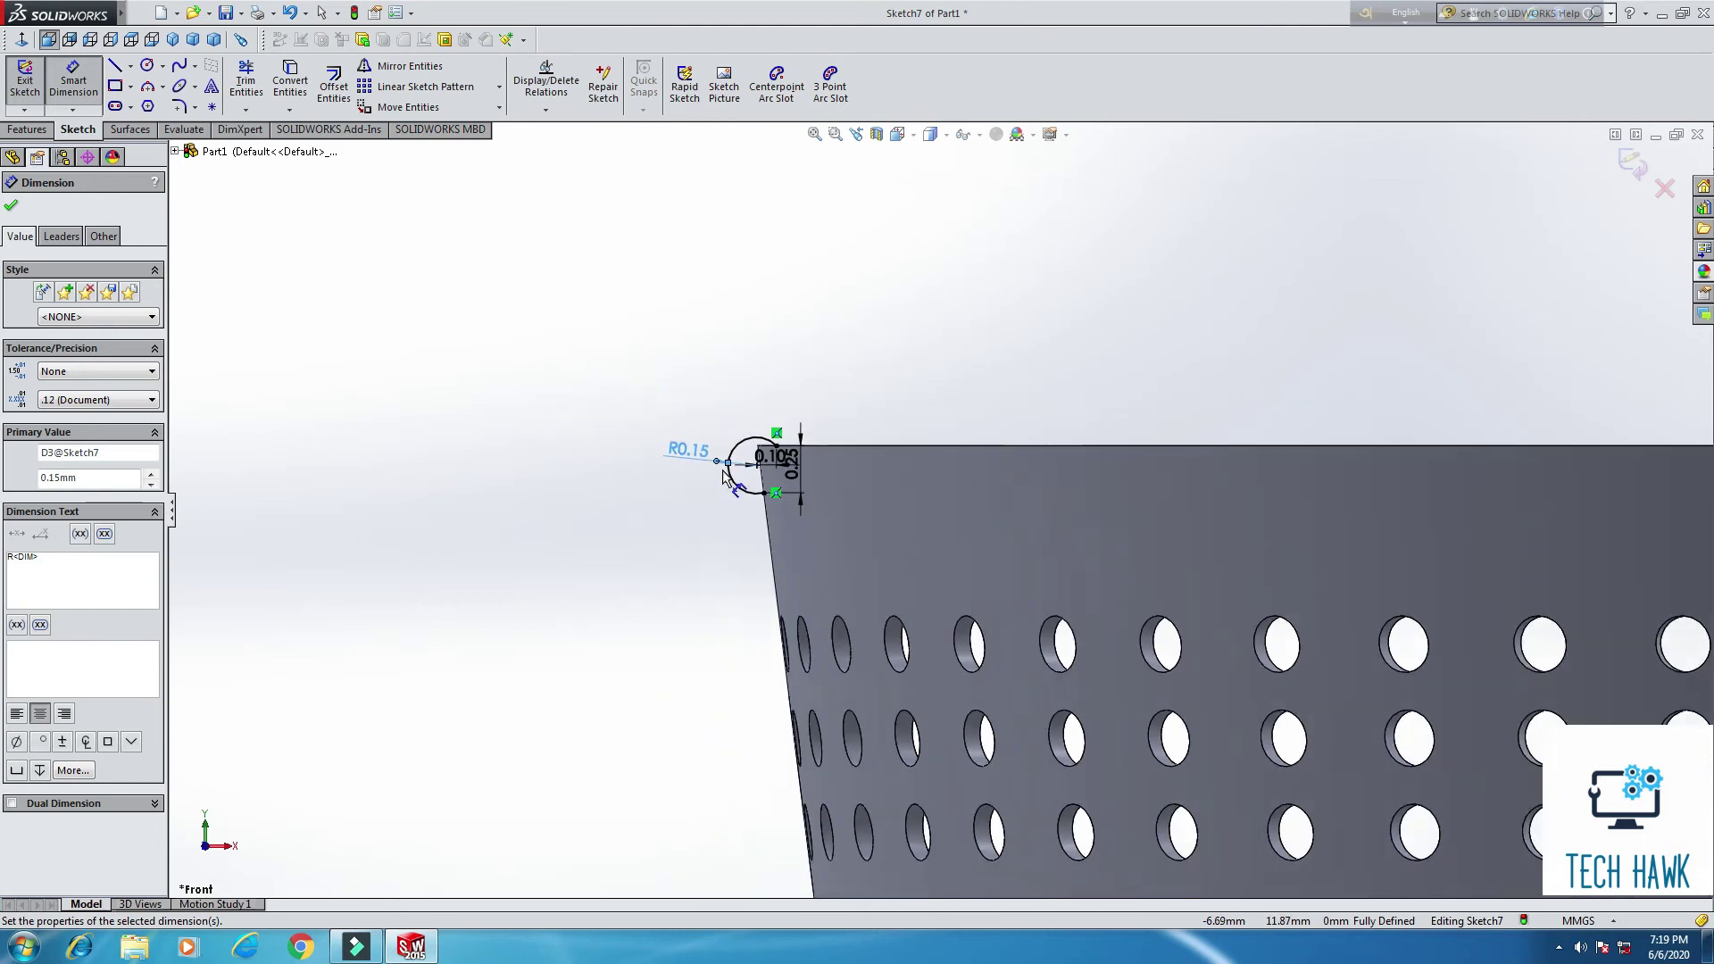
scroll(893, 478, down, 5)
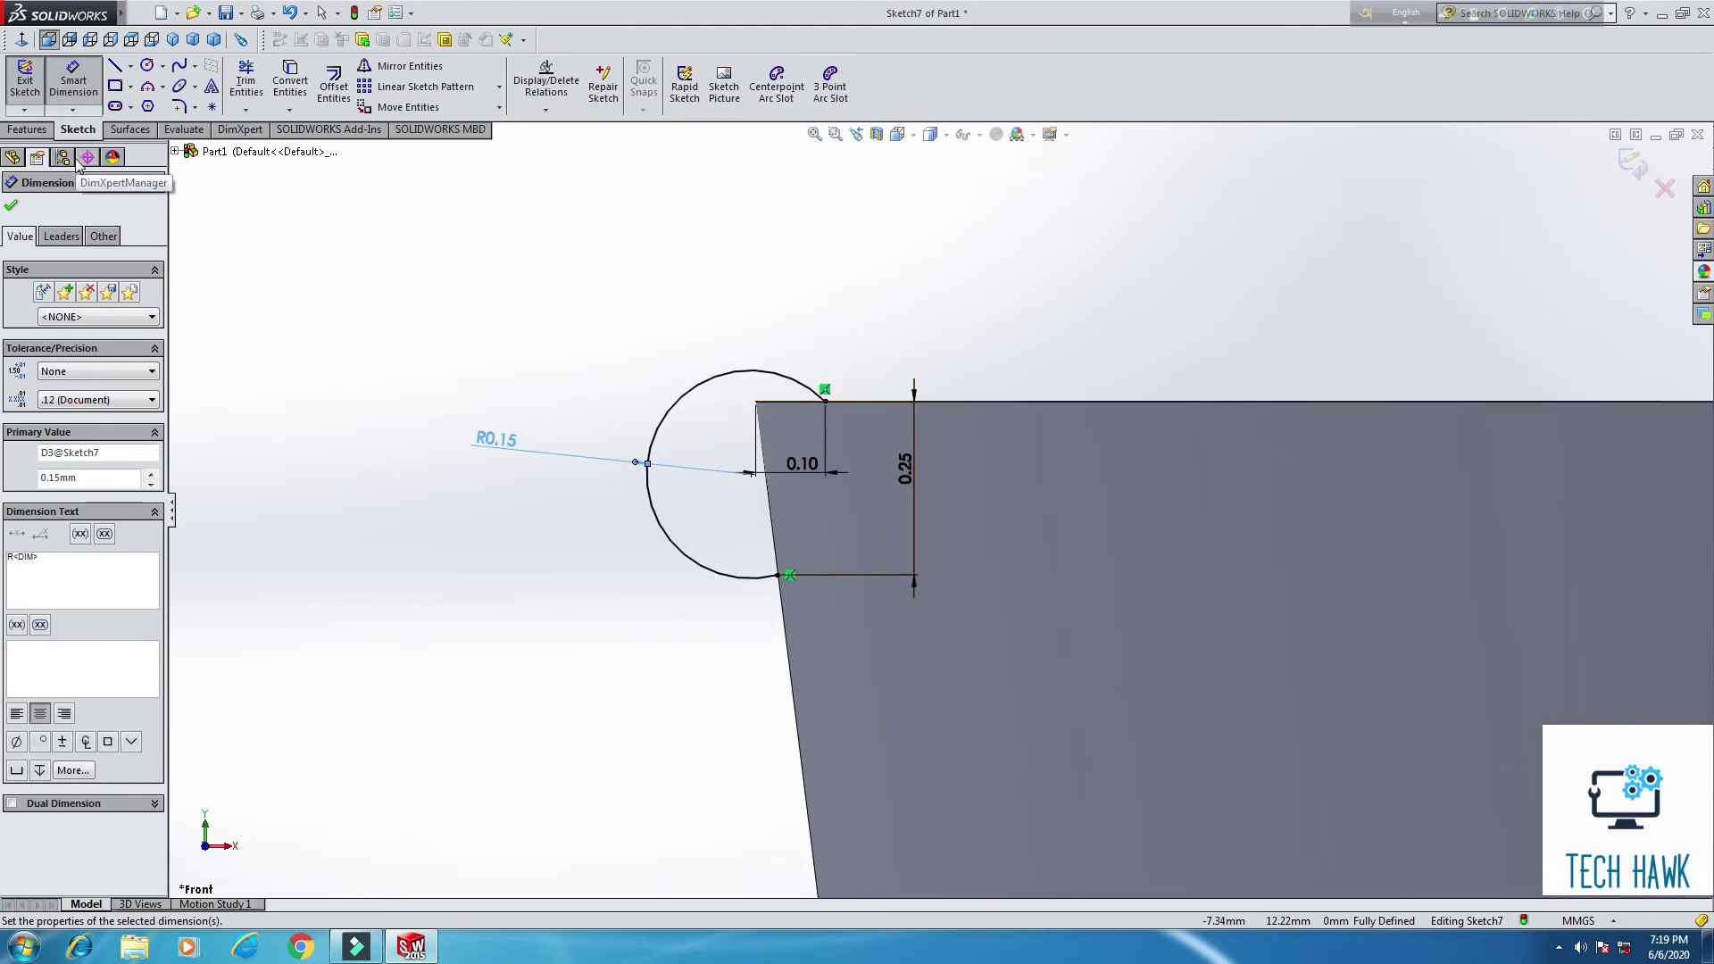
Step: Close the rim profile with lines along the top edge and slanted side, then exit the sketch
click(116, 67)
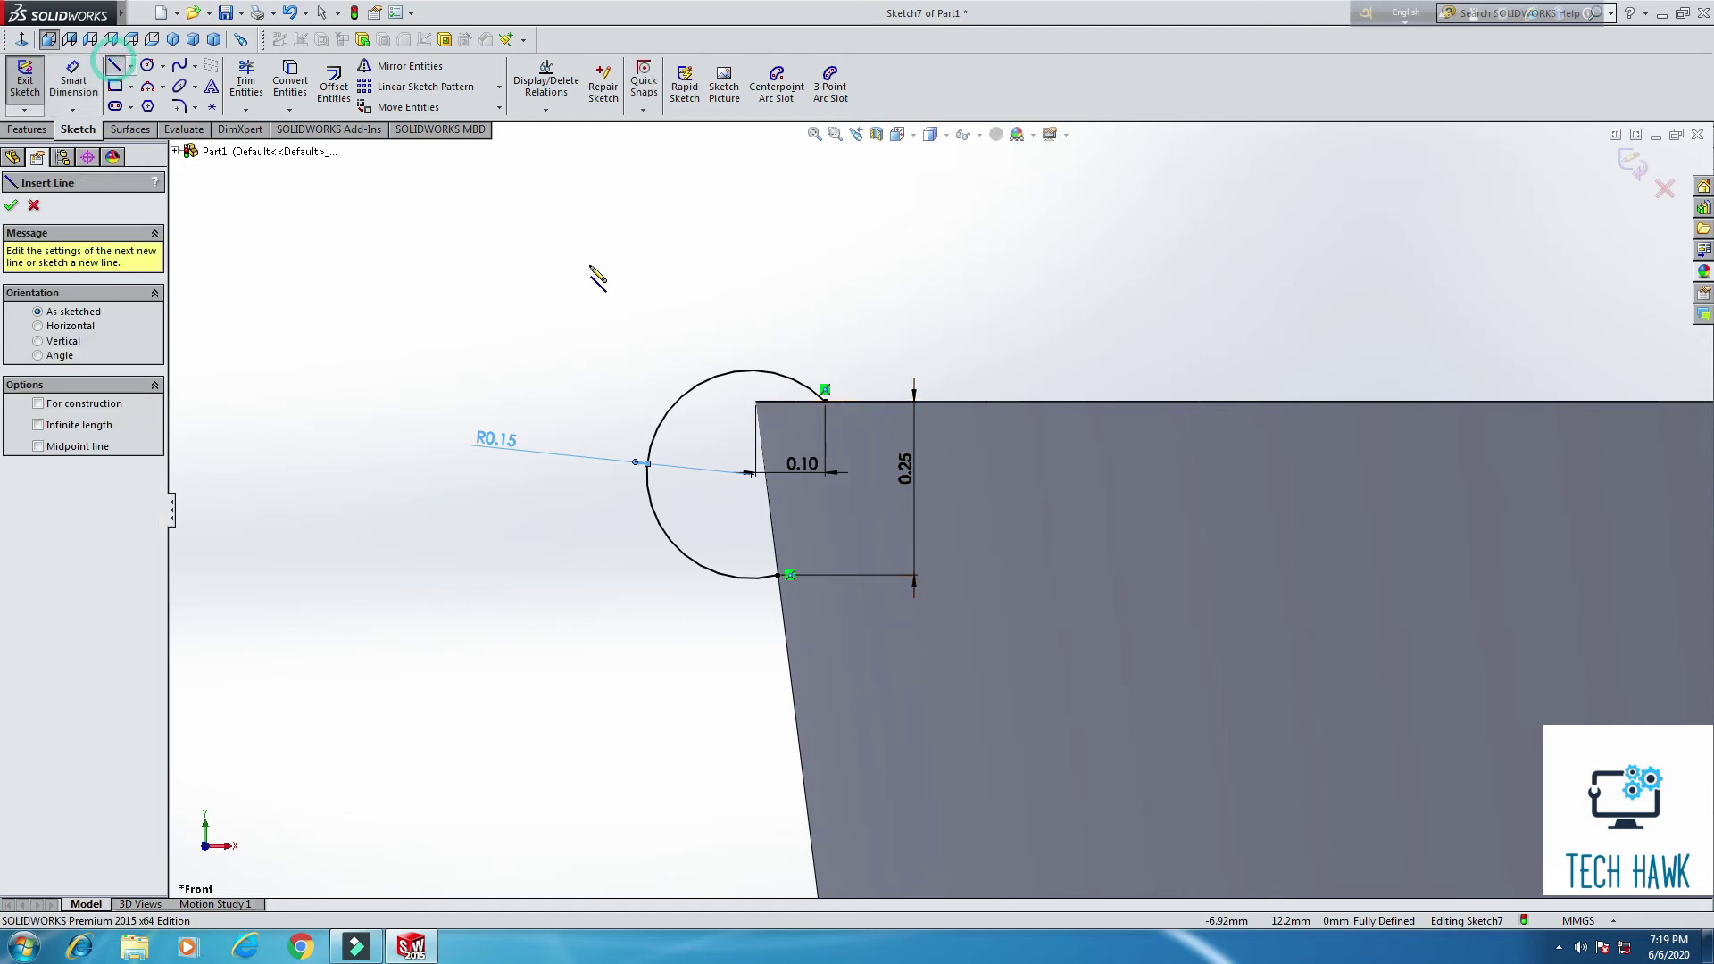
click(825, 400)
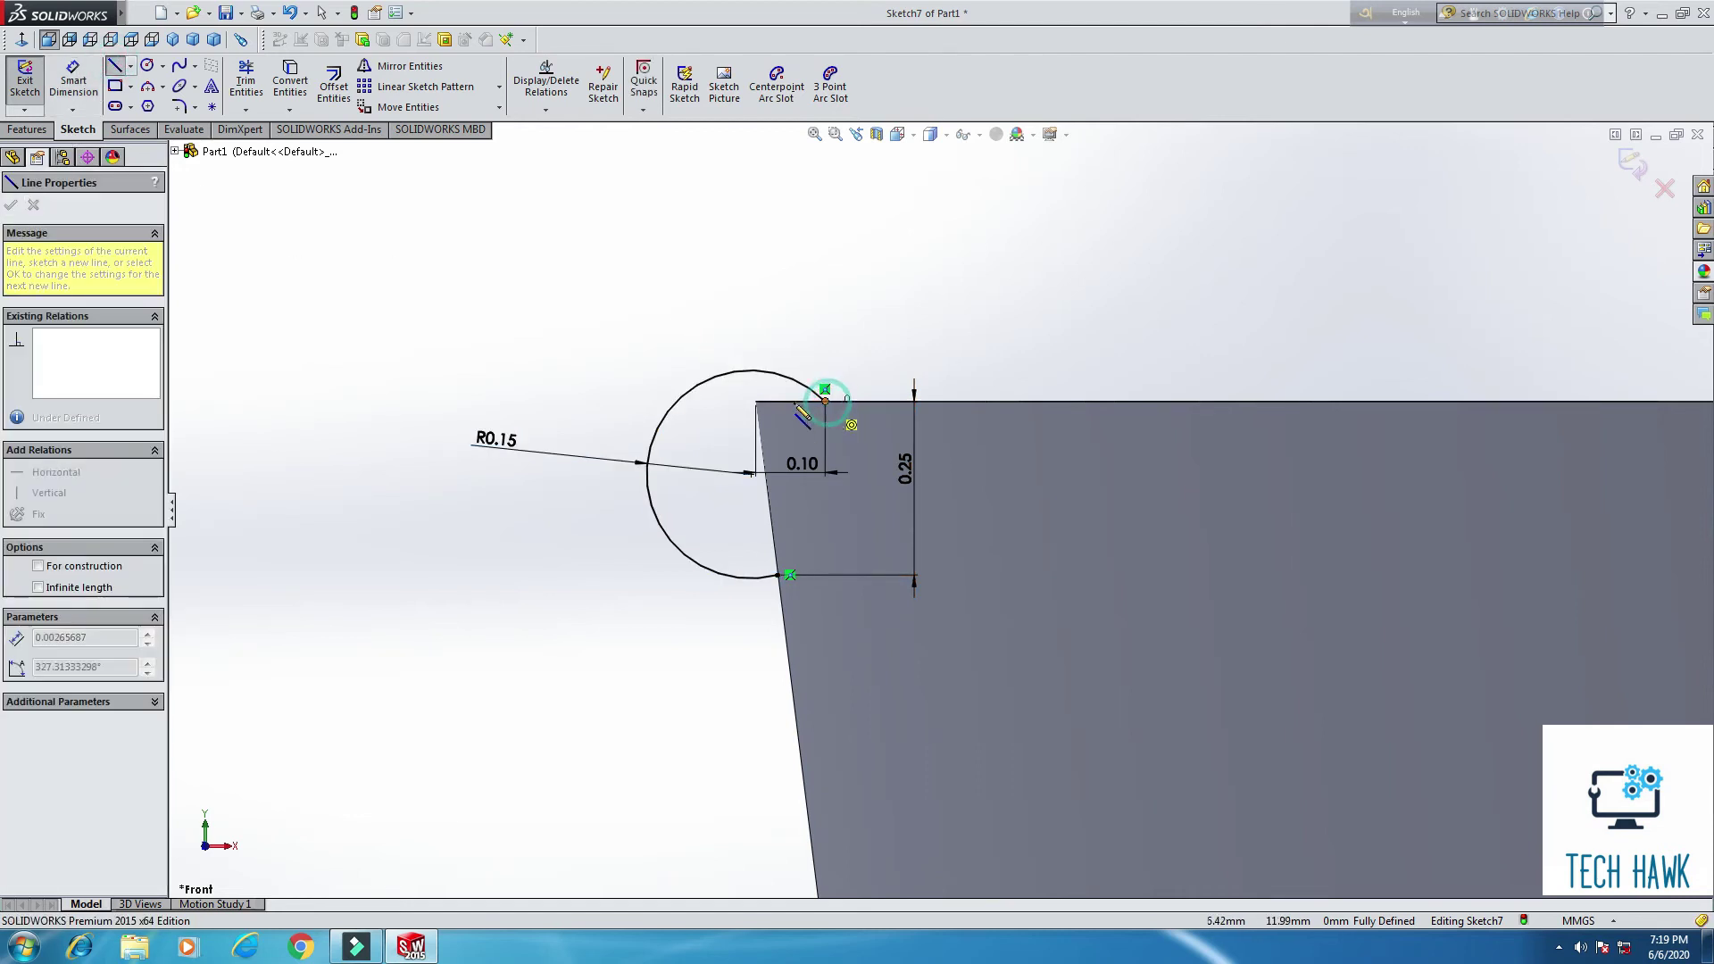
click(756, 401)
click(779, 576)
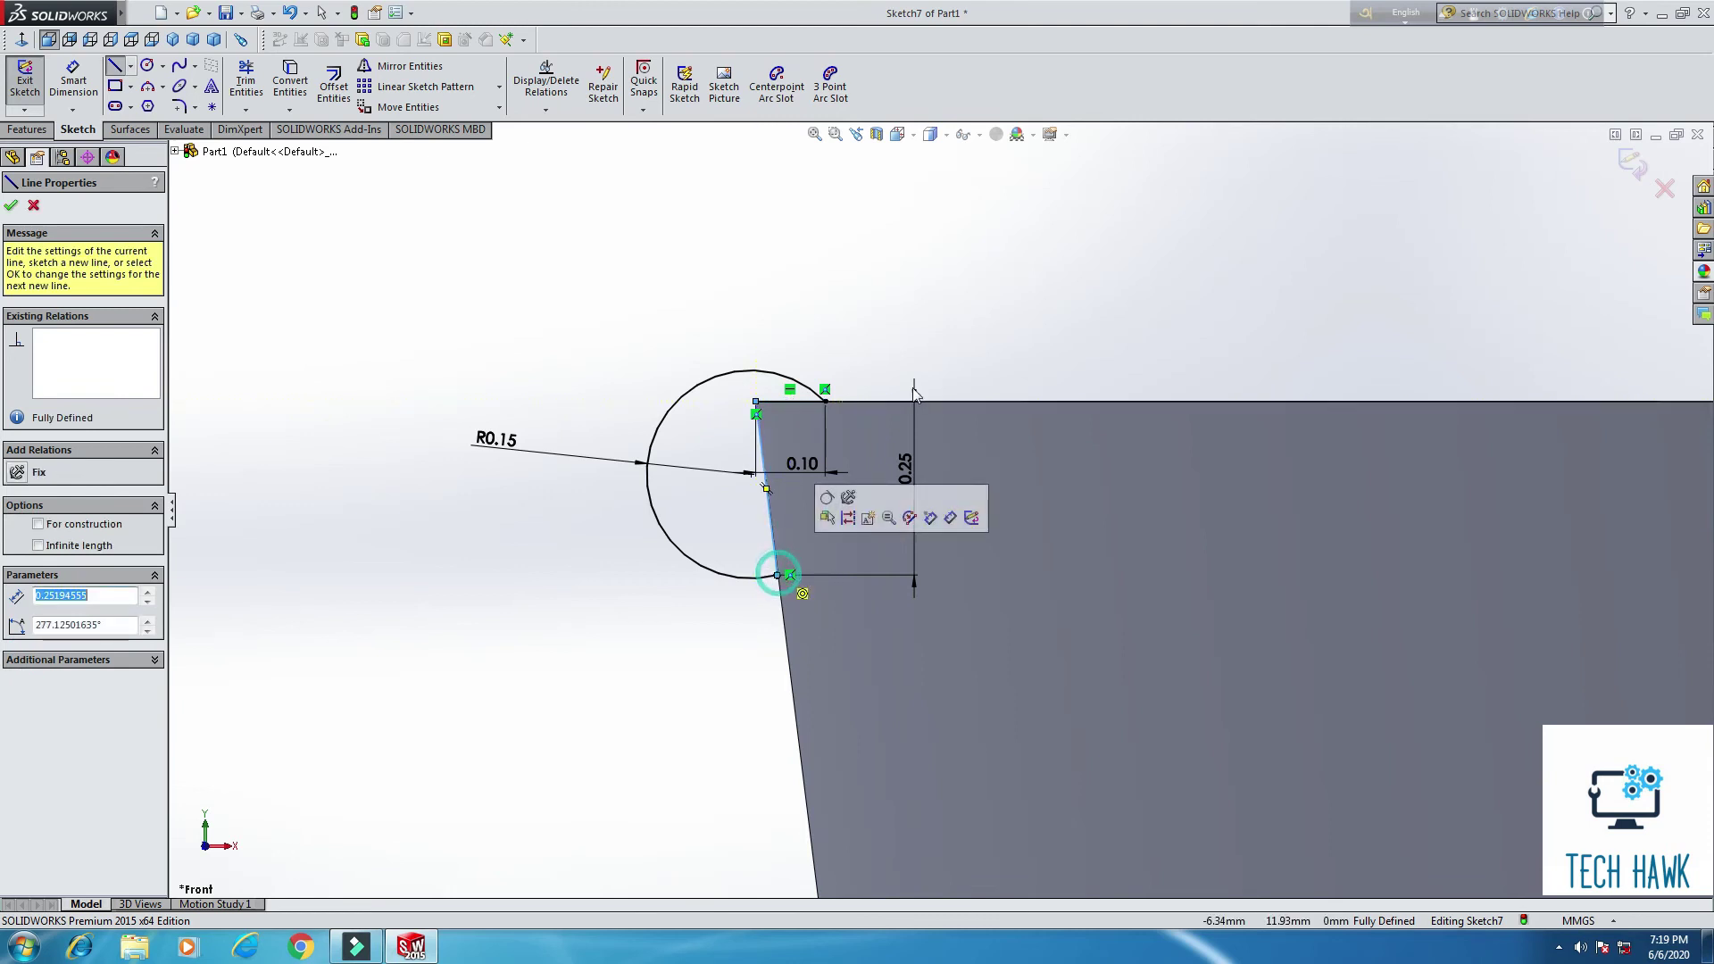
right_click(942, 308)
click(942, 308)
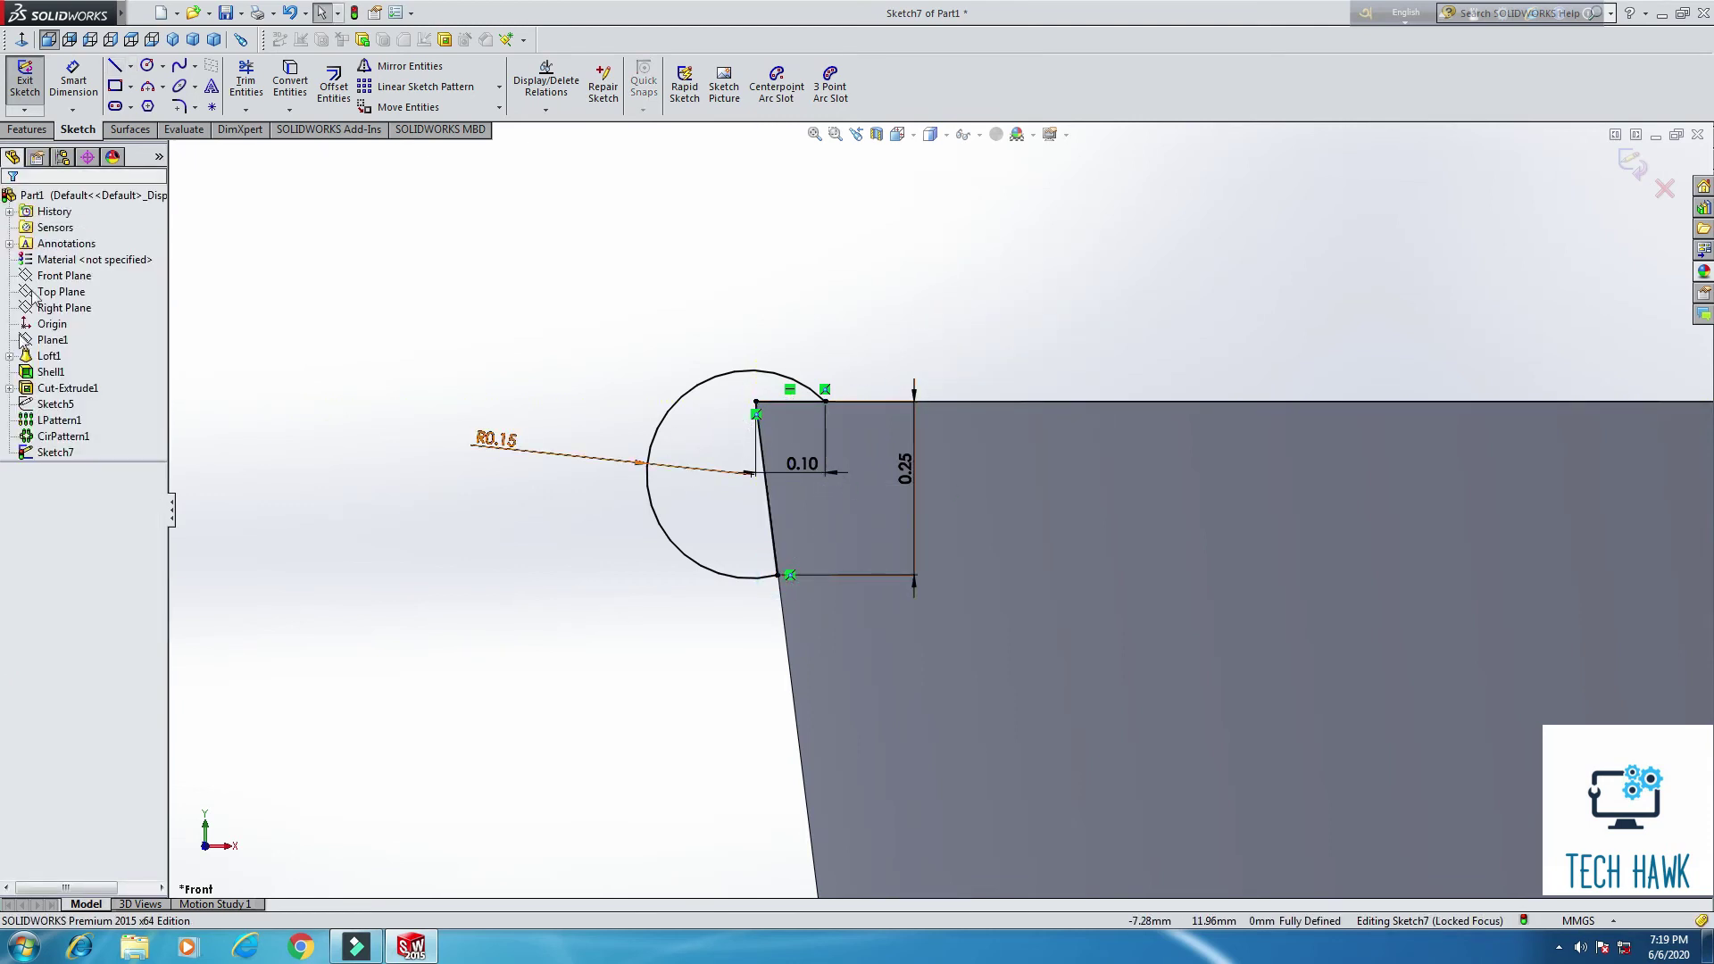
click(17, 87)
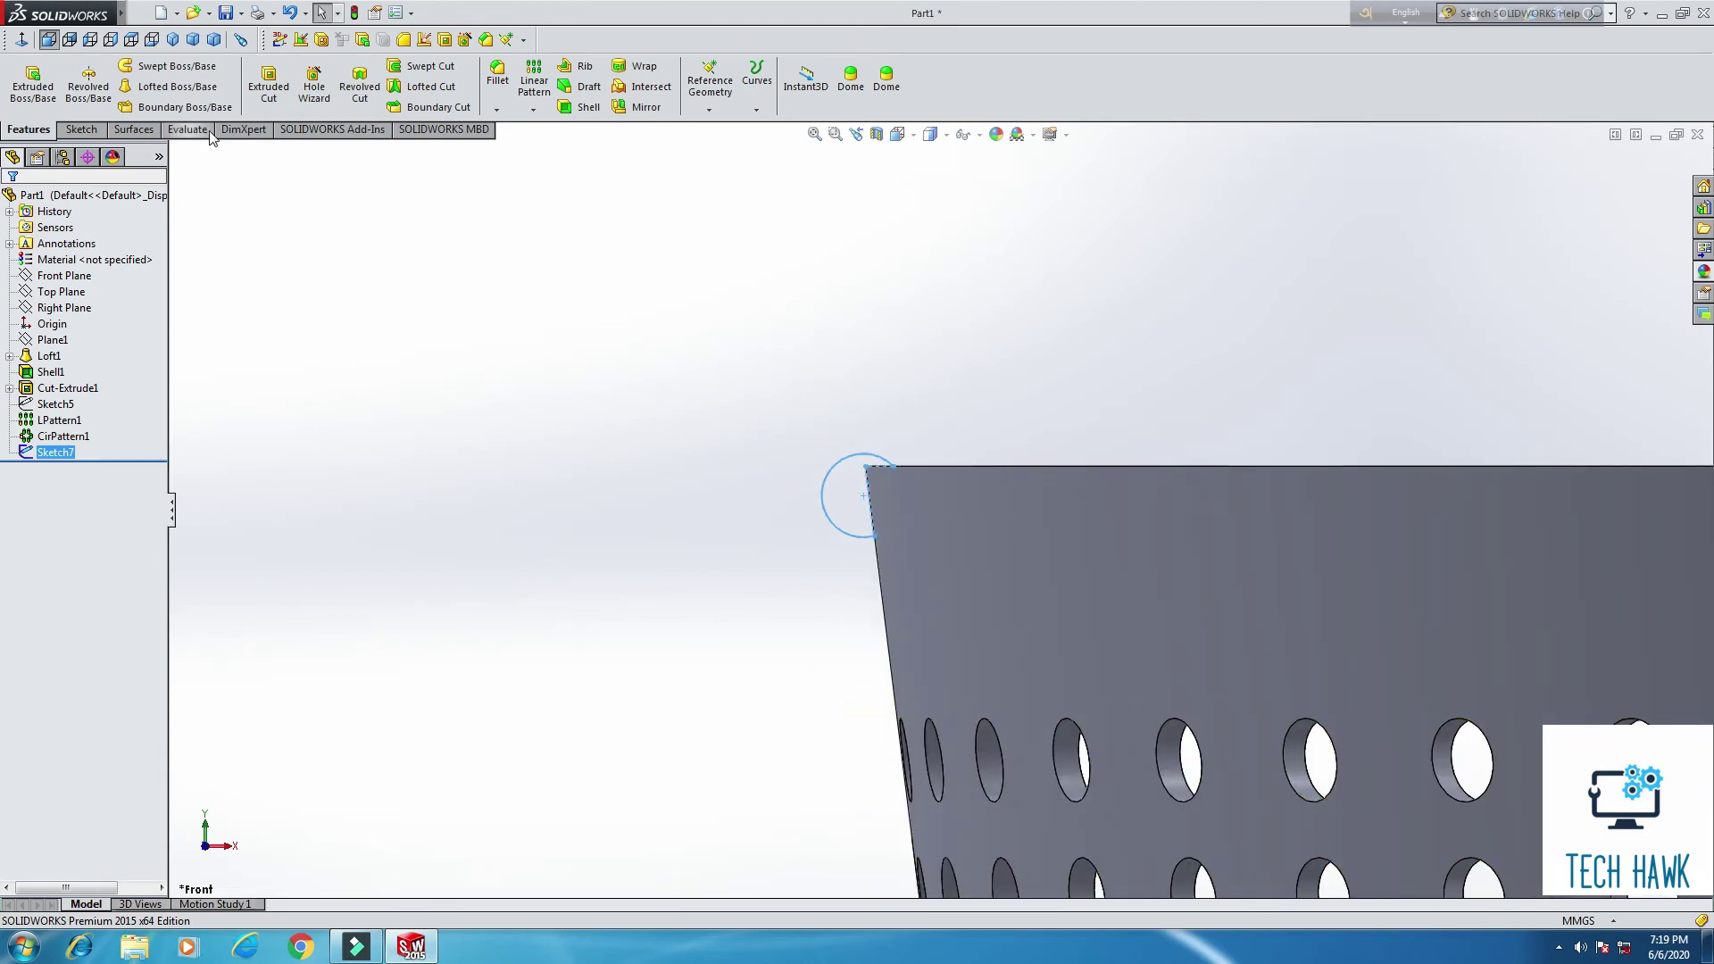
Step: Revolve the rim profile 360° about Sketch5's centerline as a separate, unmerged body
click(93, 90)
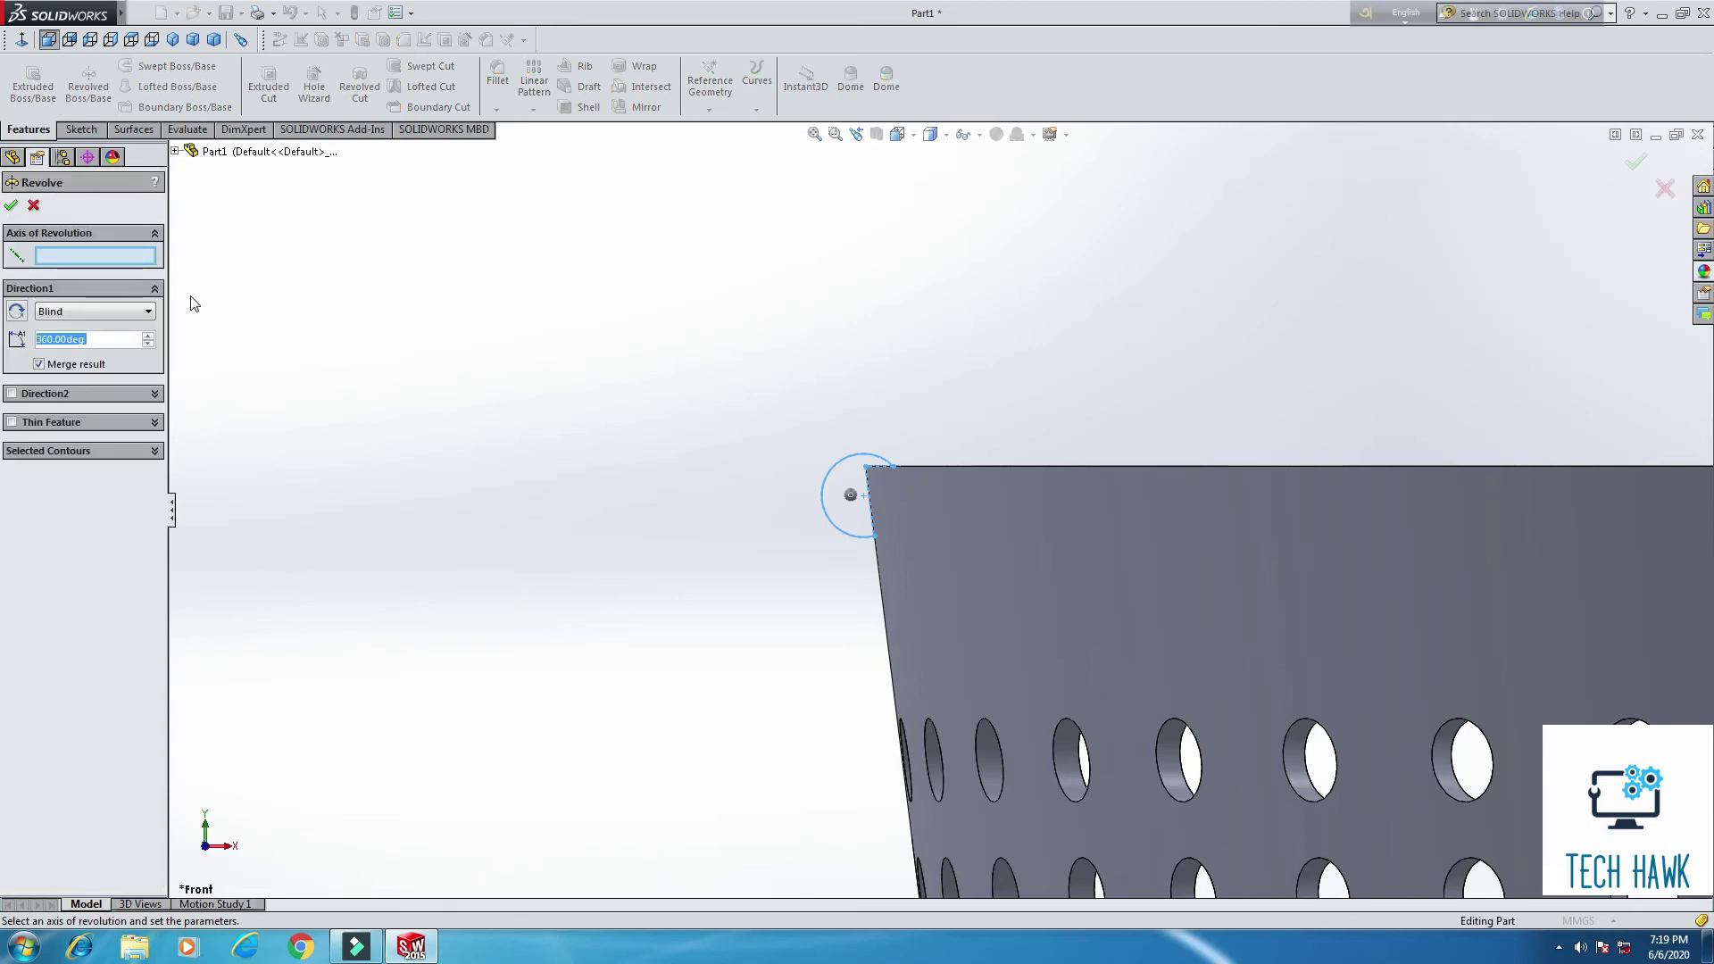
click(176, 152)
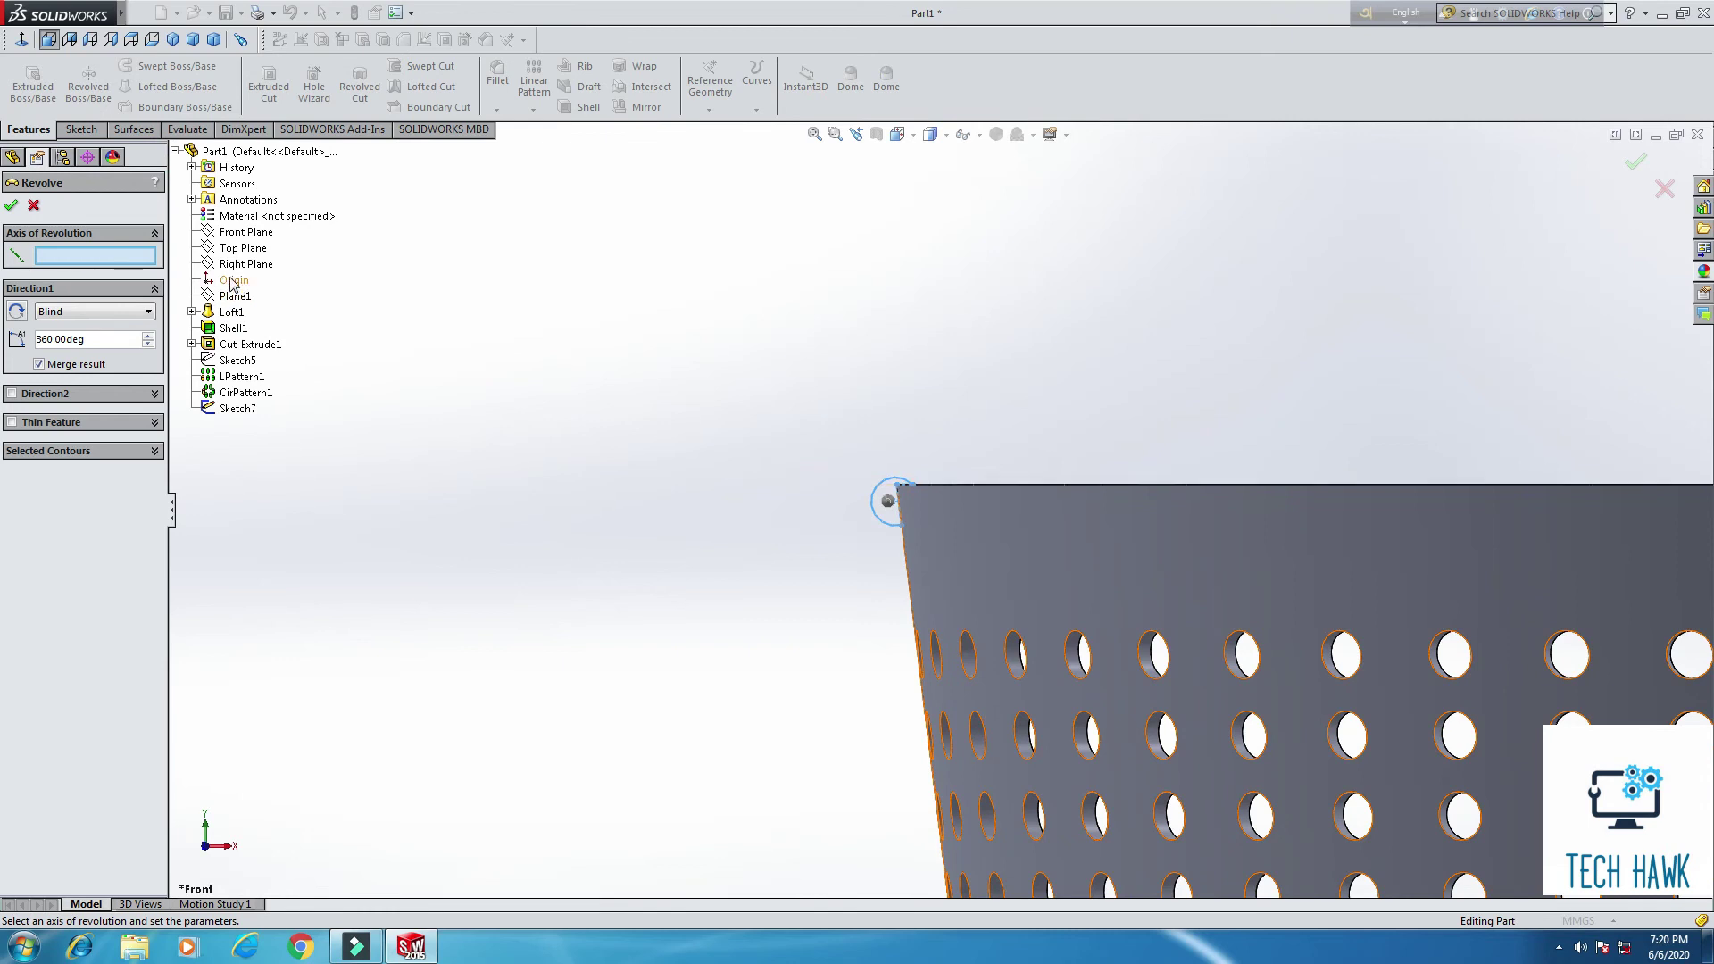
click(239, 361)
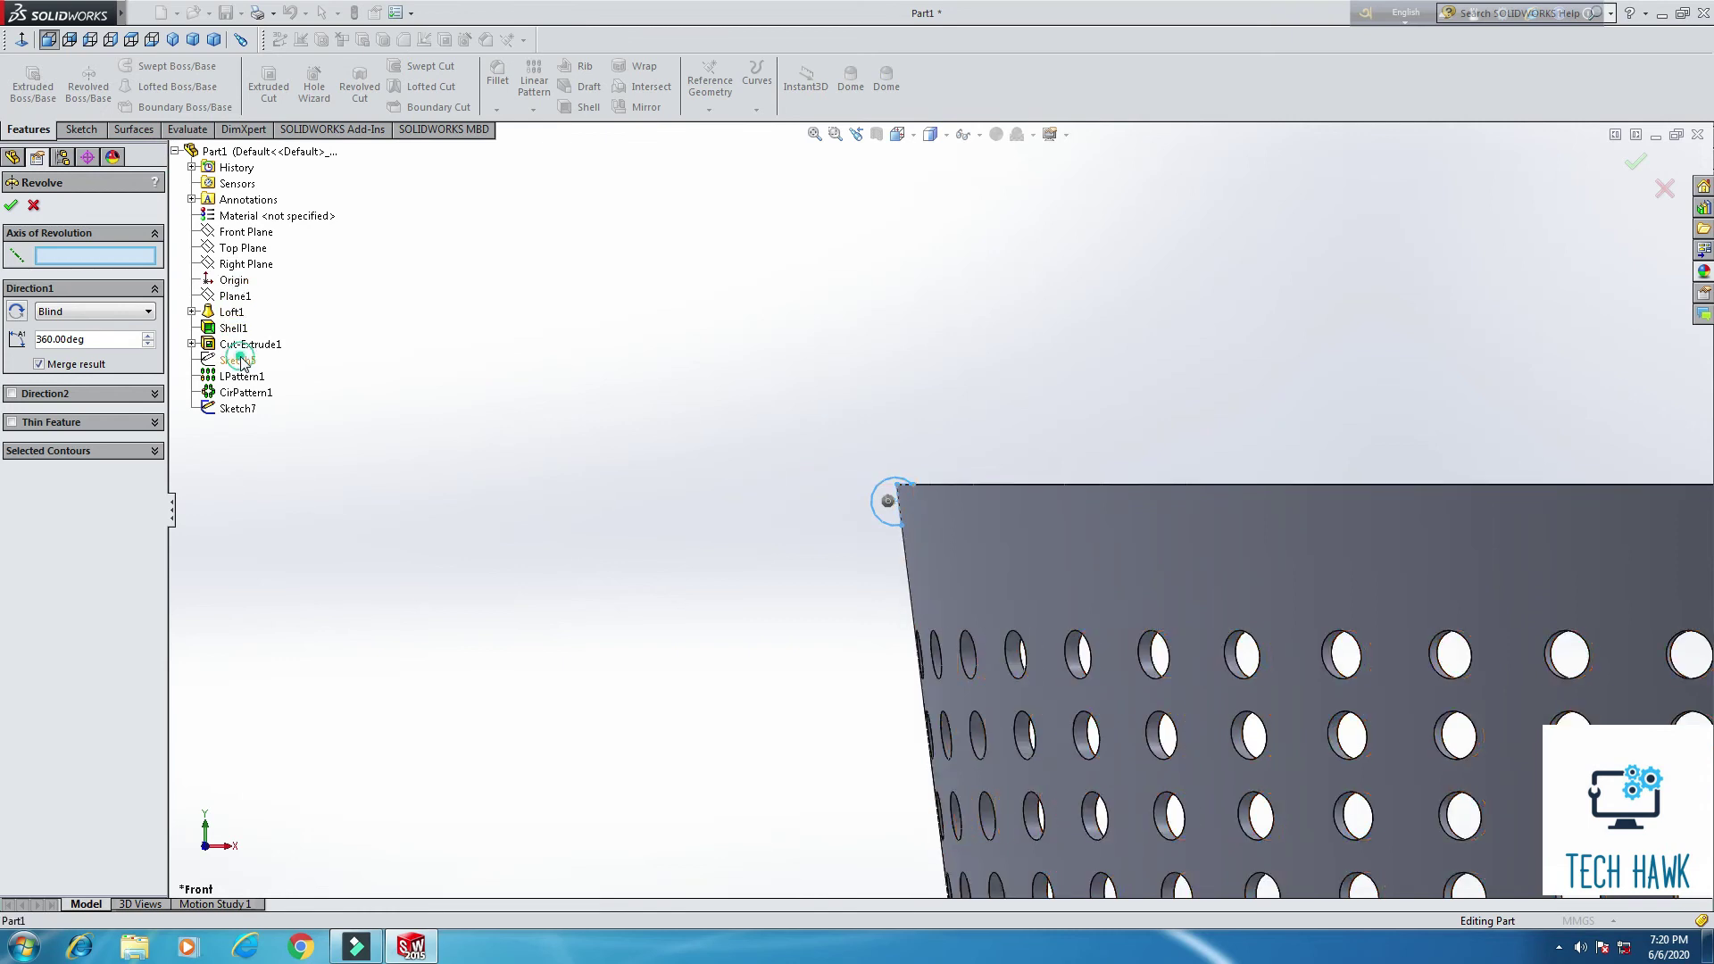
key(z)
key(z)
key(z)
key(z)
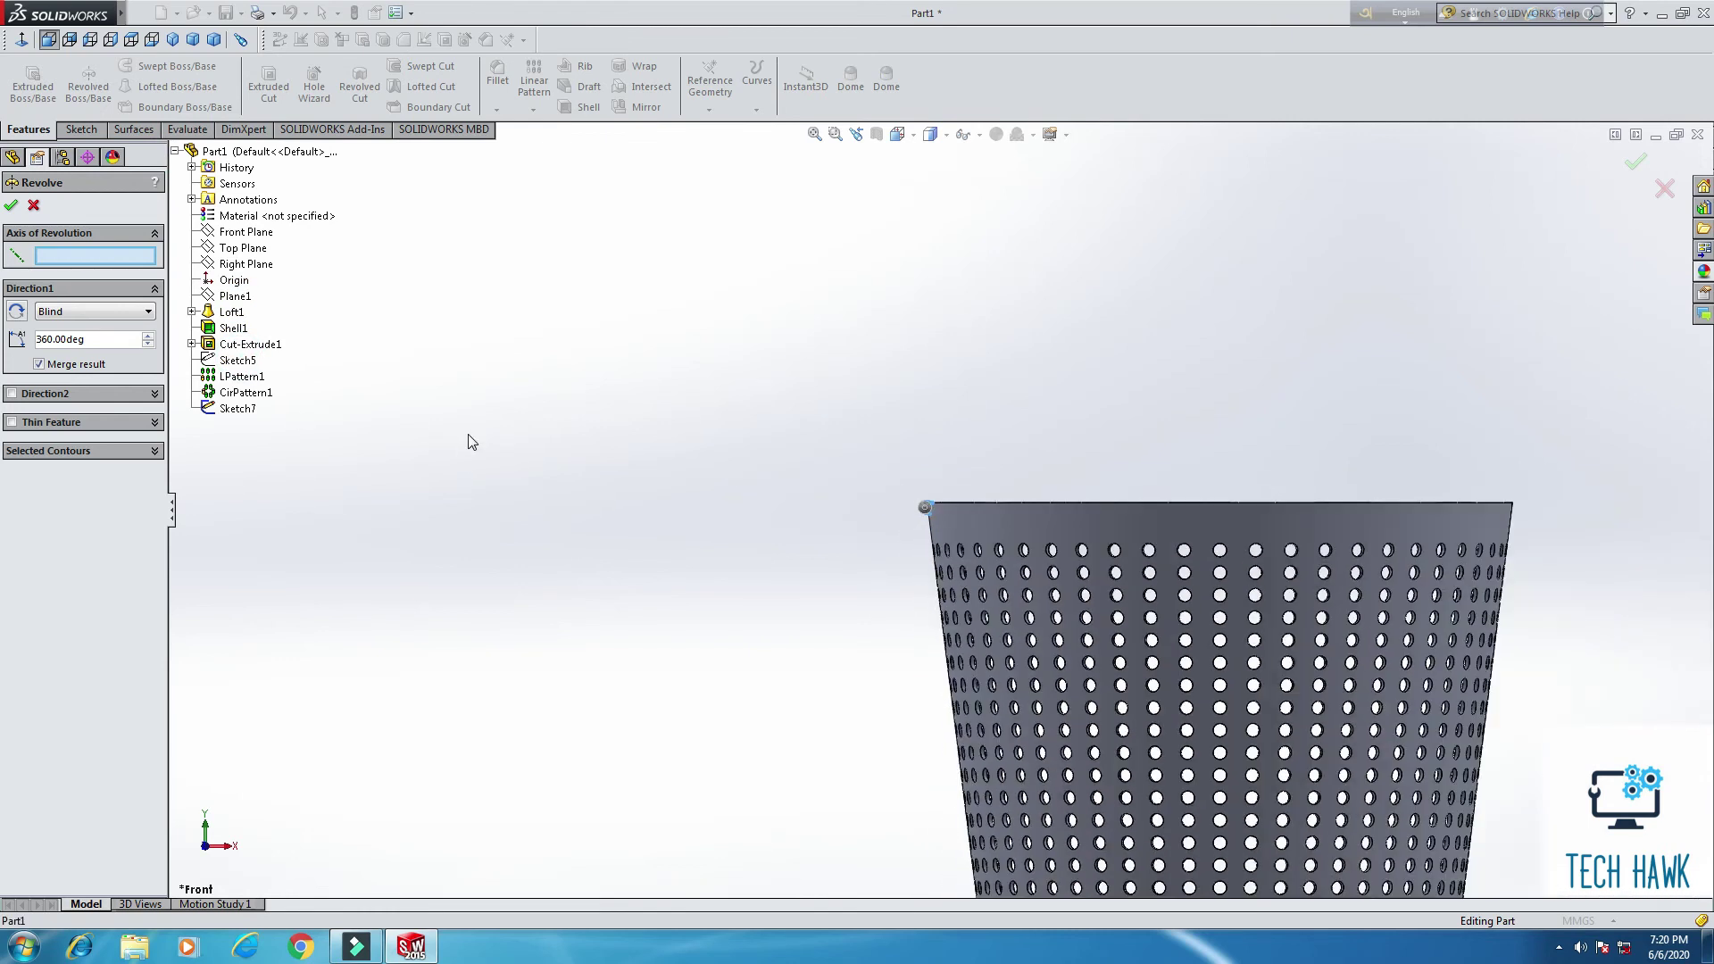
right_click(239, 363)
click(252, 334)
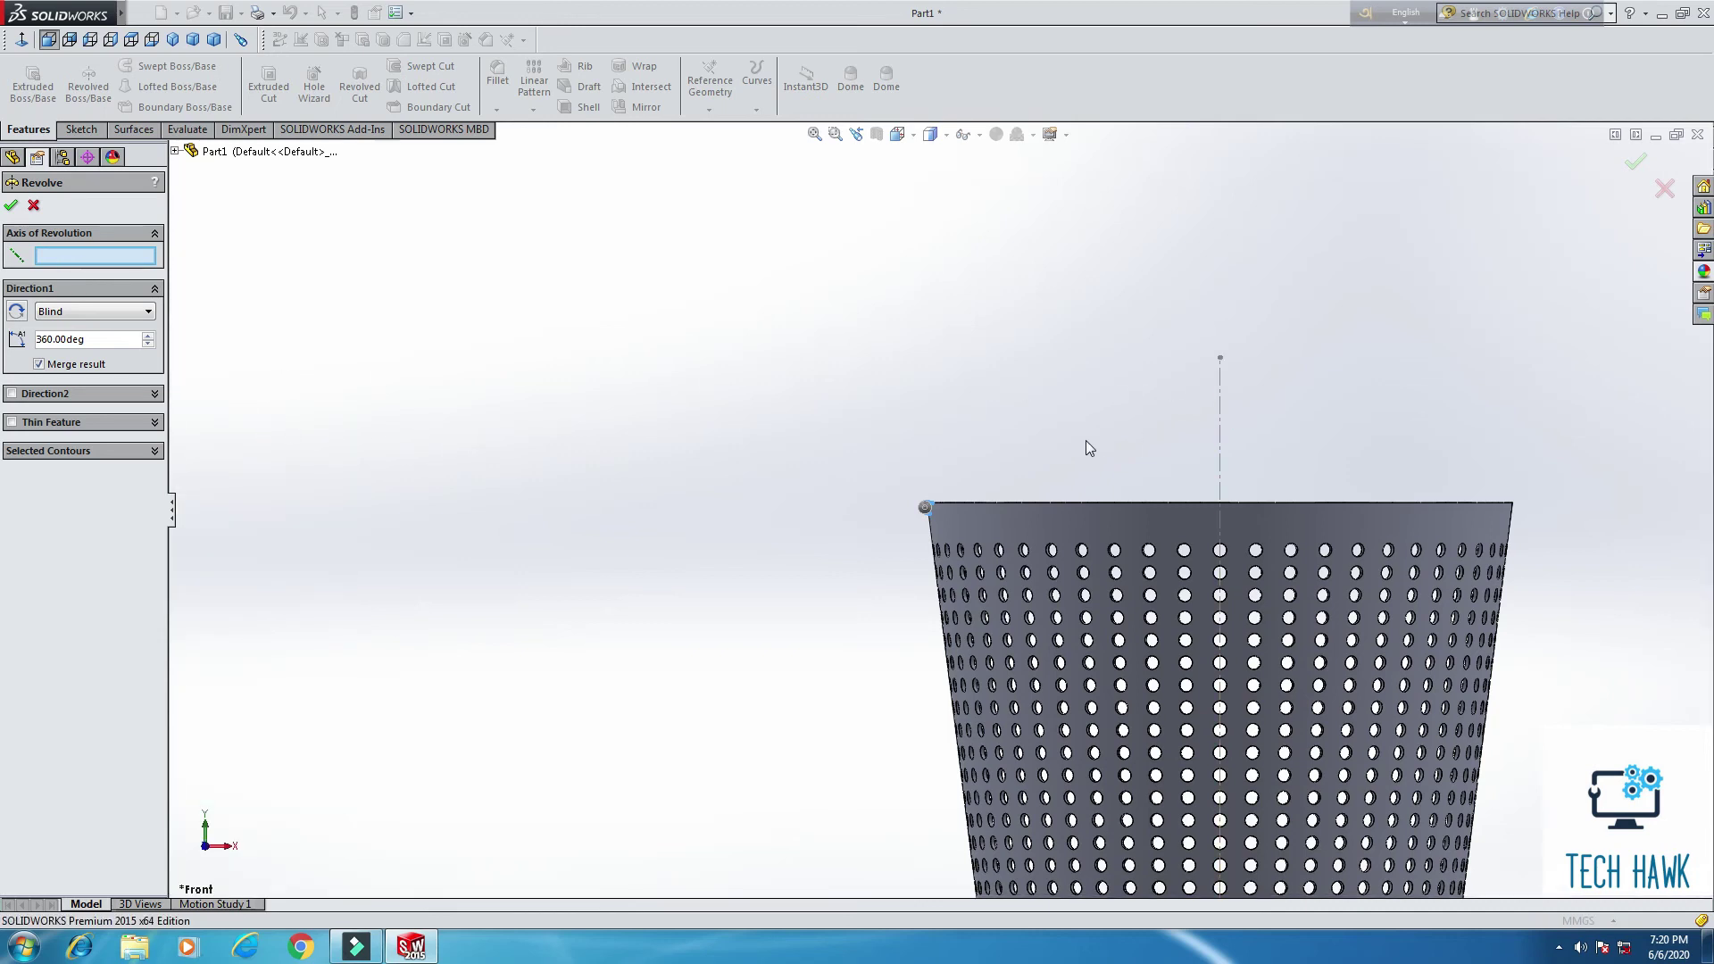
scroll(1048, 511, down, 3)
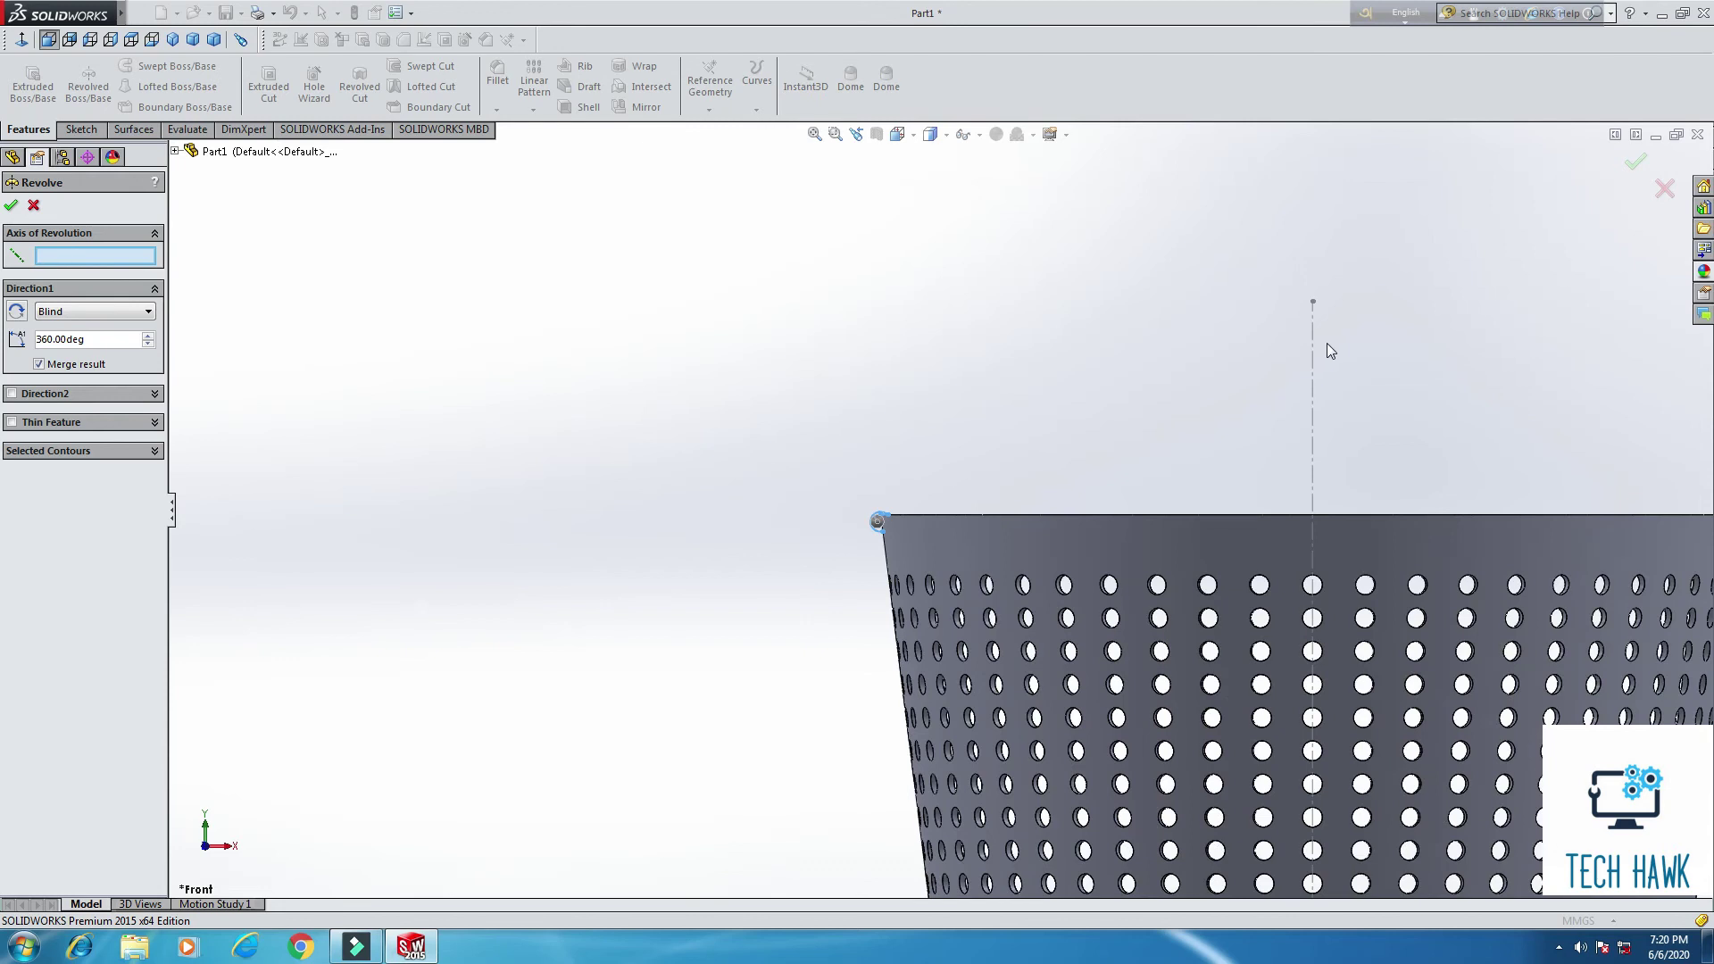
click(1313, 355)
middle_drag(1299, 356, 1128, 455)
scroll(960, 489, up, 3)
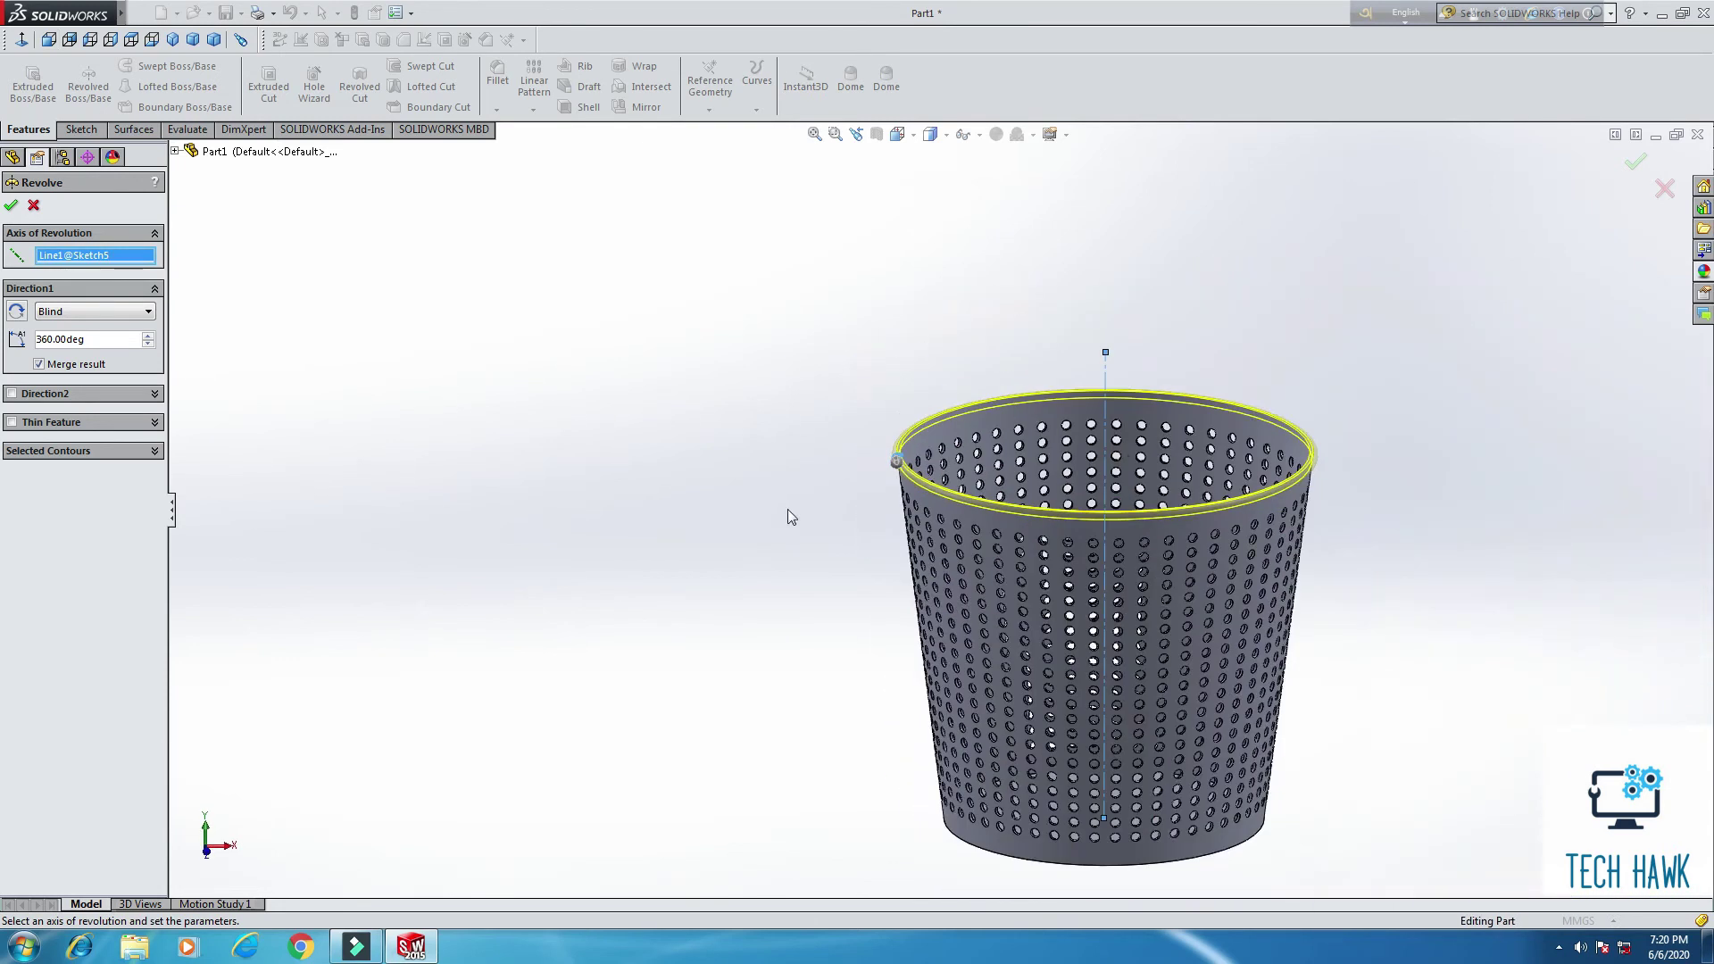
click(10, 206)
click(39, 364)
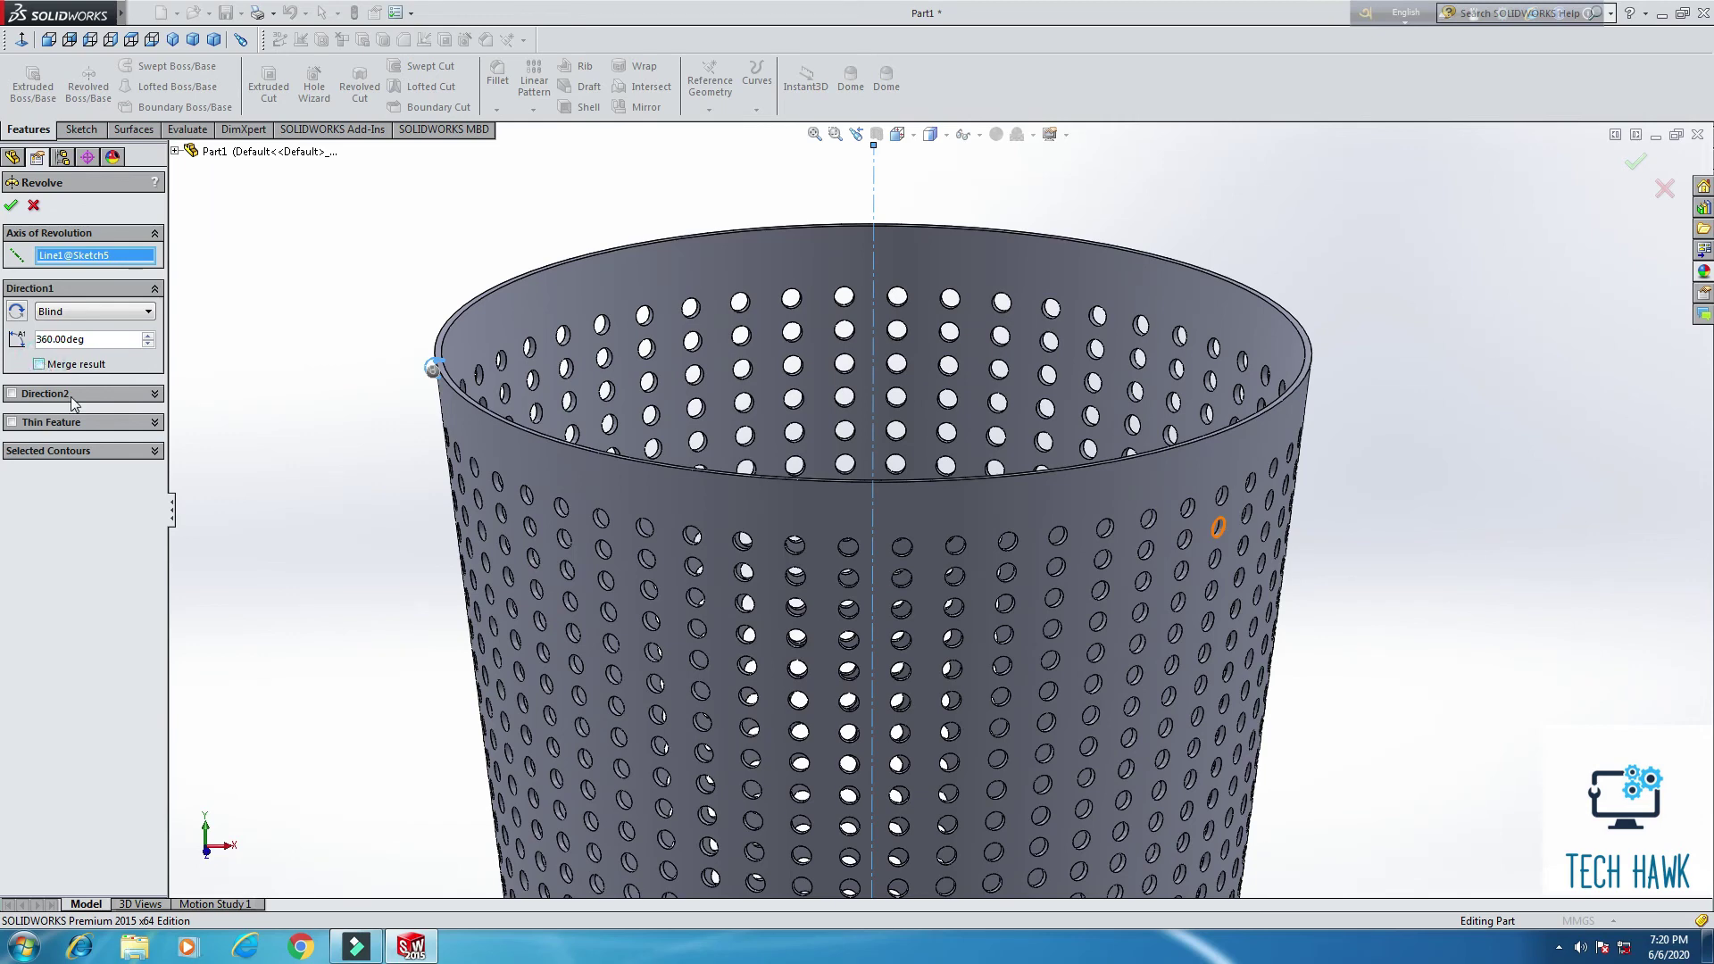
click(11, 205)
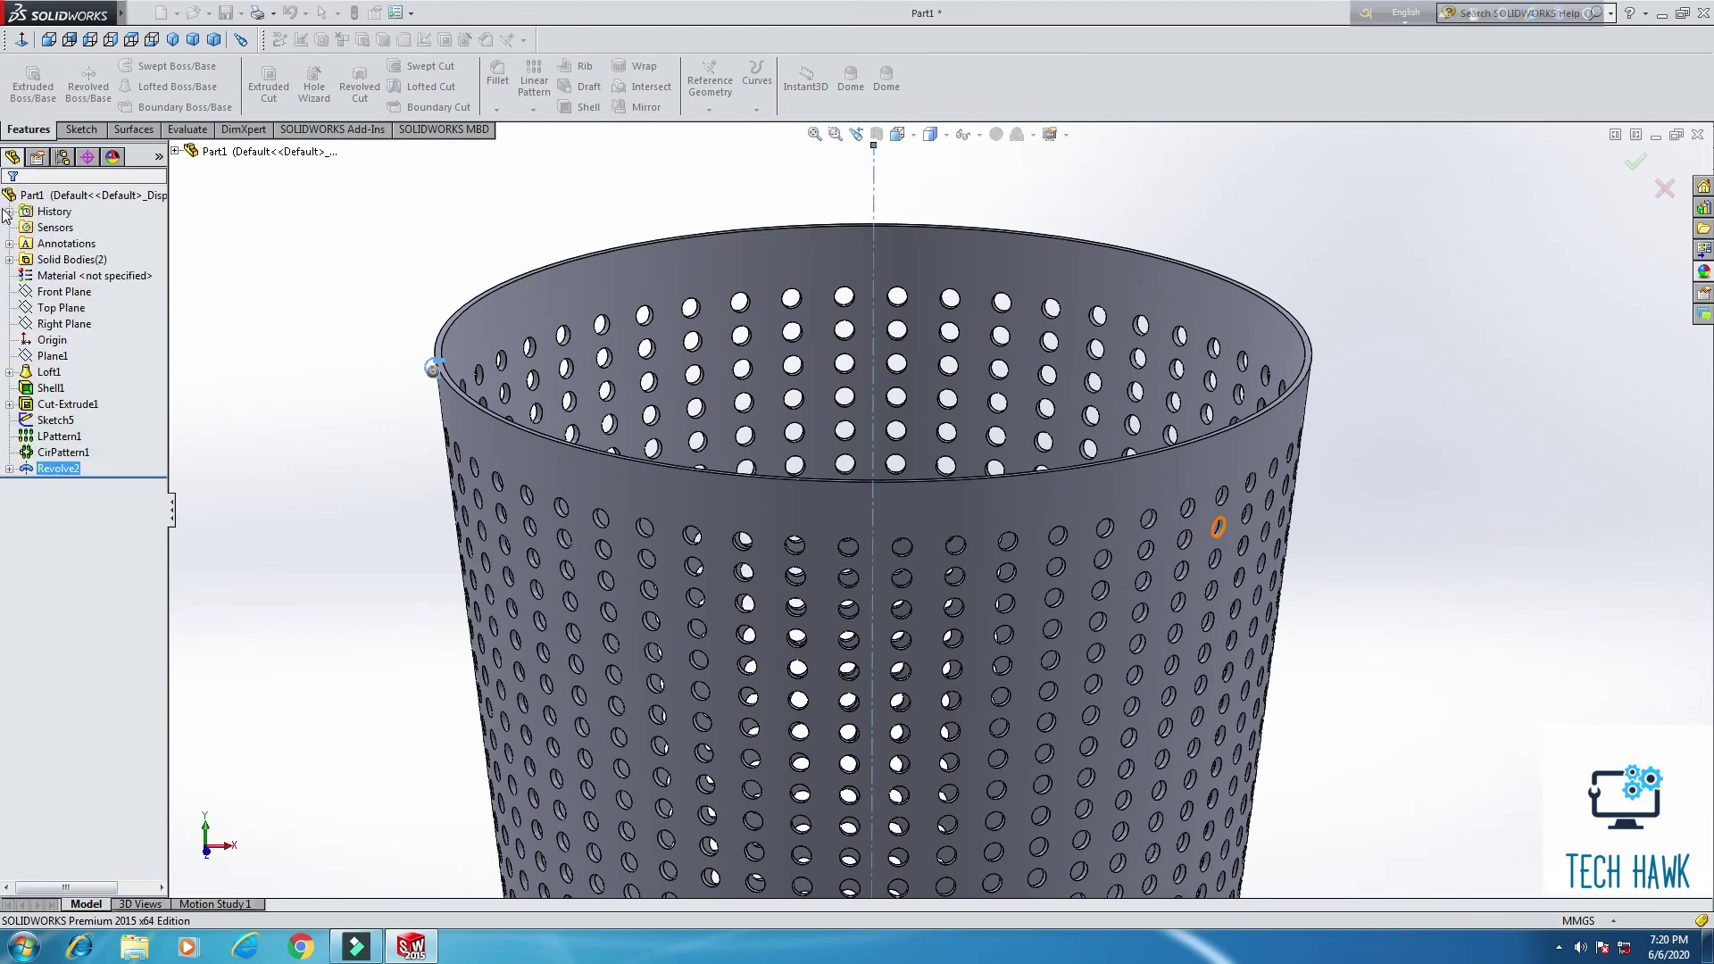
scroll(870, 542, down, 2)
middle_drag(870, 542, 491, 340)
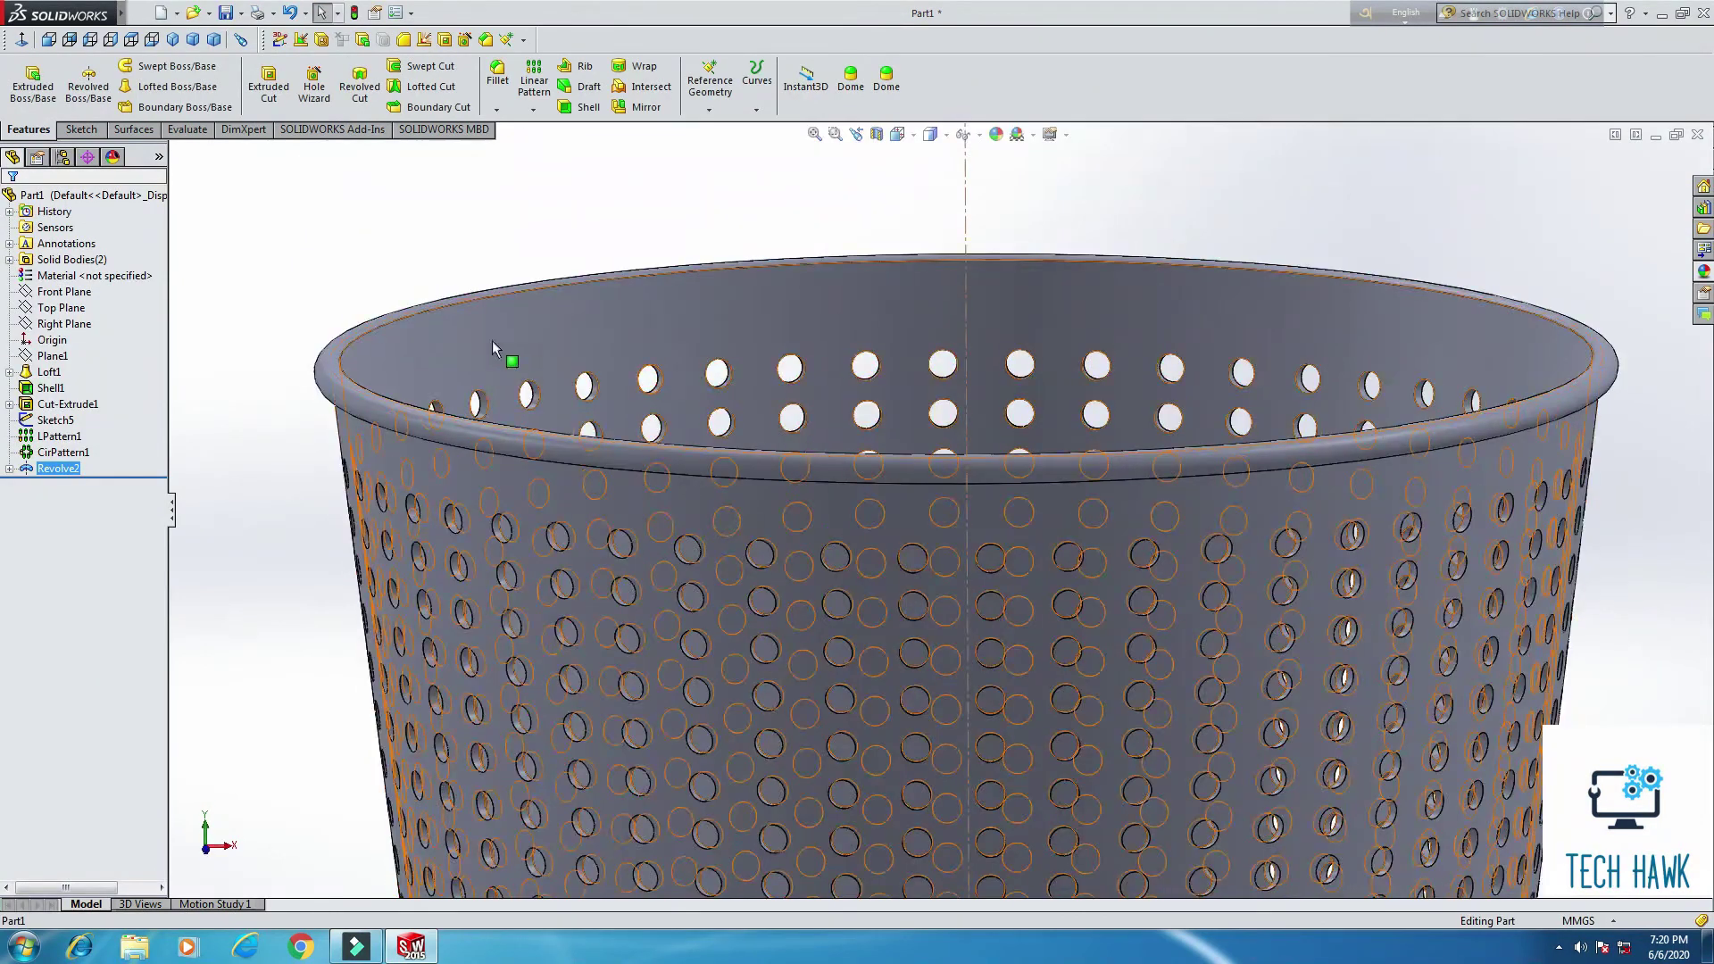
scroll(463, 375, down, 4)
scroll(1160, 648, up, 5)
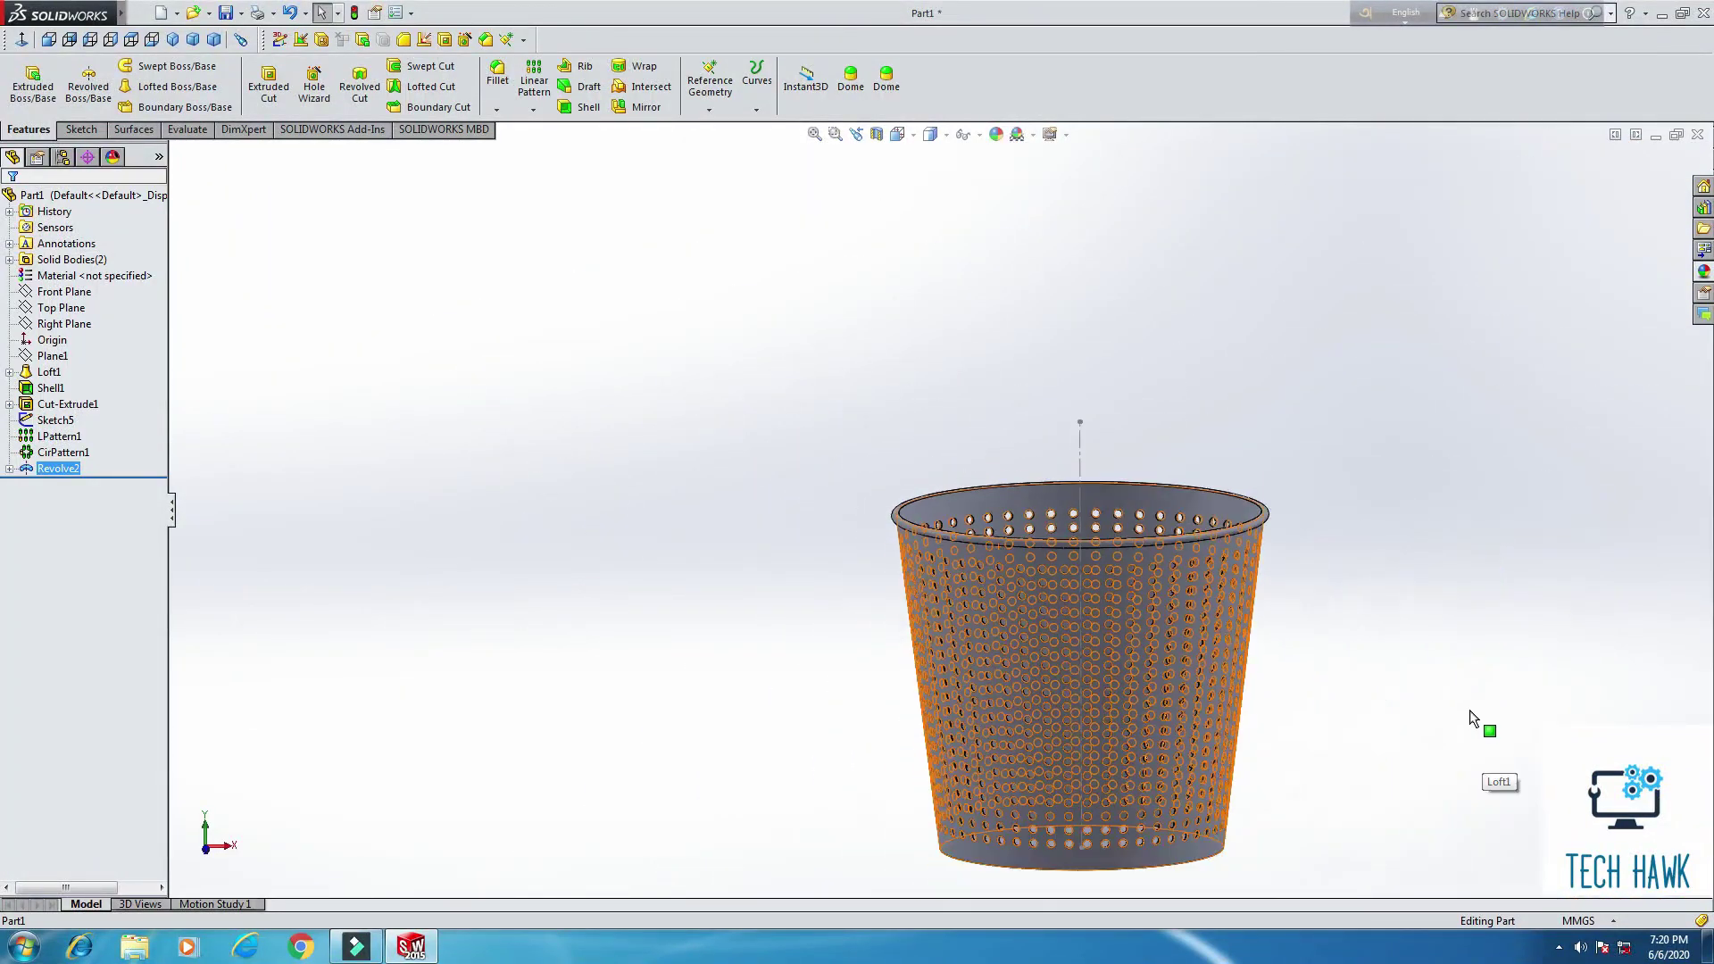
middle_drag(1481, 715, 1071, 398)
scroll(982, 436, down, 4)
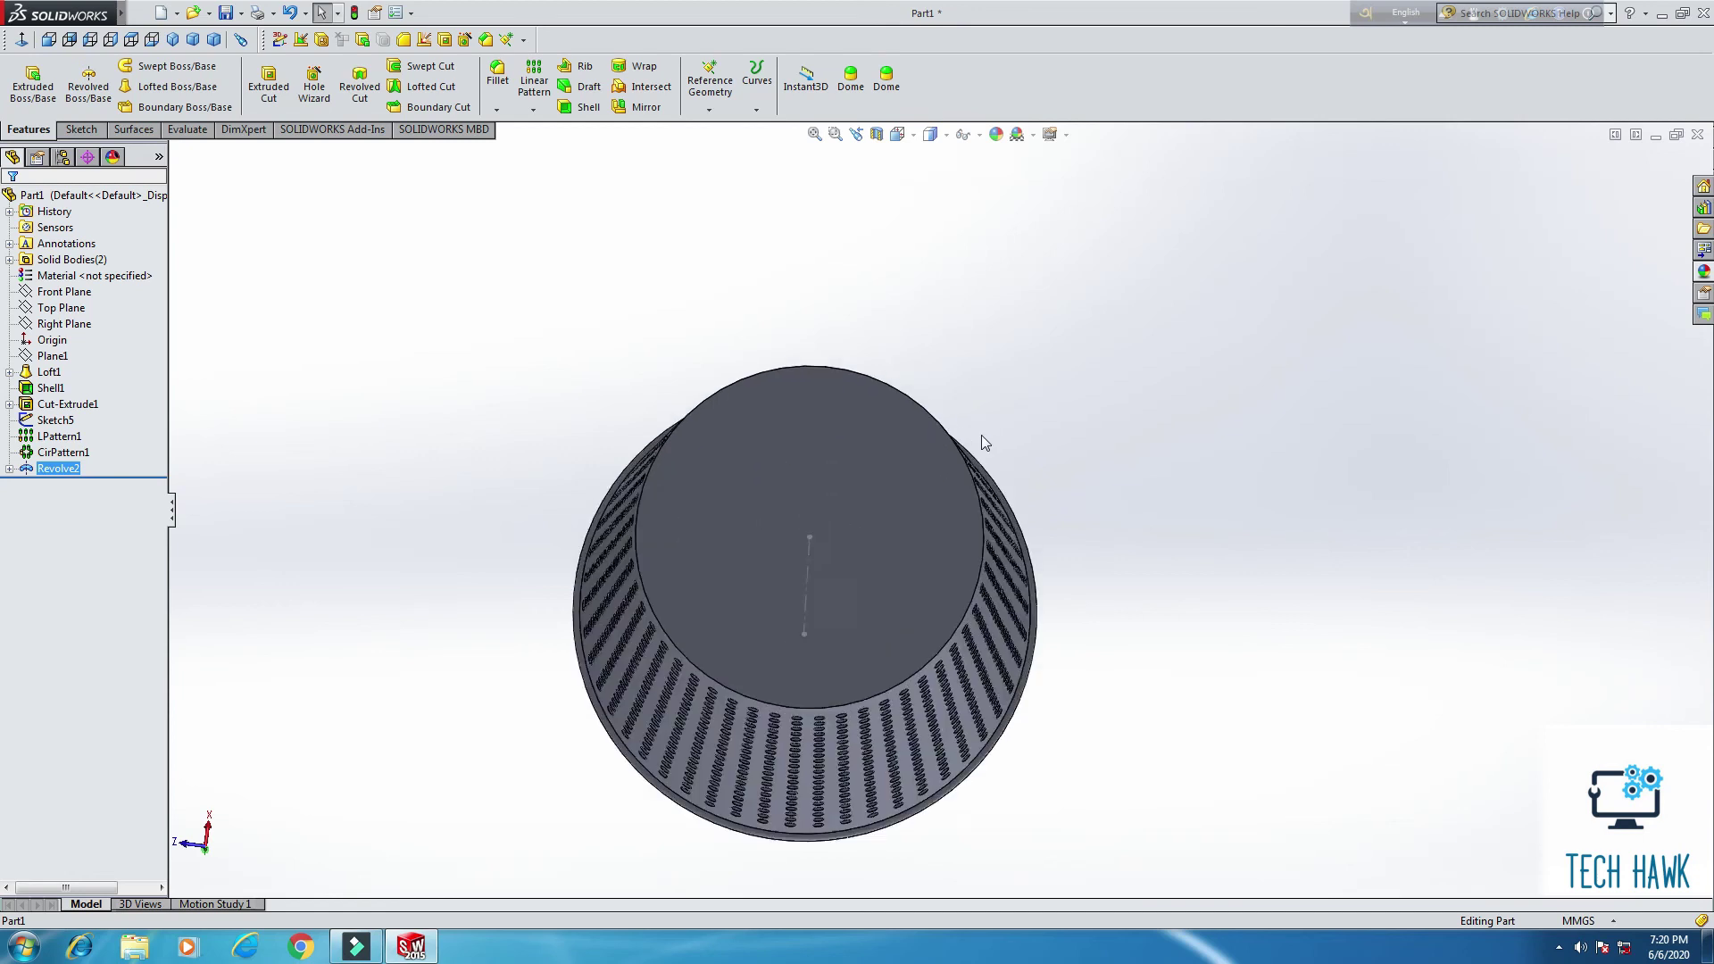
Step: Start a sketch on the bin's bottom face, view it normal, and draw a circle at the origin
right_click(790, 453)
click(824, 425)
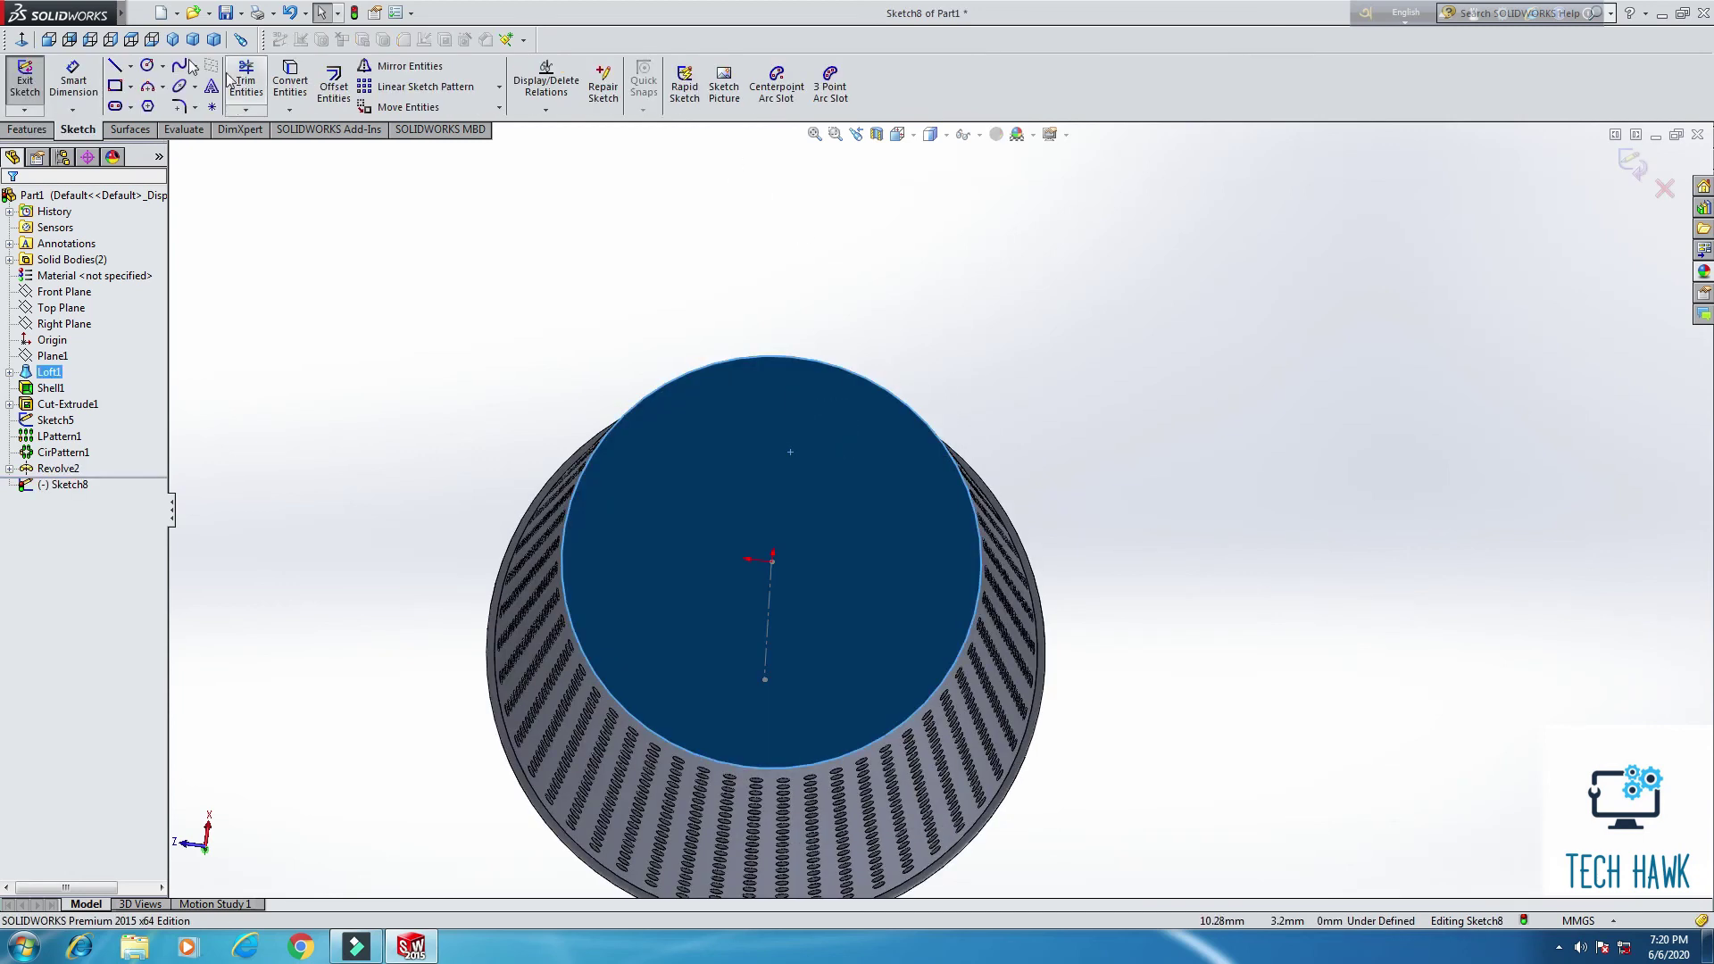
click(20, 41)
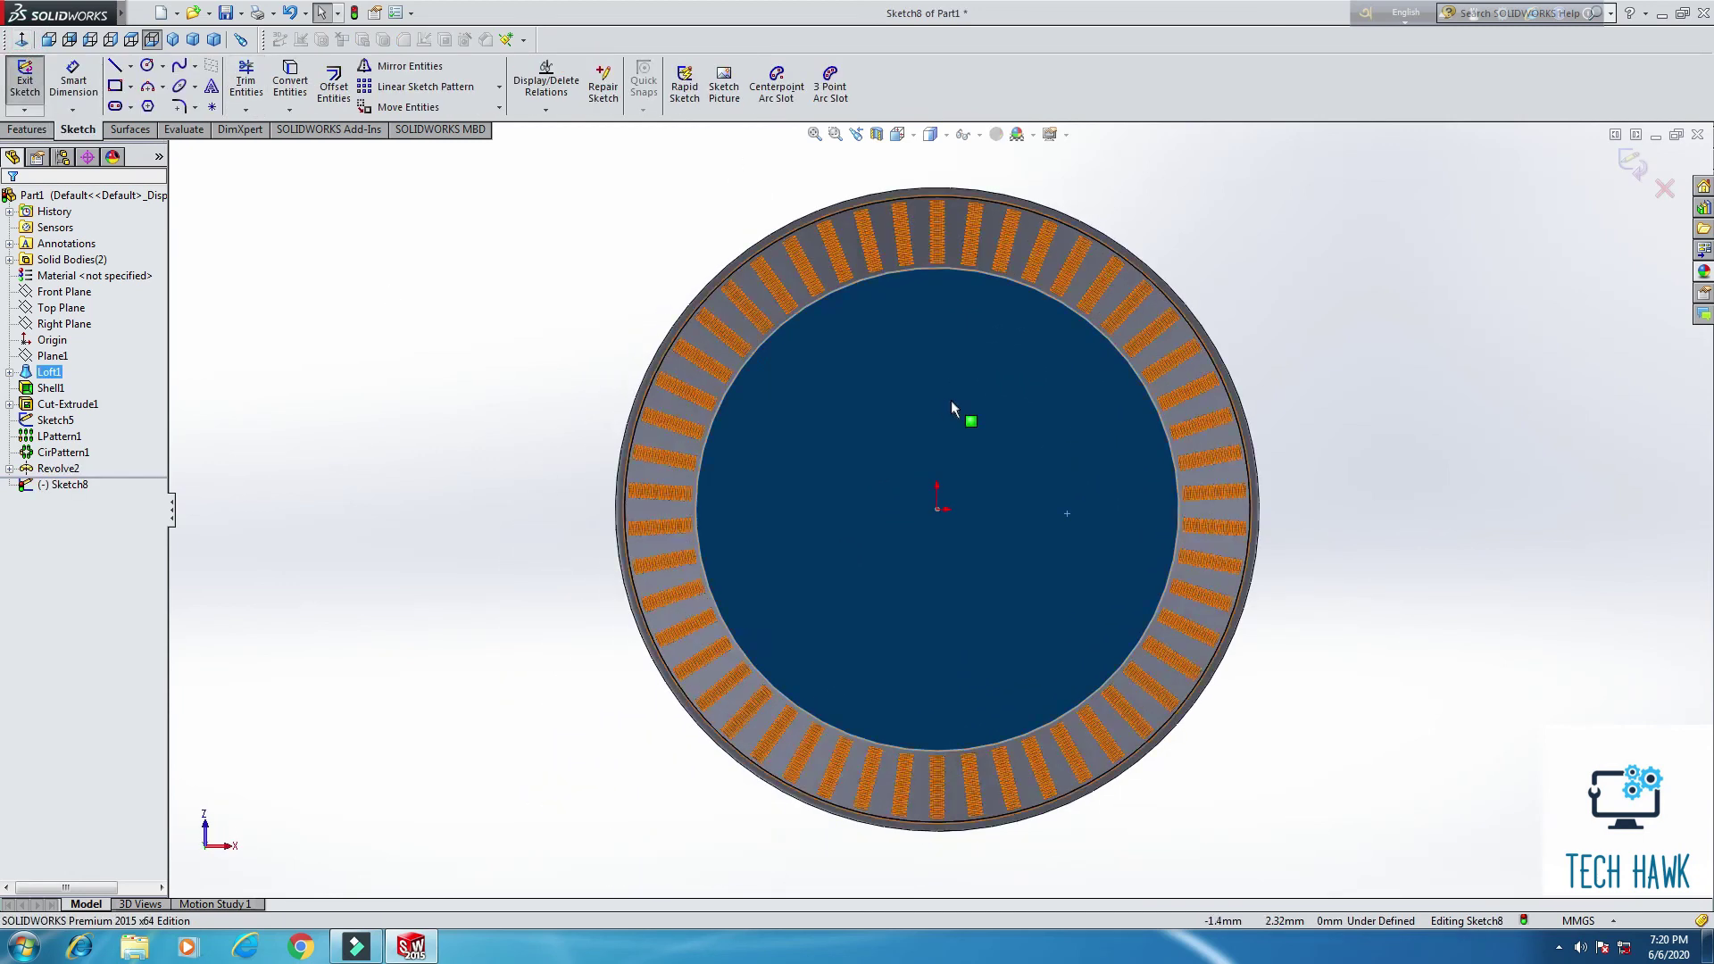
scroll(920, 393, down, 4)
scroll(880, 393, up, 2)
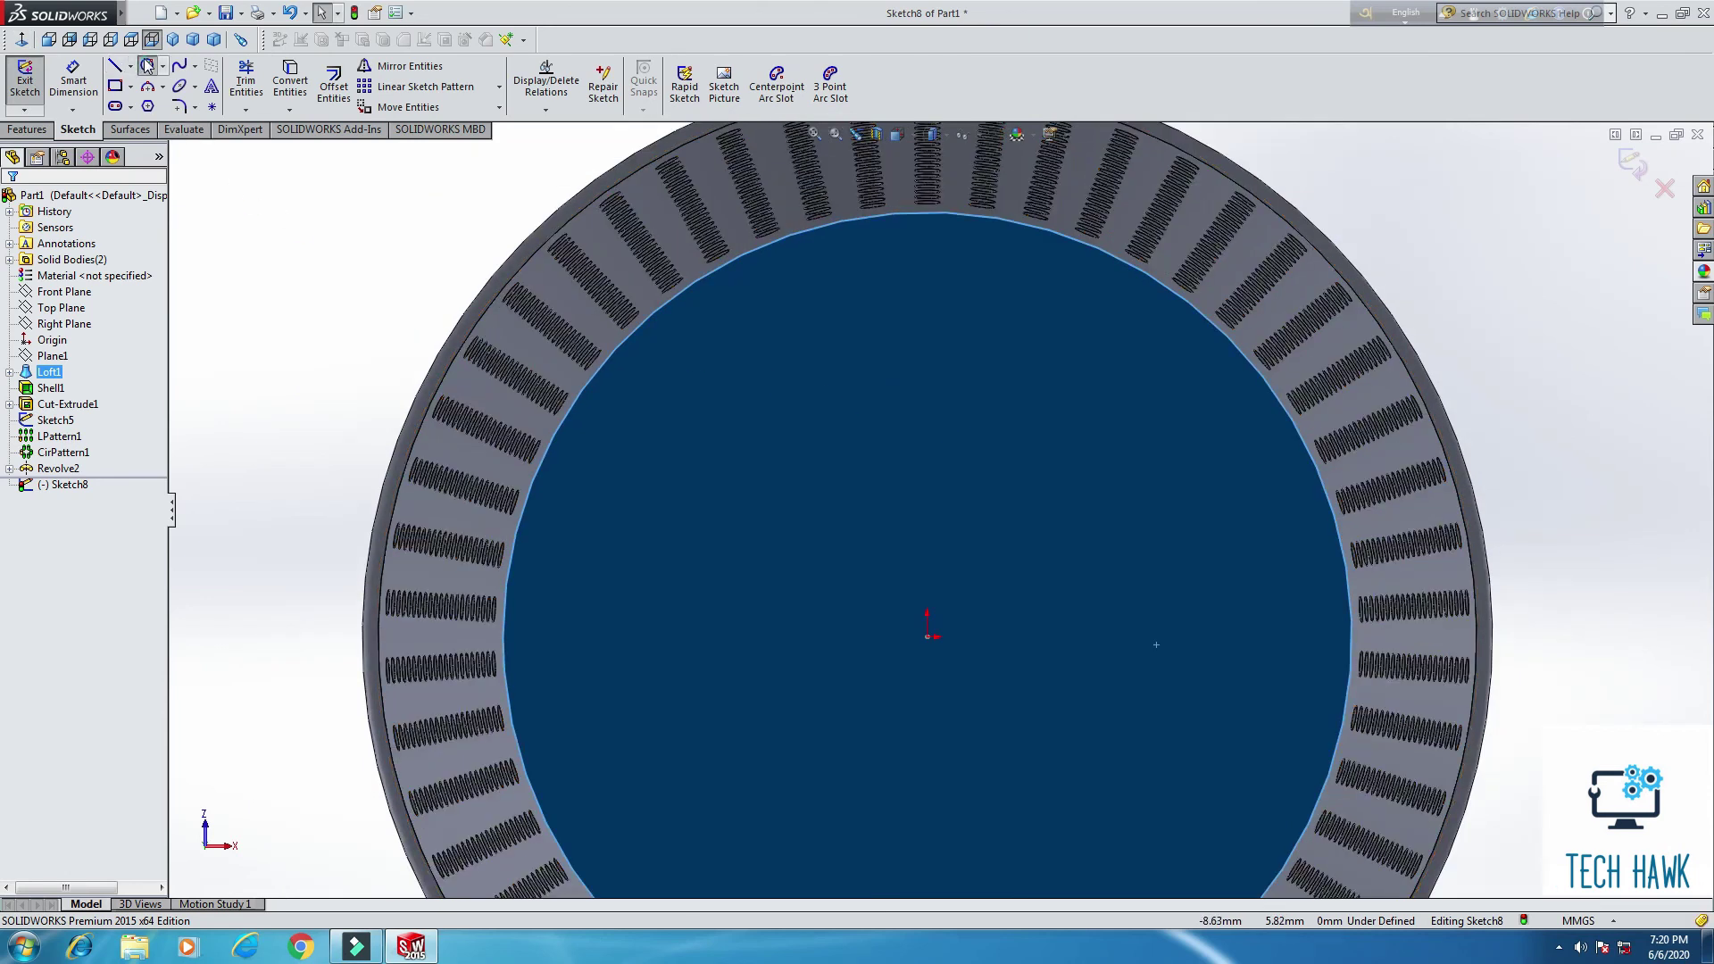
click(148, 65)
click(927, 636)
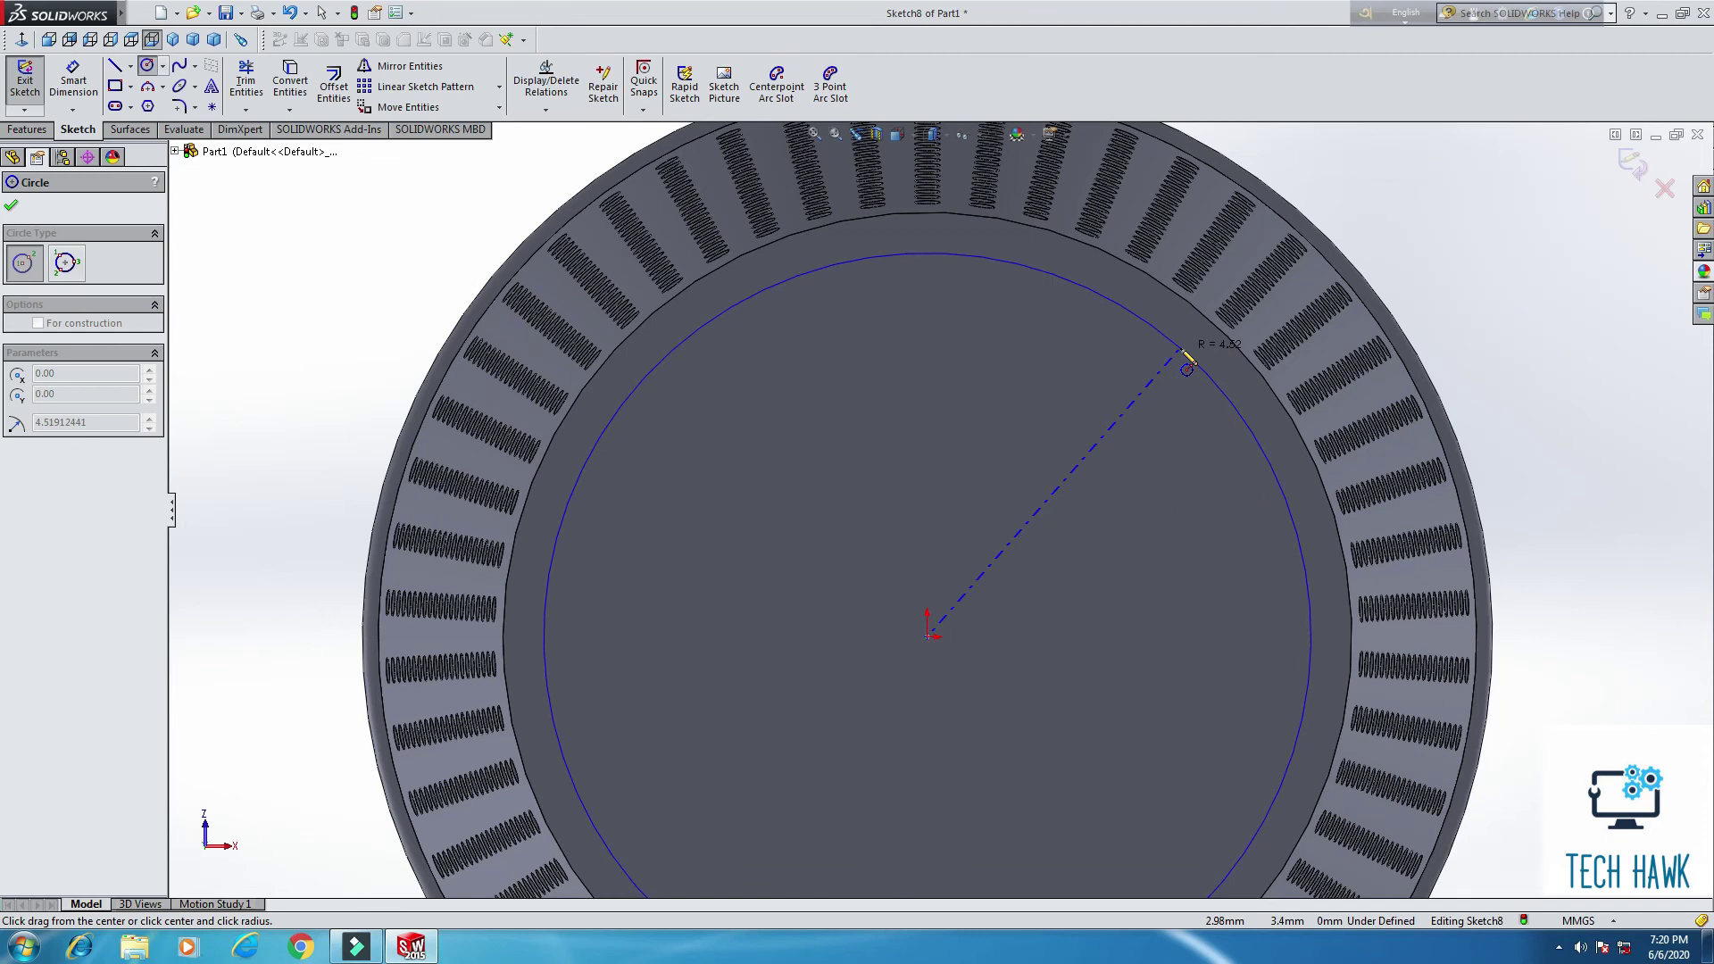
click(1181, 351)
Step: Dimension the circle's diameter to 9 mm
key(d)
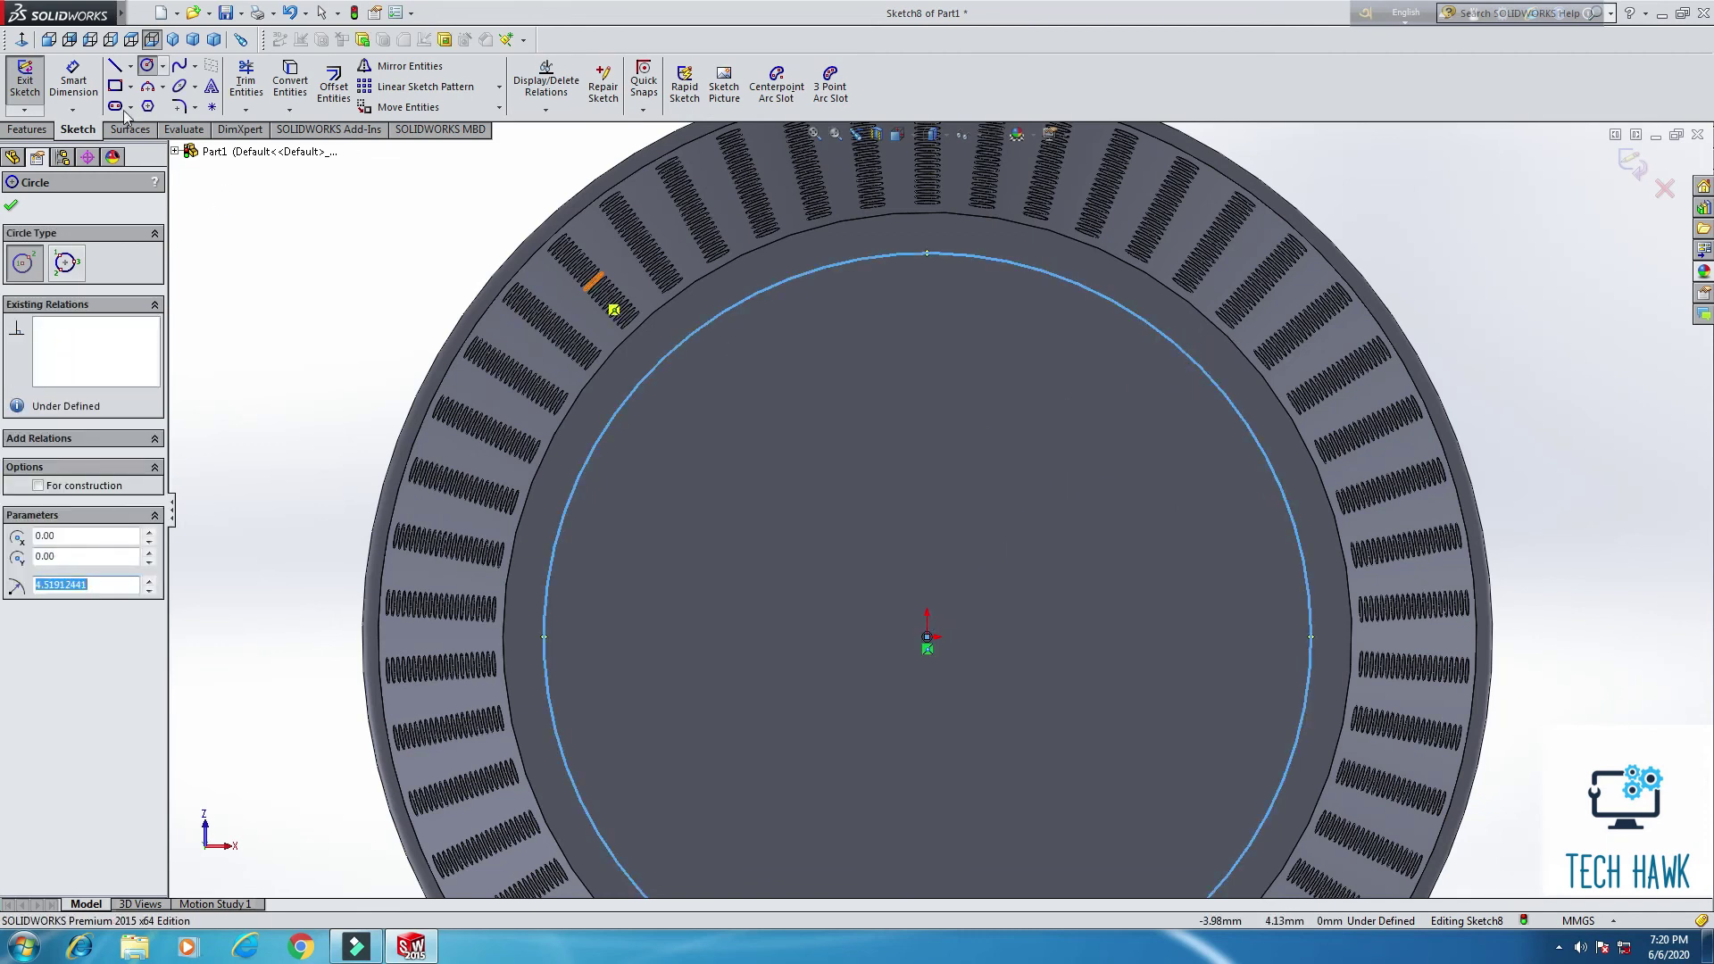
click(600, 438)
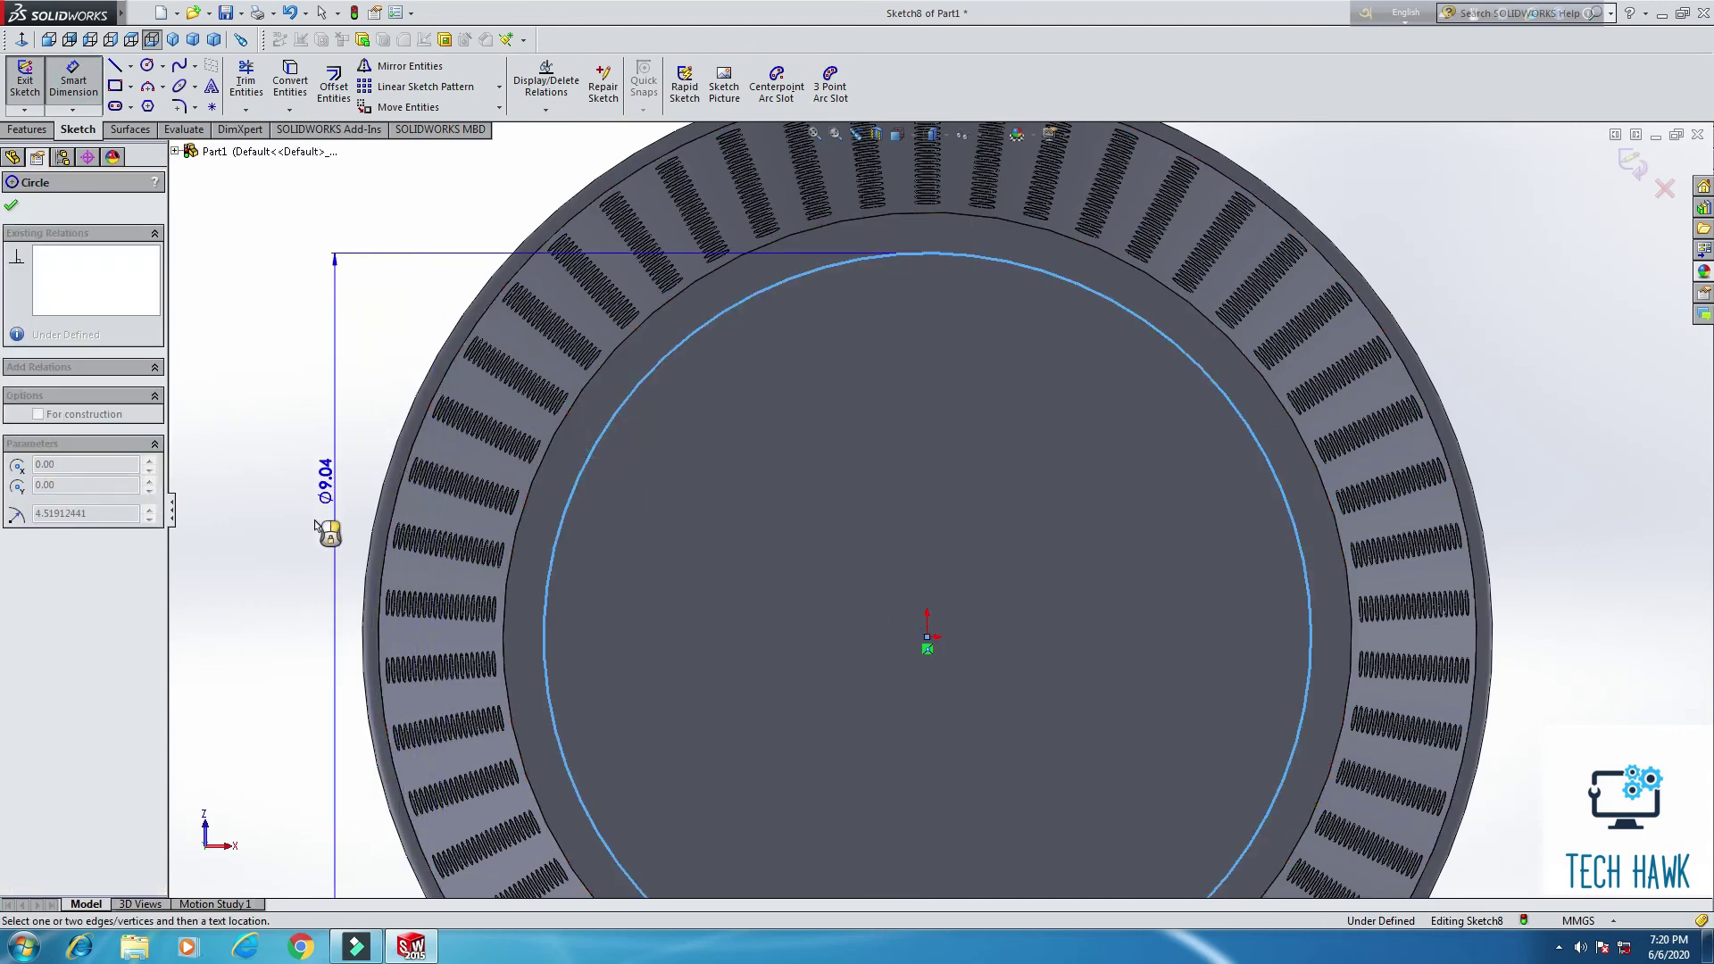
click(306, 544)
text(9)
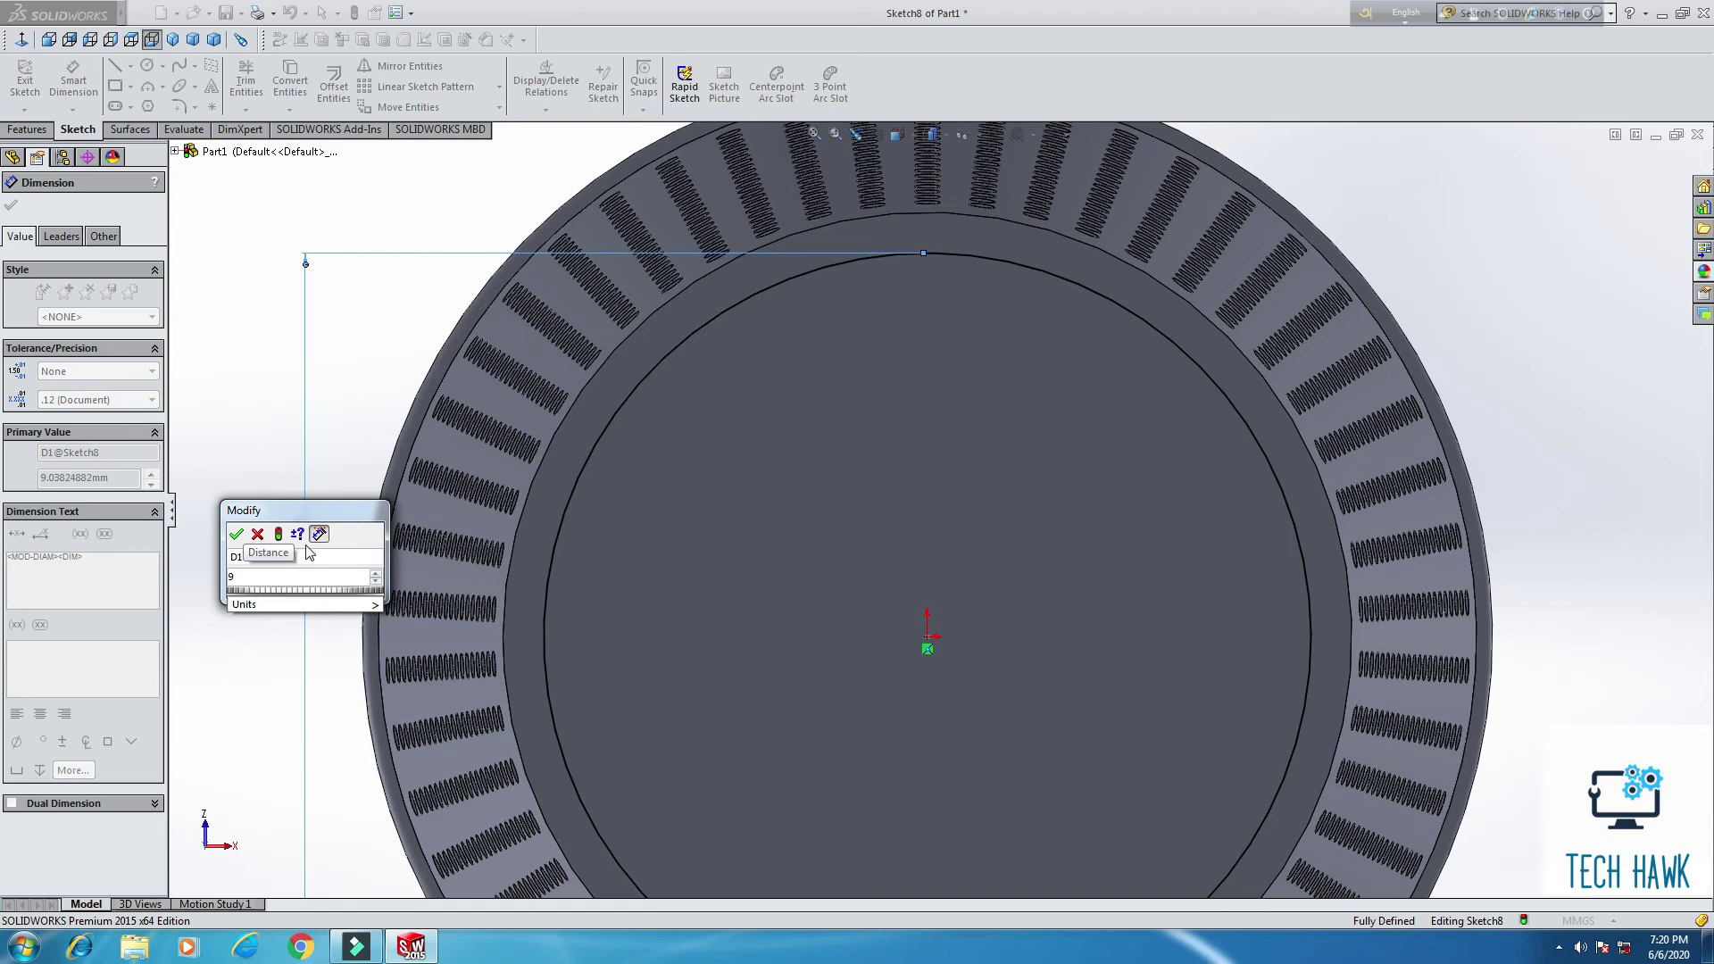
key(Return)
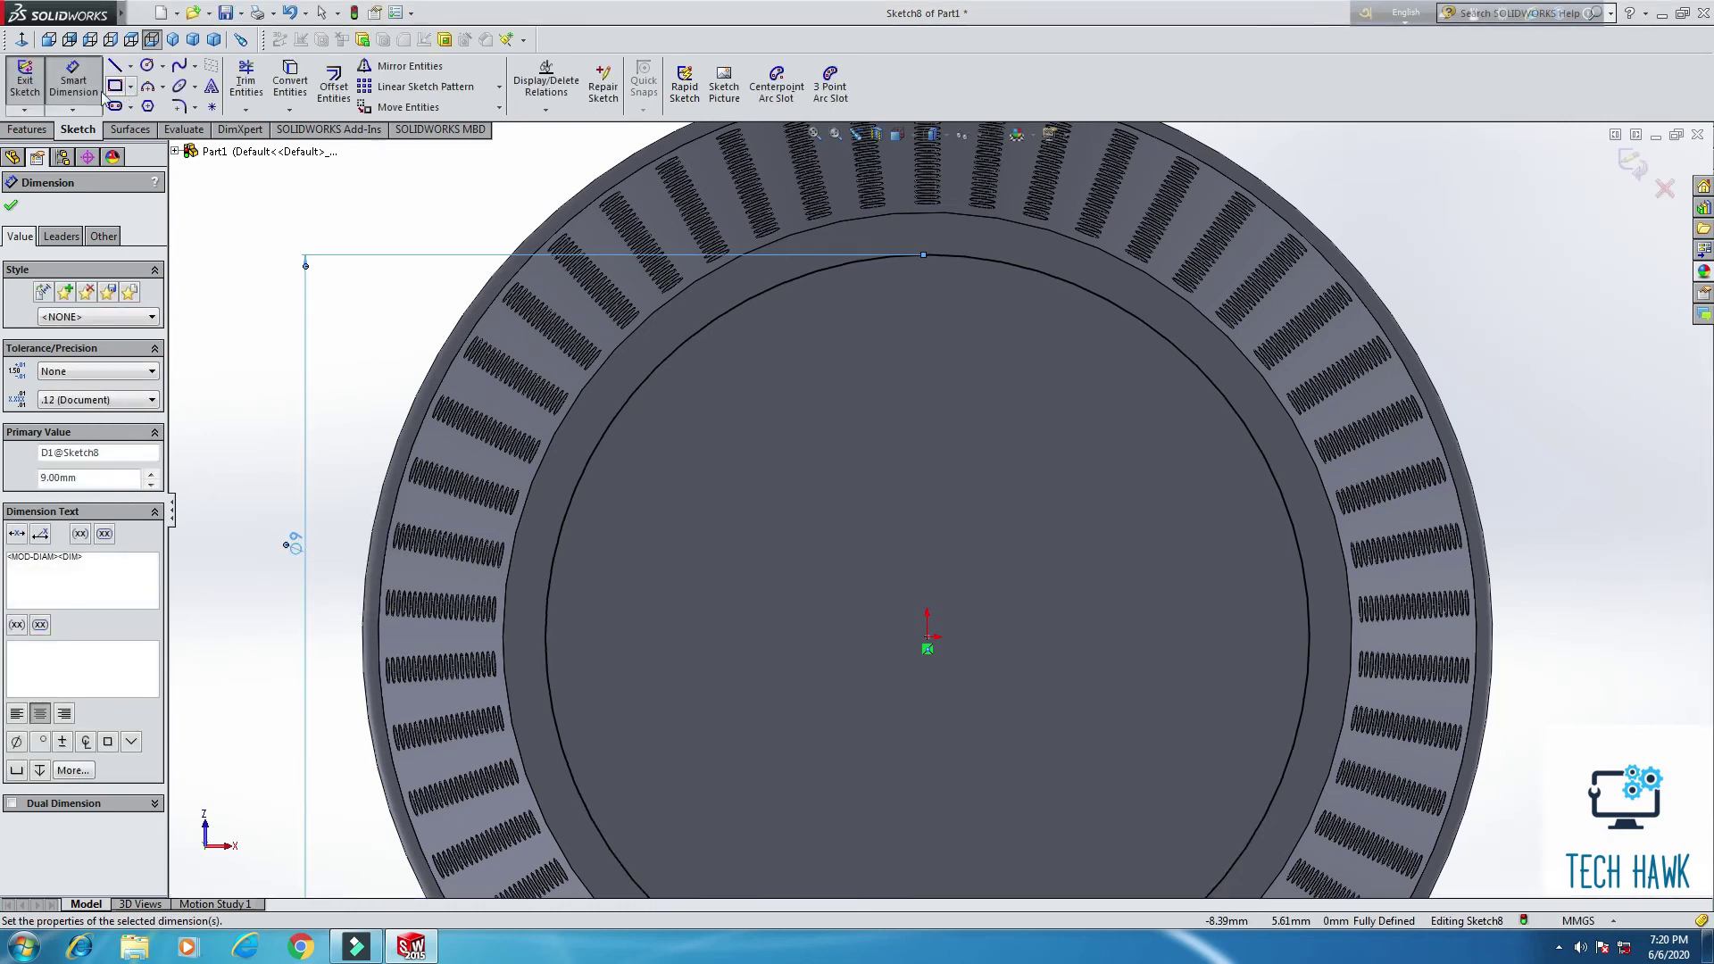
click(73, 89)
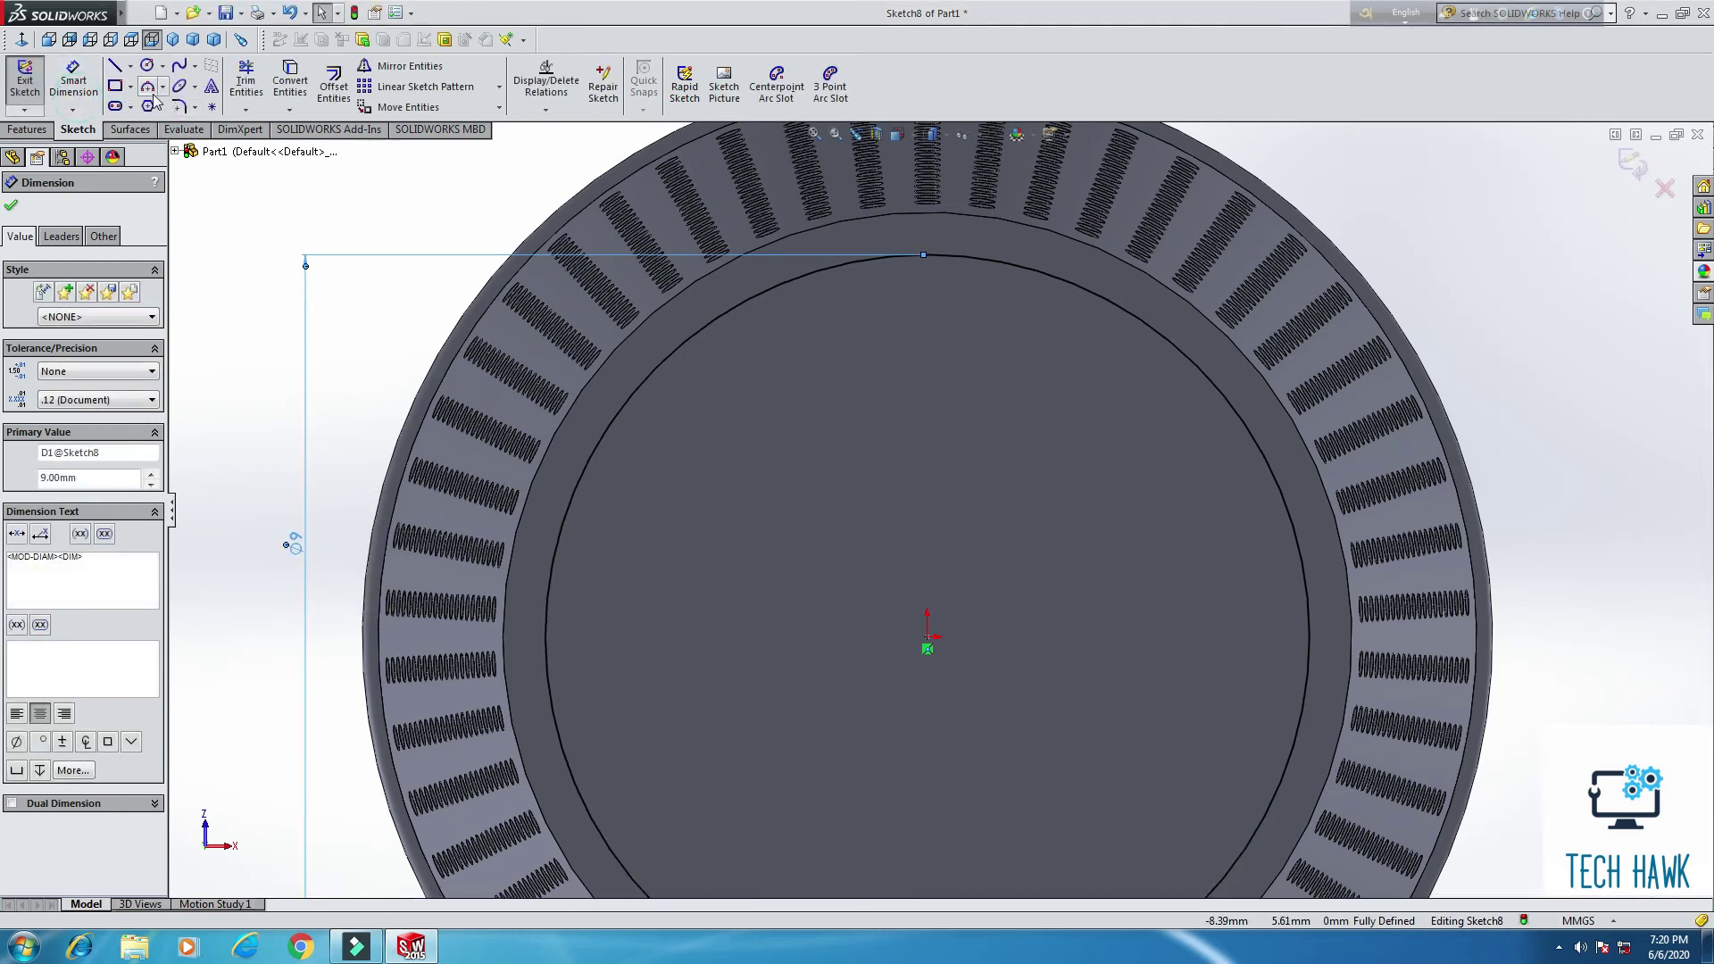
Step: Offset the 9 mm circle outward by 0.10 mm
click(334, 85)
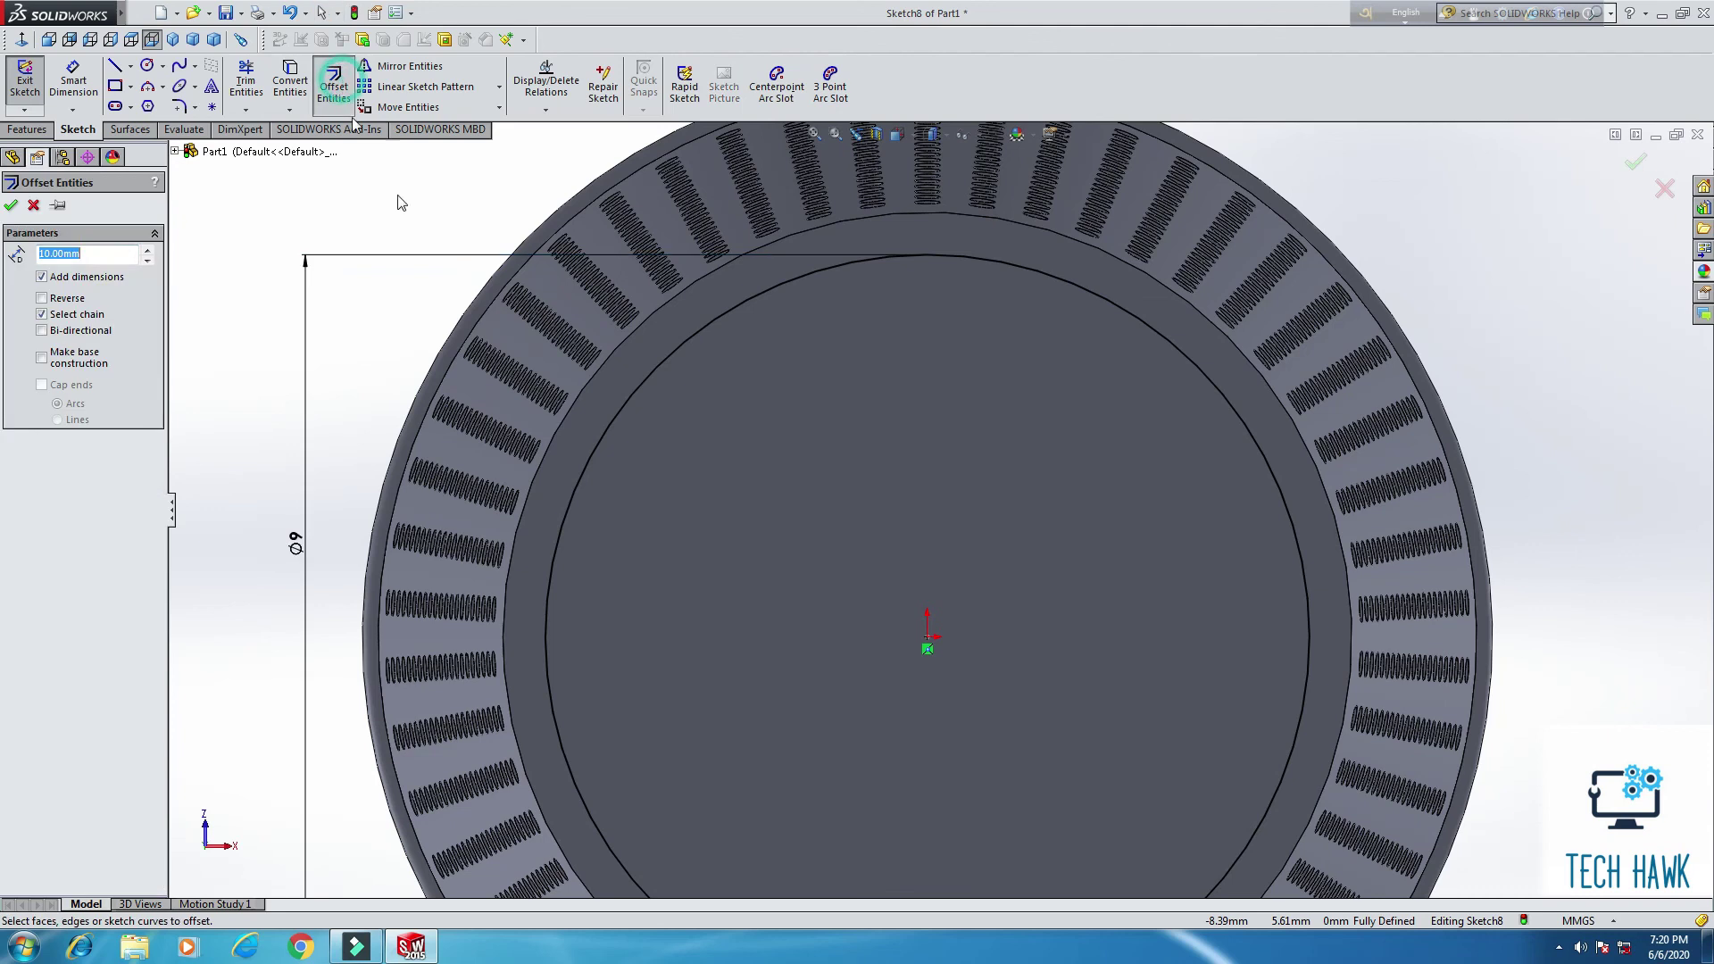
click(632, 406)
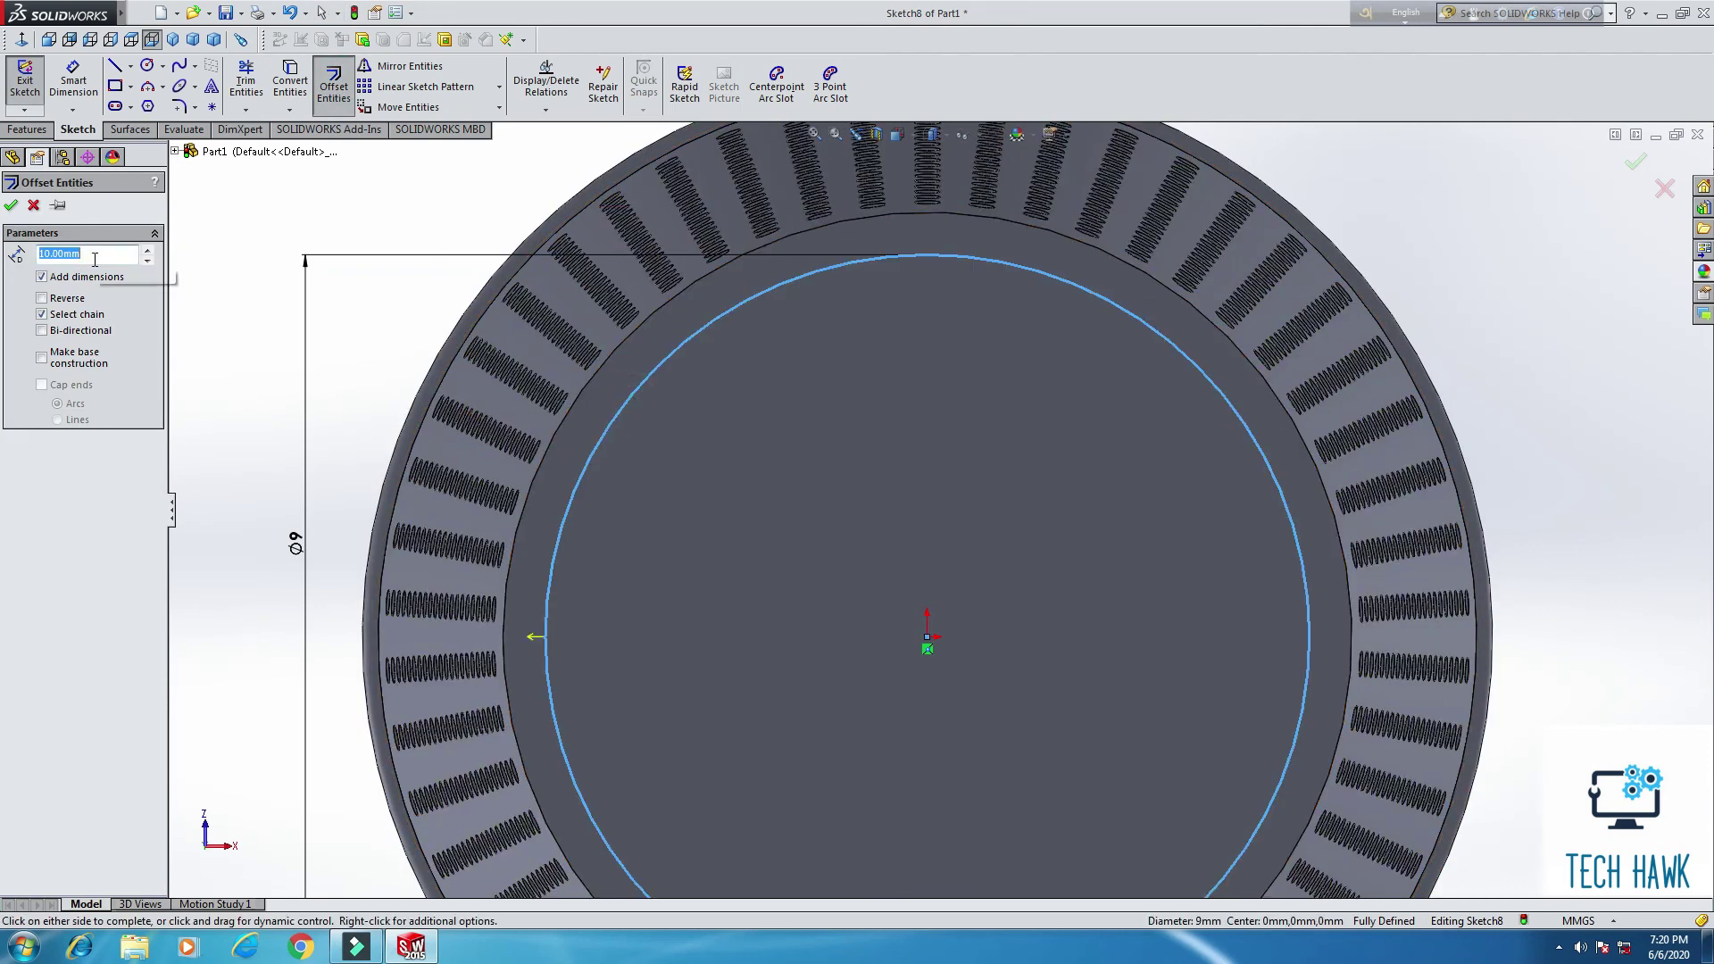
text(.1)
key(Return)
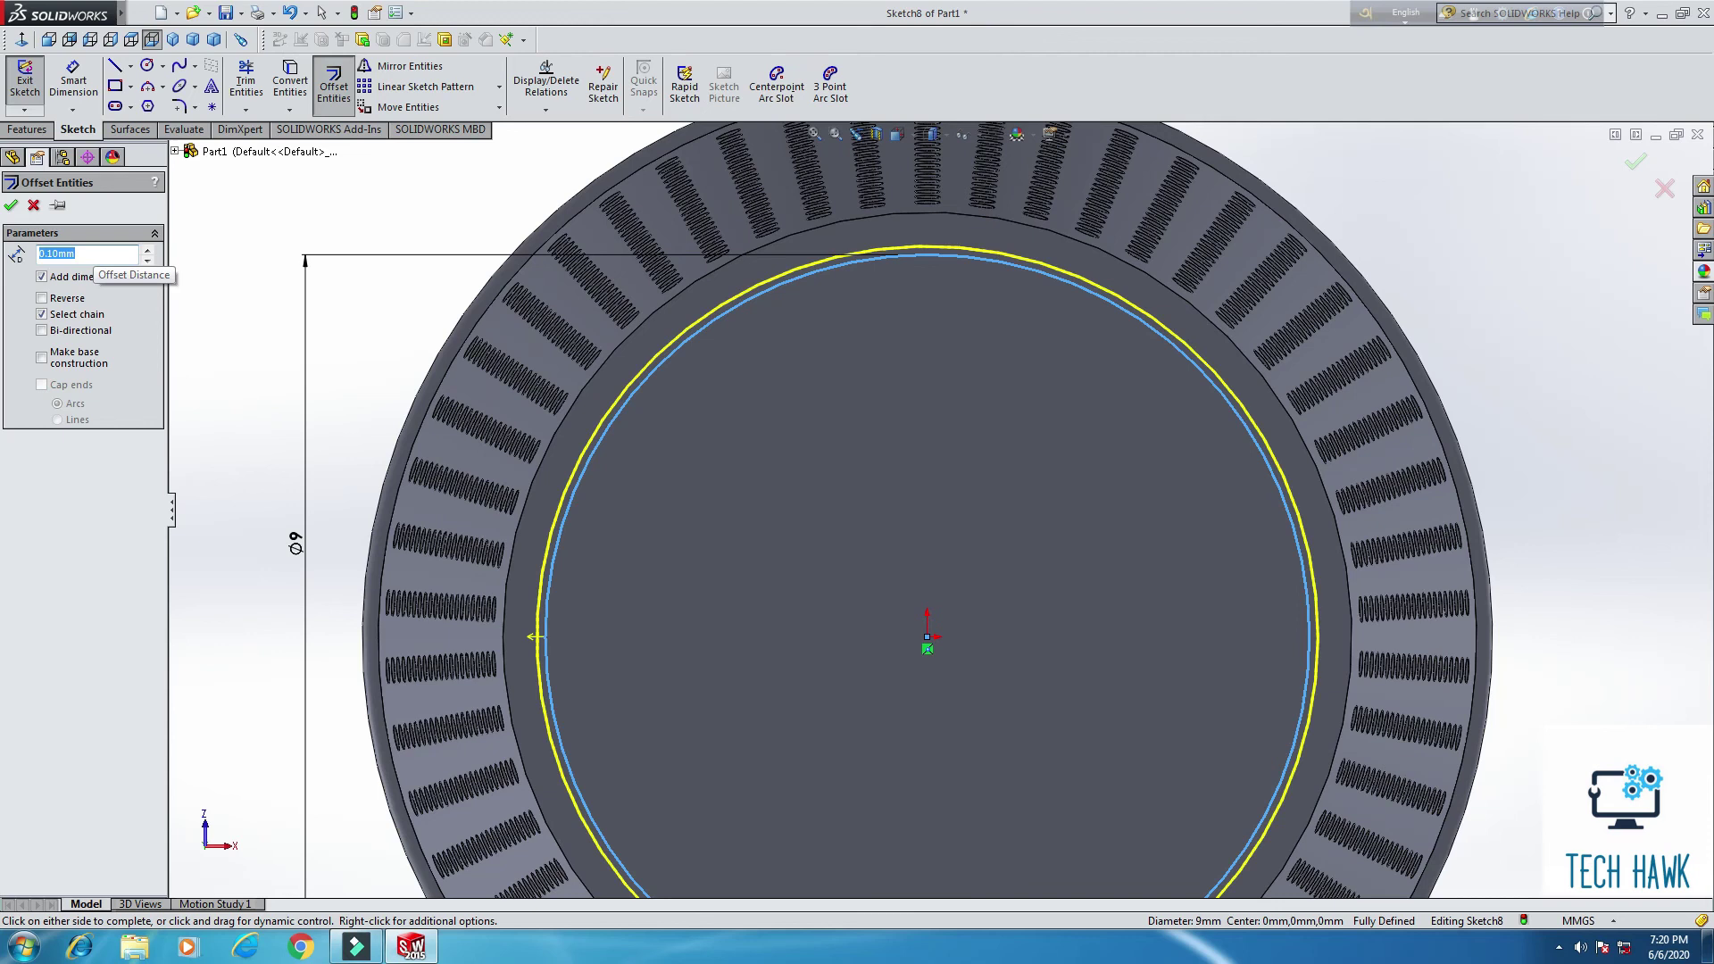
click(11, 208)
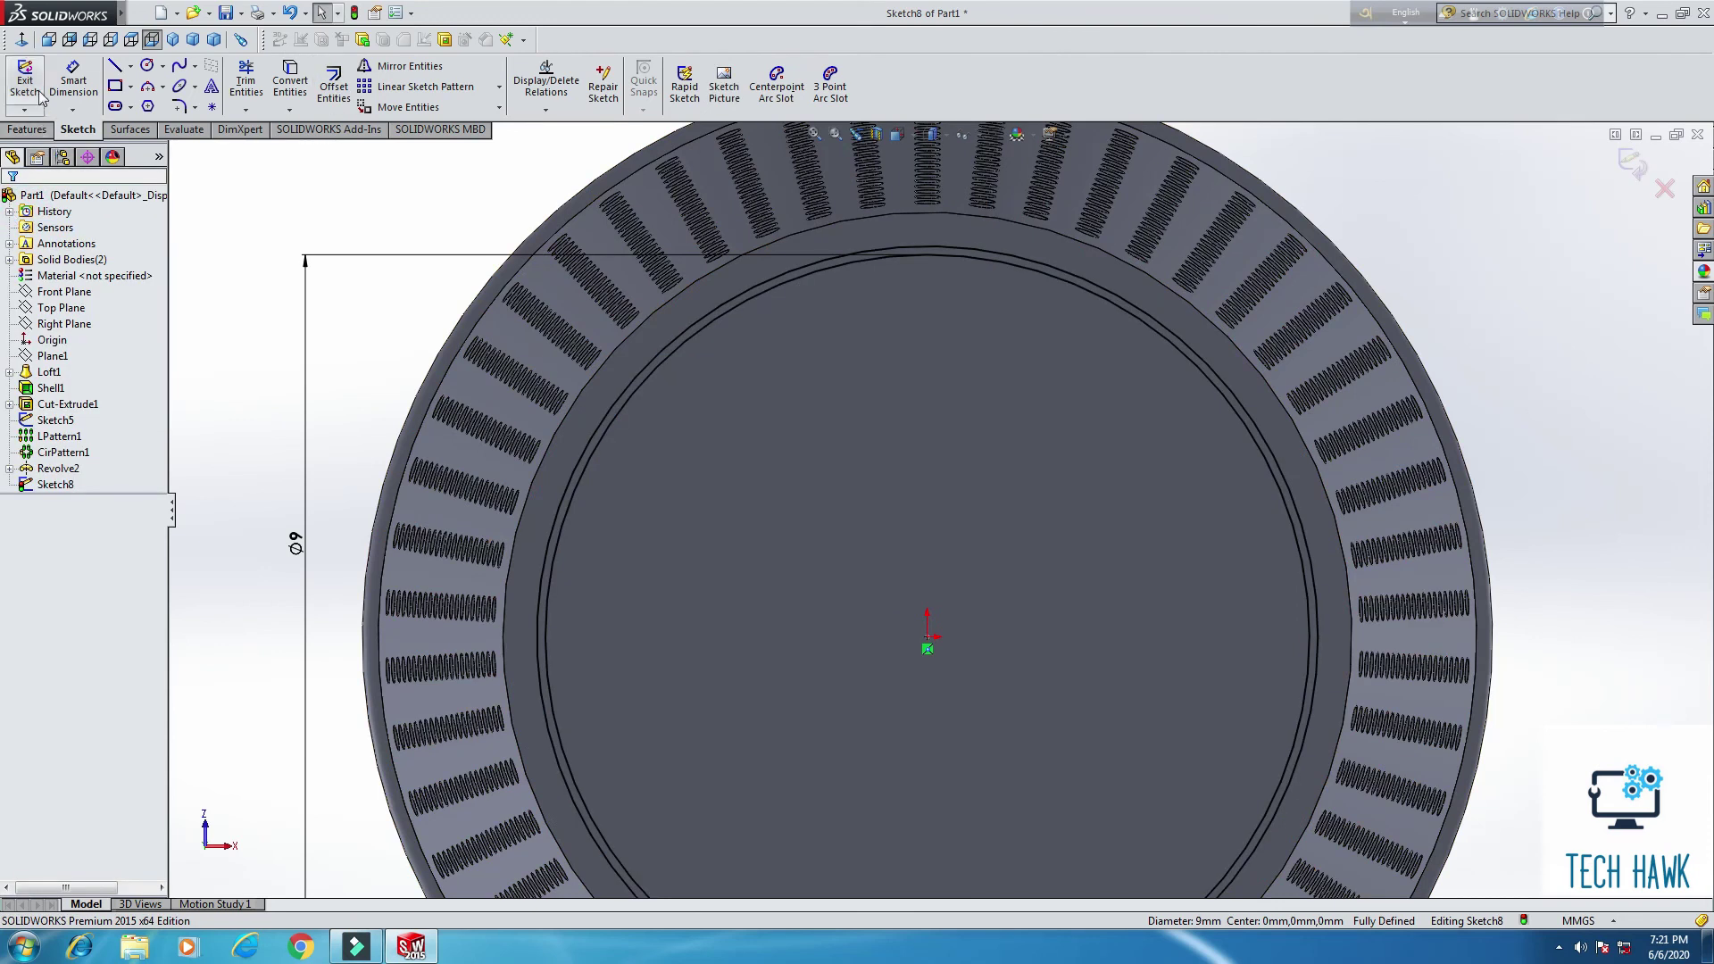
Step: Start a Boss-Extrude of the thin ring sketch and orbit to a tilted 3D view
click(25, 130)
click(33, 85)
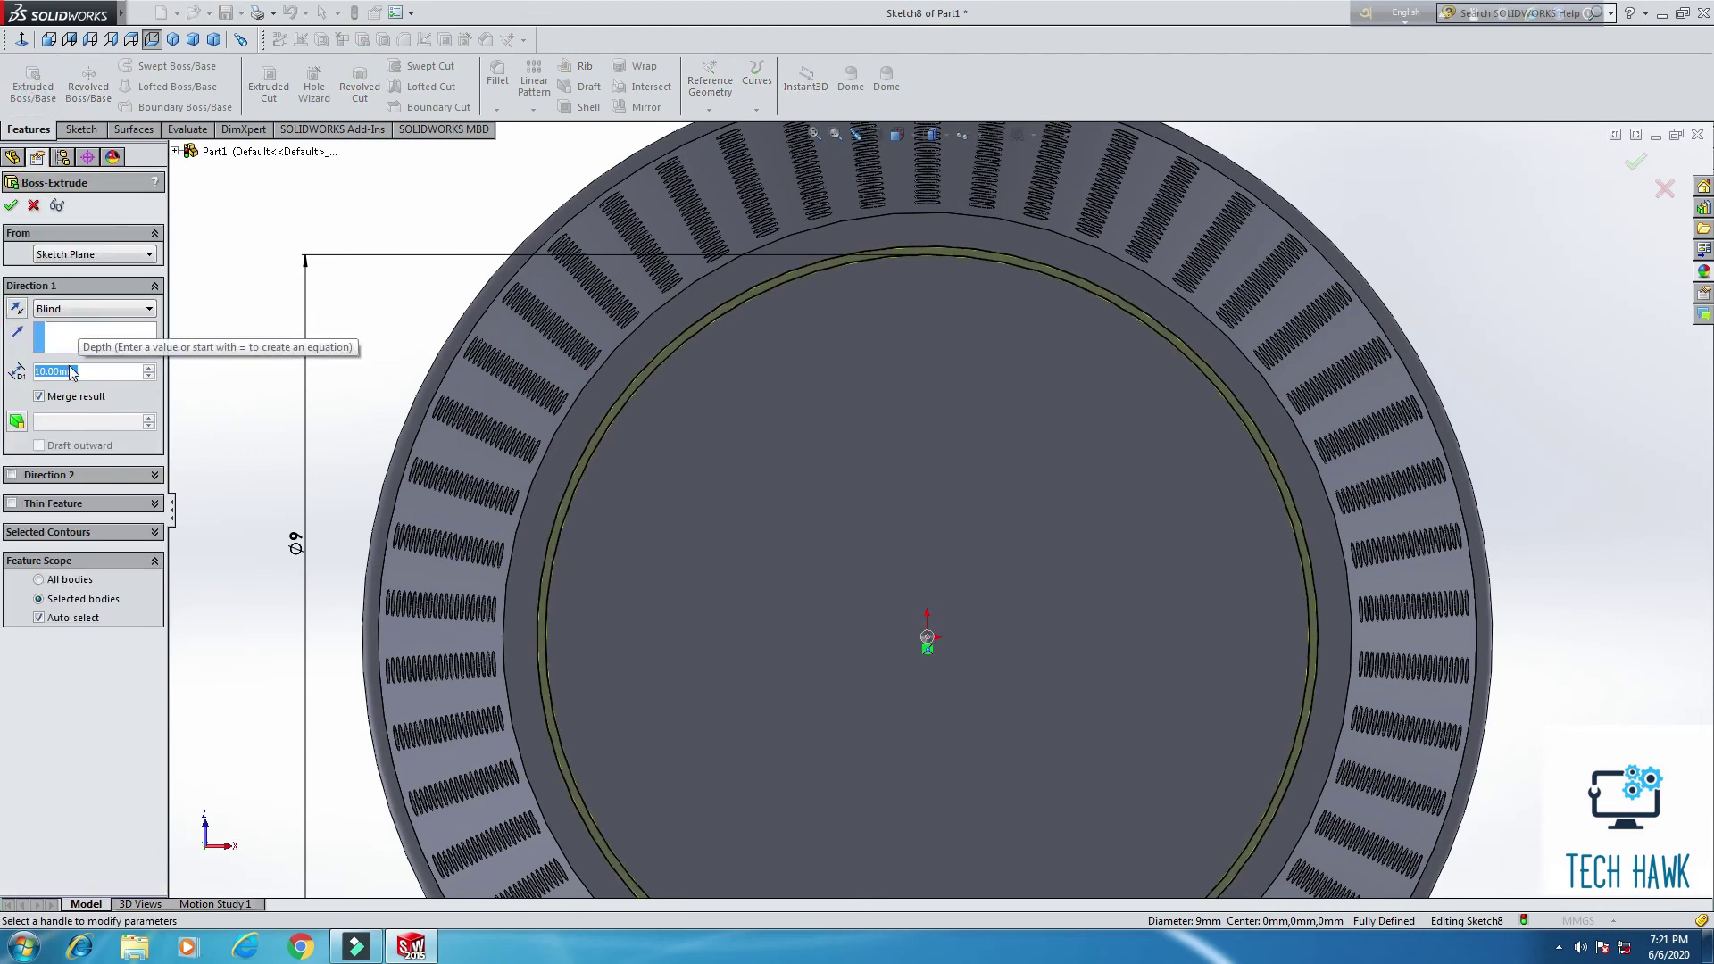
text(.1)
key(Return)
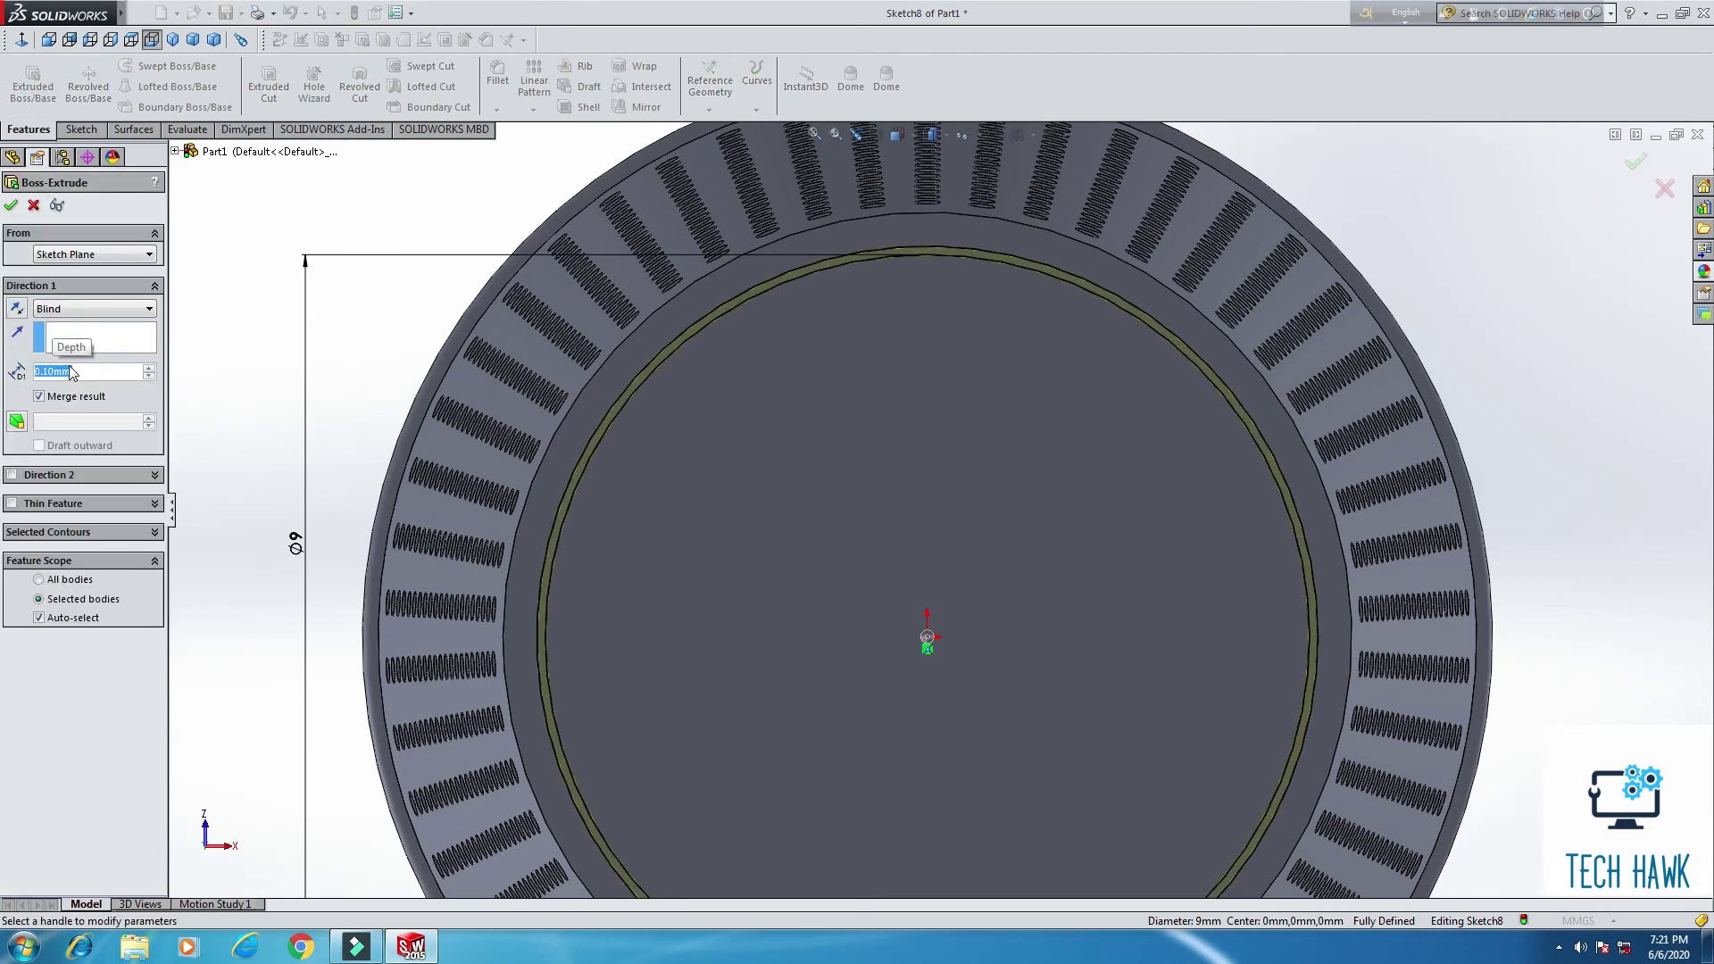
scroll(924, 442, up, 2)
mouse_move(924, 442)
middle_down()
mouse_move(467, 432)
mouse_move(501, 486)
mouse_move(1132, 573)
middle_up()
scroll(1132, 573, down, 4)
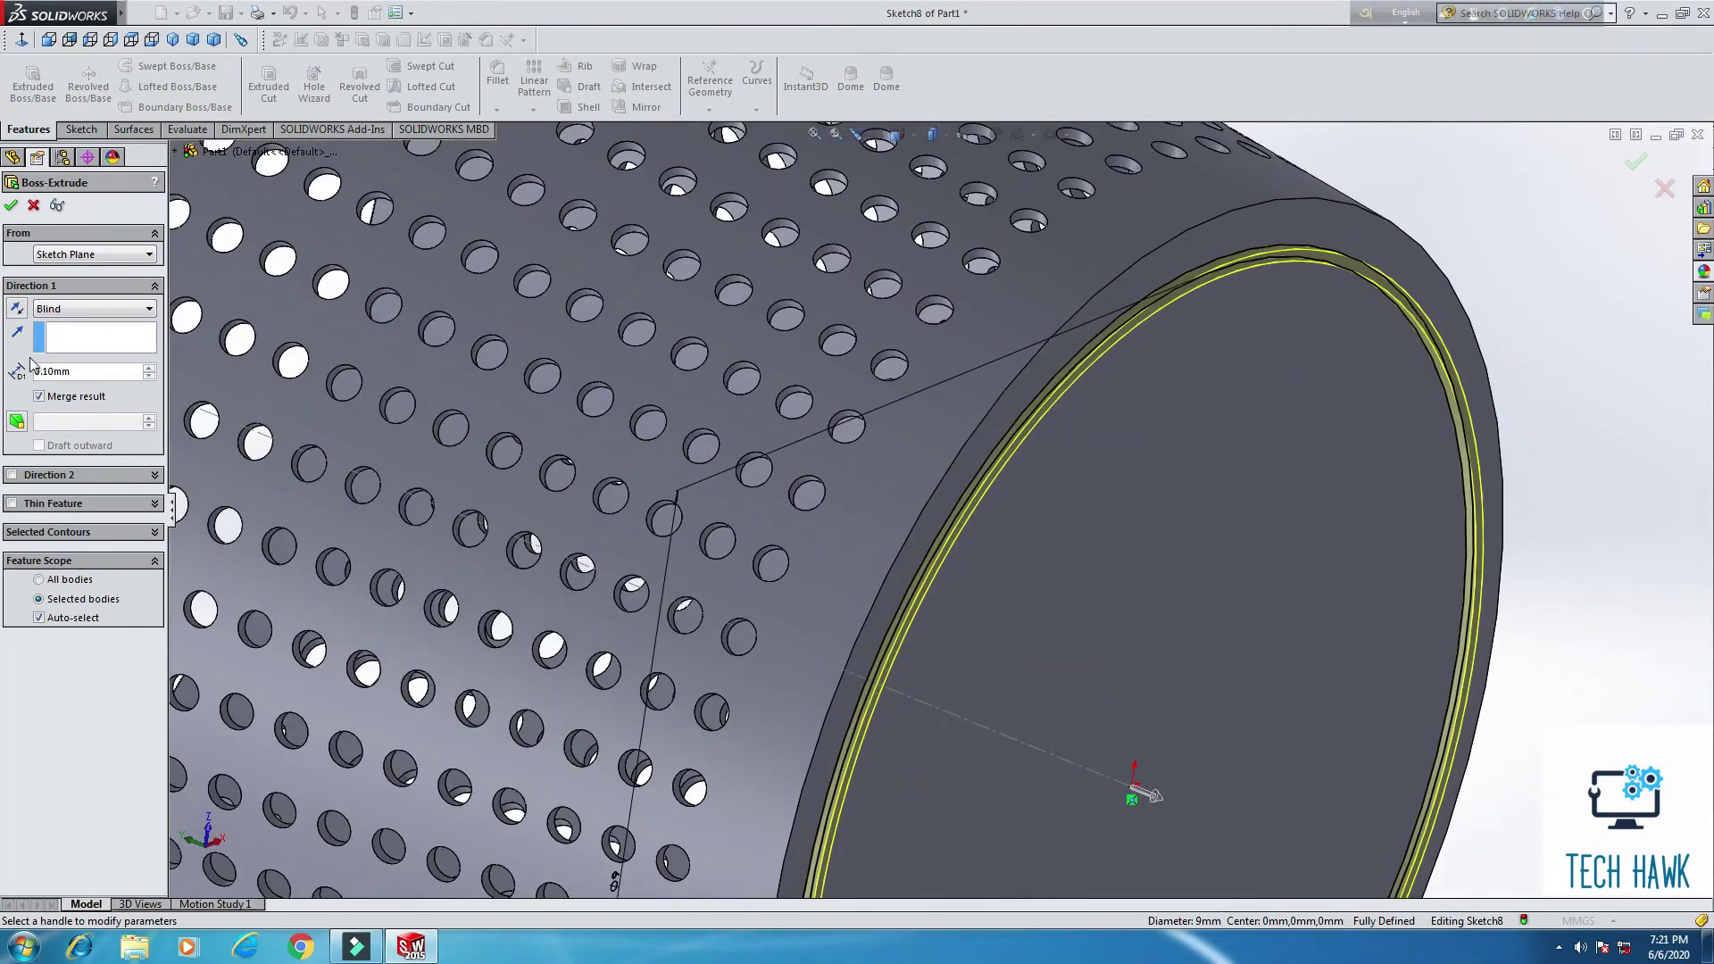
Step: Set the ring's blind extrusion depth to 0.25 mm and accept it
text(.2)
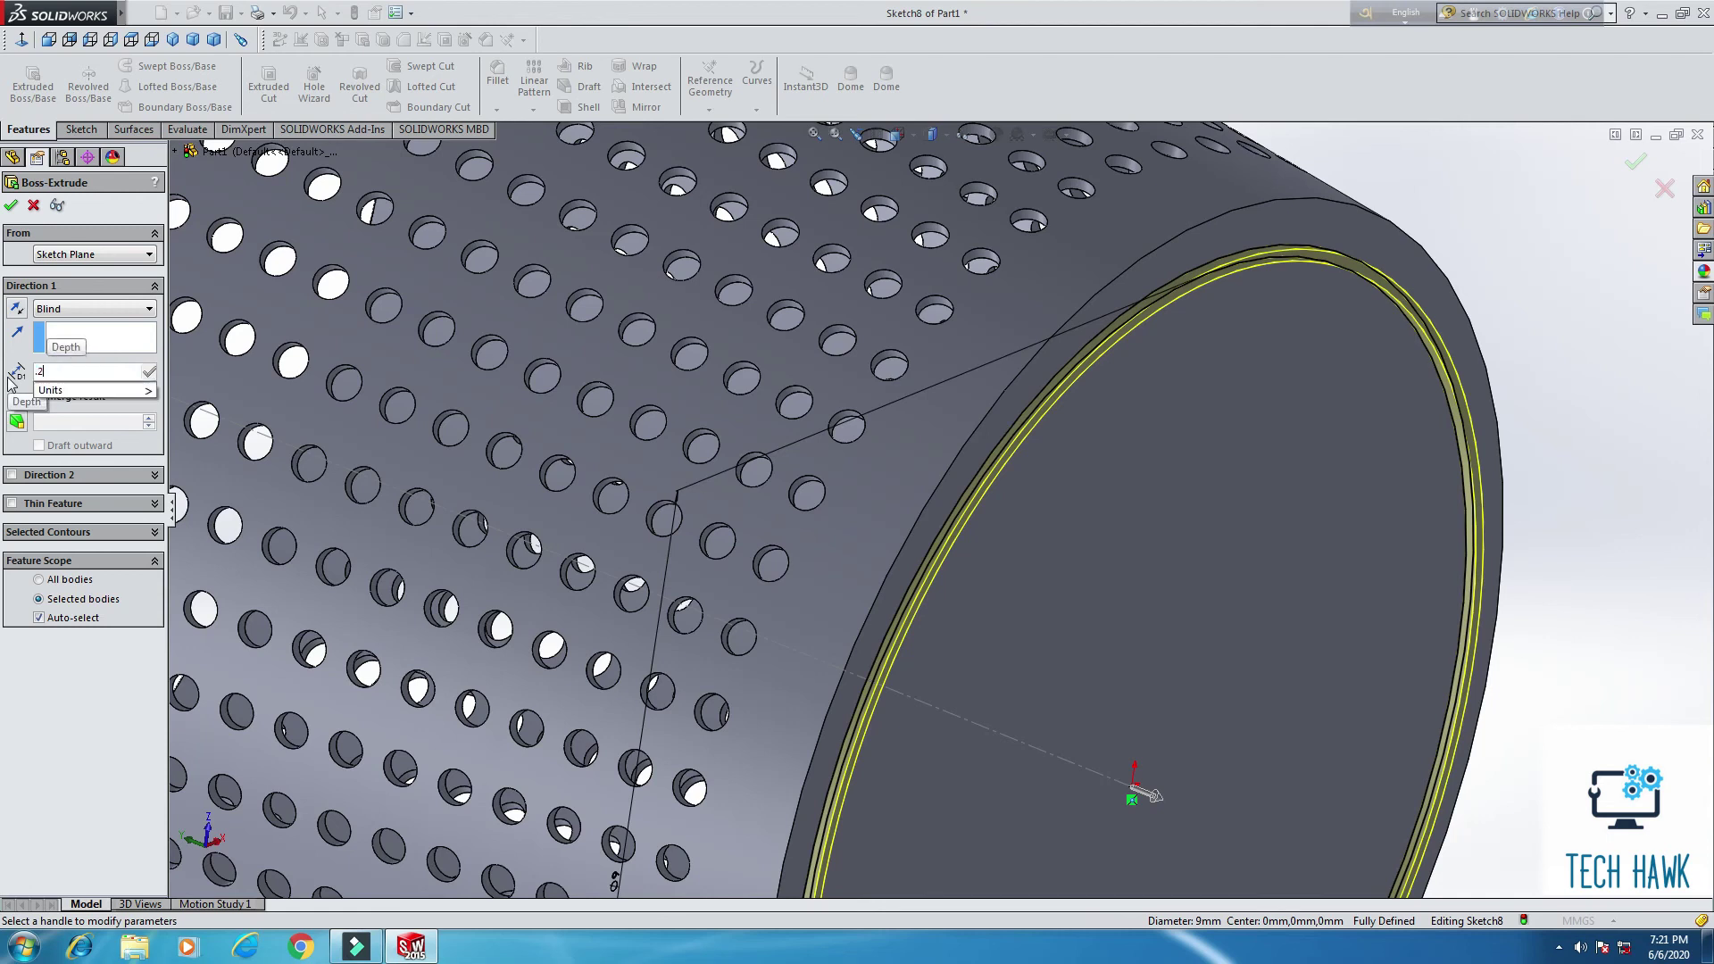
text(5)
key(Return)
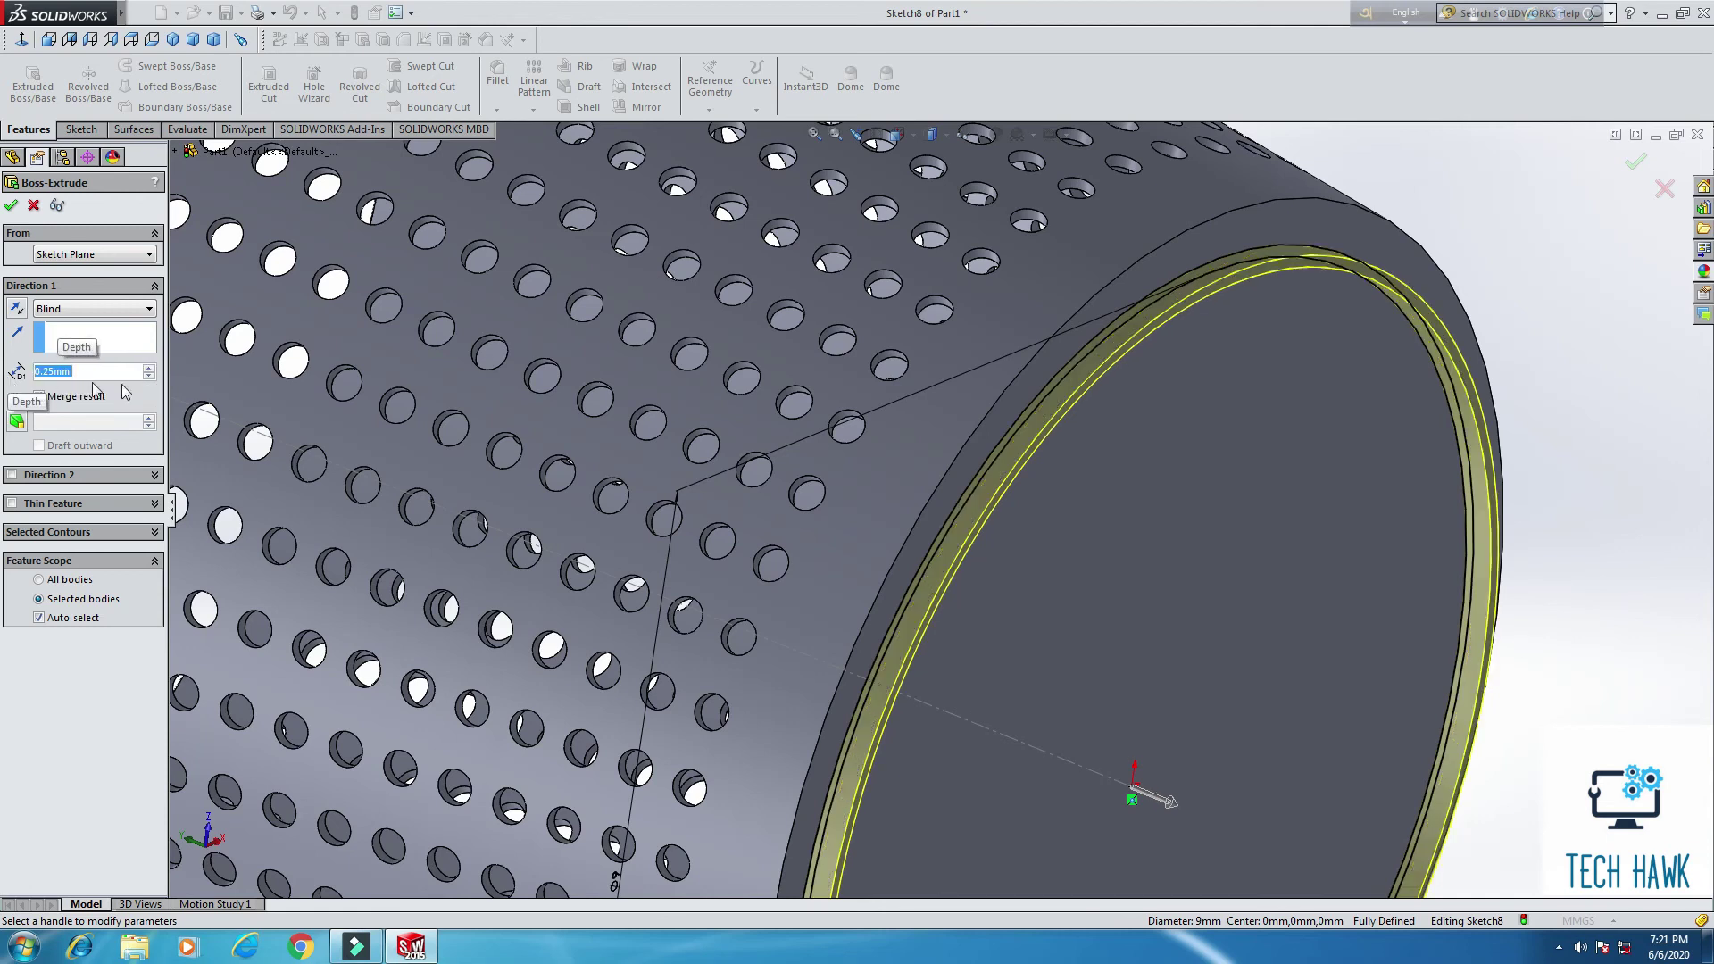
key(Home)
text(1)
key(Return)
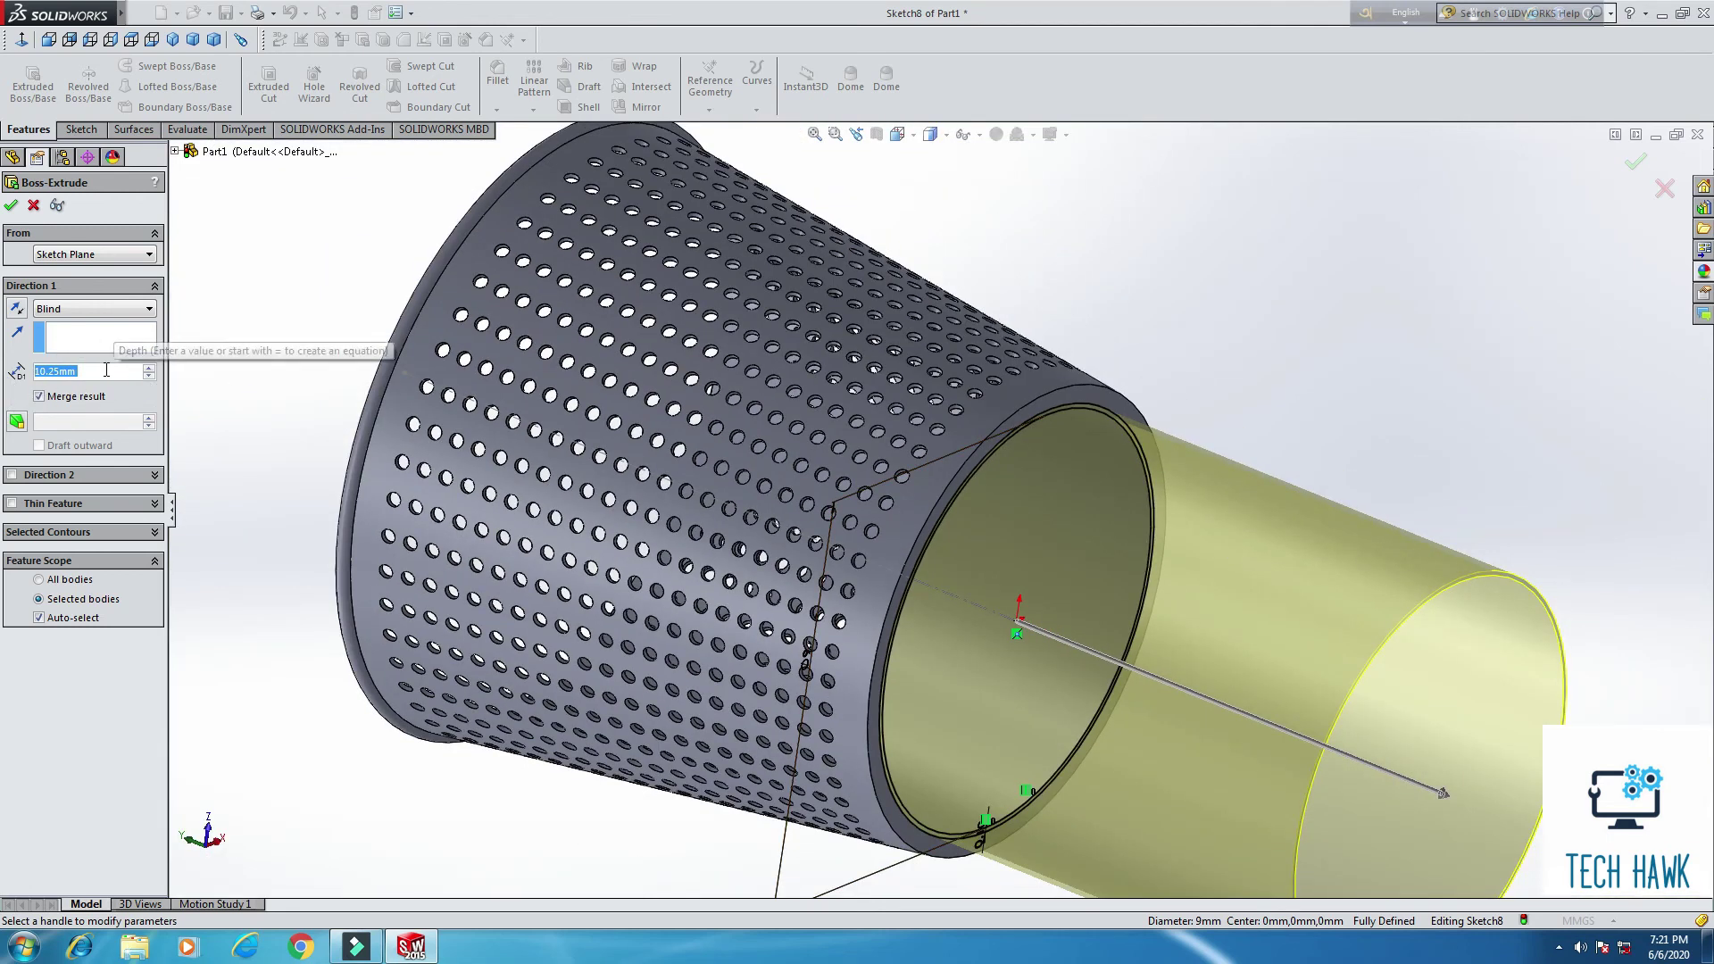
key(Home)
key(Delete)
key(Return)
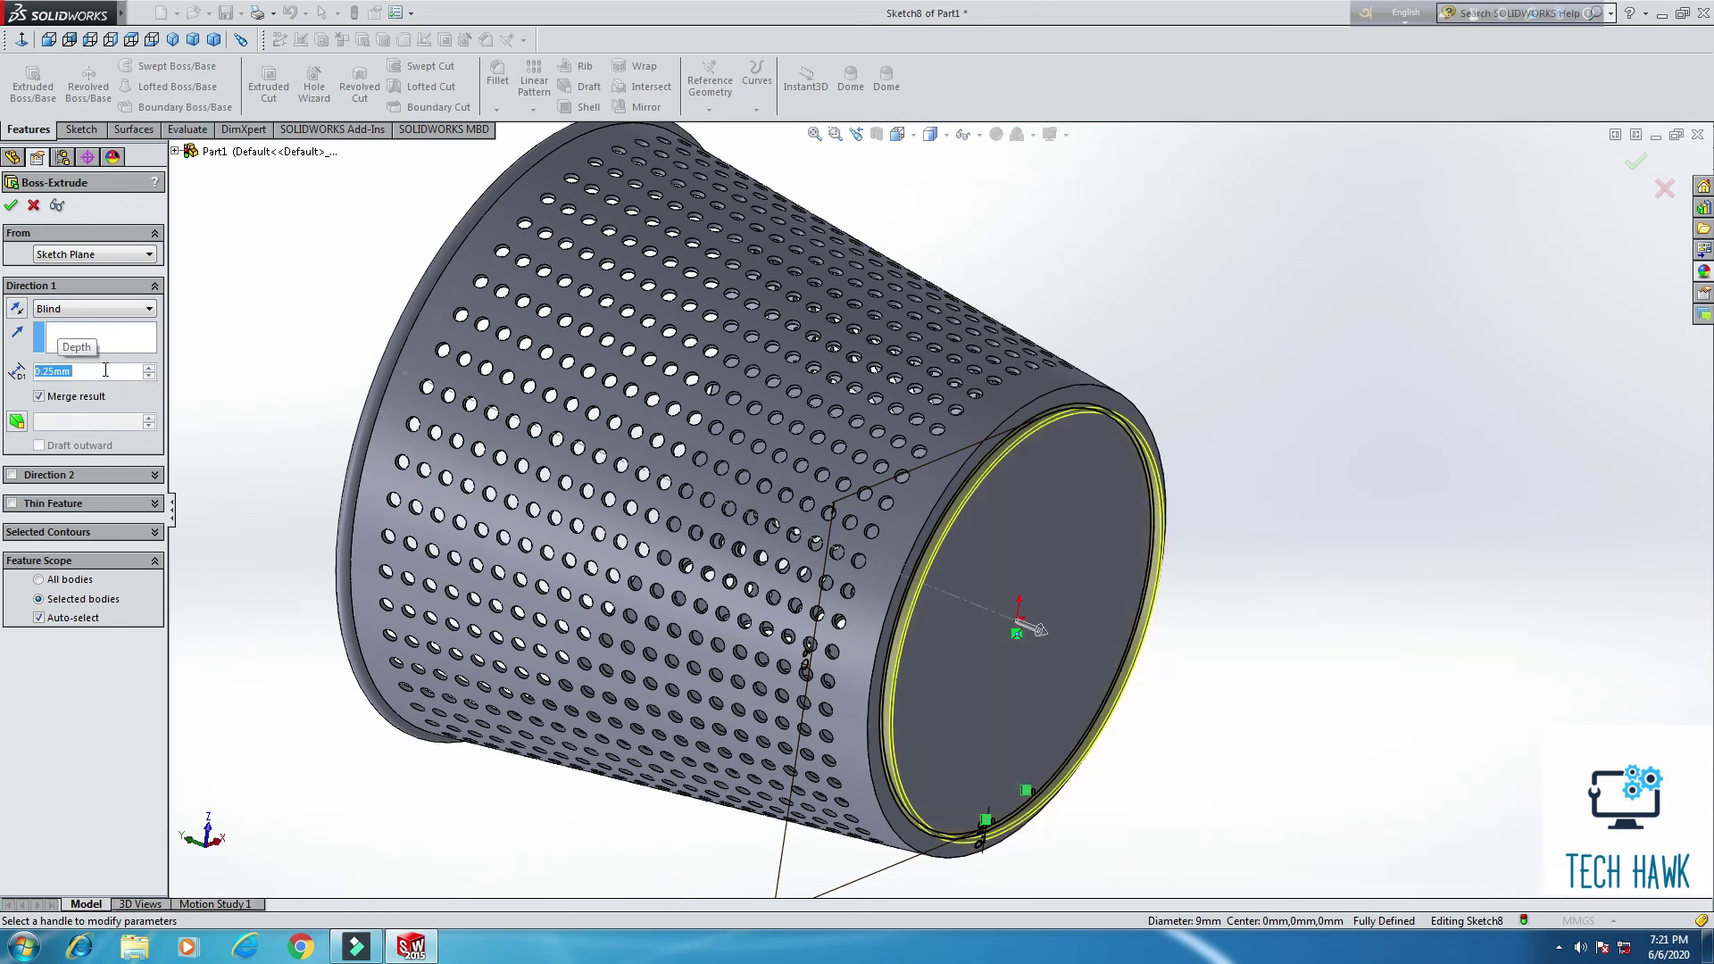
key(Return)
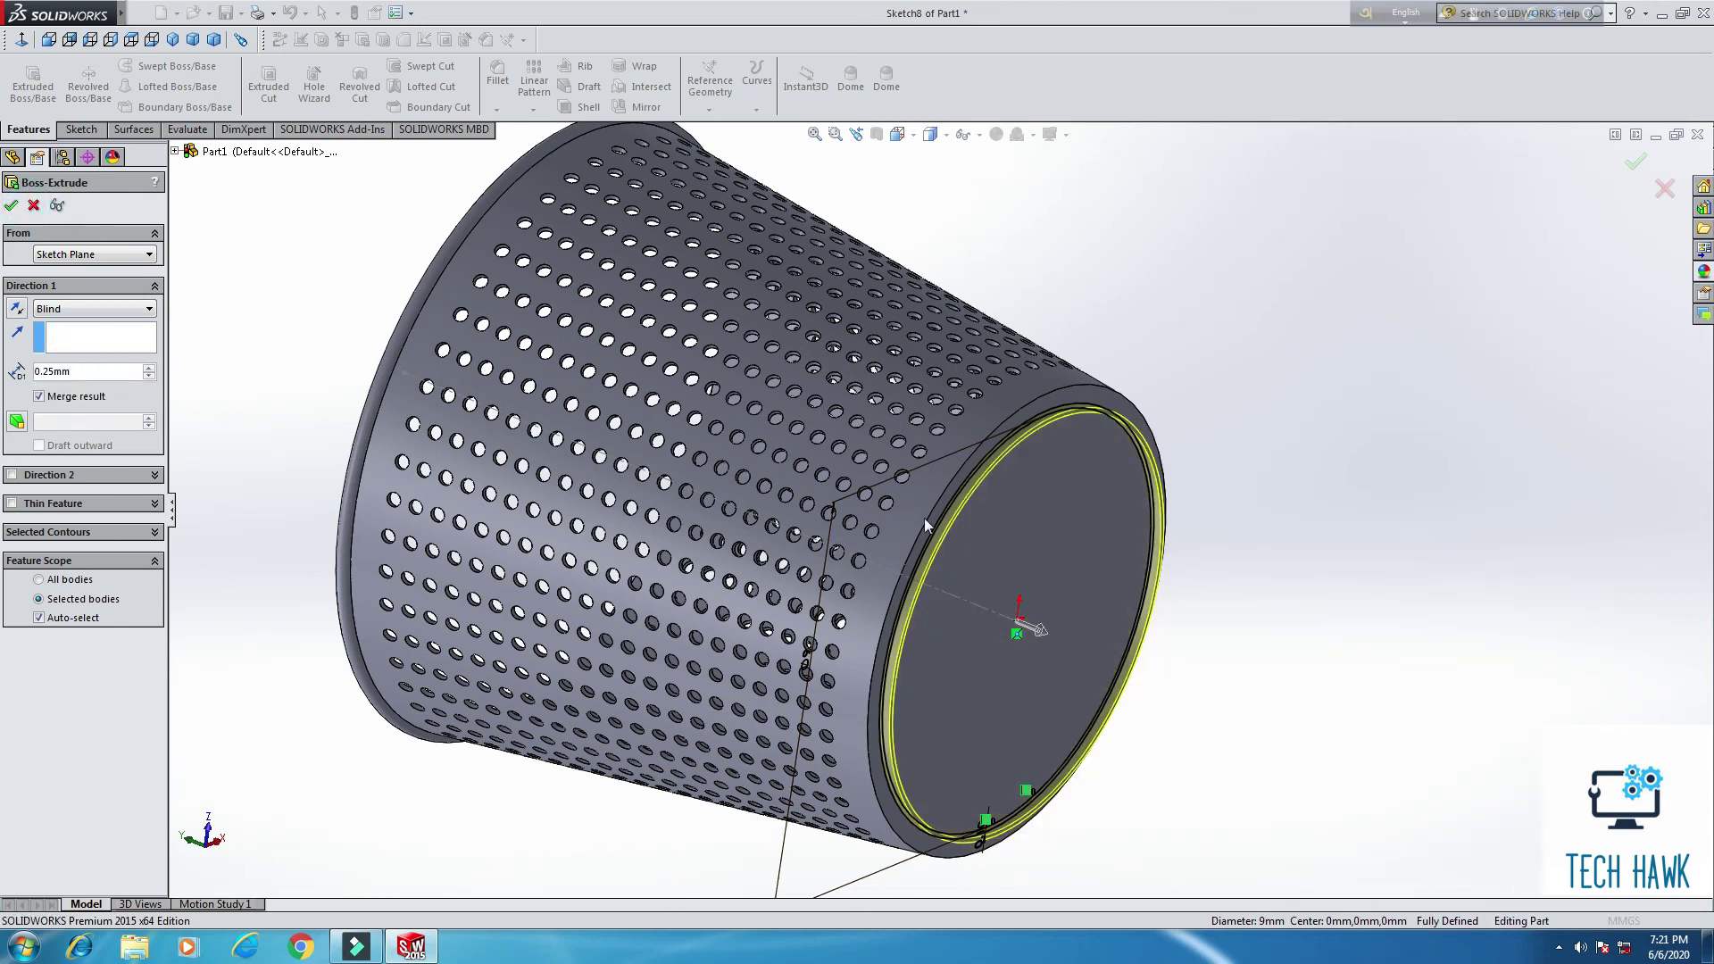
Step: Fillet the bottom ring's first edge with a 0.10 mm radius
middle_drag(1096, 505, 1336, 444)
scroll(336, 265, down, 10)
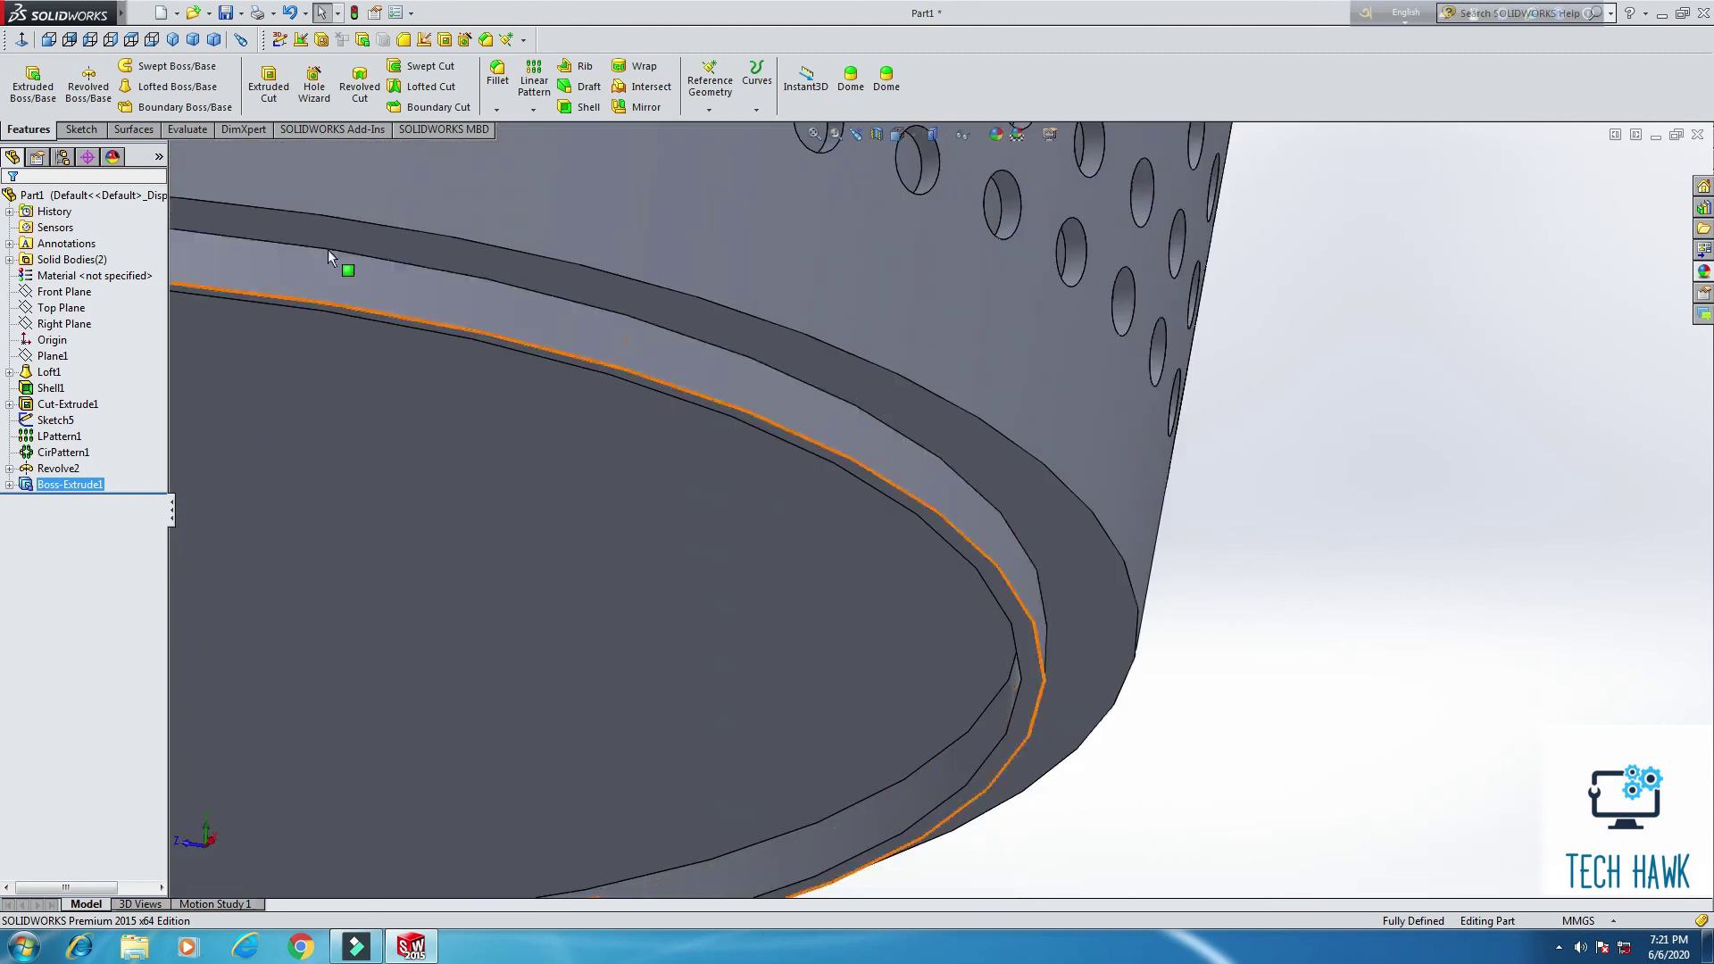
click(498, 73)
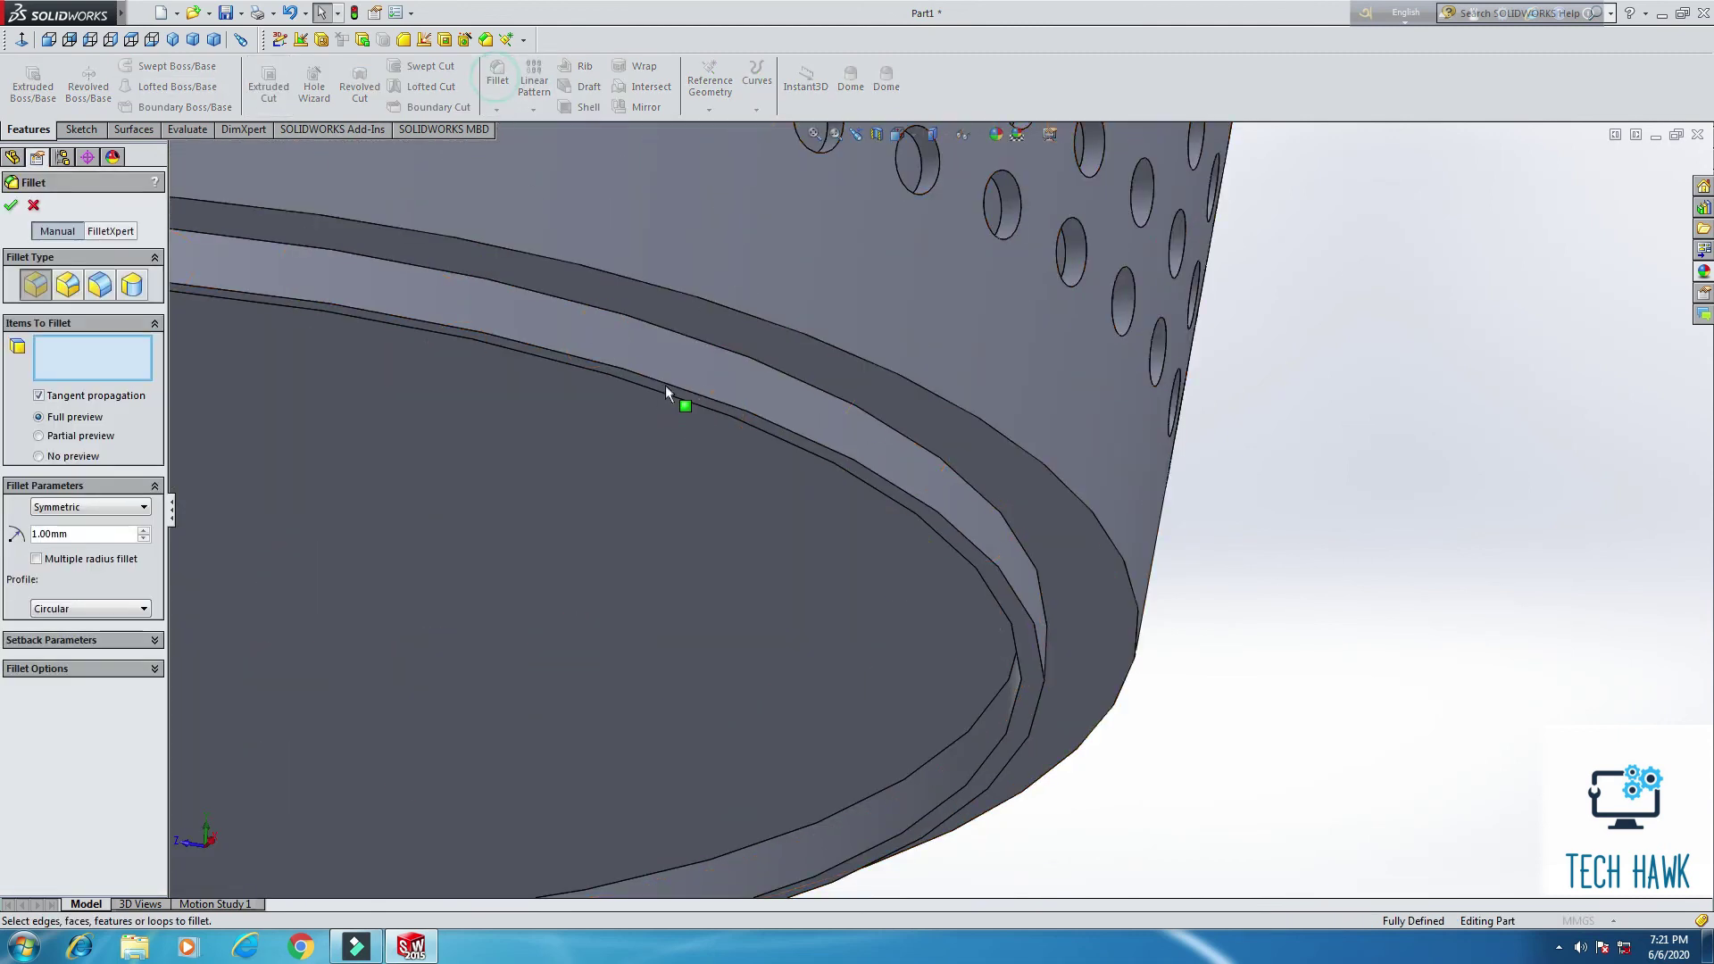
click(734, 382)
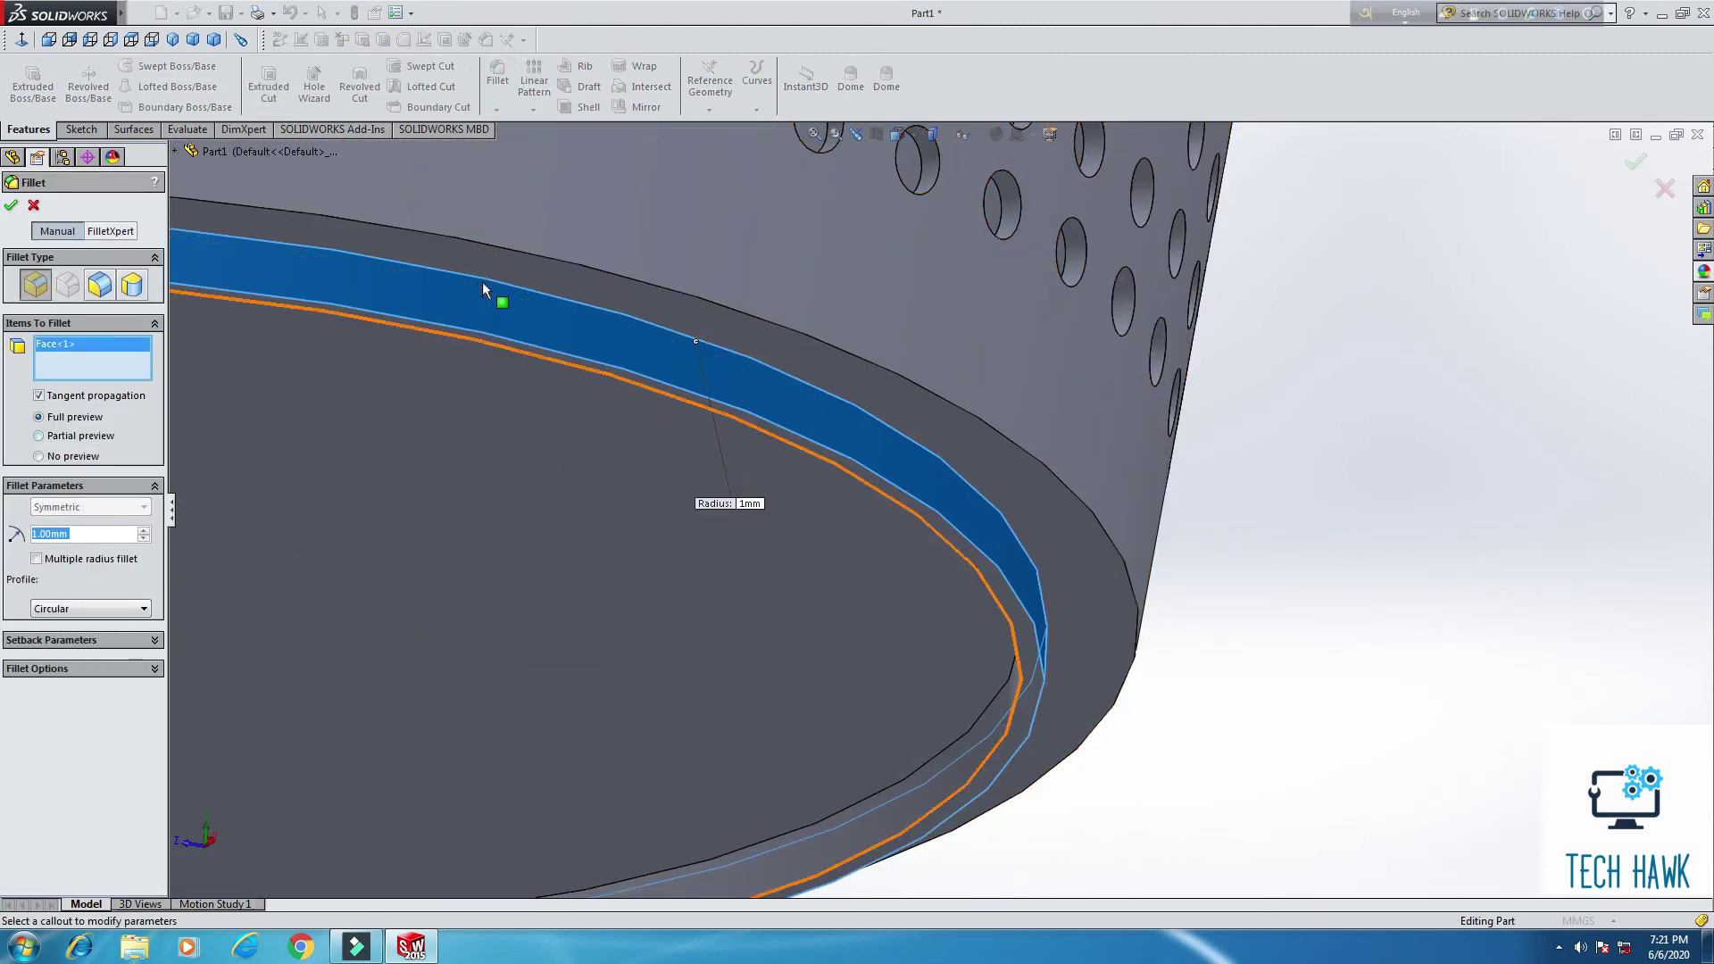
right_click(130, 373)
click(143, 375)
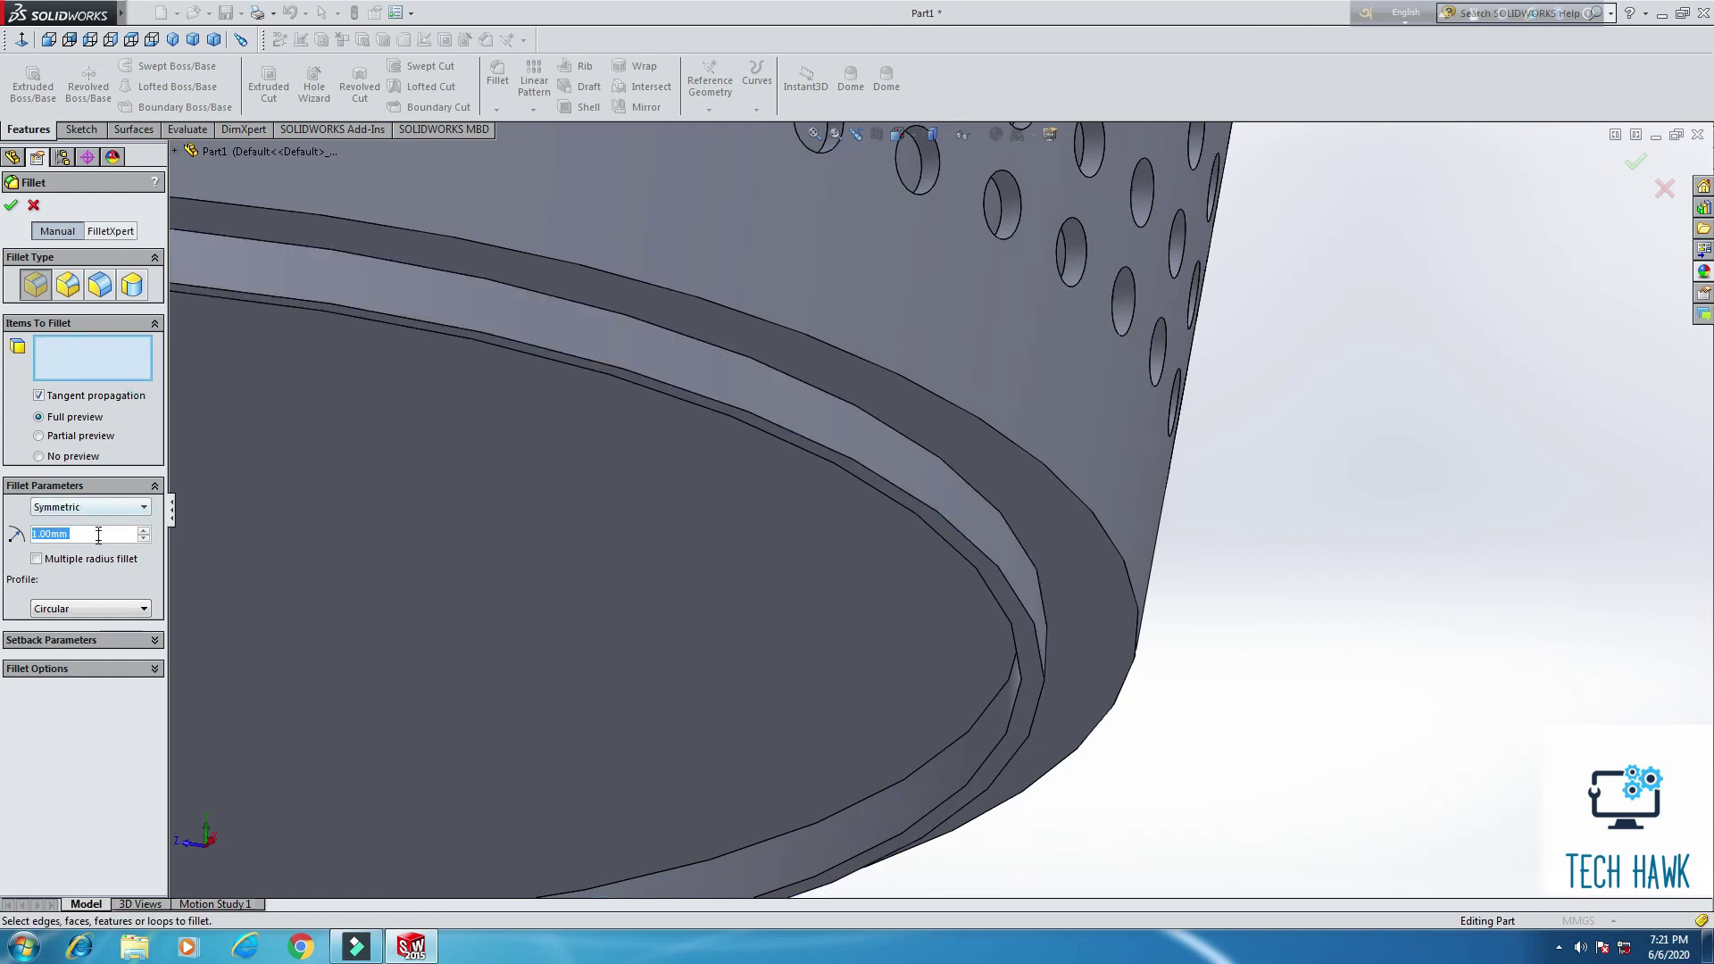
click(603, 318)
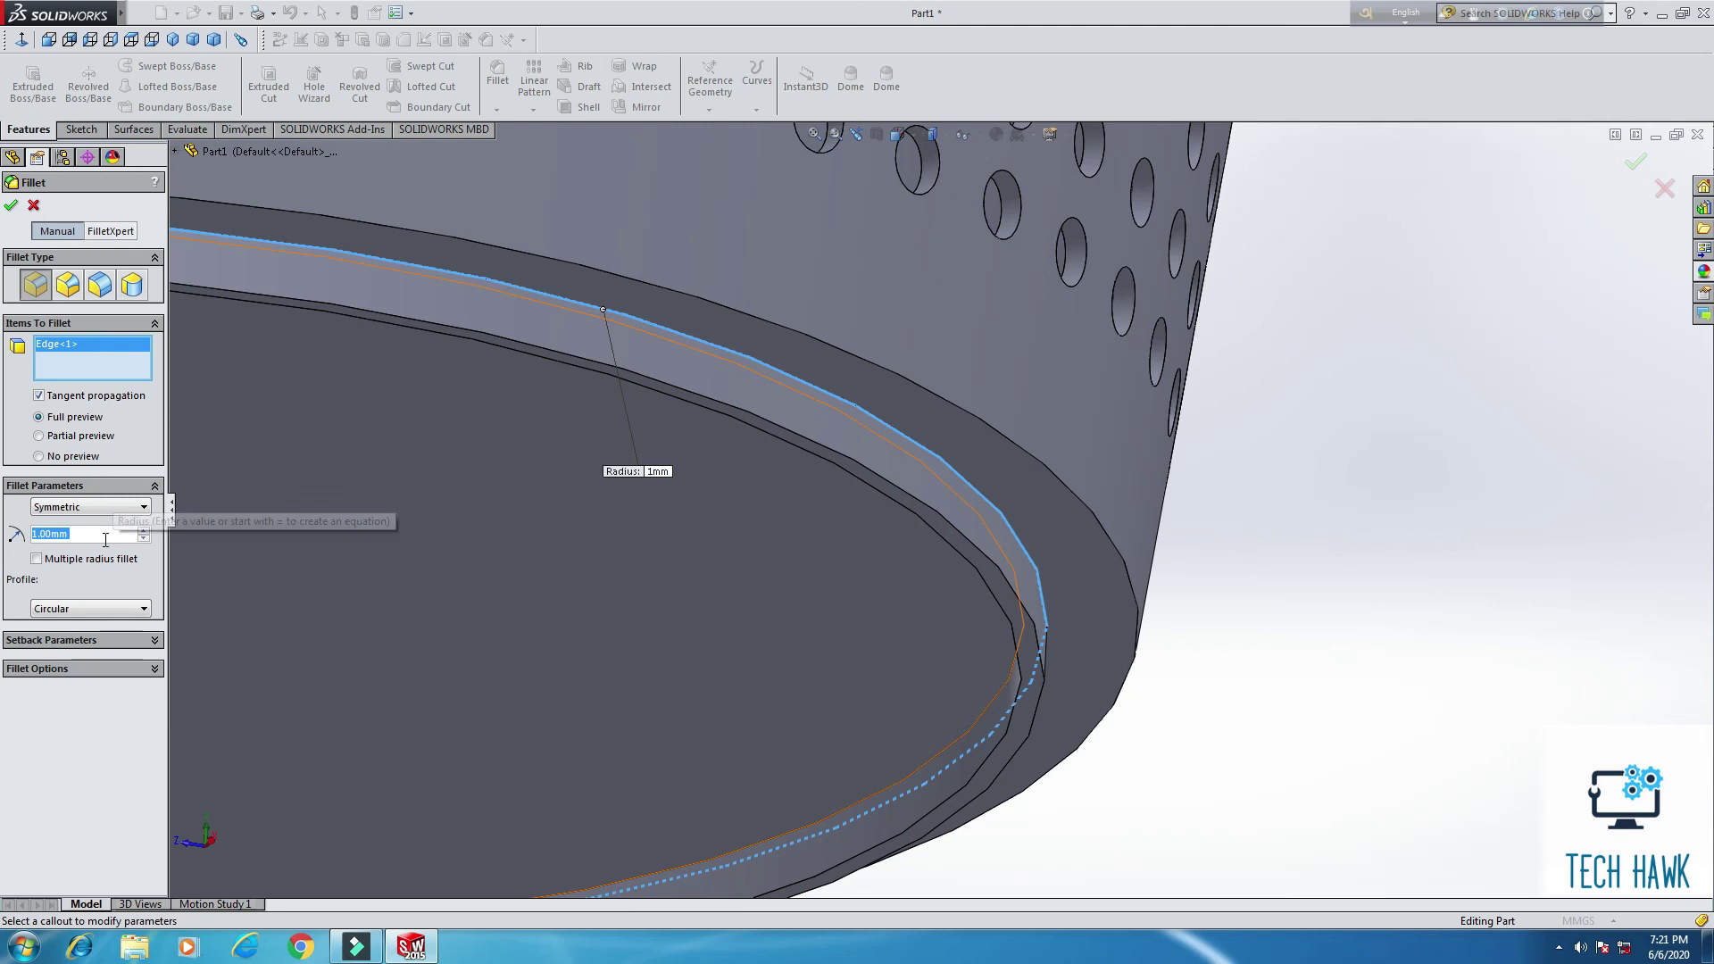
text(.1)
key(Return)
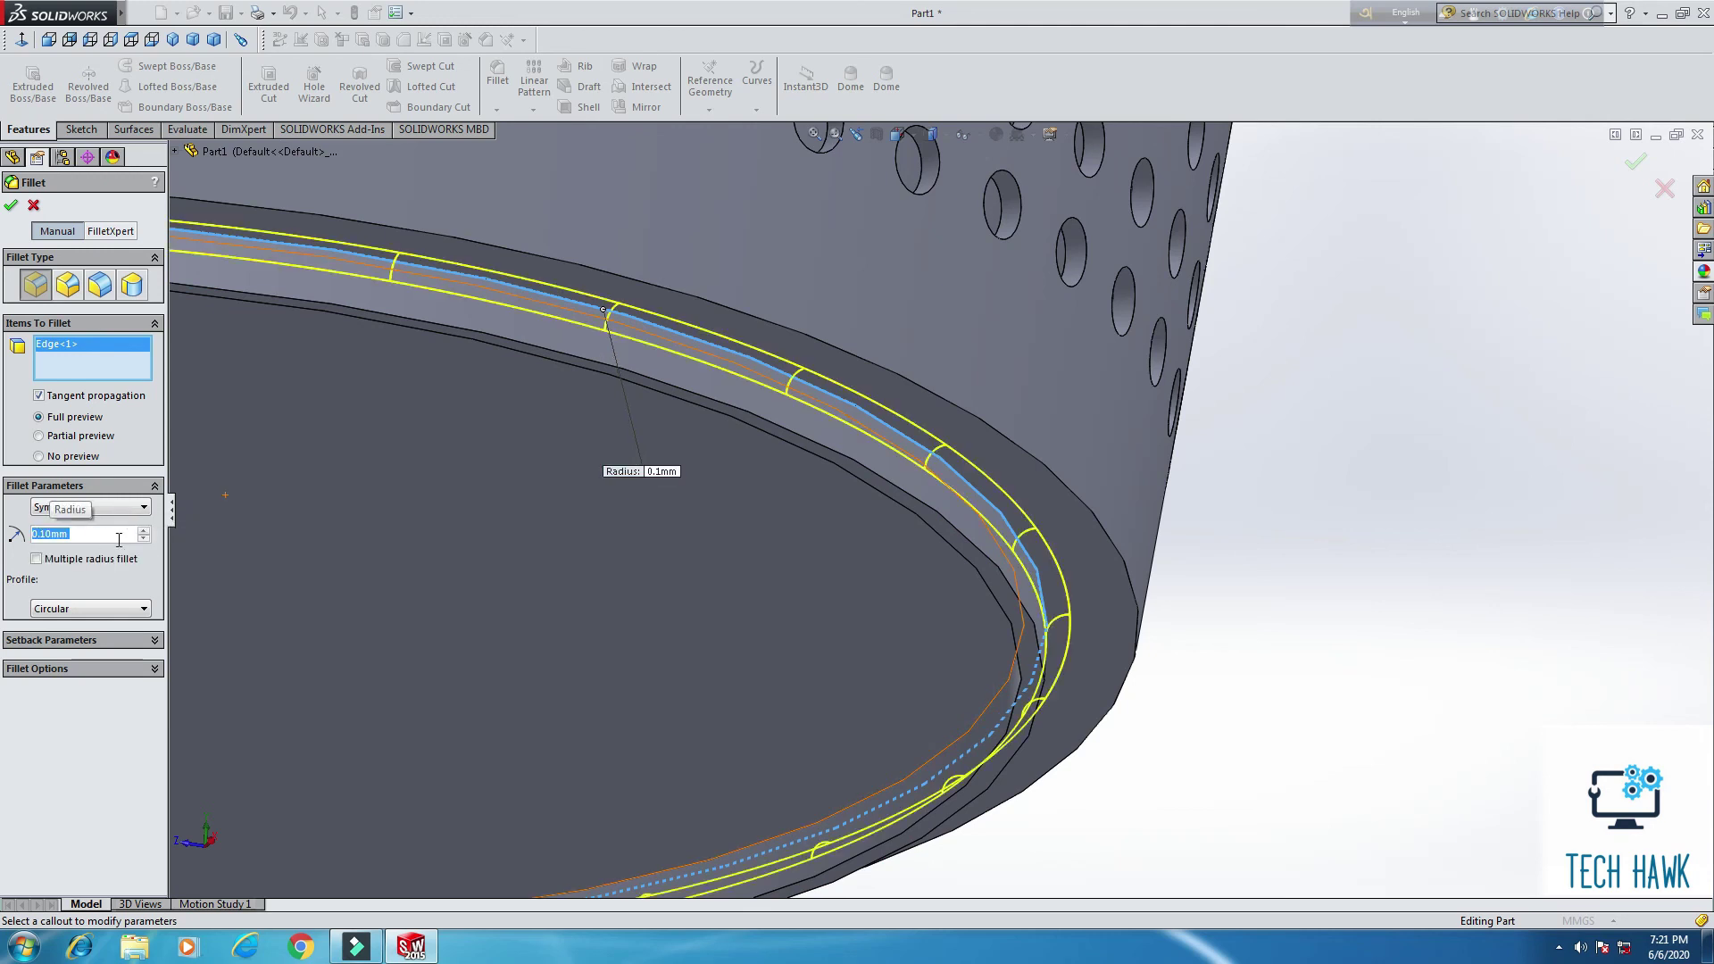
Step: Add the ring's second edge to the fillet, accept it, and zoom out to the whole bin
scroll(393, 398, down, 6)
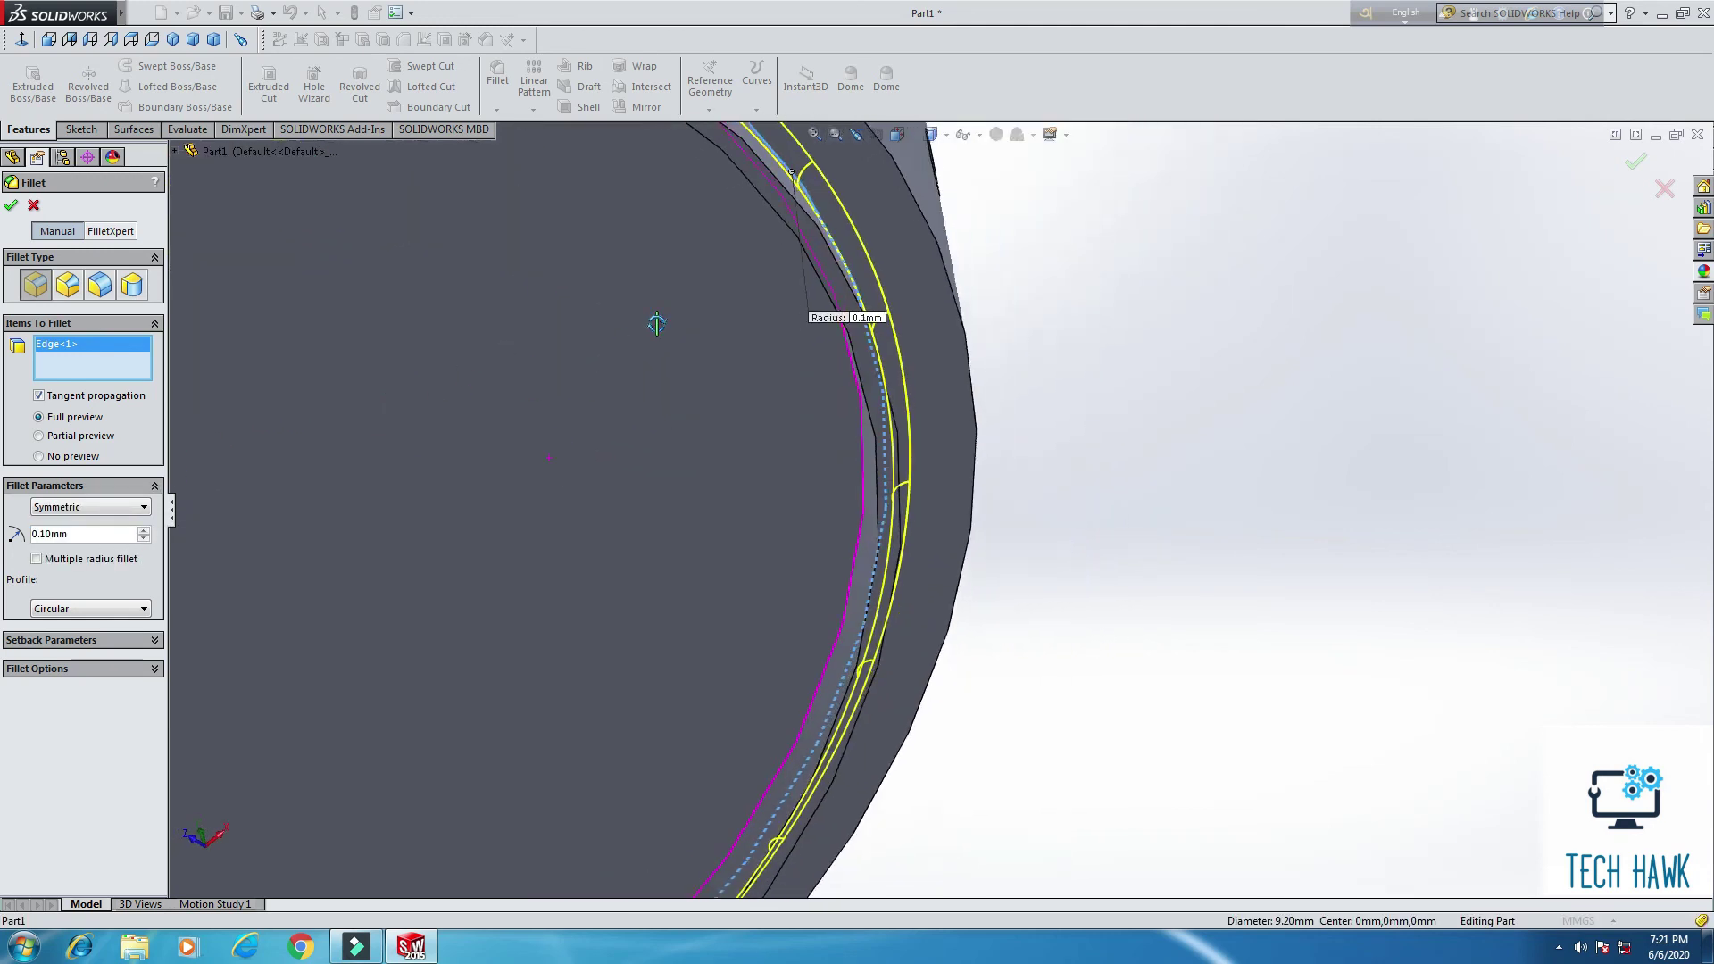
click(820, 310)
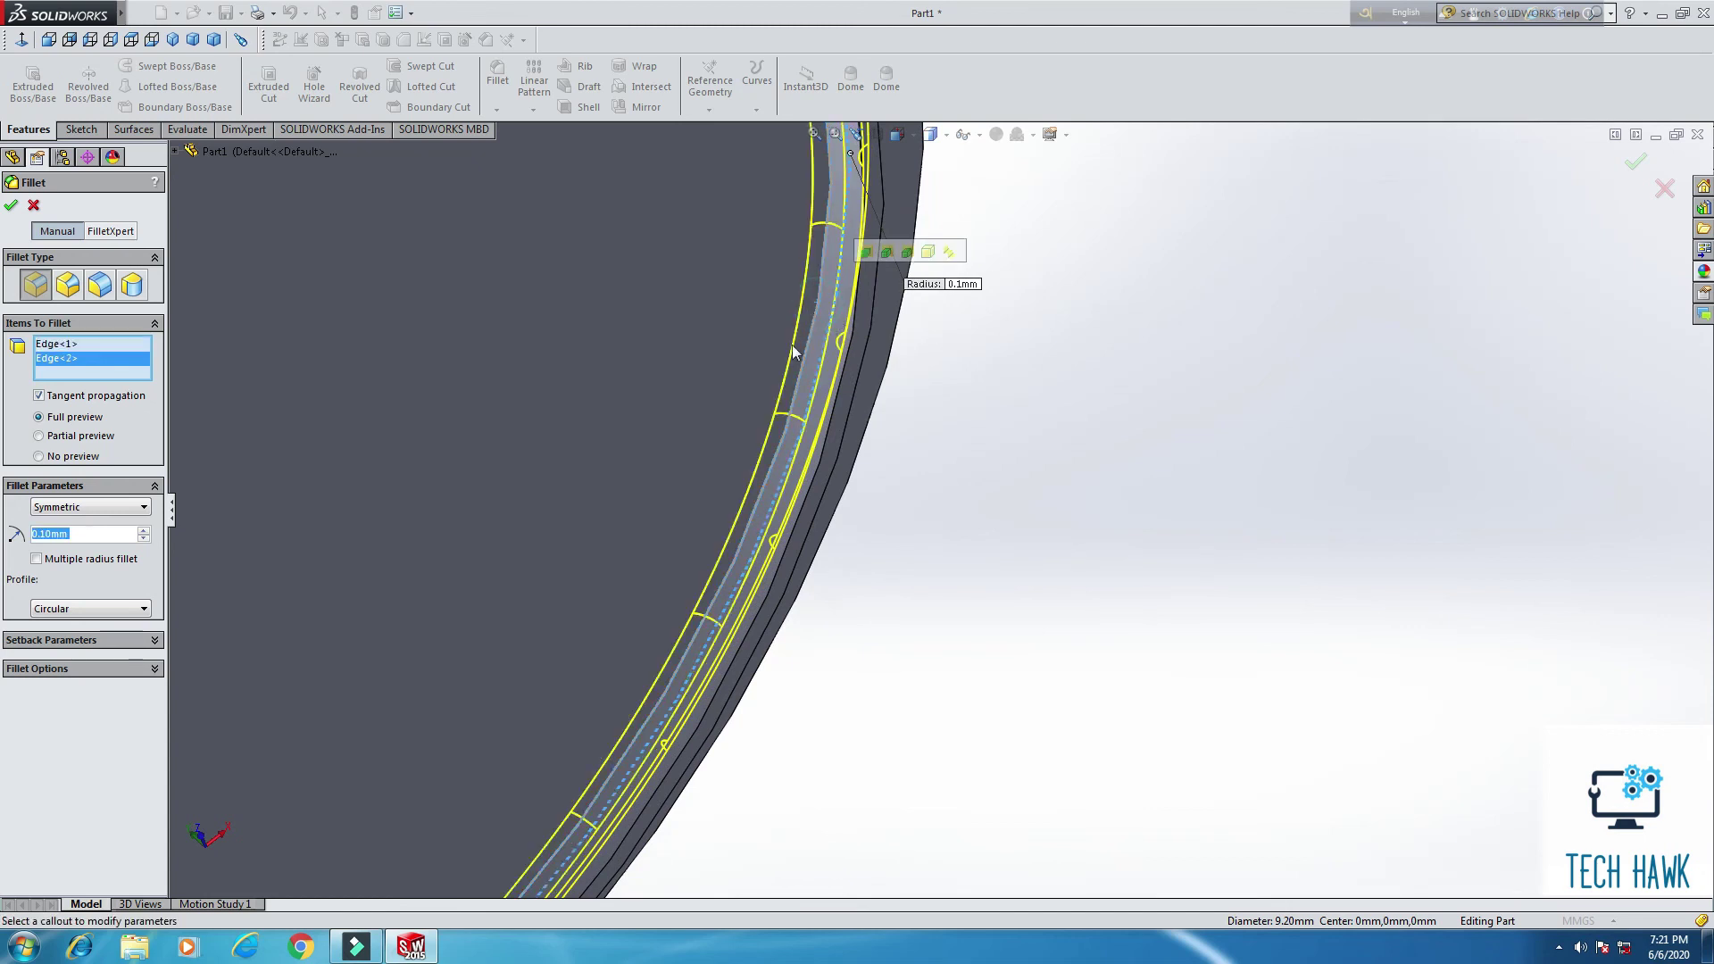
click(12, 206)
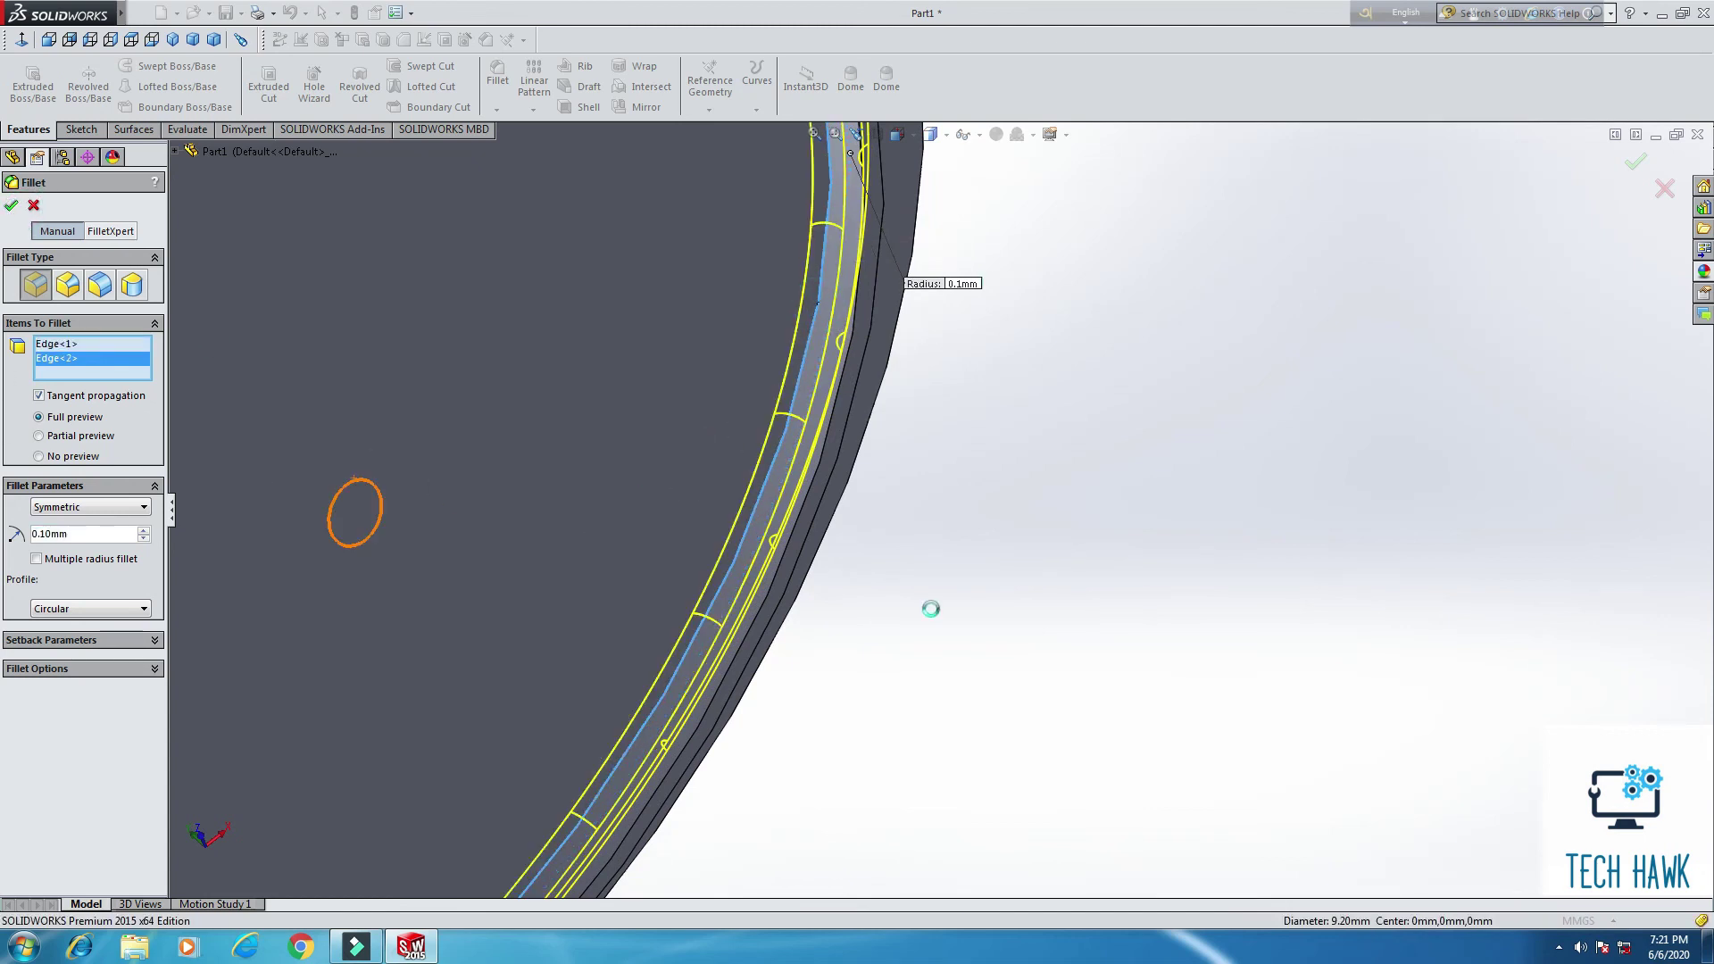
scroll(1050, 545, up, 3)
scroll(1047, 538, up, 5)
middle_drag(1041, 420, 555, 459)
Step: Orbit the bin upright and switch it to the Dimetric view orientation
scroll(936, 407, down, 3)
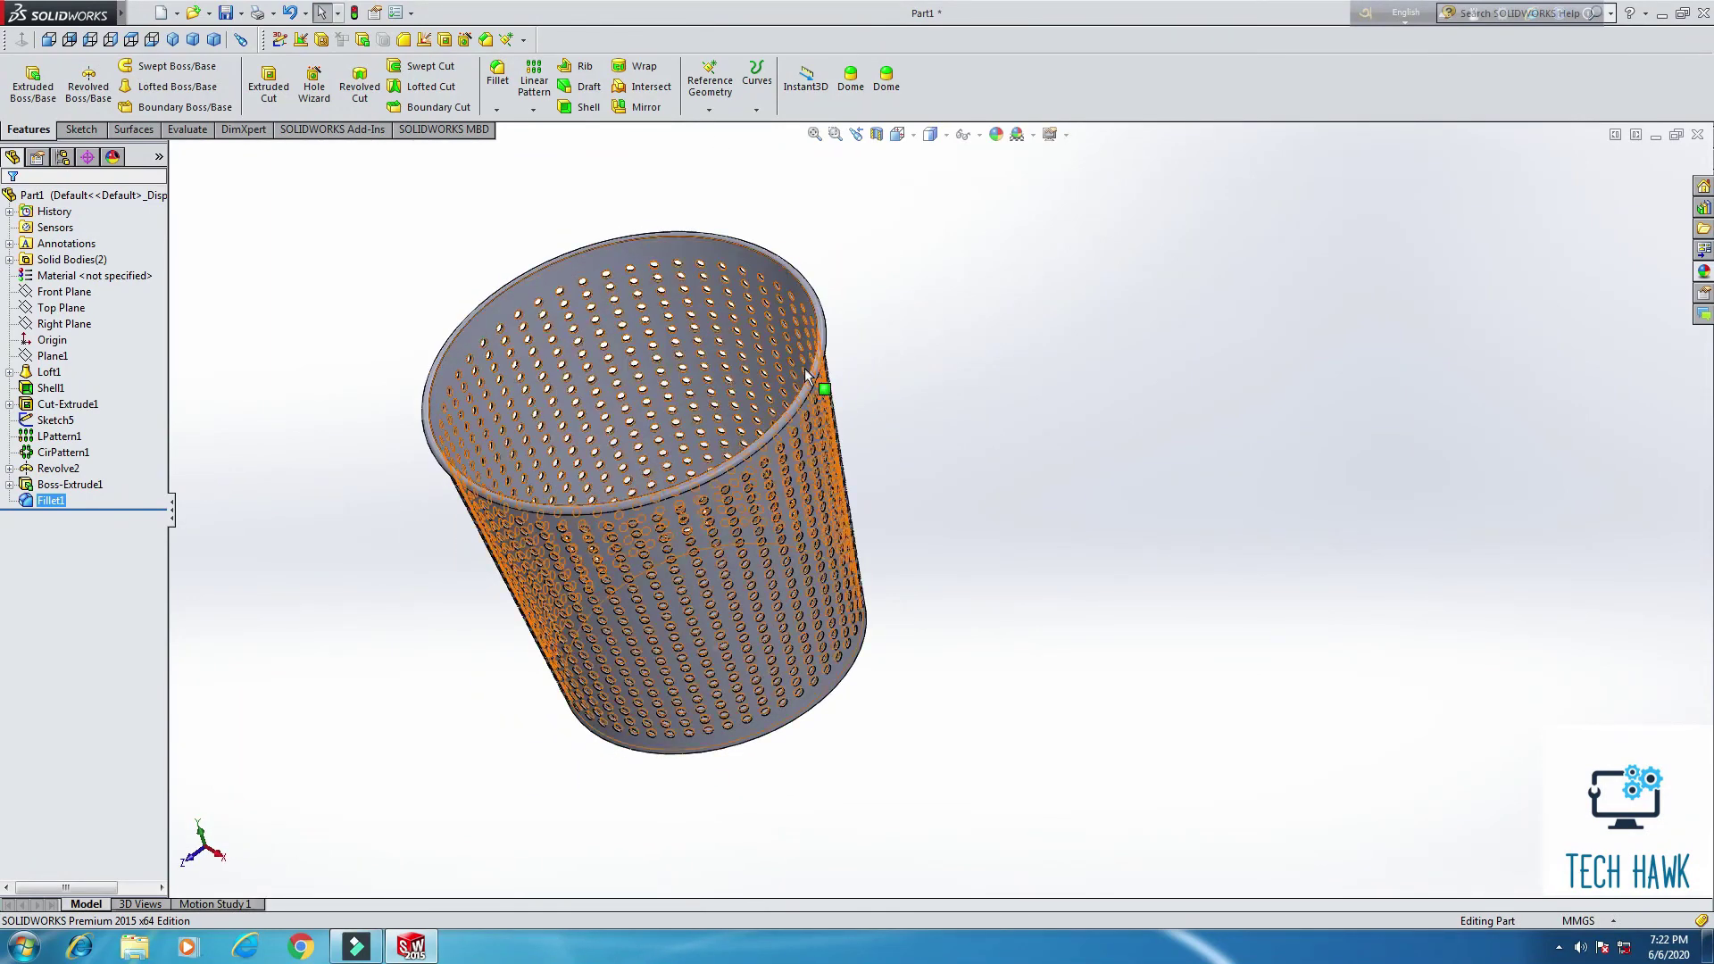
middle_drag(805, 368, 866, 303)
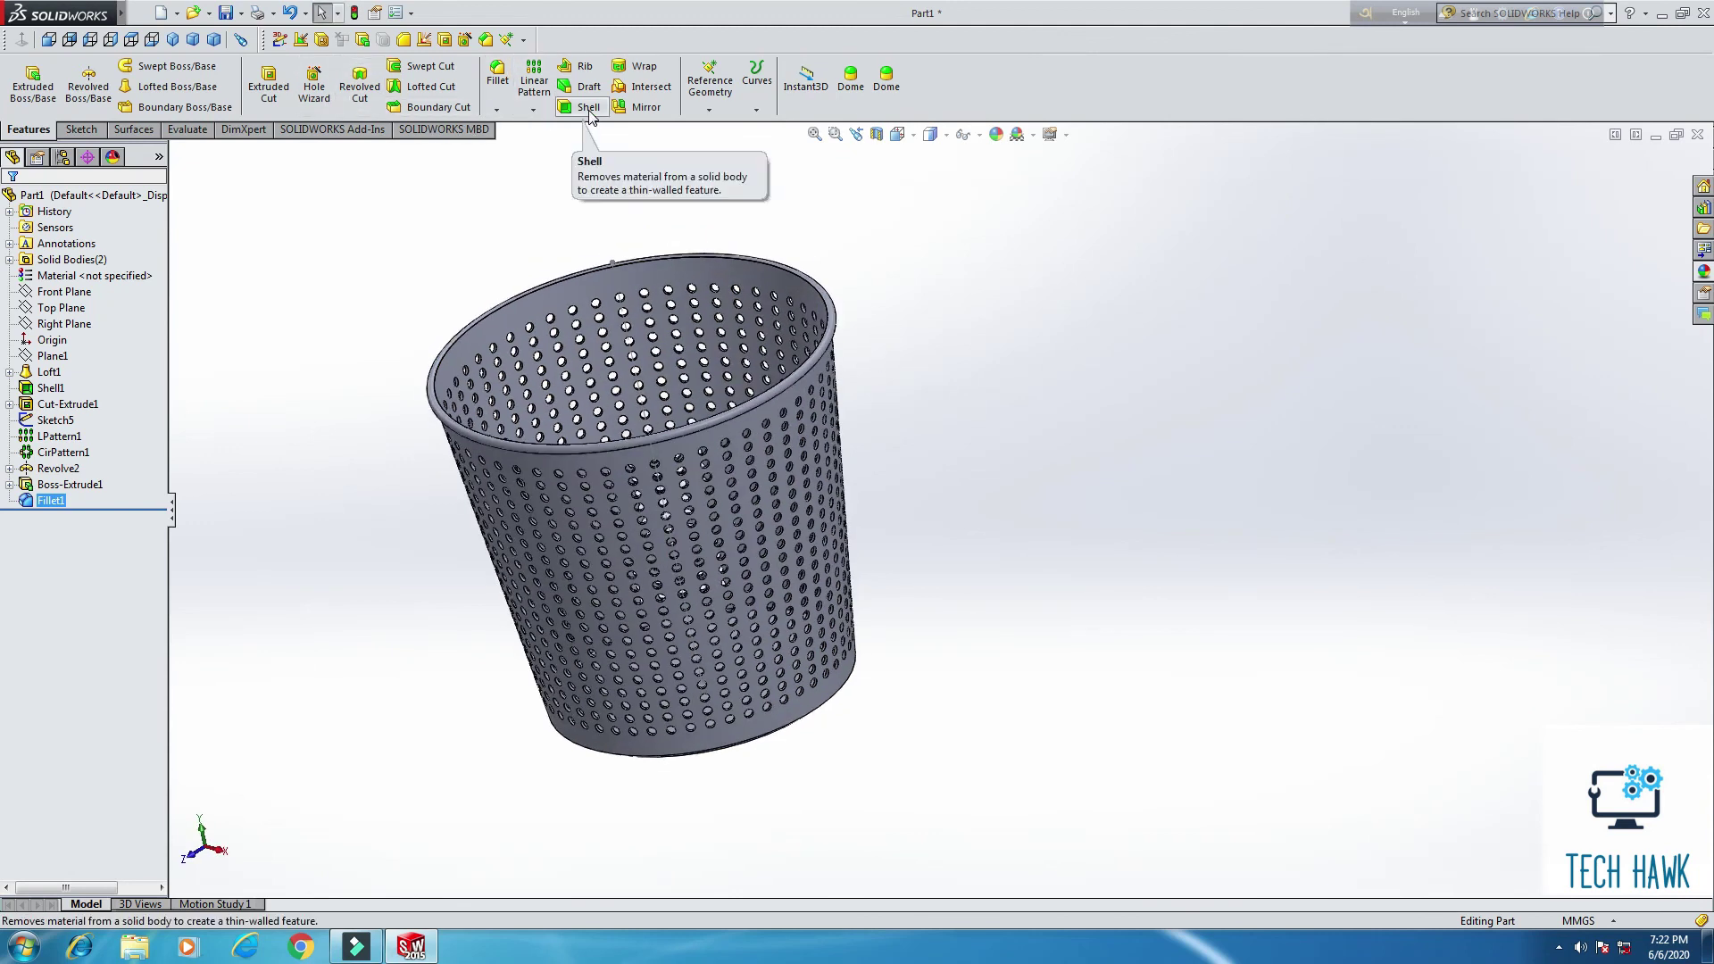
click(533, 109)
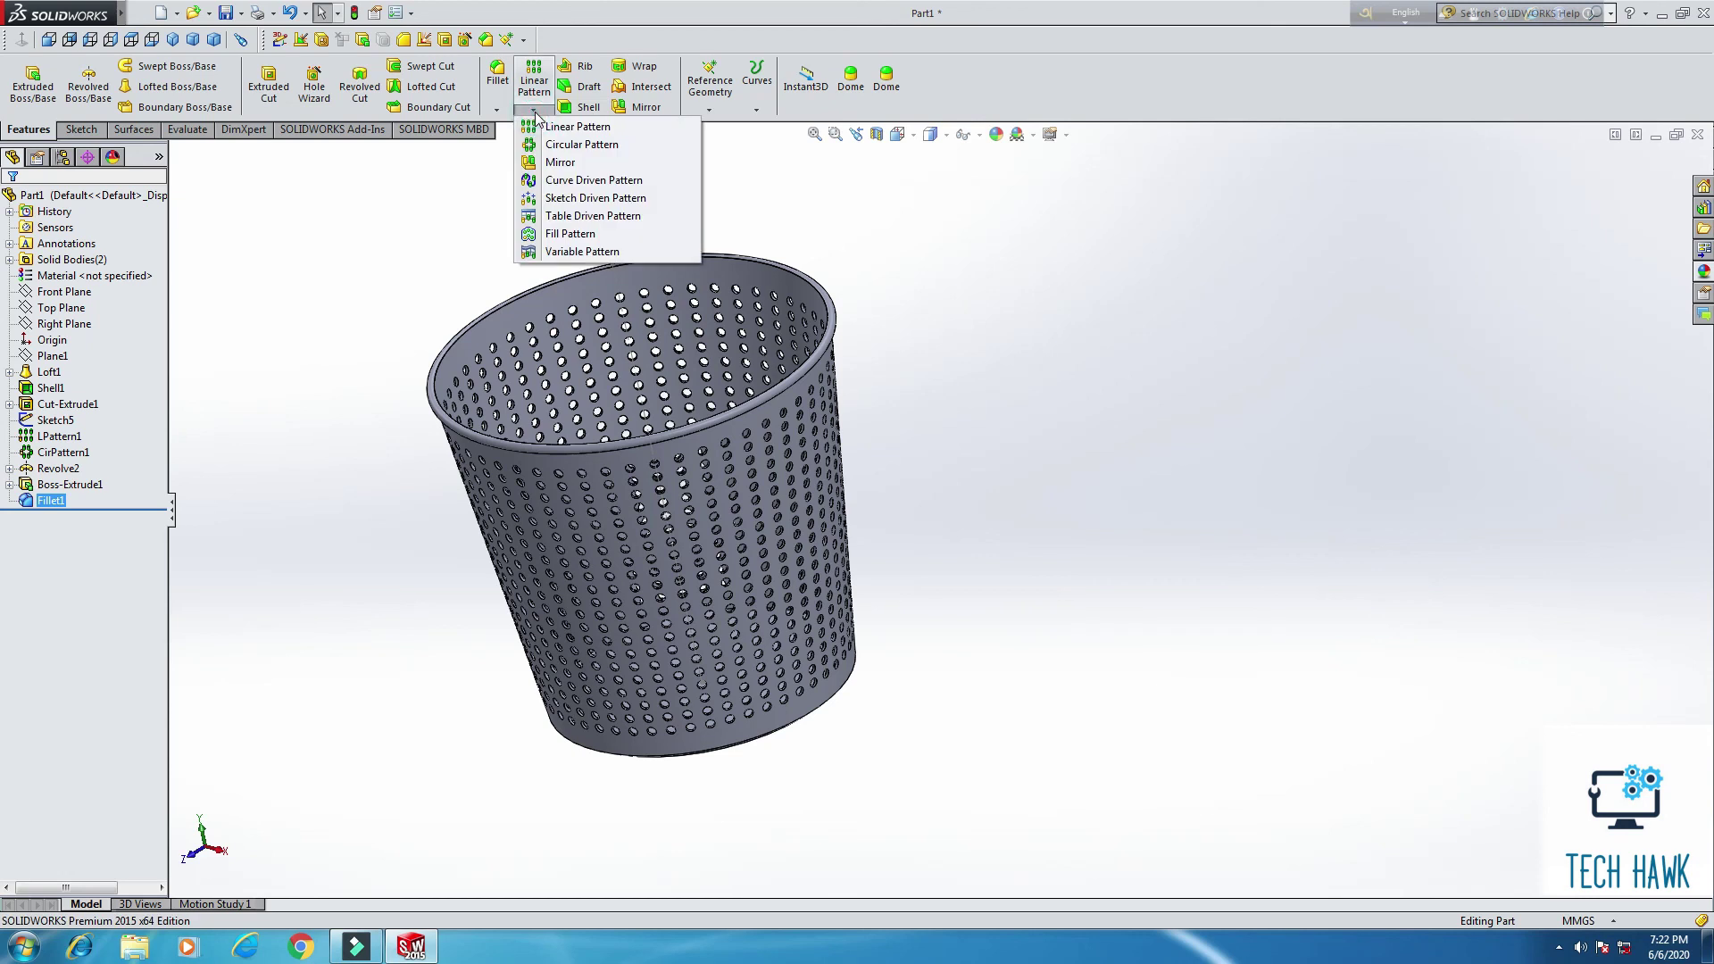
click(1149, 276)
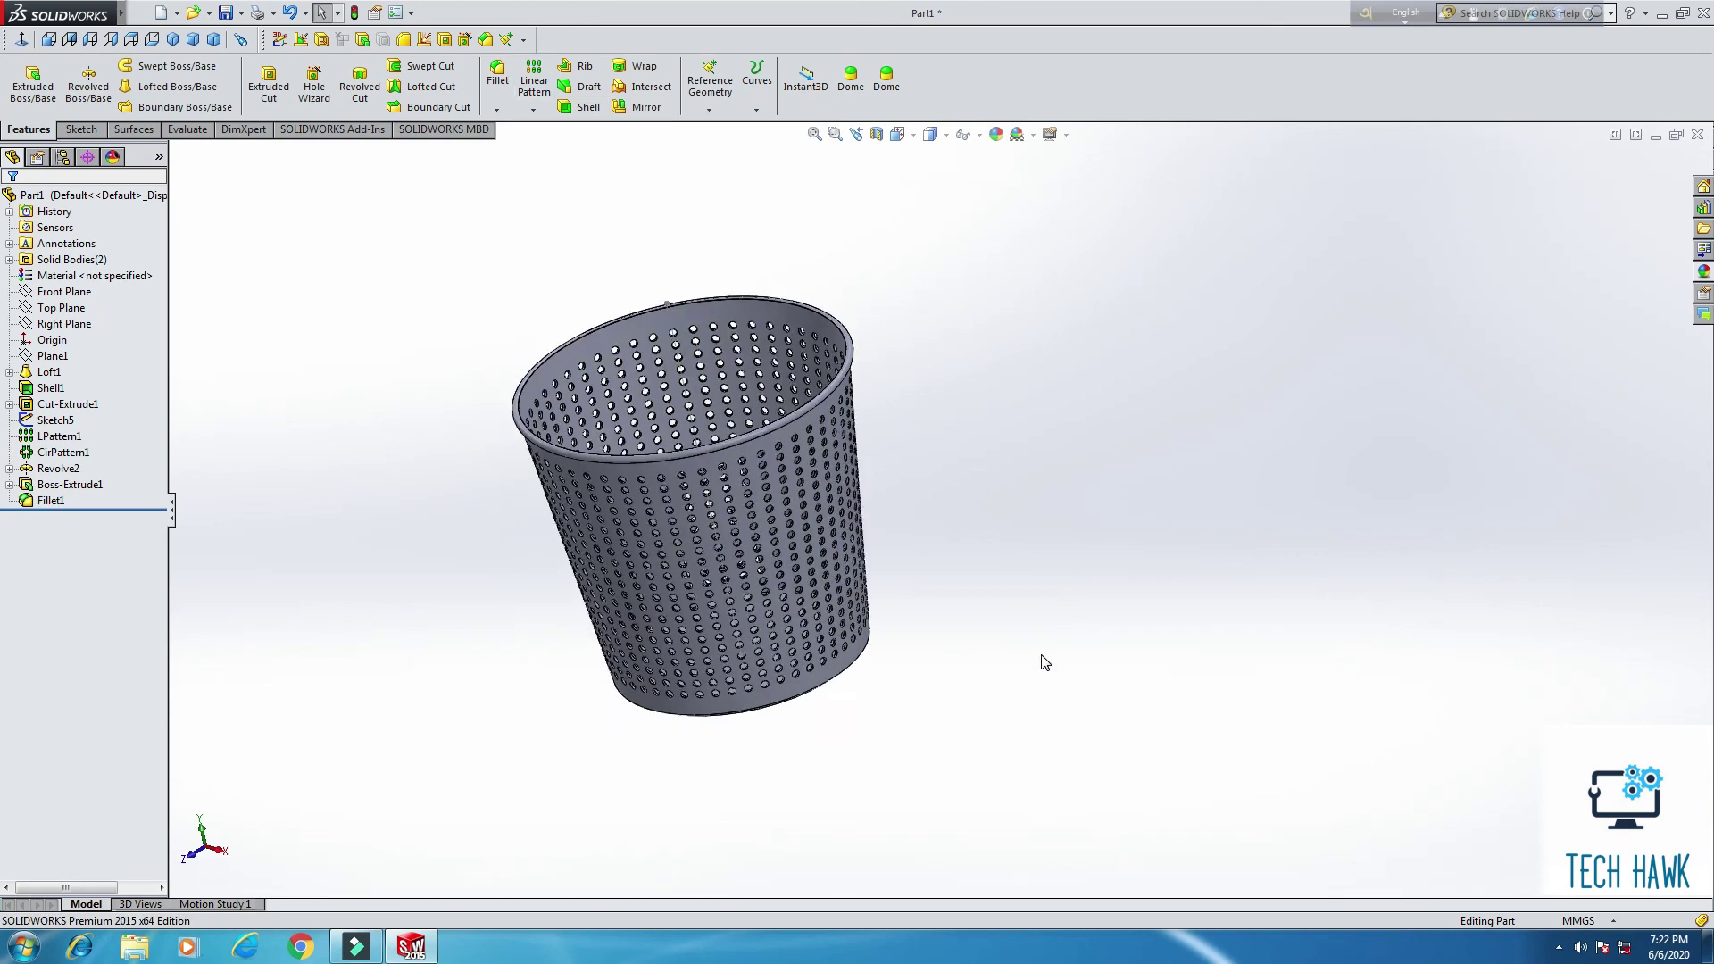
right_click(936, 271)
click(964, 283)
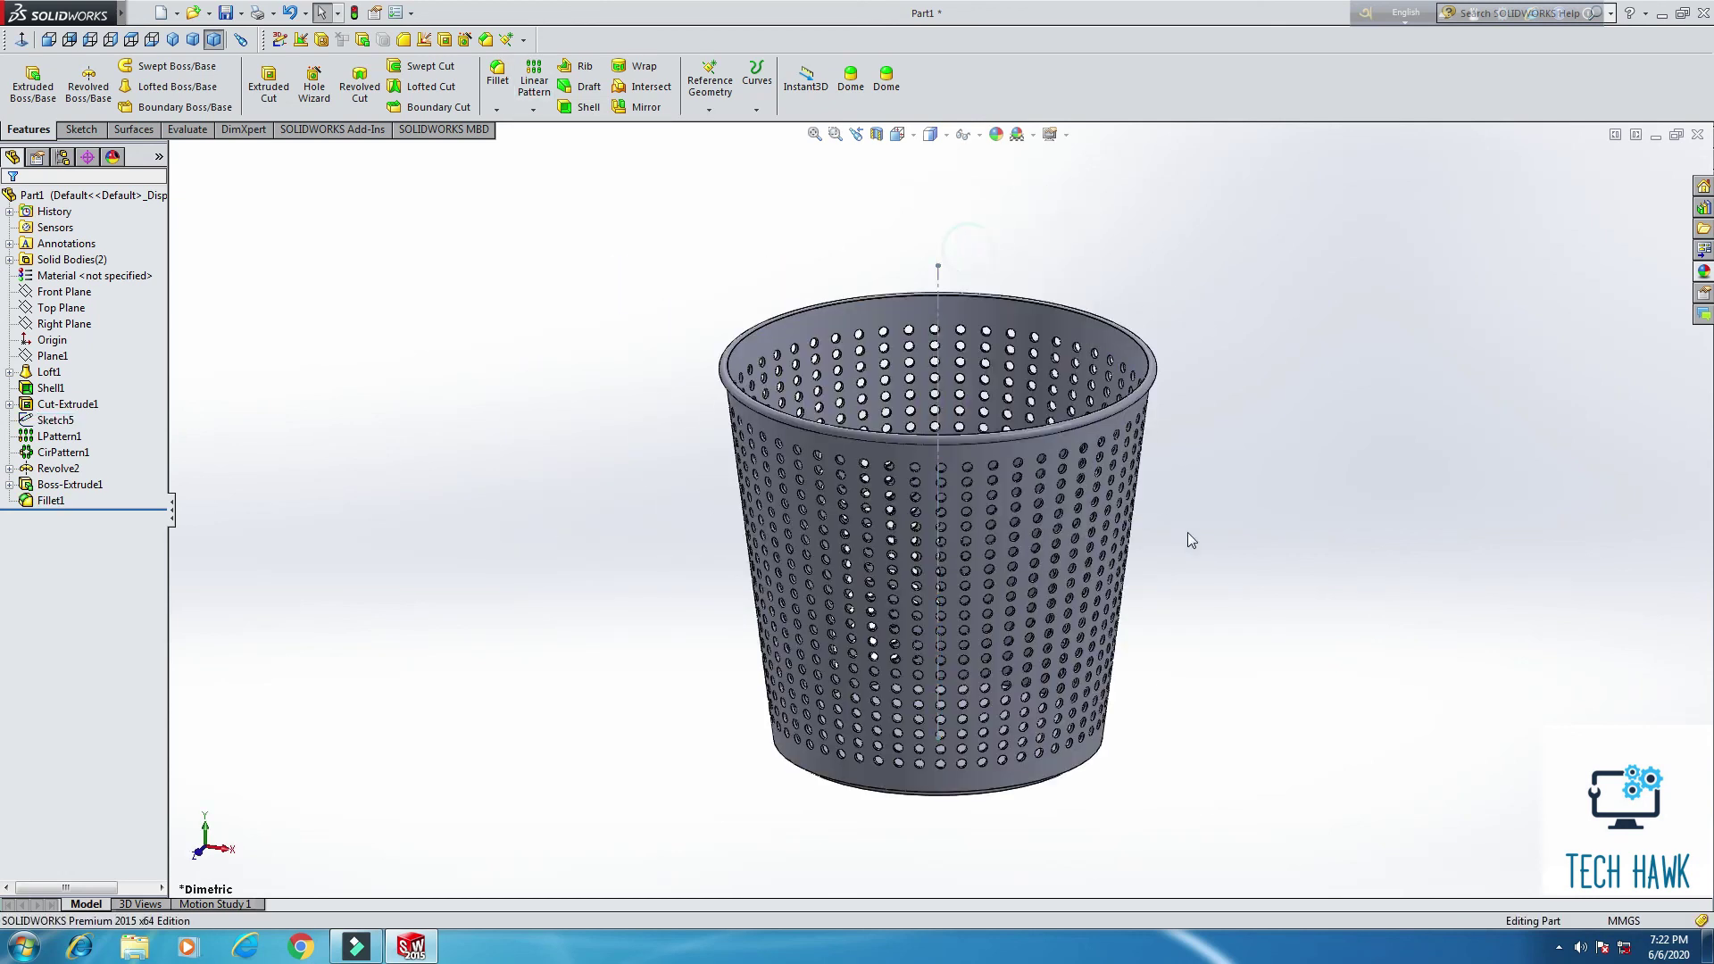
scroll(1188, 532, down, 2)
scroll(1248, 619, down, 2)
scroll(1161, 590, up, 2)
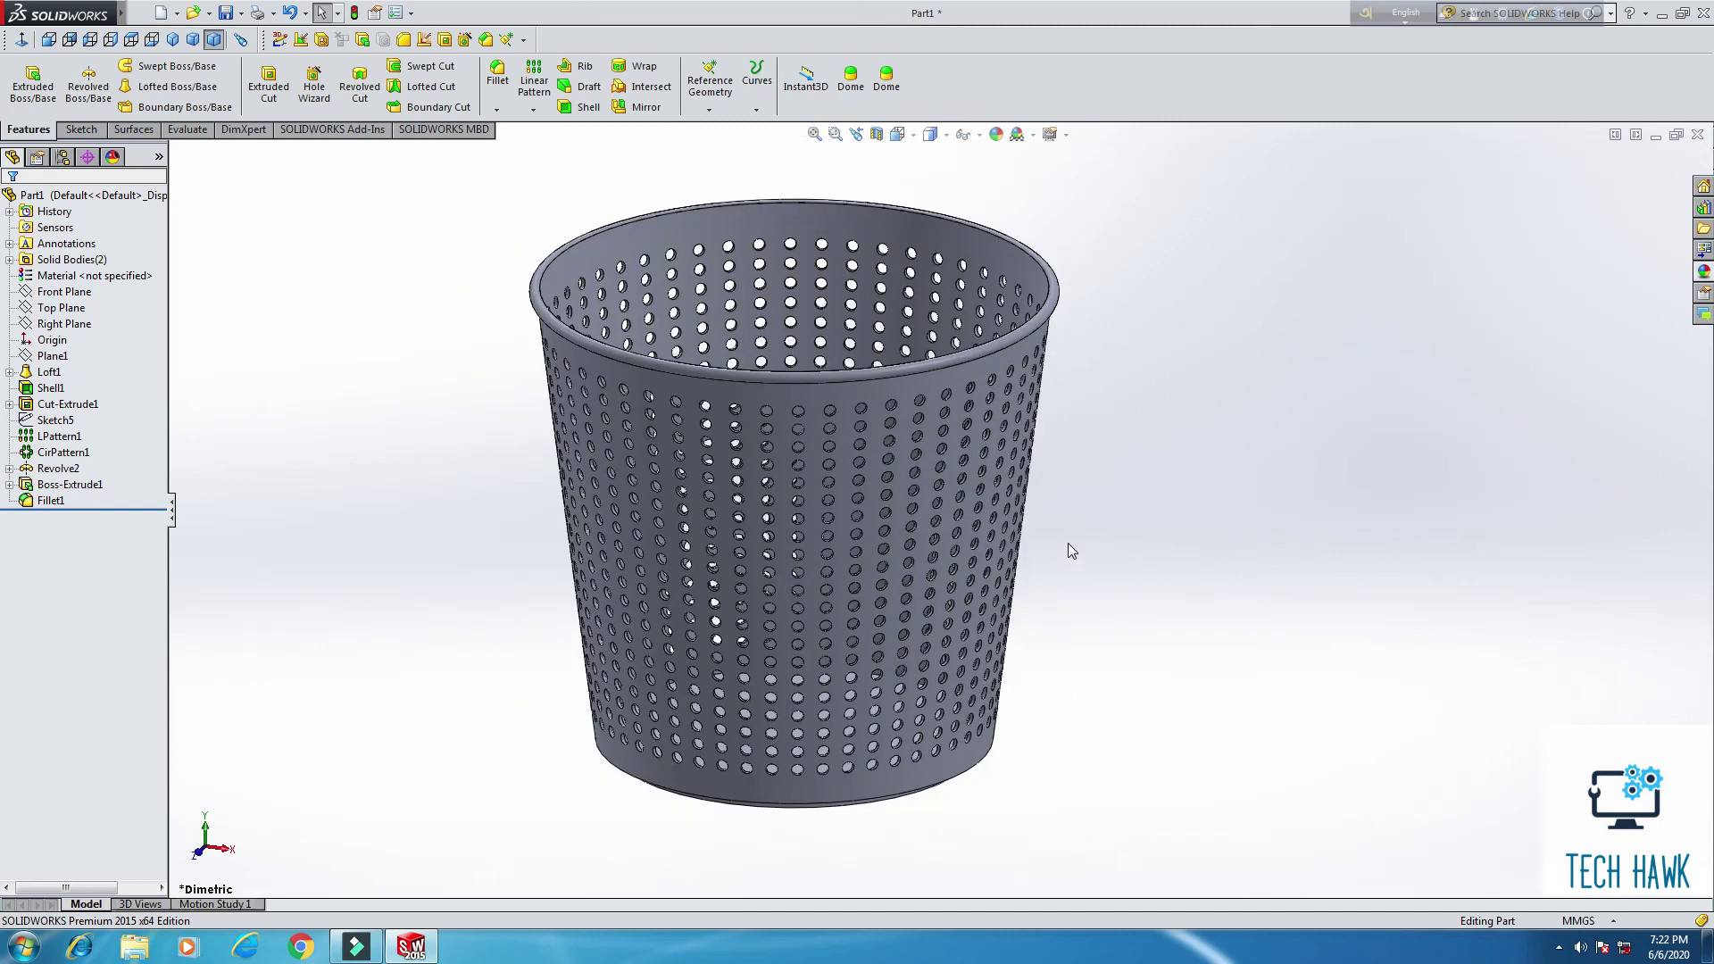
Step: Apply the blue dimpled plastic appearance from Appearances > Plastic to the whole part
click(1704, 272)
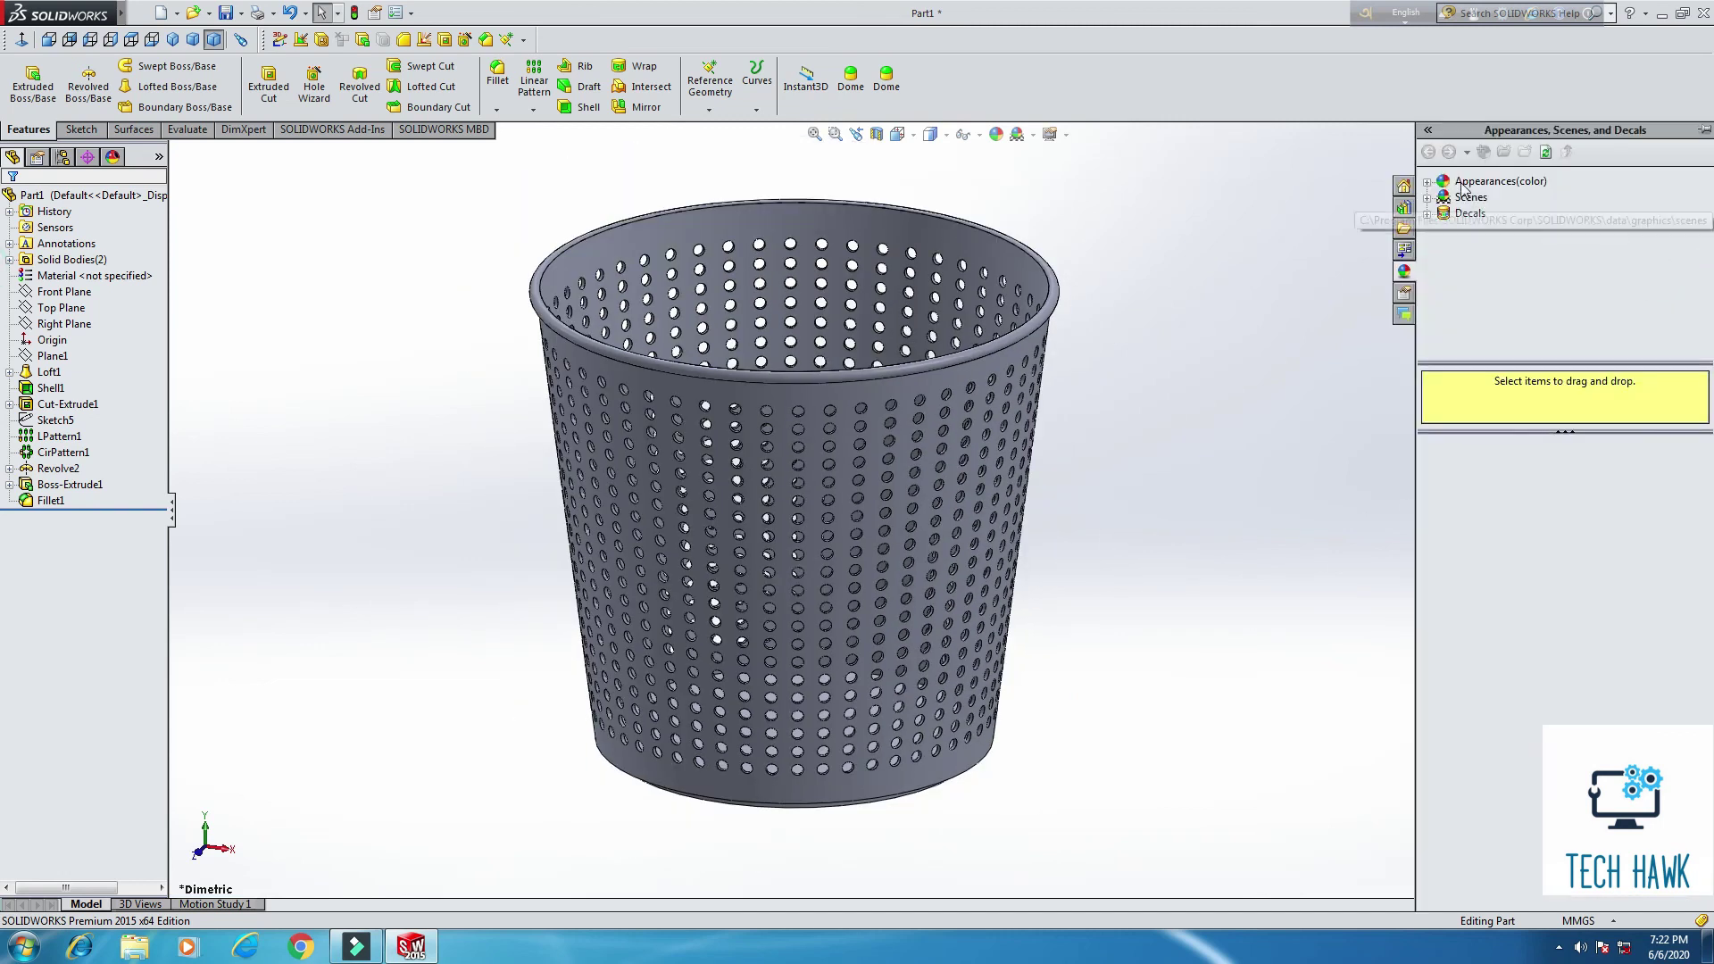
click(1428, 183)
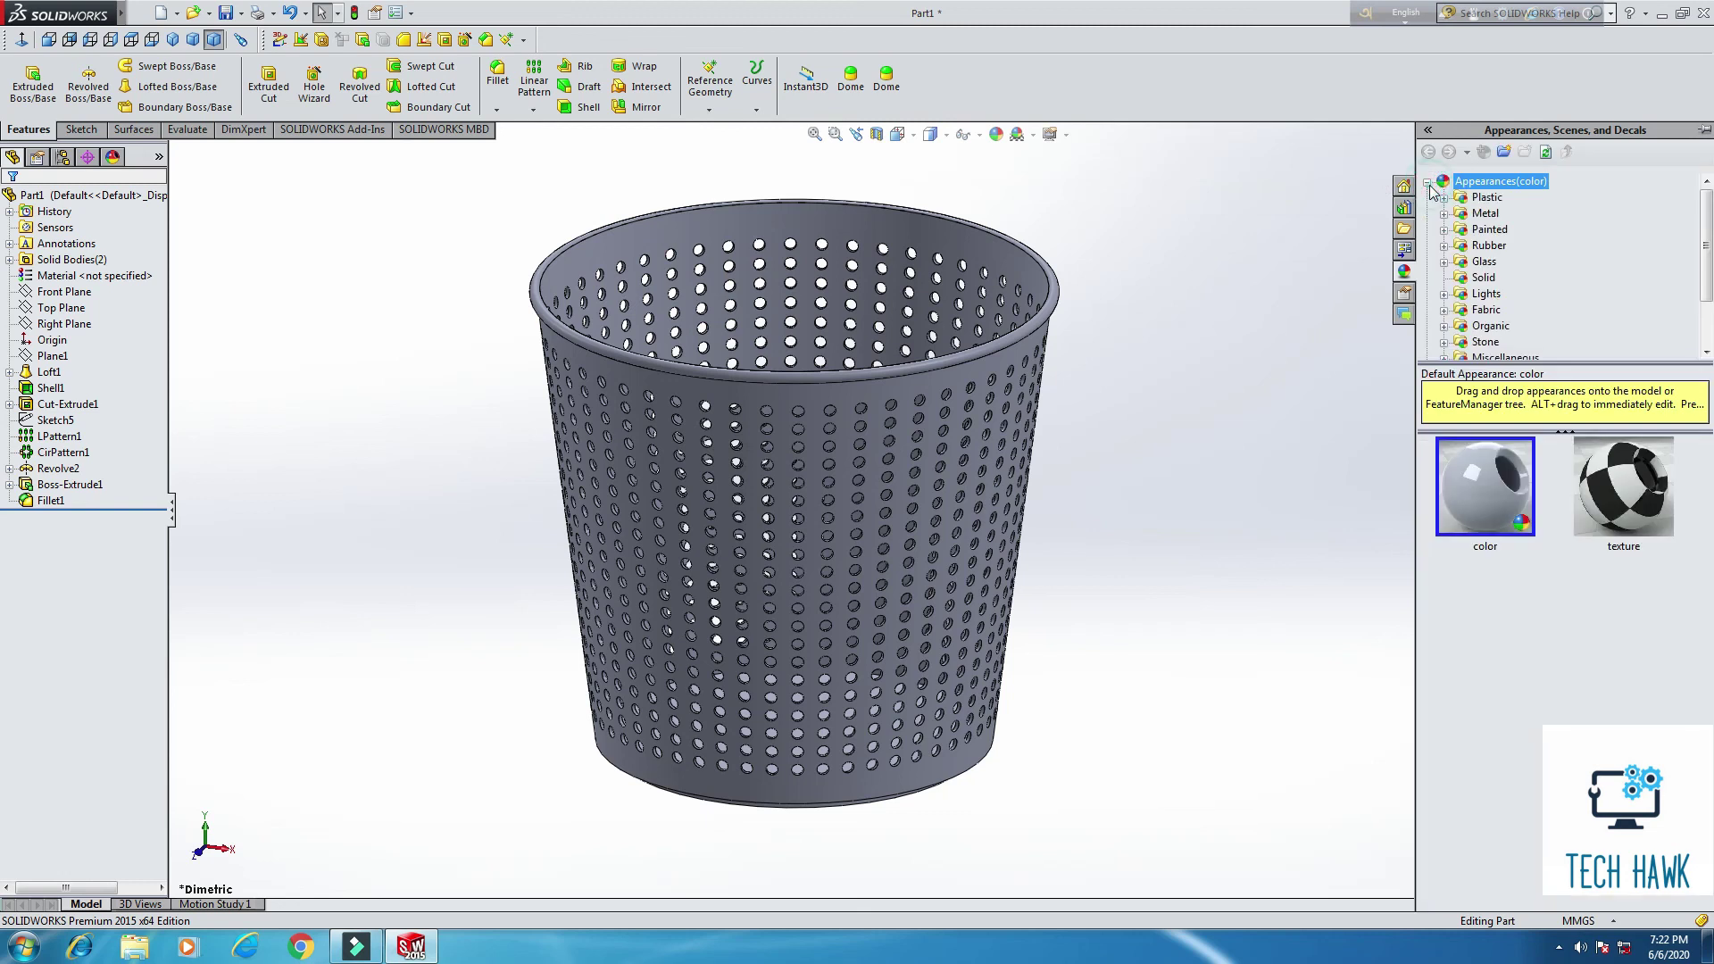
double_click(1486, 198)
scroll(1487, 576, down, 3)
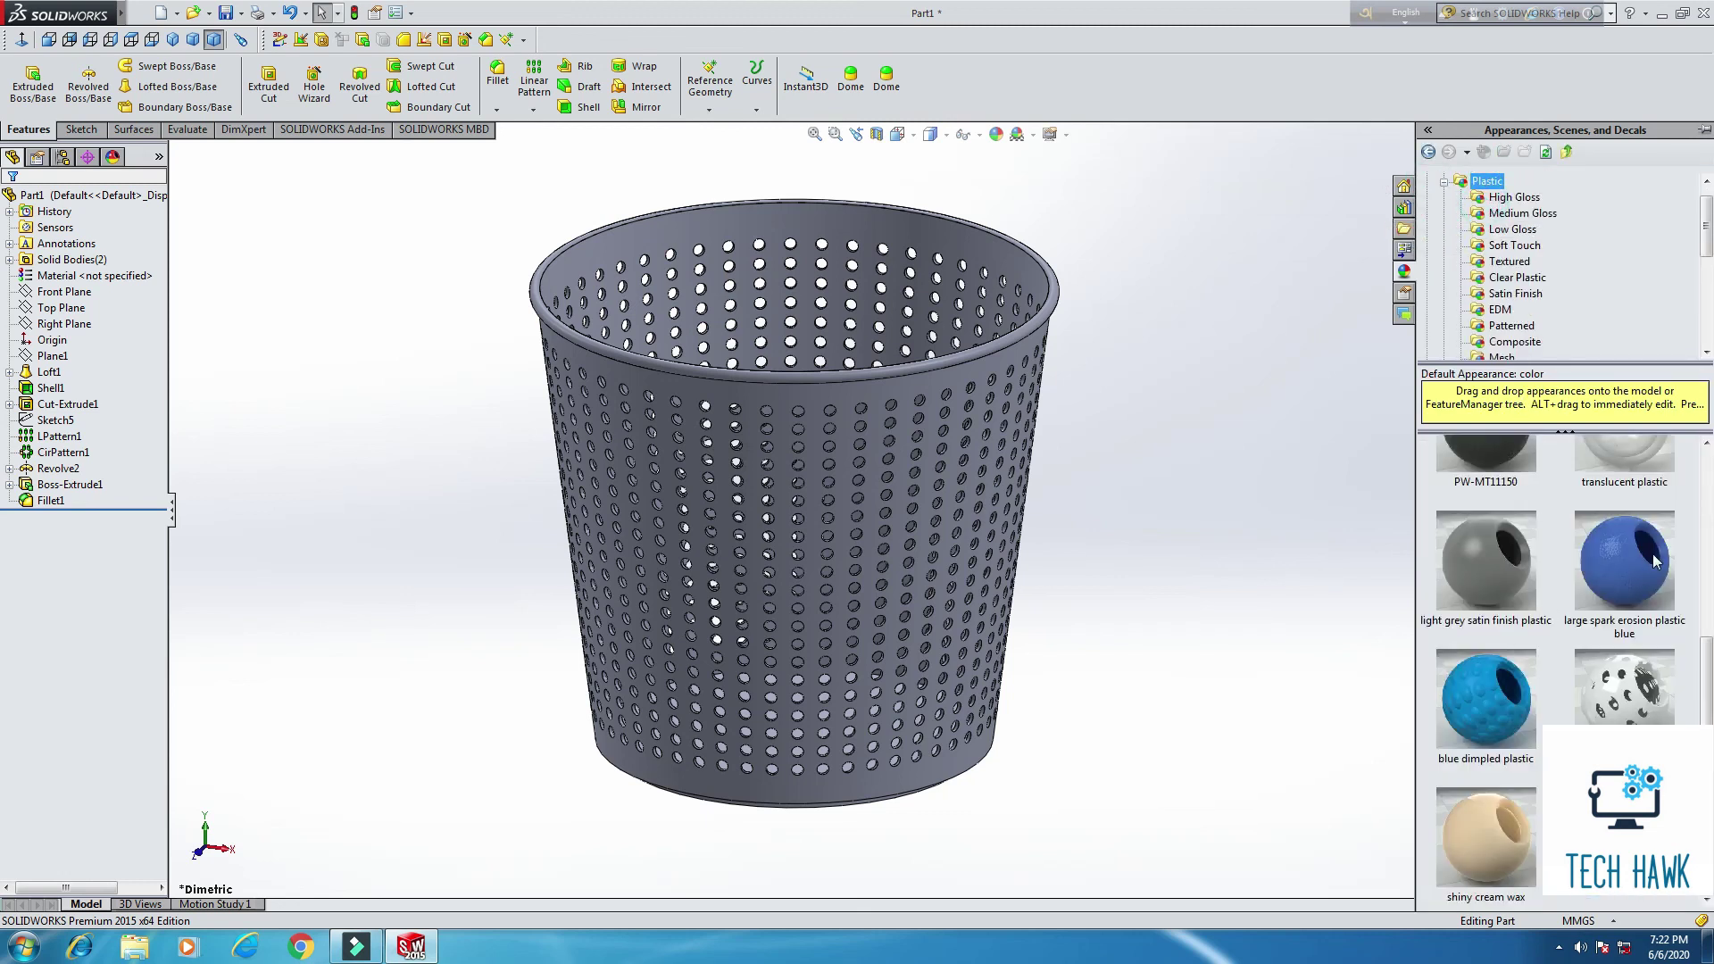
drag(1654, 560, 796, 529)
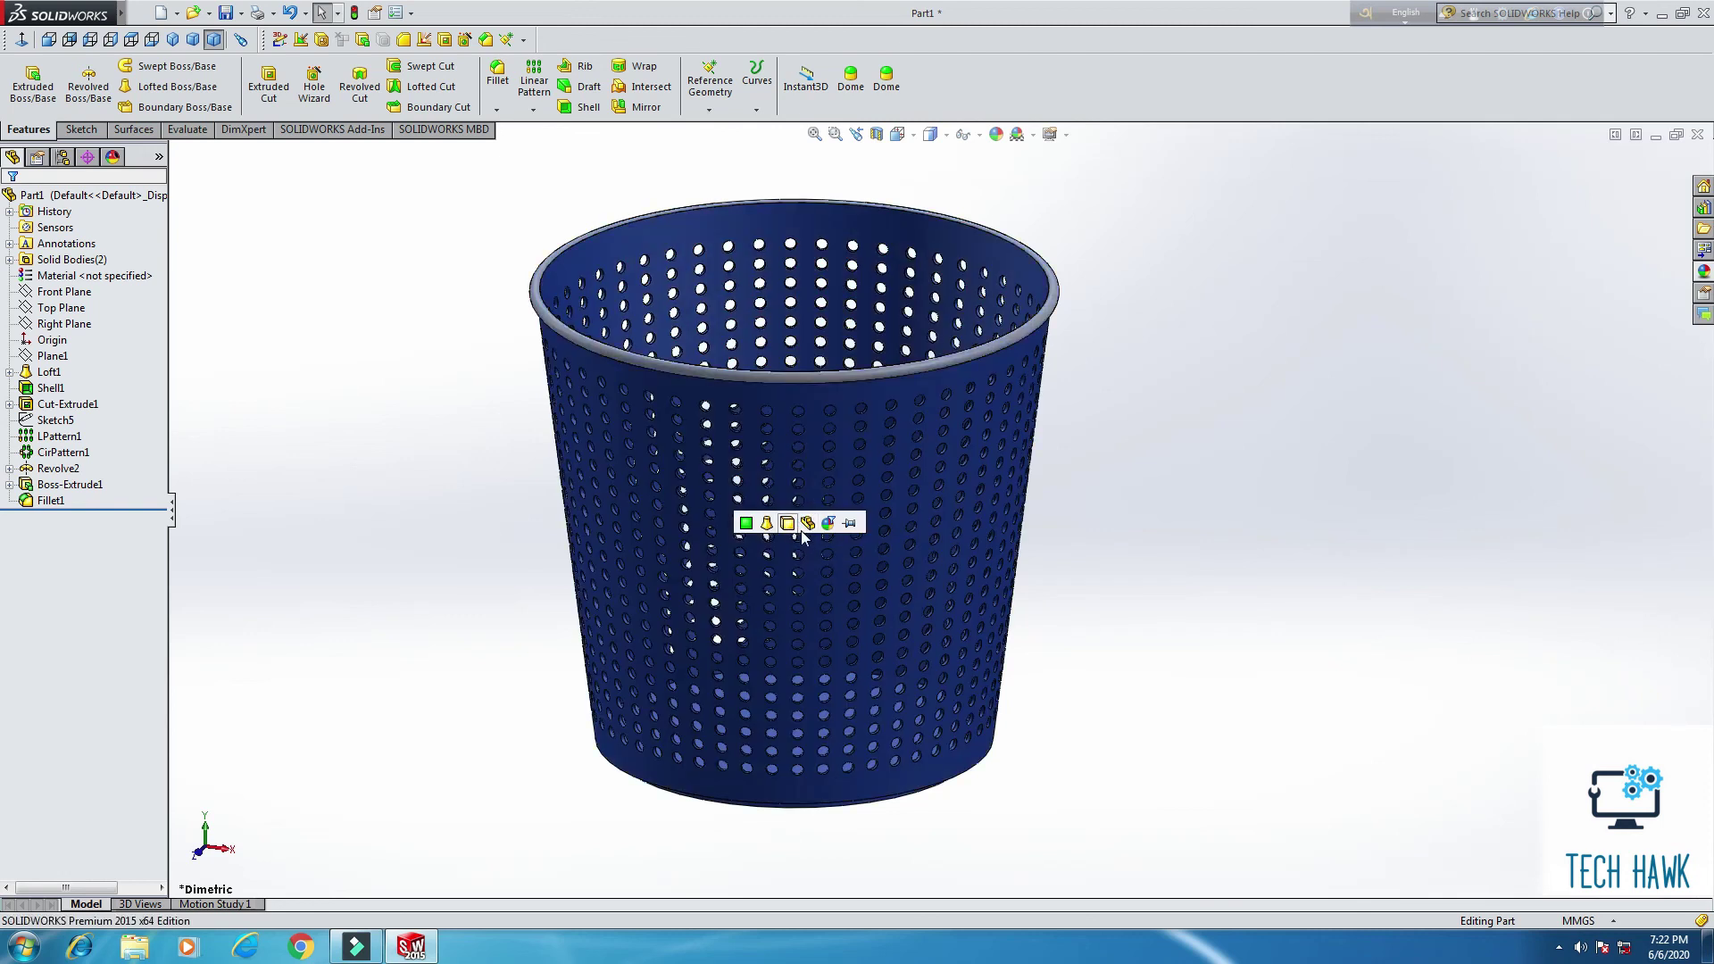
click(808, 523)
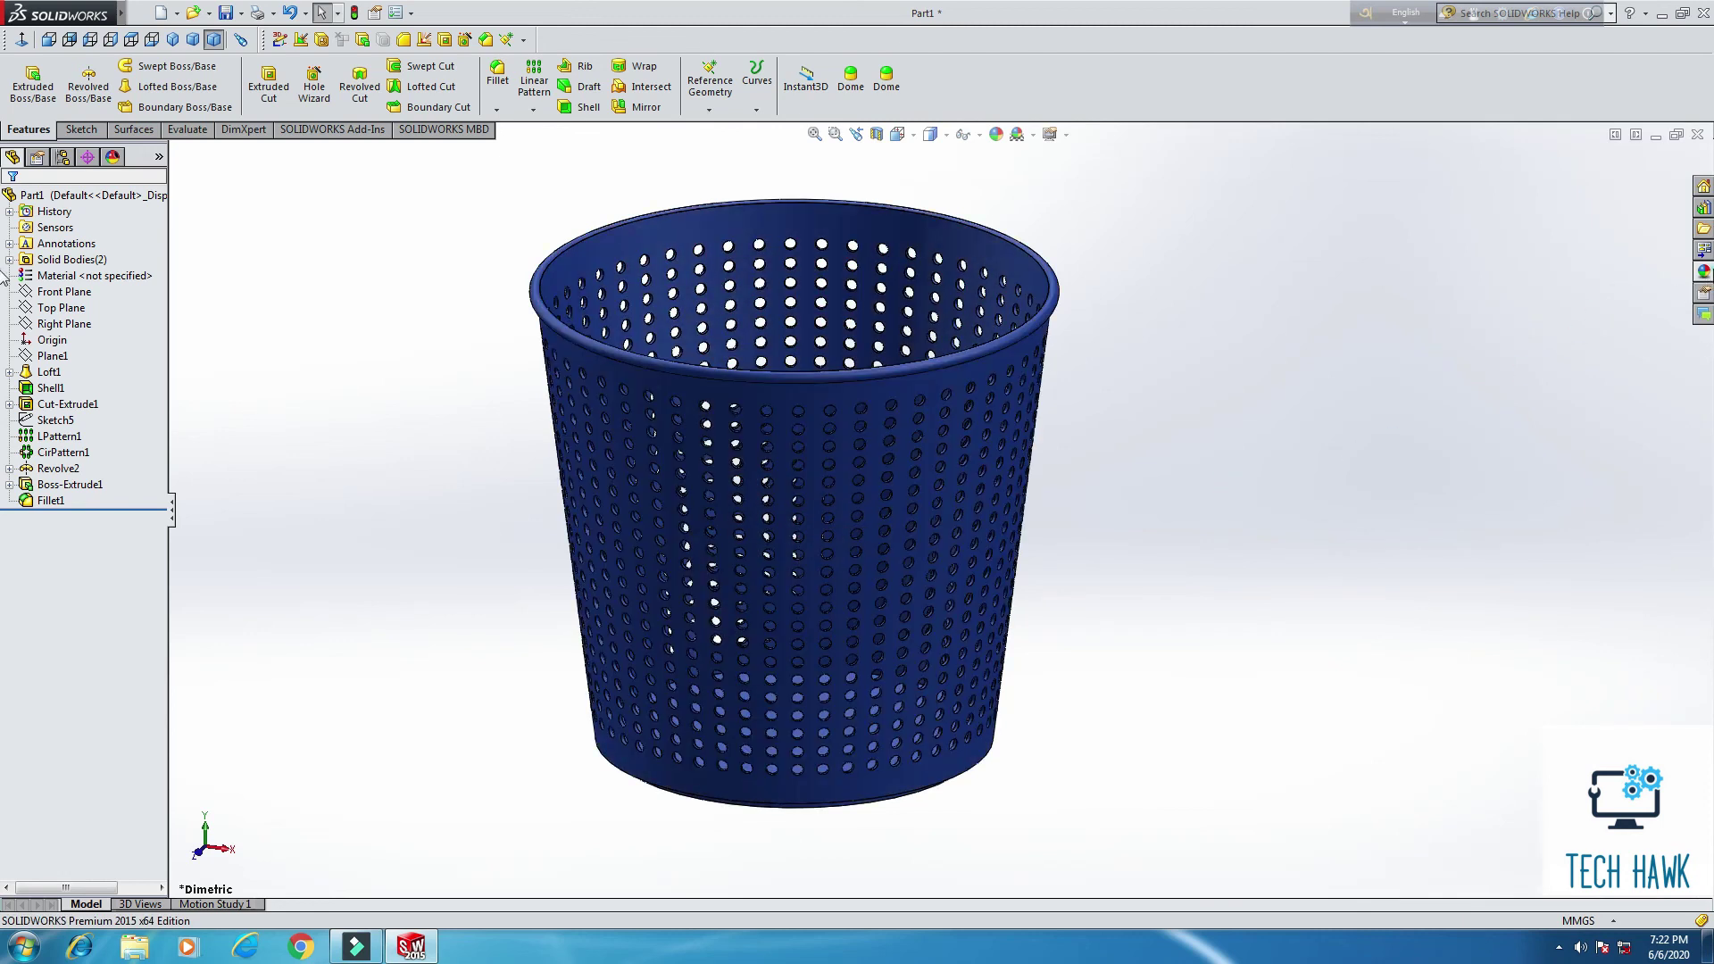
drag(1474, 700, 820, 522)
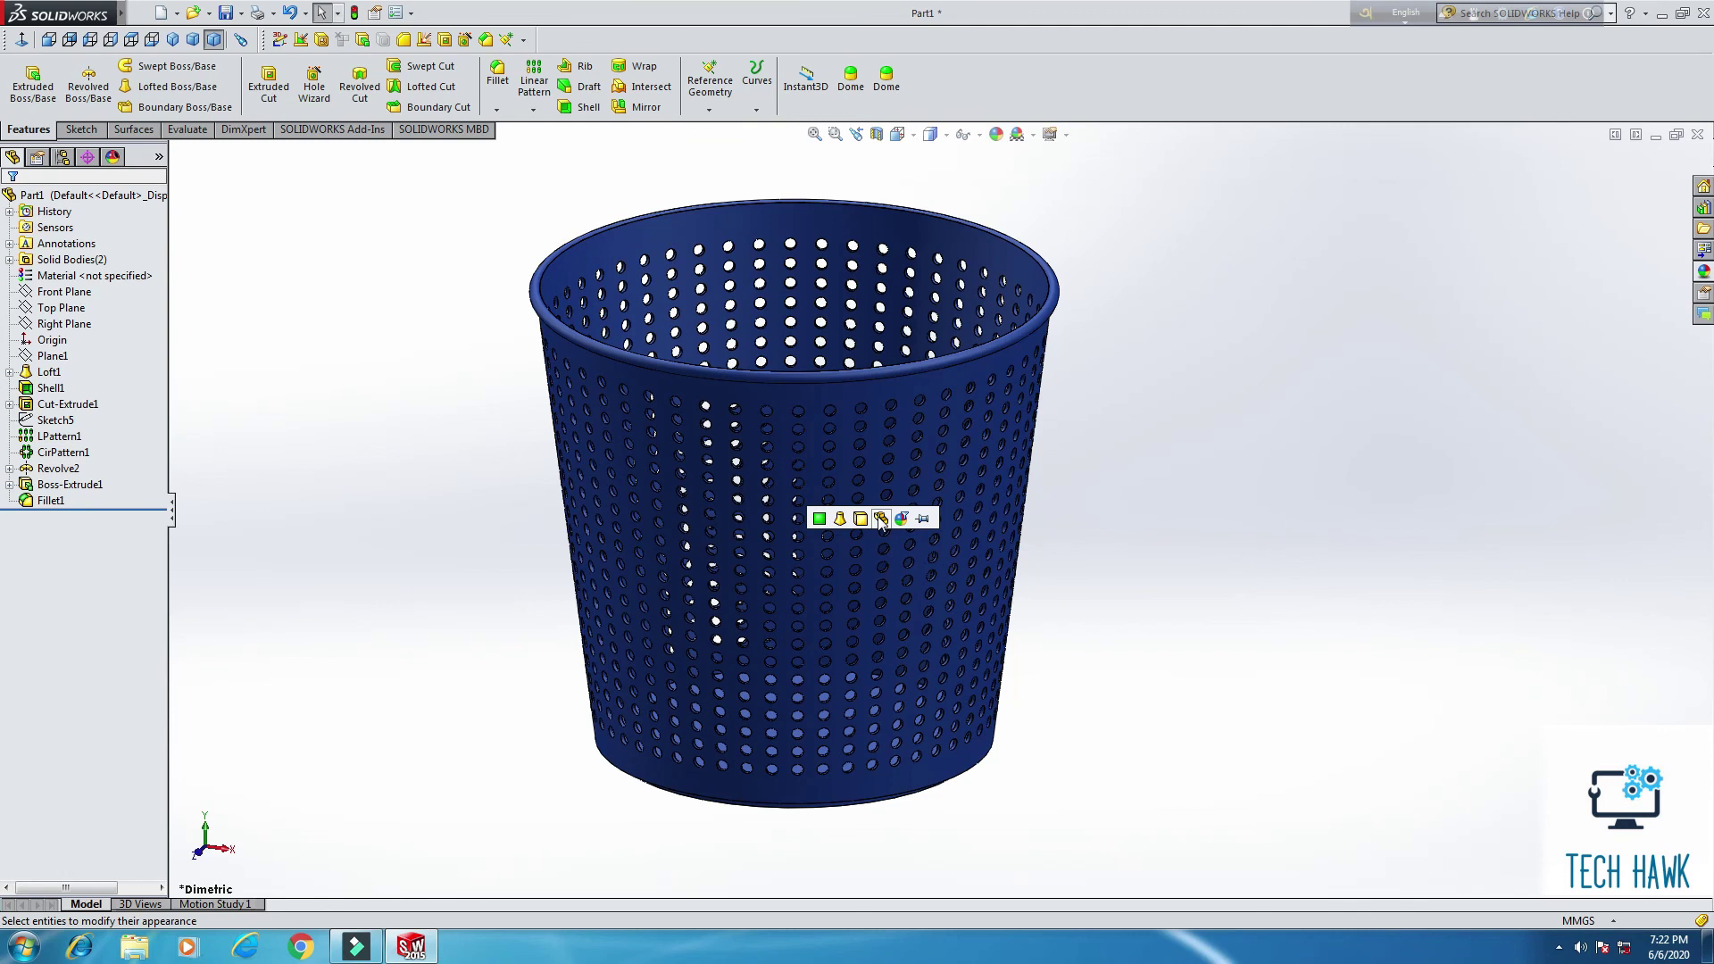
click(881, 519)
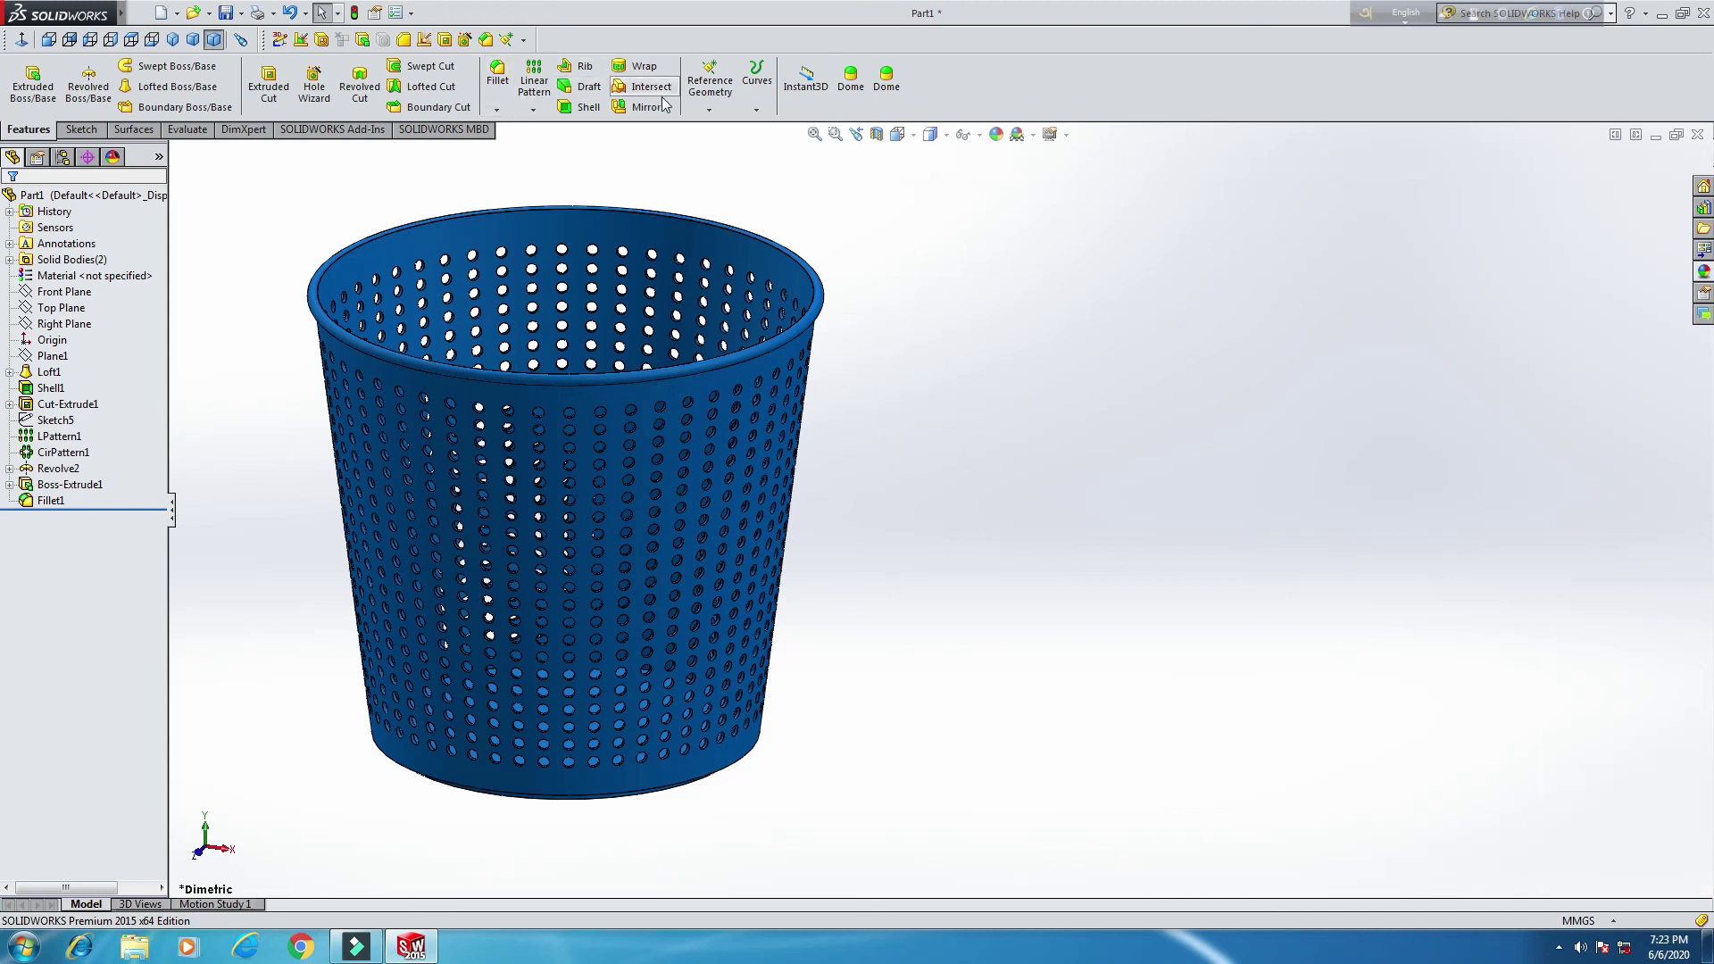
drag(758, 454, 945, 496)
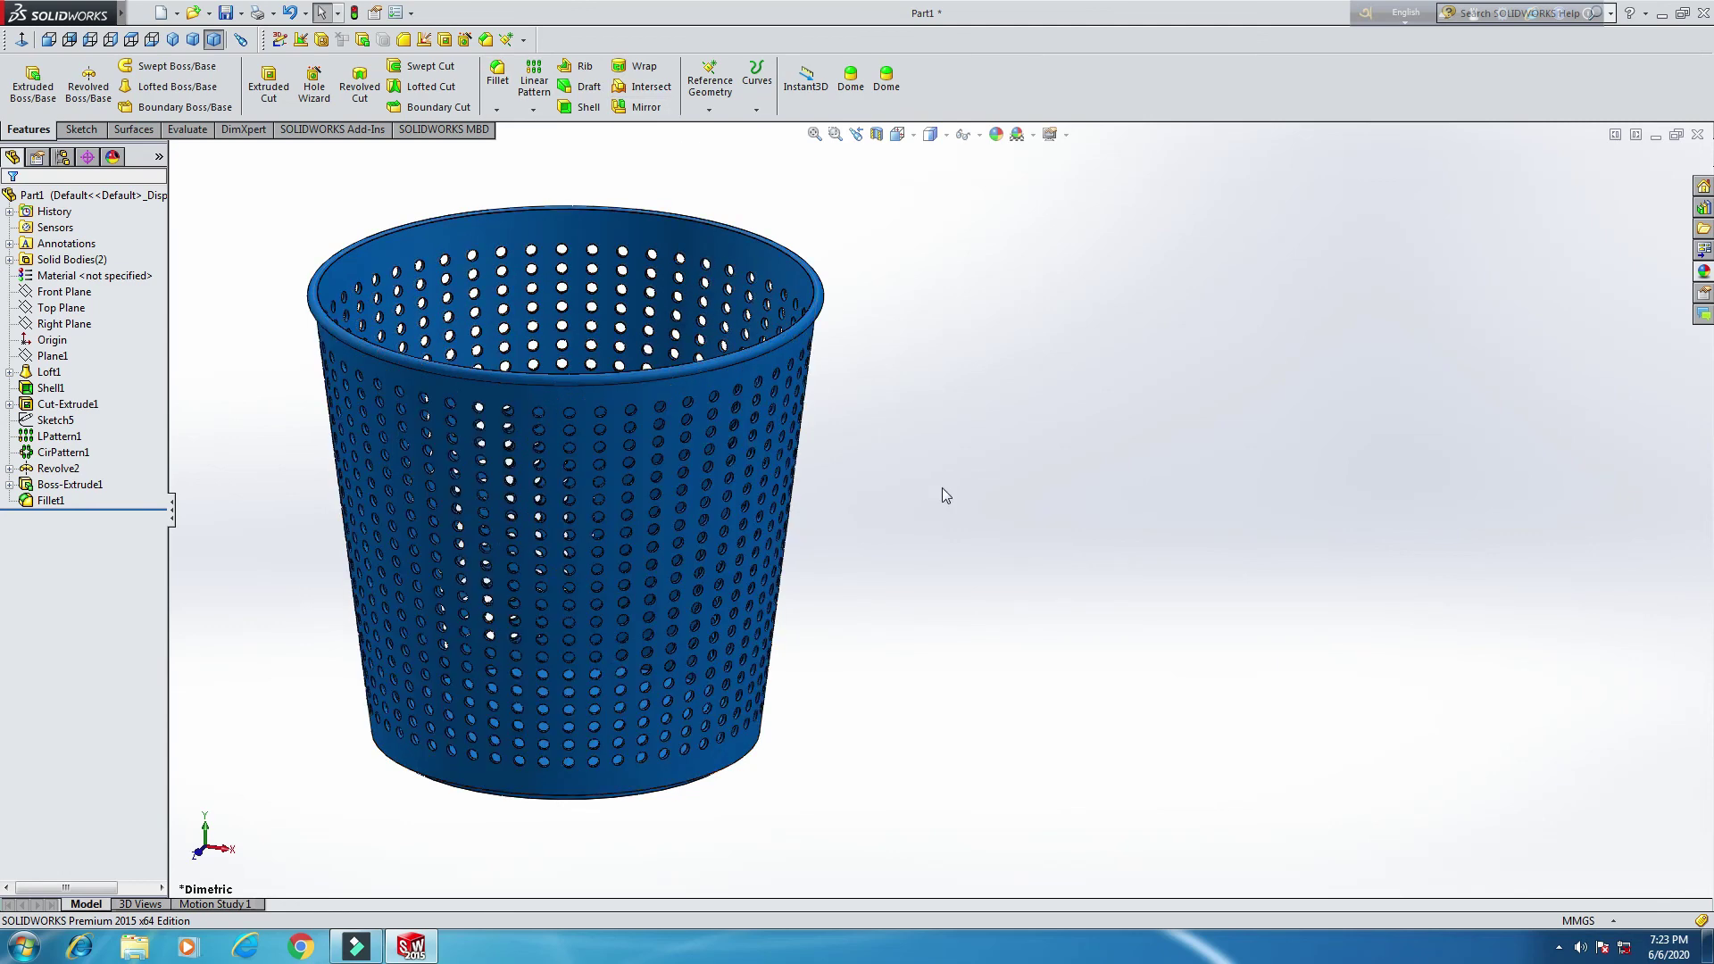